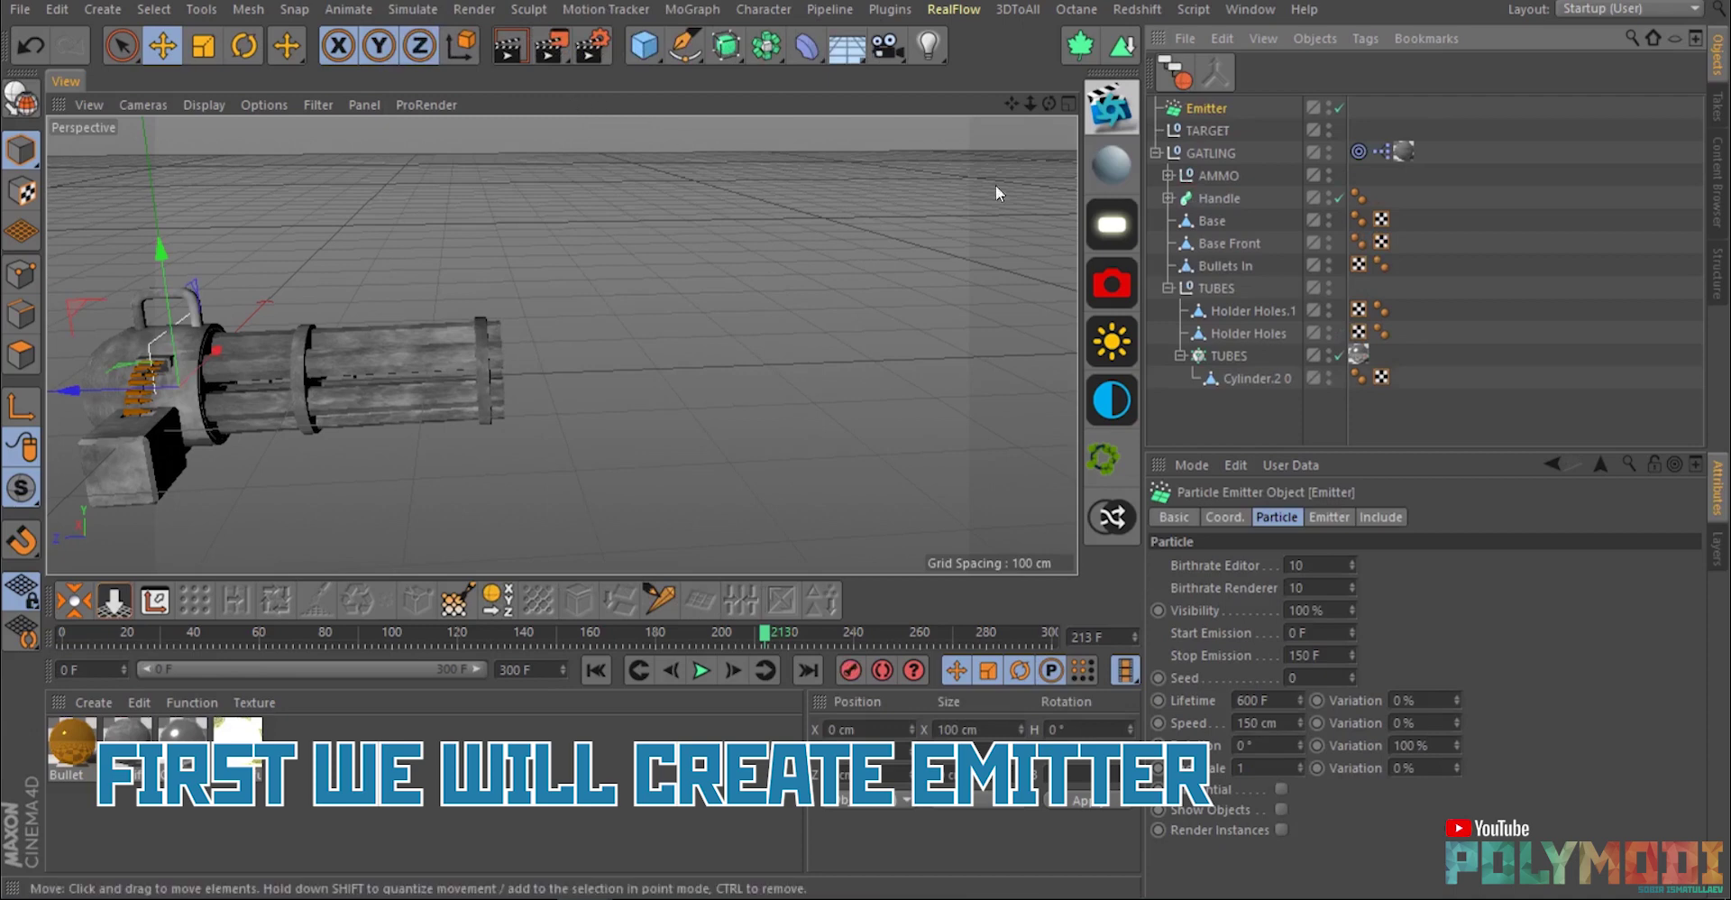
Rename the emitter as BULLETS.
double_click(1210, 107)
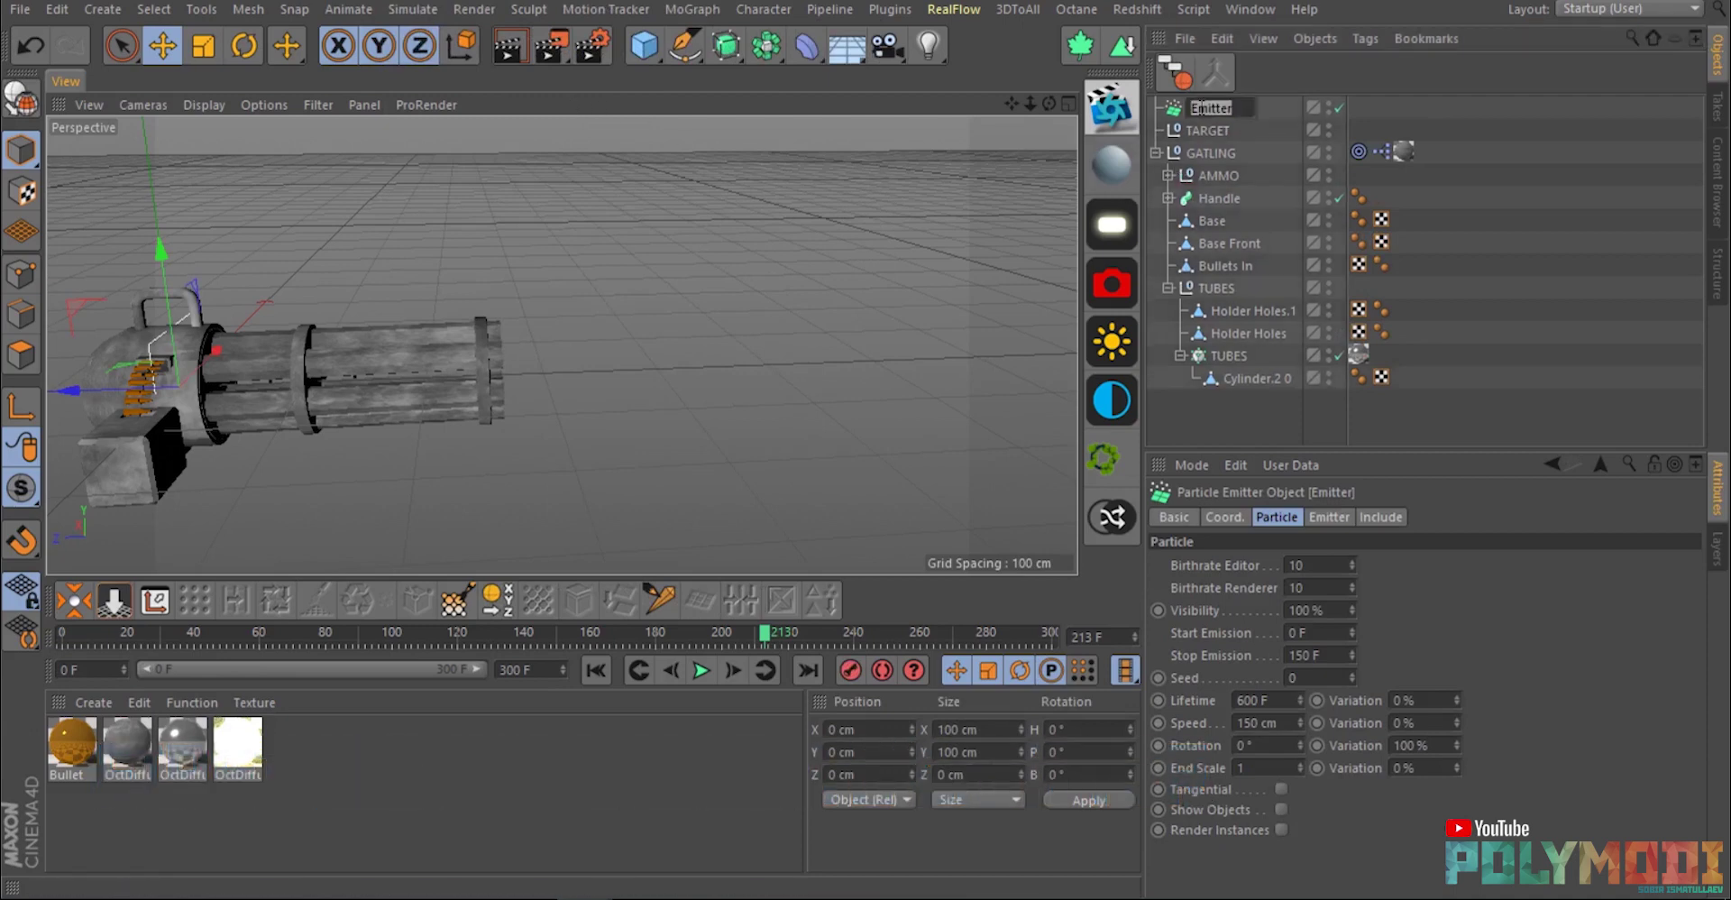
type("BULLETS")
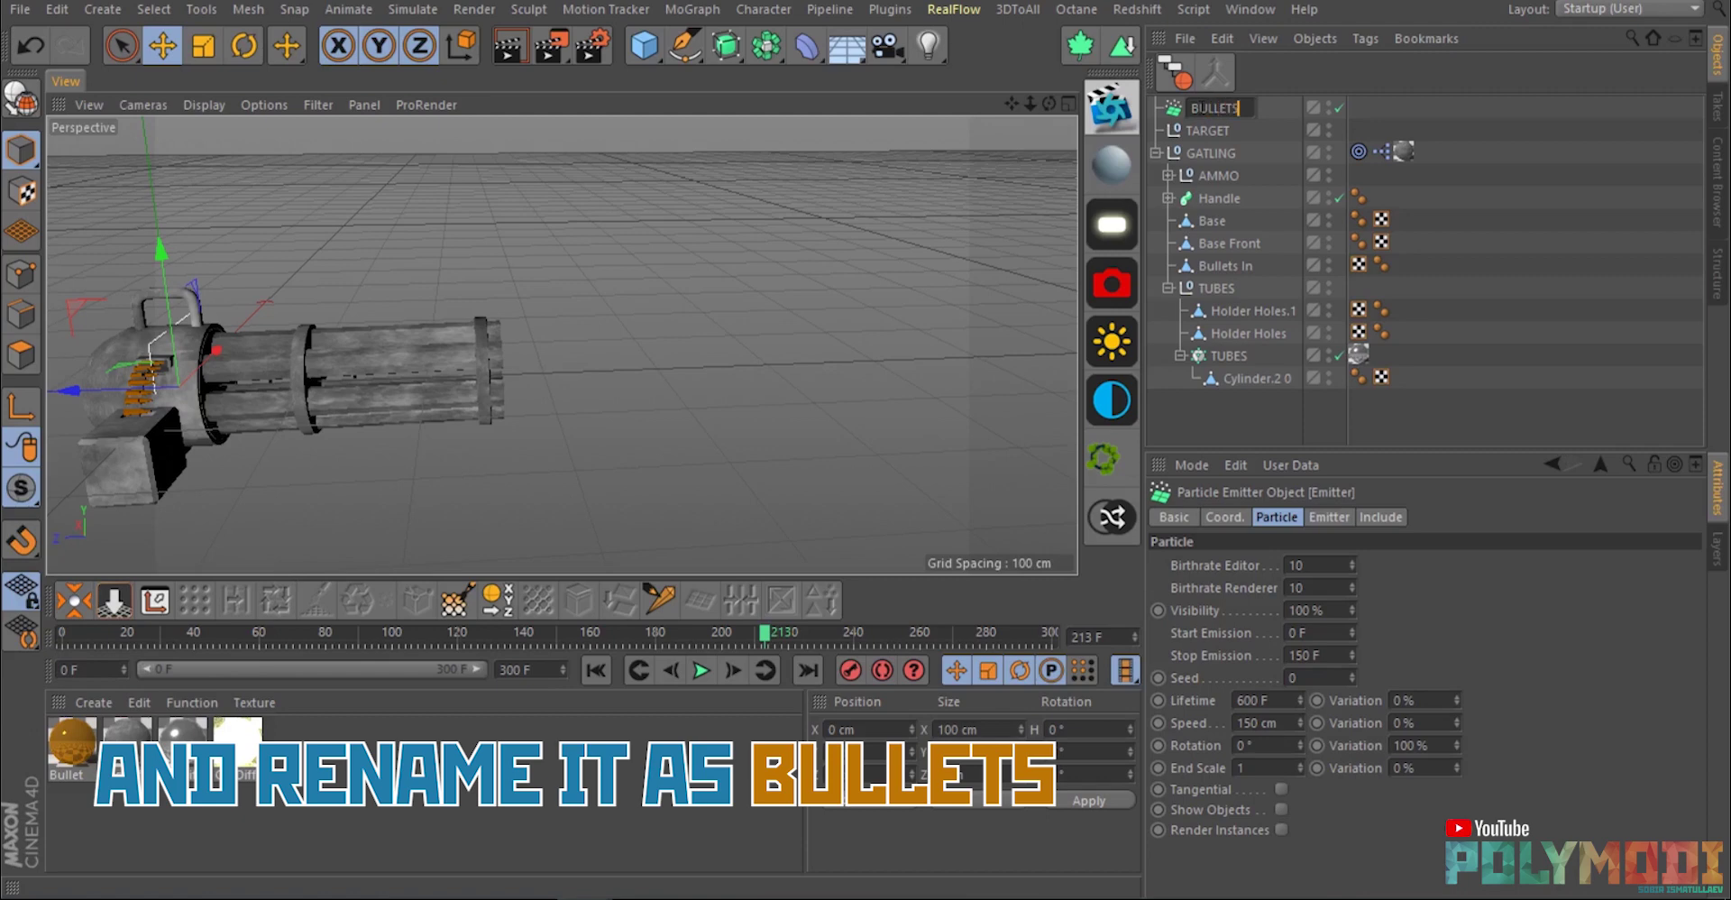
key("Return")
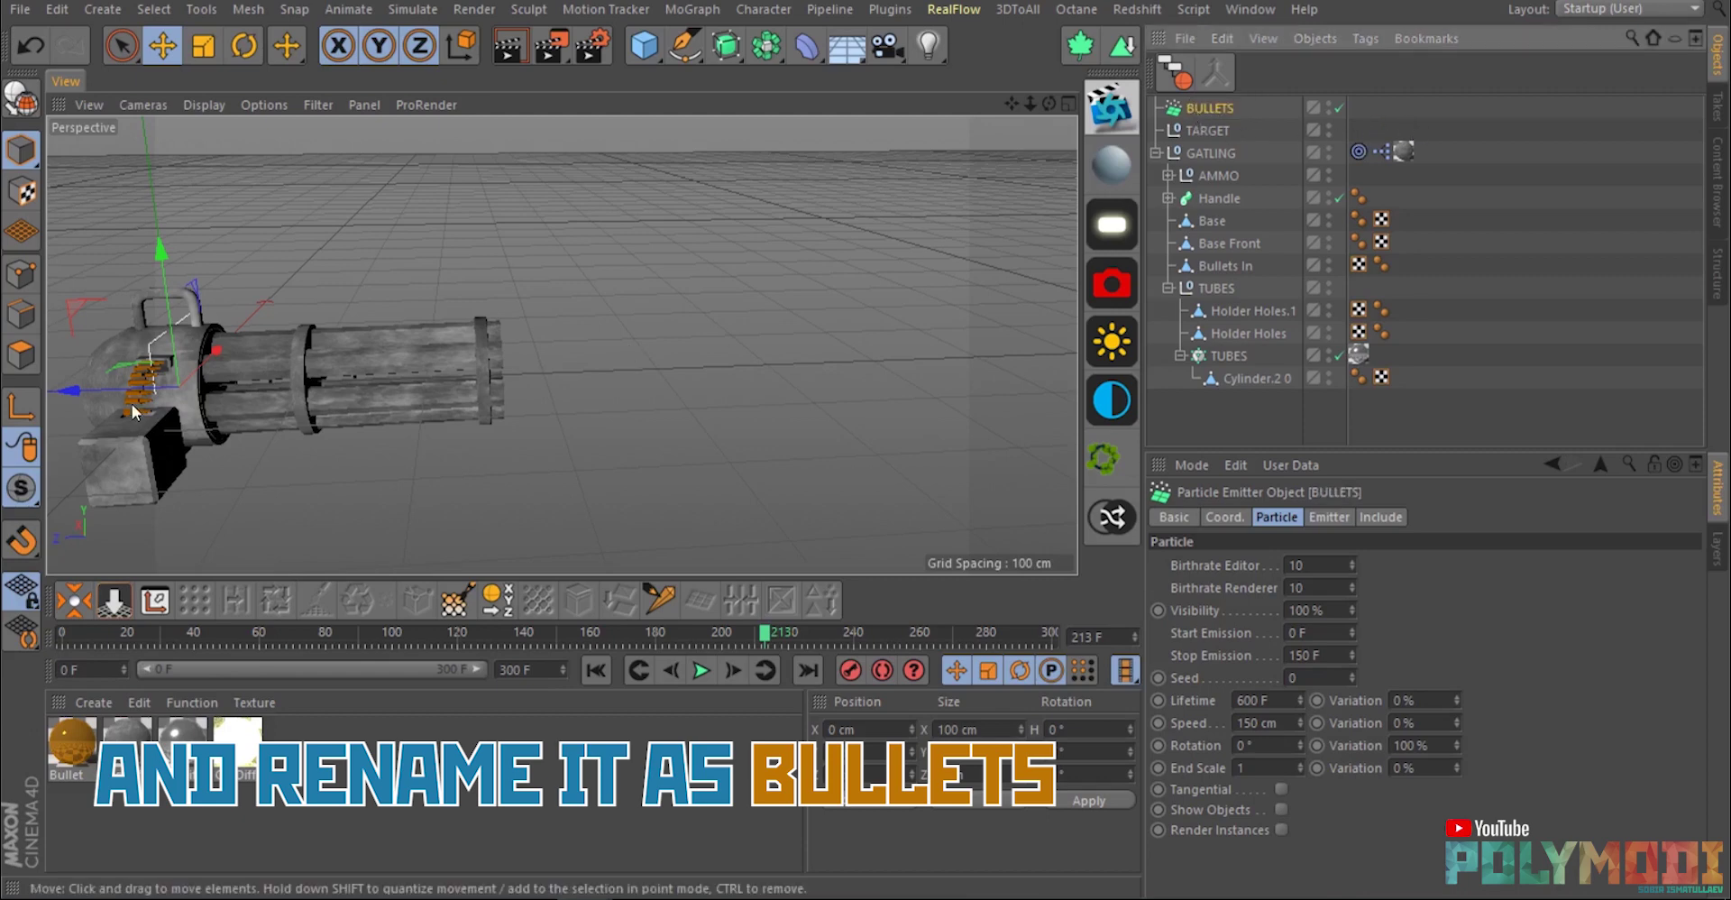
Move the emitter to the muzzle end of the barrels at about Z -267 cm and rotate its heading to -180°.
left_click_drag(101, 384, 344, 344)
scroll(478, 347, "up", 3)
key("r")
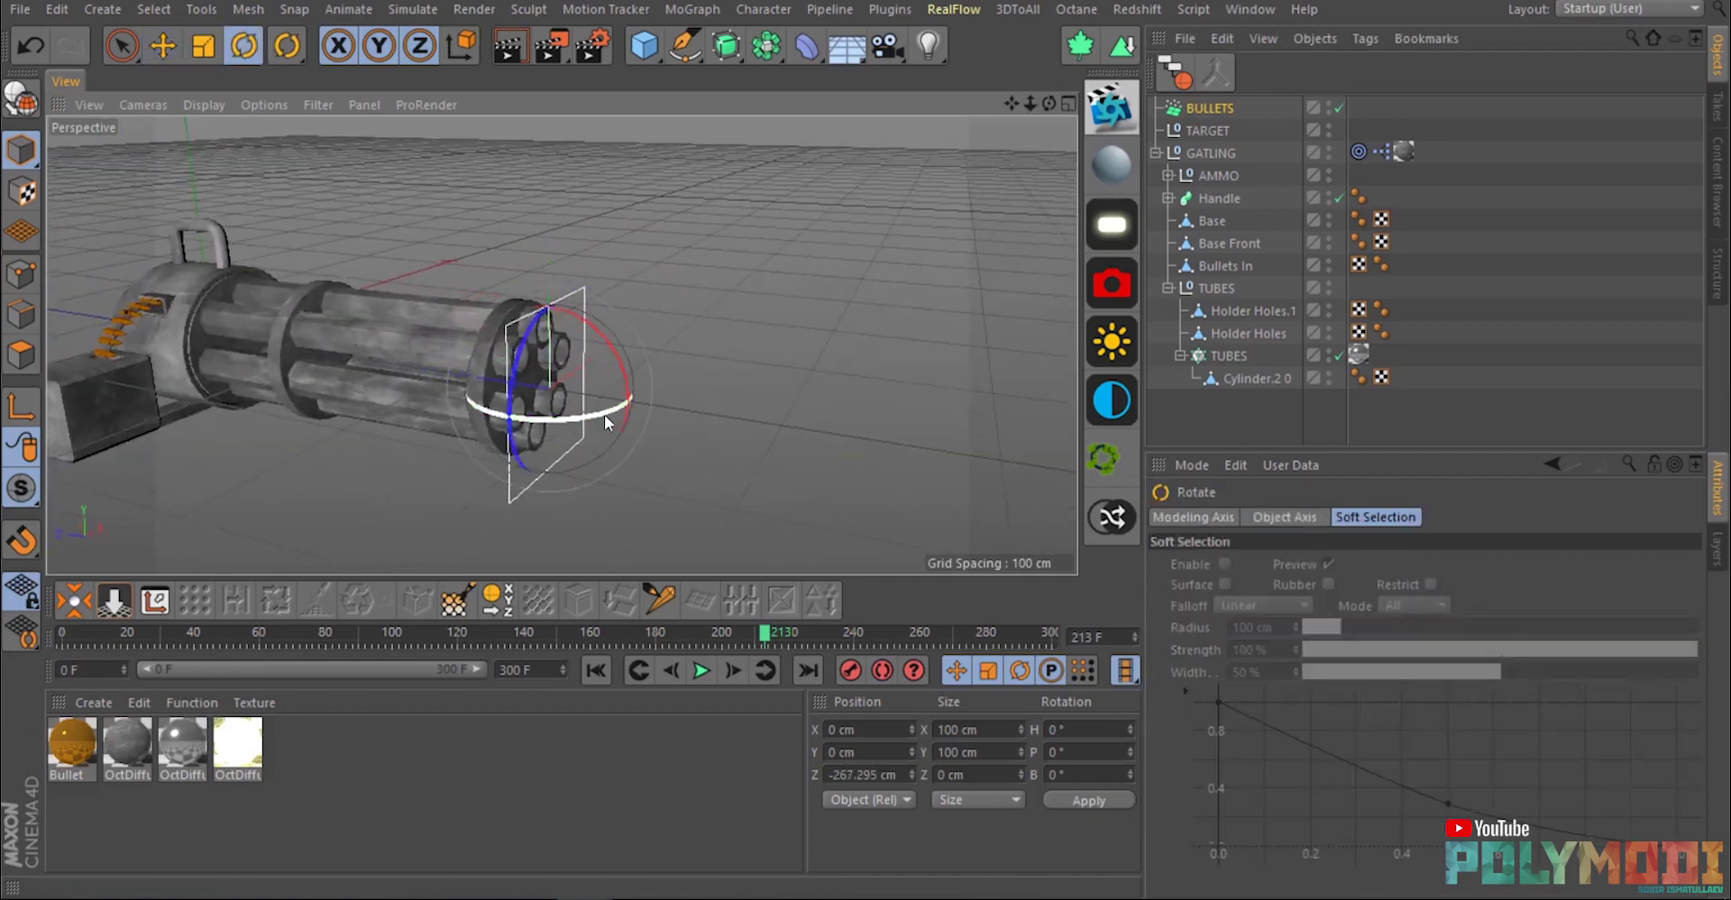
left_click(699, 674)
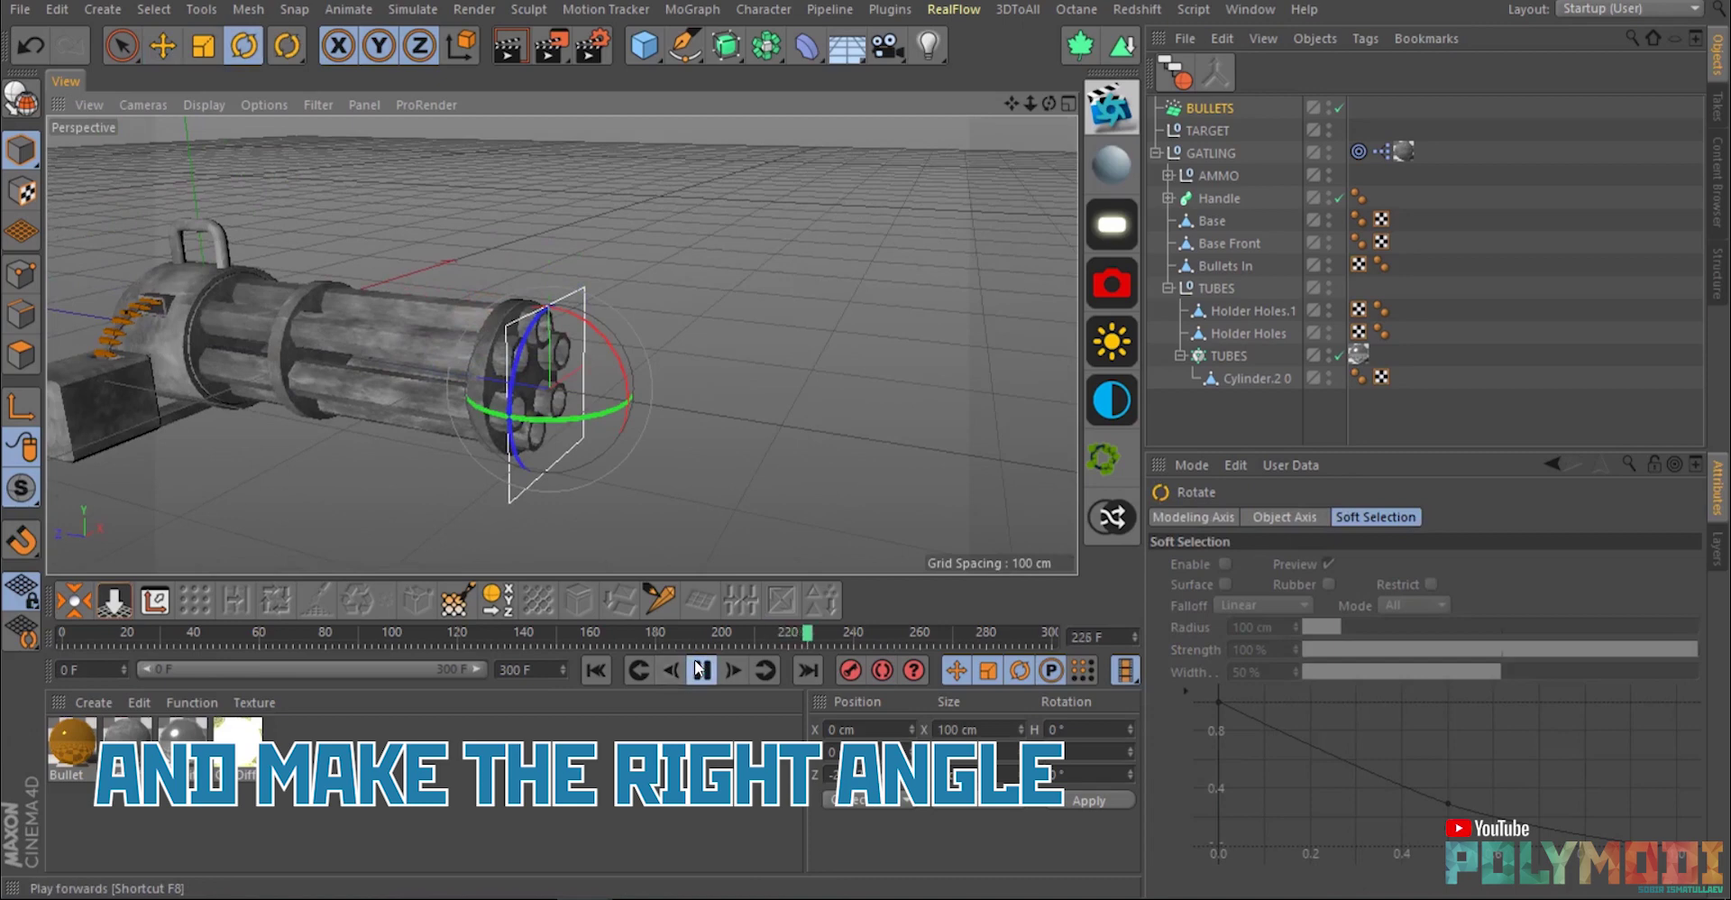
left_click_drag(590, 410, 456, 314)
left_click(699, 670)
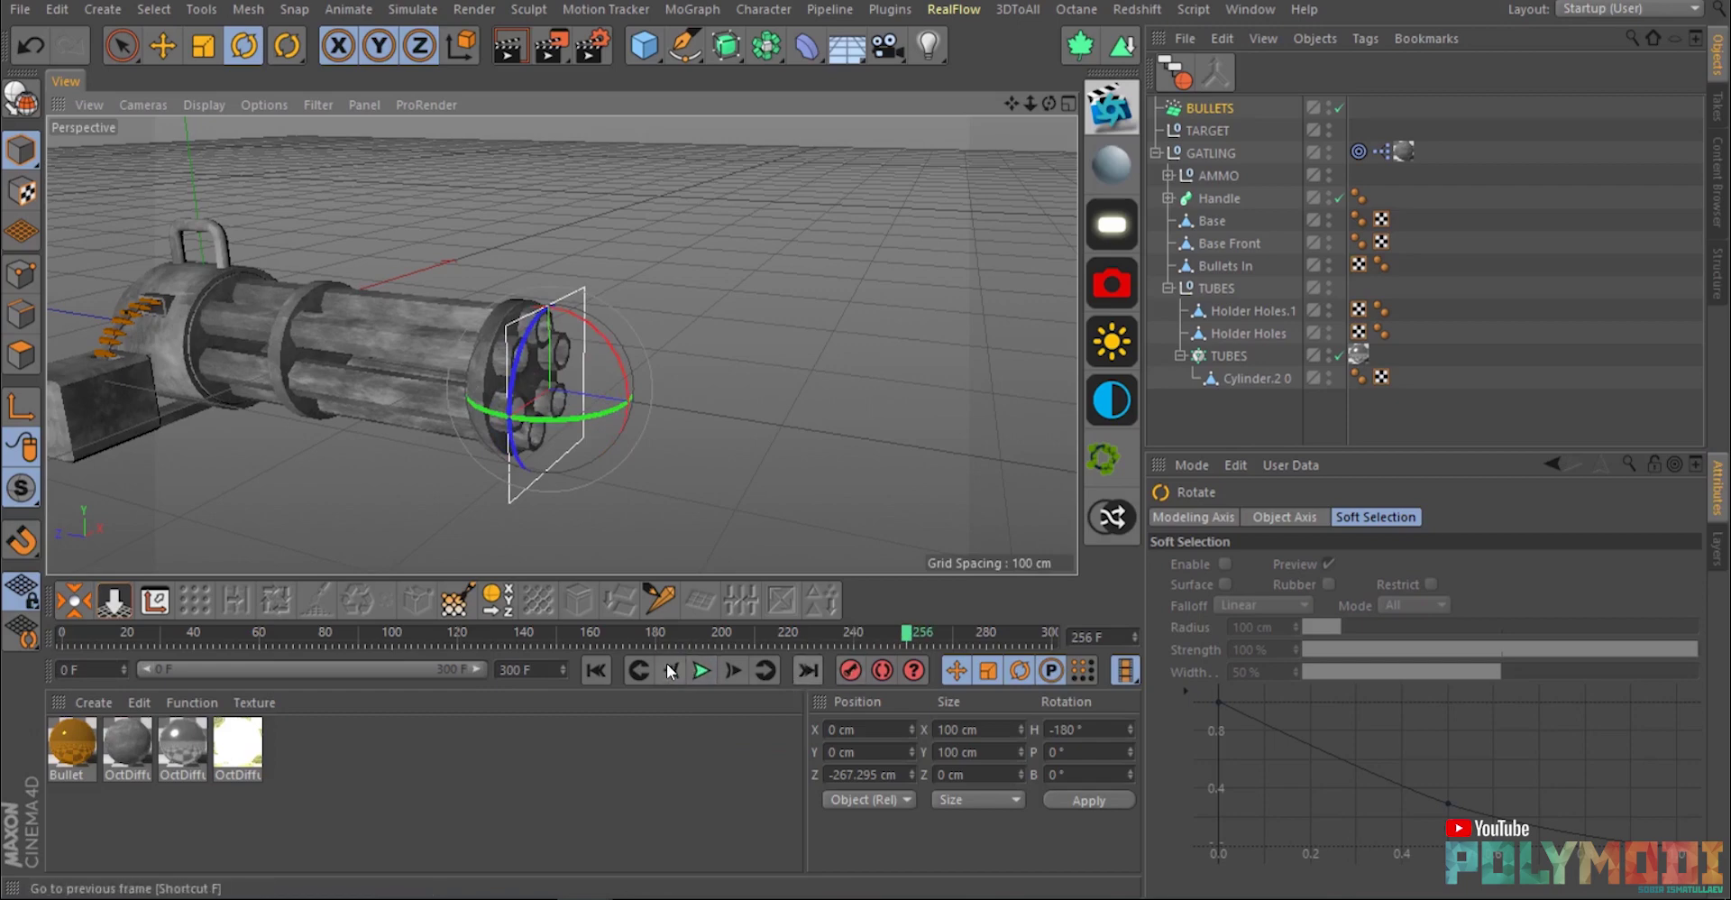
left_click(604, 668)
left_click(701, 670)
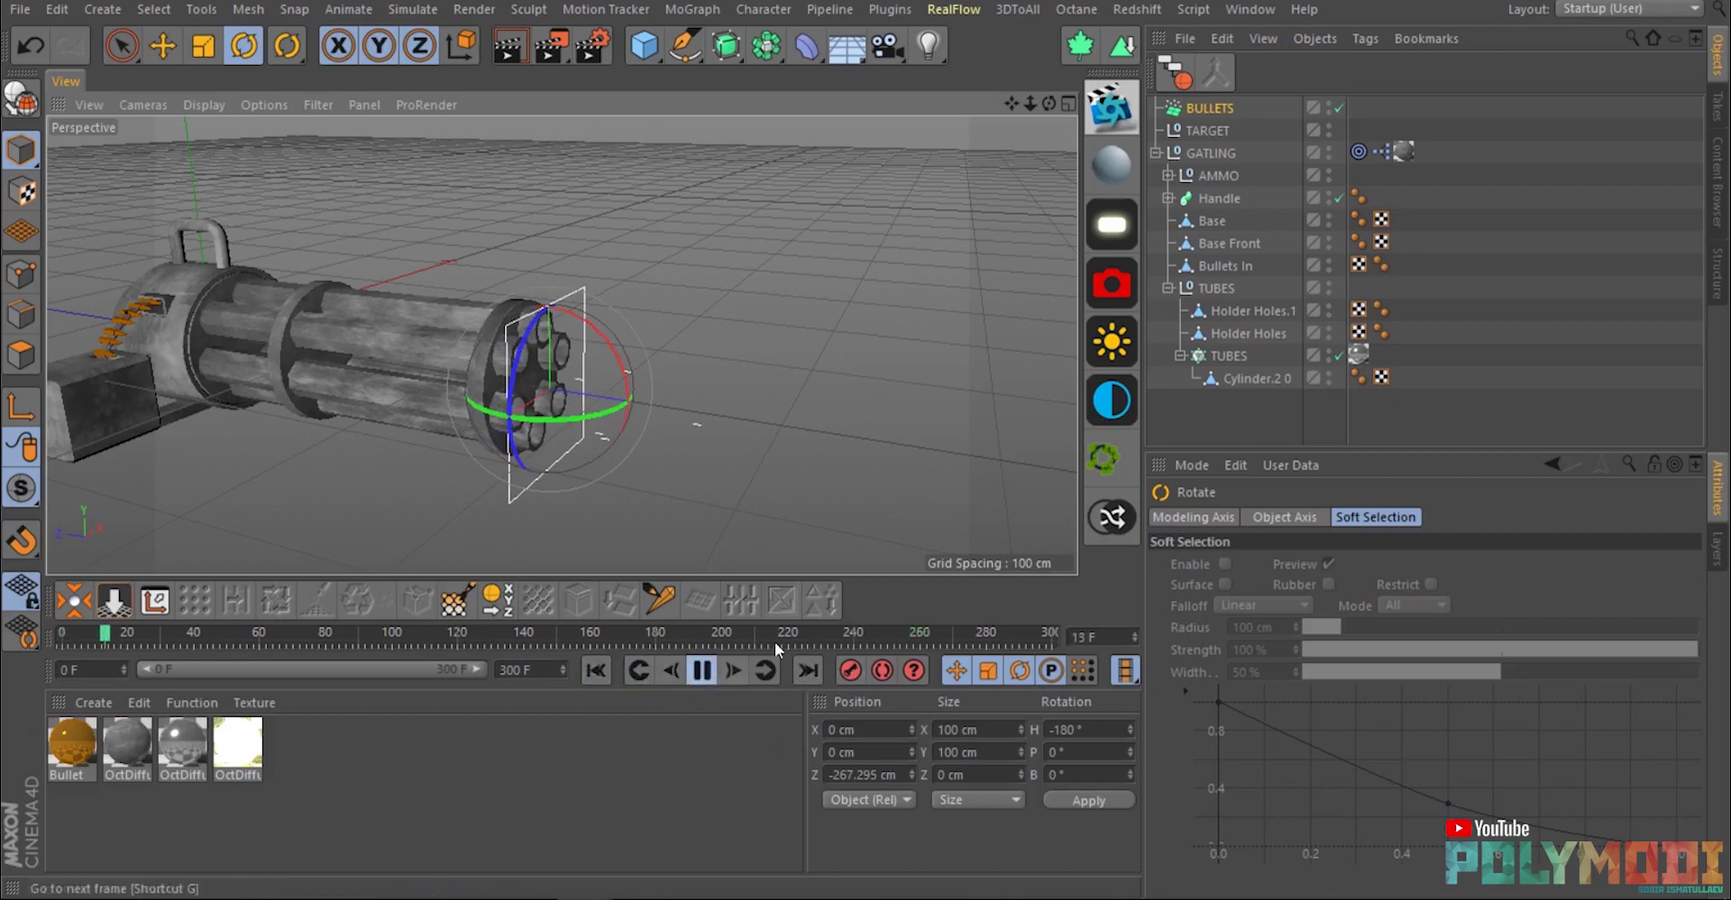
left_click(702, 673)
Set the BULLETS emitter's particle speed to 1000 cm and lifetime to 300 F.
left_click(1211, 109)
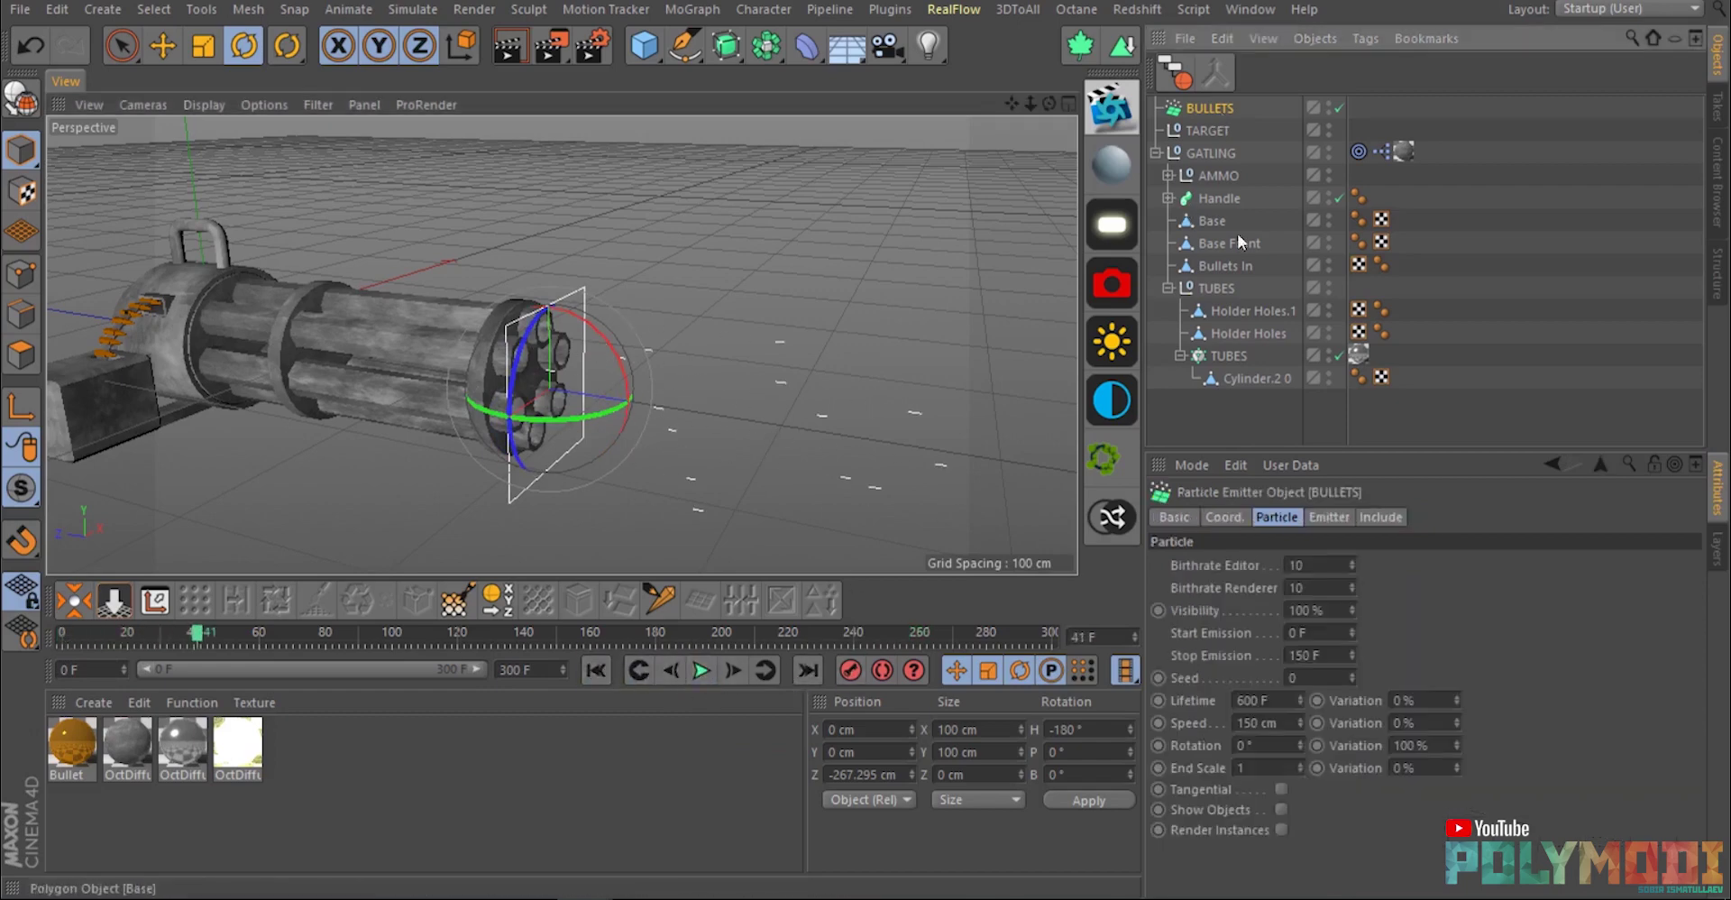
left_click(1258, 723)
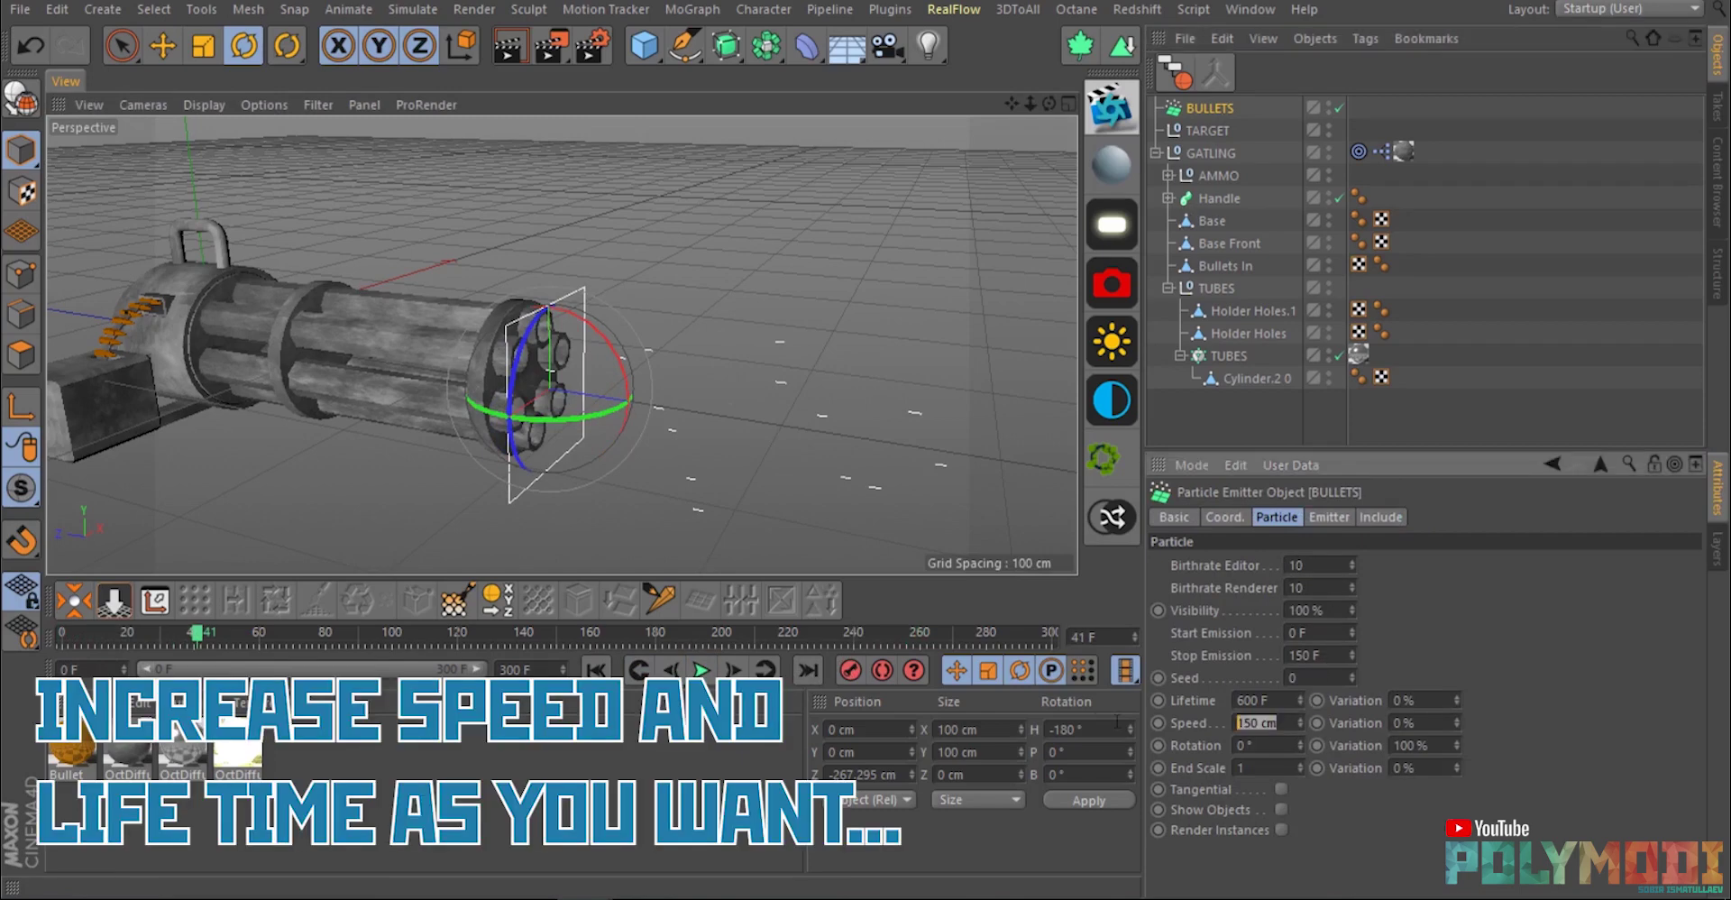
type("1000")
key("Return")
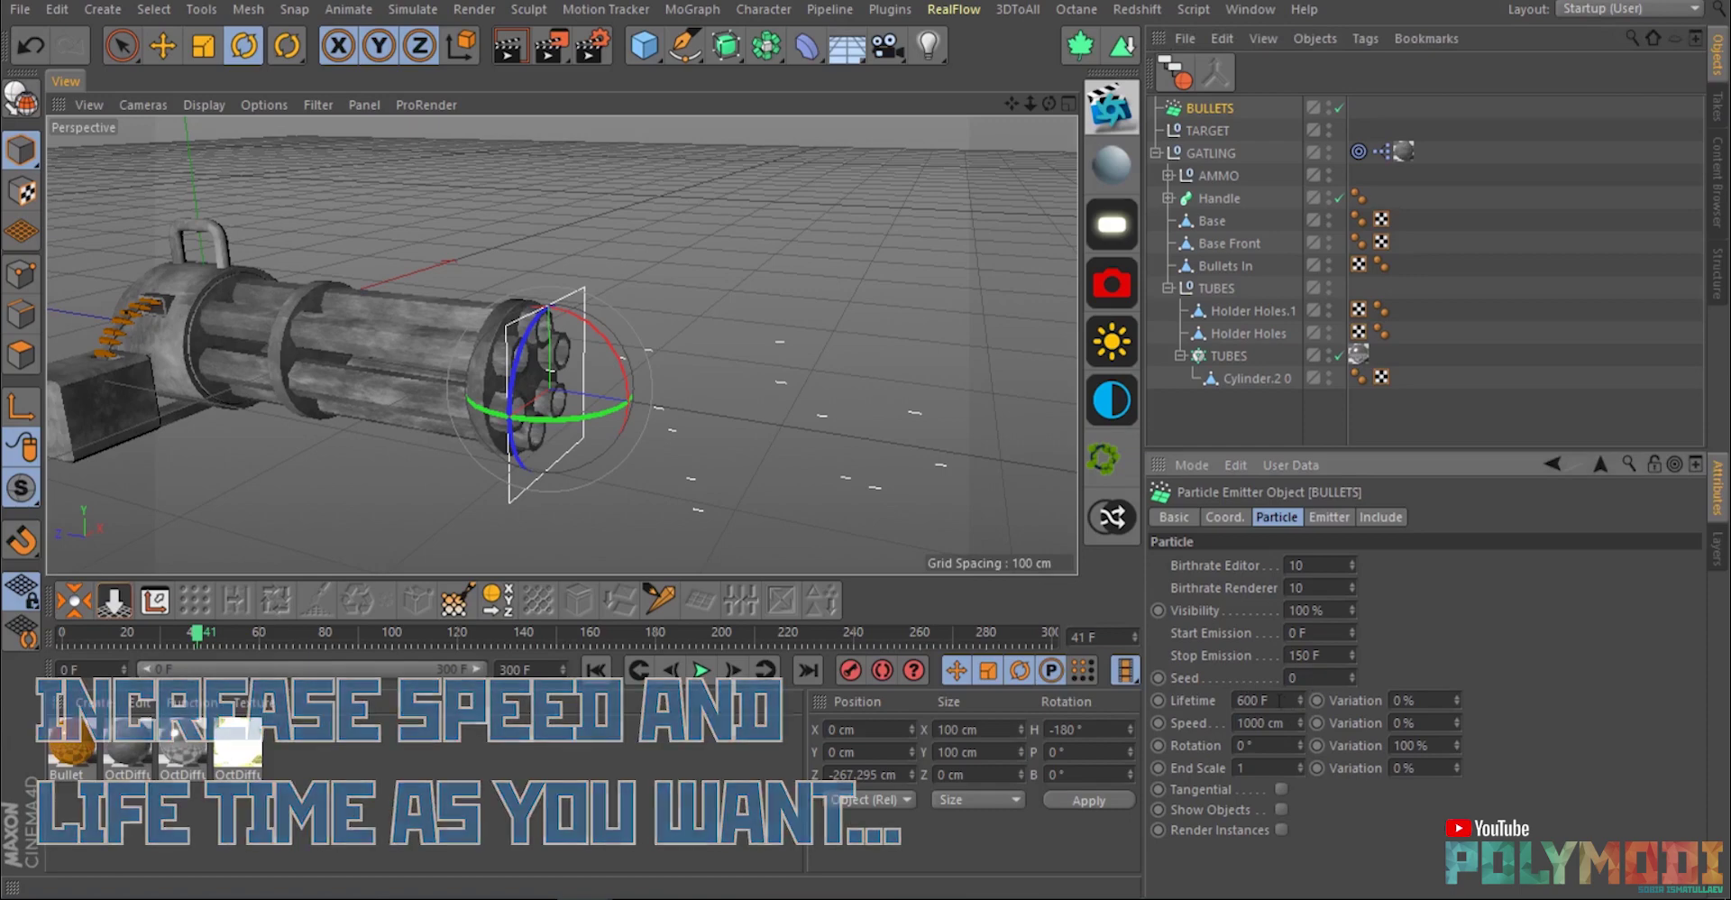
left_click_drag(1273, 701, 1094, 705)
type("300")
key("Return")
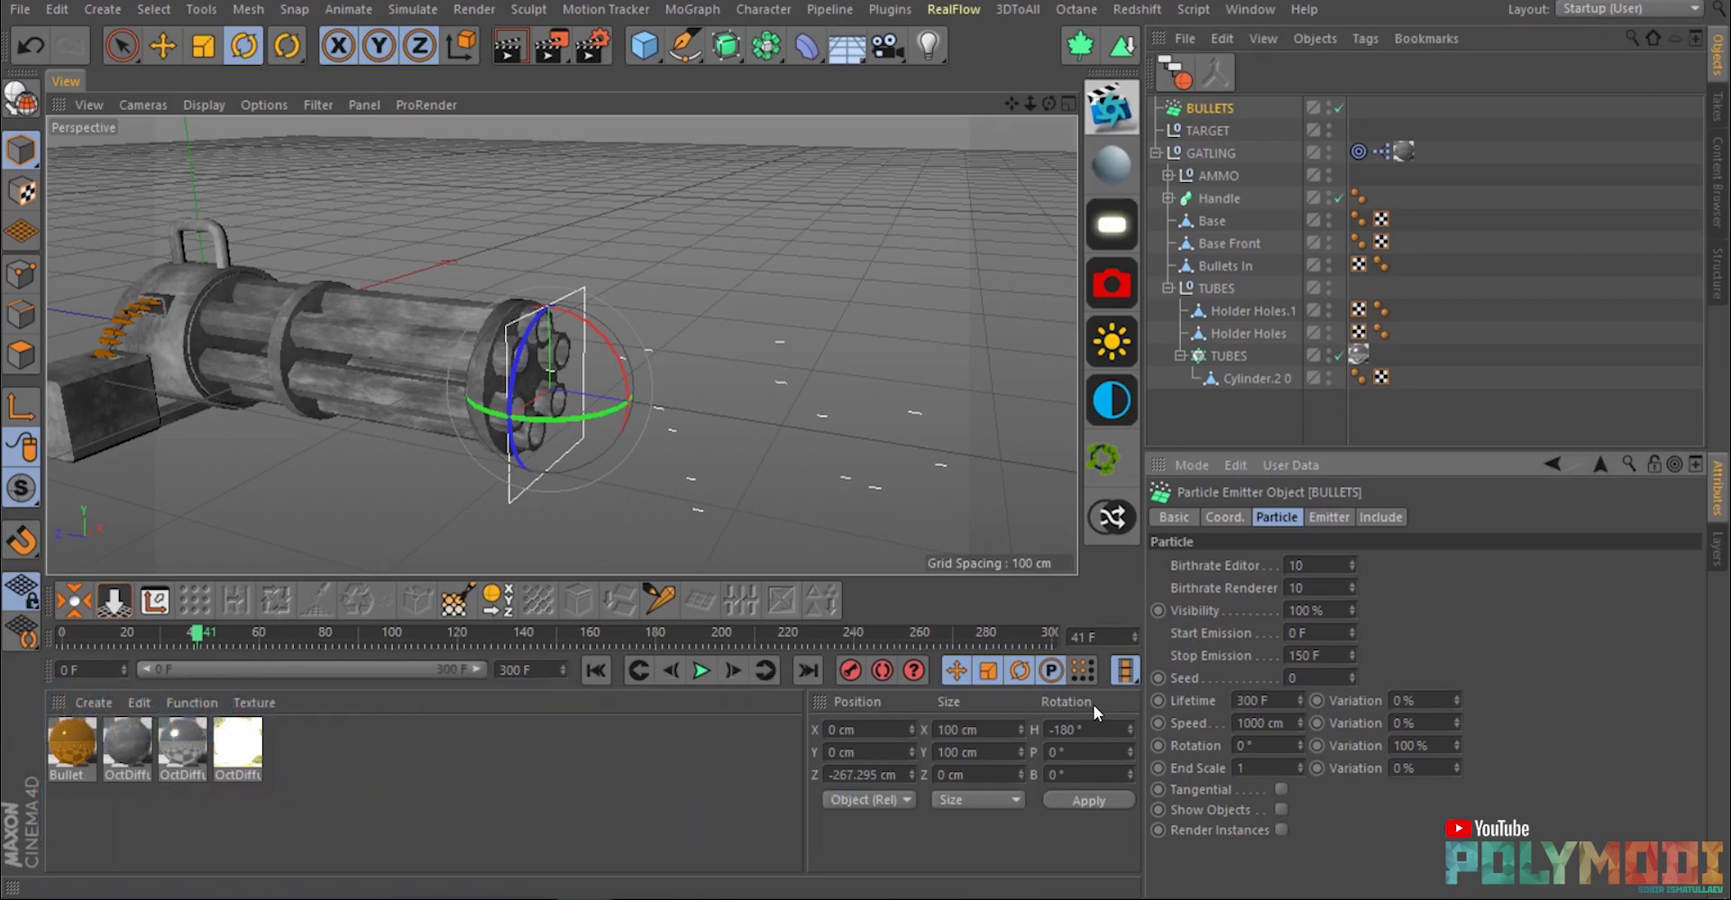
Set the emitter's particle lifetime to 150 F.
left_click_drag(365, 379, 550, 491, "alt")
left_click_drag(1274, 701, 1054, 674)
type("150")
key("Return")
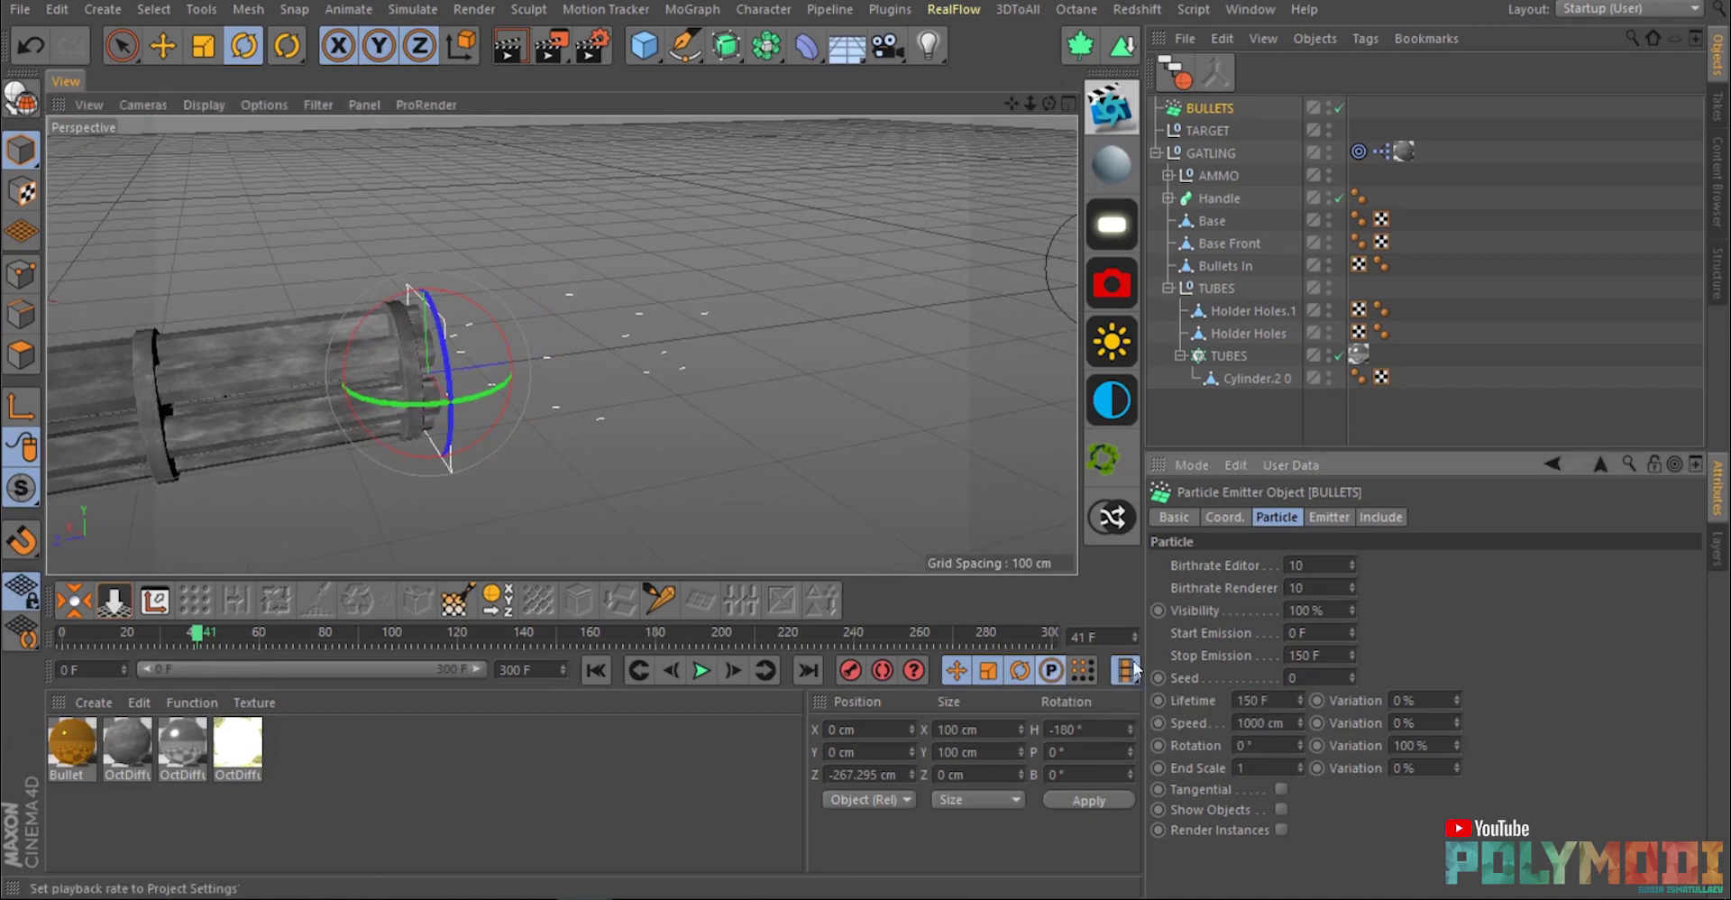
Shrink the emitter to an X-Size and Y-Size of 20 cm.
left_click(1331, 517)
left_click(1298, 586)
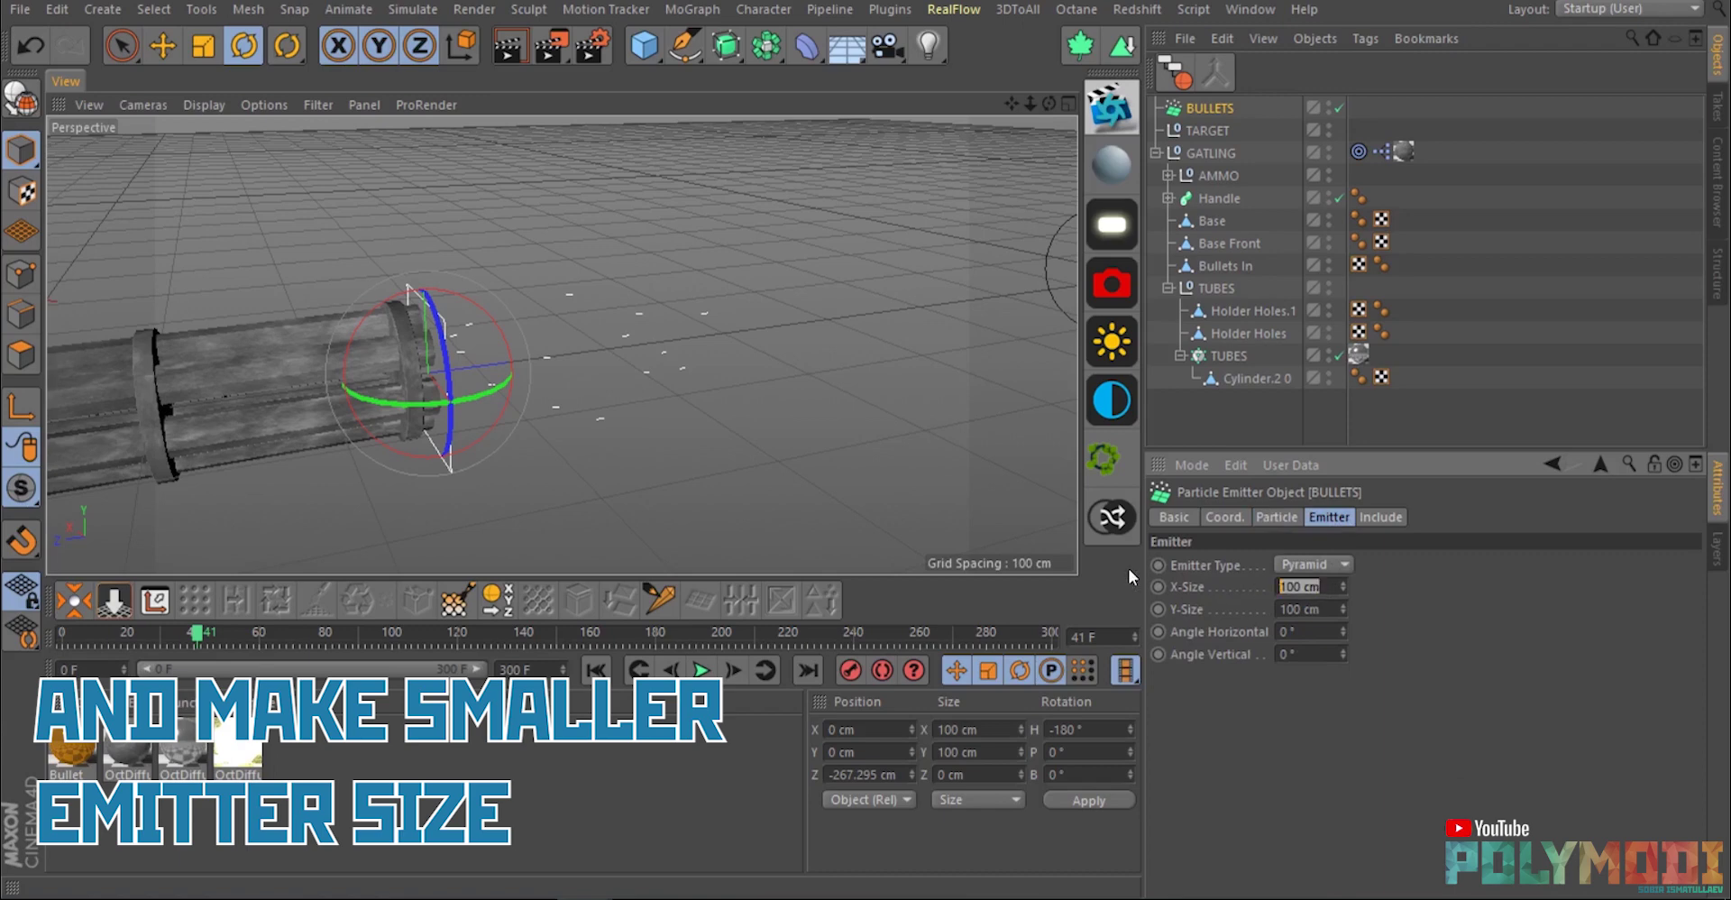
type("20")
key("Tab")
type("20")
key("Return")
Raise the emitter to about Y 33.7 cm, in line with the uppermost barrel, and preview the emission.
key("e")
left_click_drag(577, 392, 159, 344, "alt")
left_click_drag(505, 326, 512, 252)
left_click(702, 670)
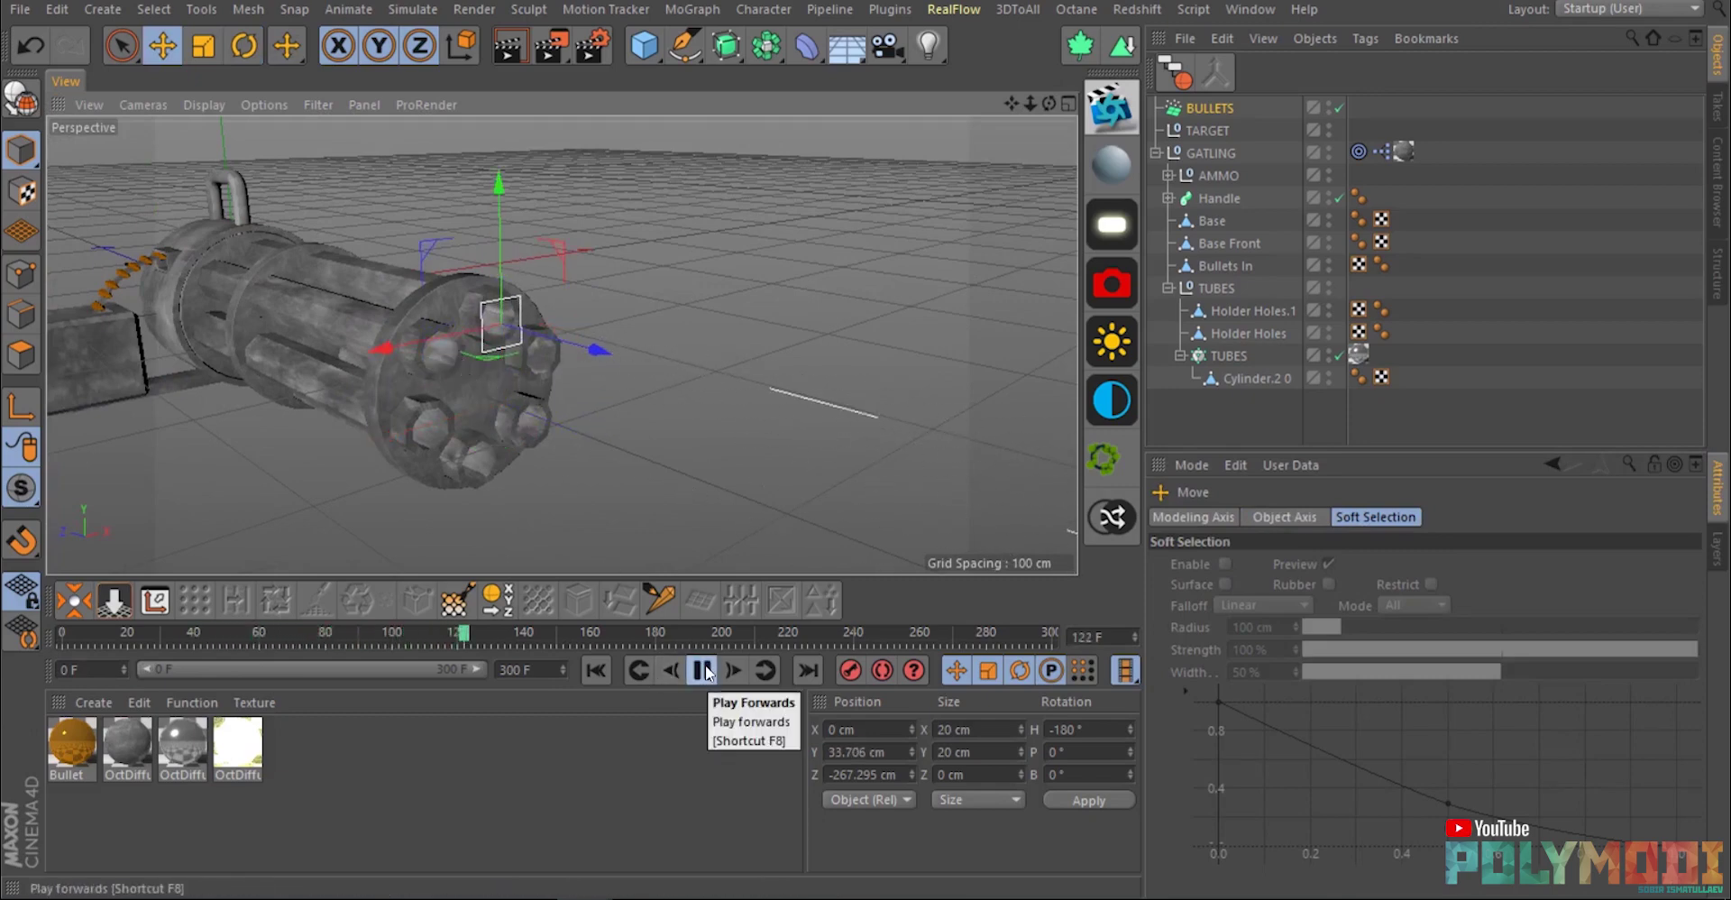
left_click(703, 670)
Add a cube in front of the gun's muzzle at about Z -342 cm and make it editable.
left_click(1217, 109)
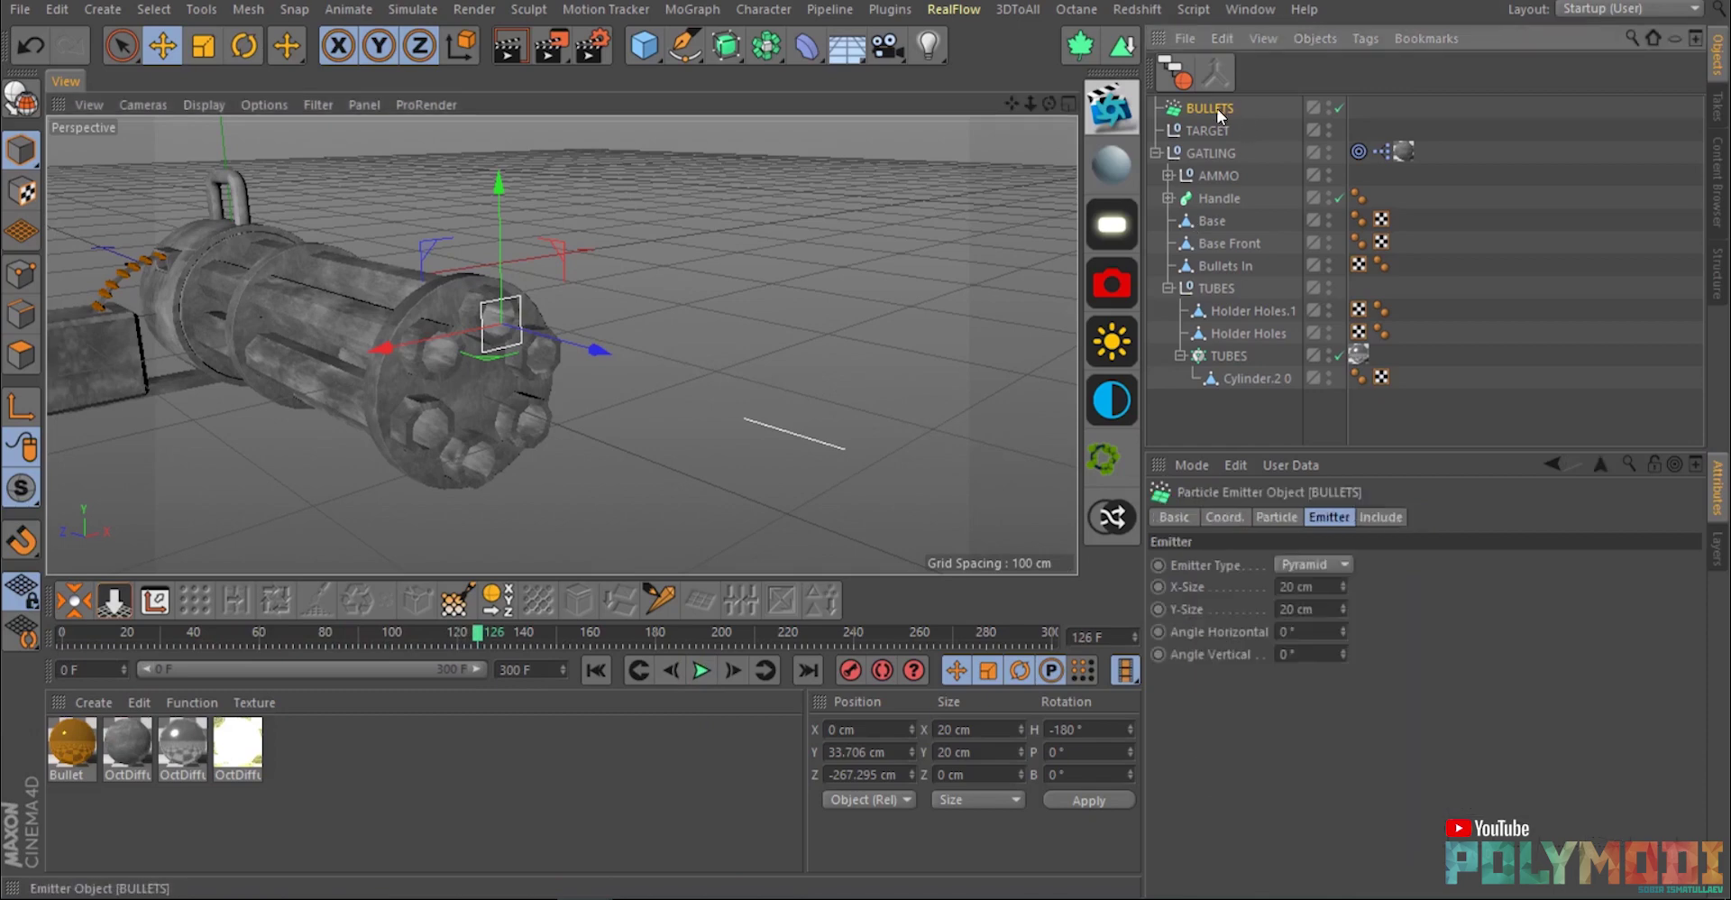
left_click(644, 45)
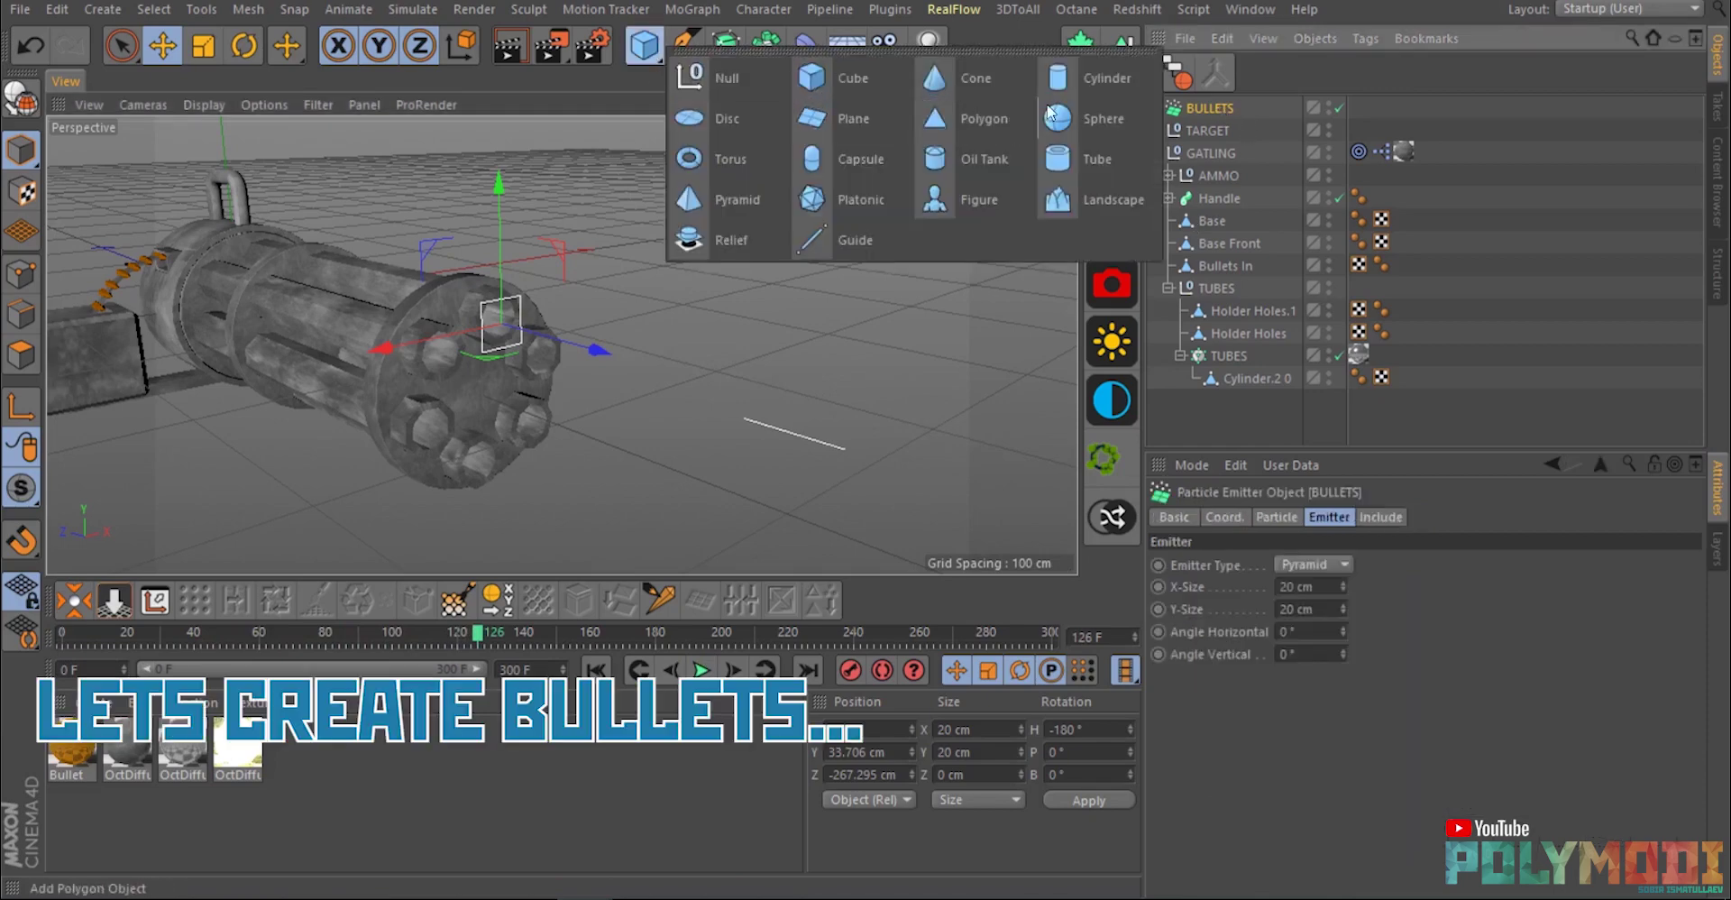
left_click(801, 88)
scroll(328, 311, "down", 3)
left_click_drag(223, 291, 510, 341)
key("c")
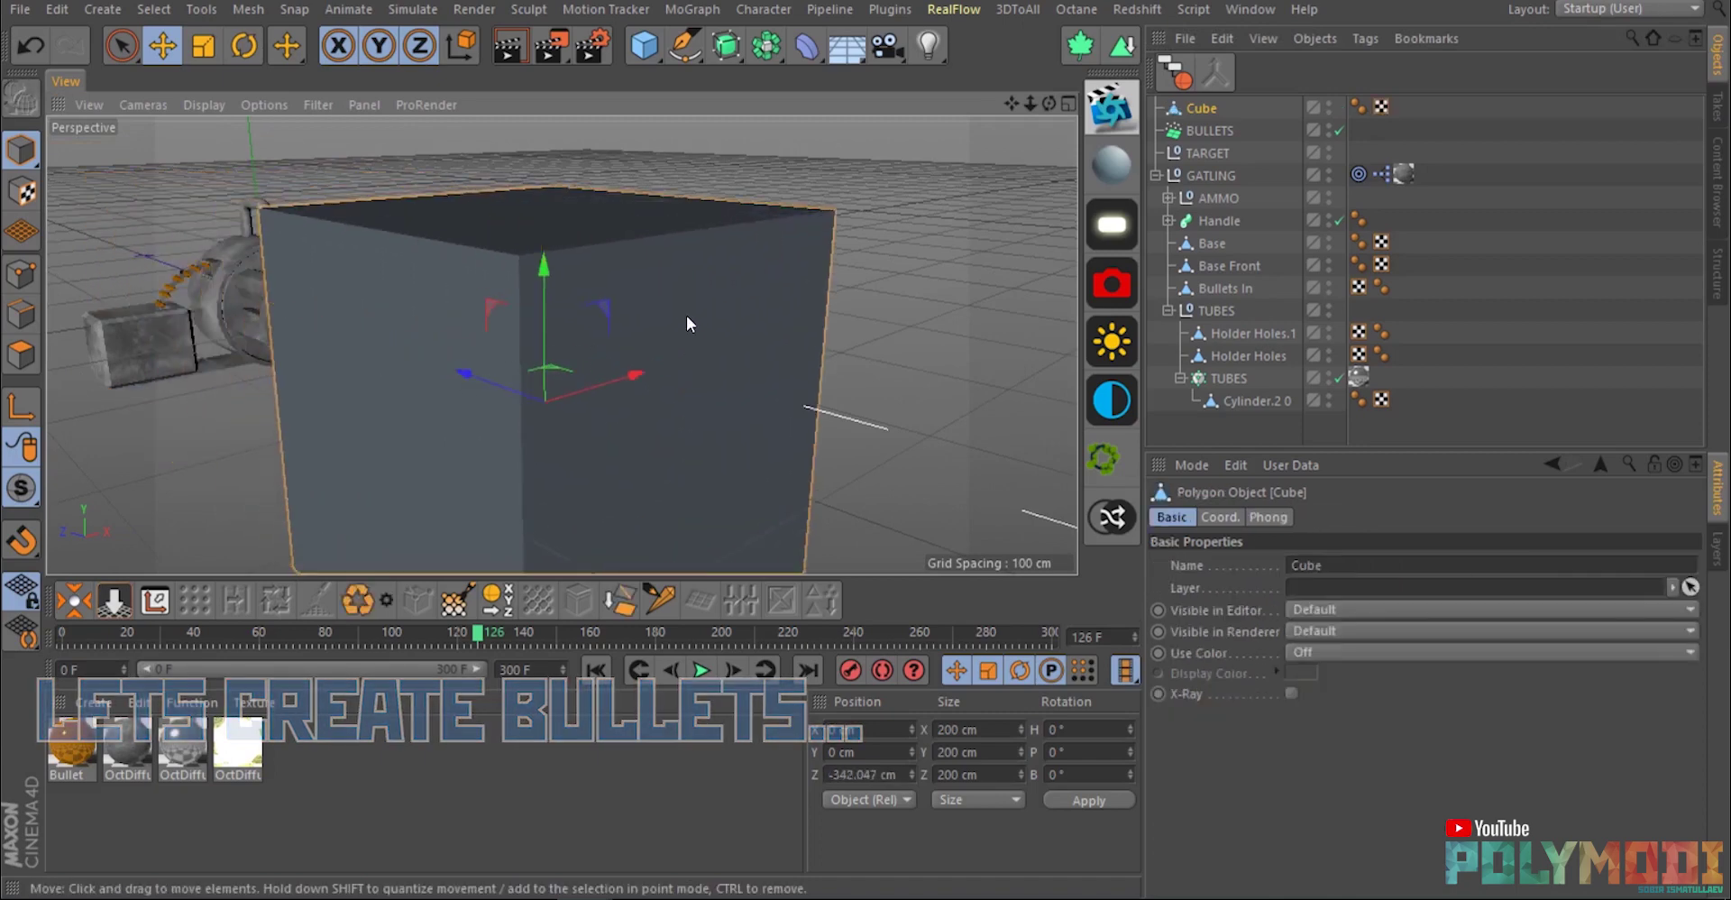
Scale the cube into a thin bullet about 4.4 × 4.4 × 54.8 cm and raise it to about Y 26.7 cm.
key("t")
left_click_drag(718, 180, 544, 400)
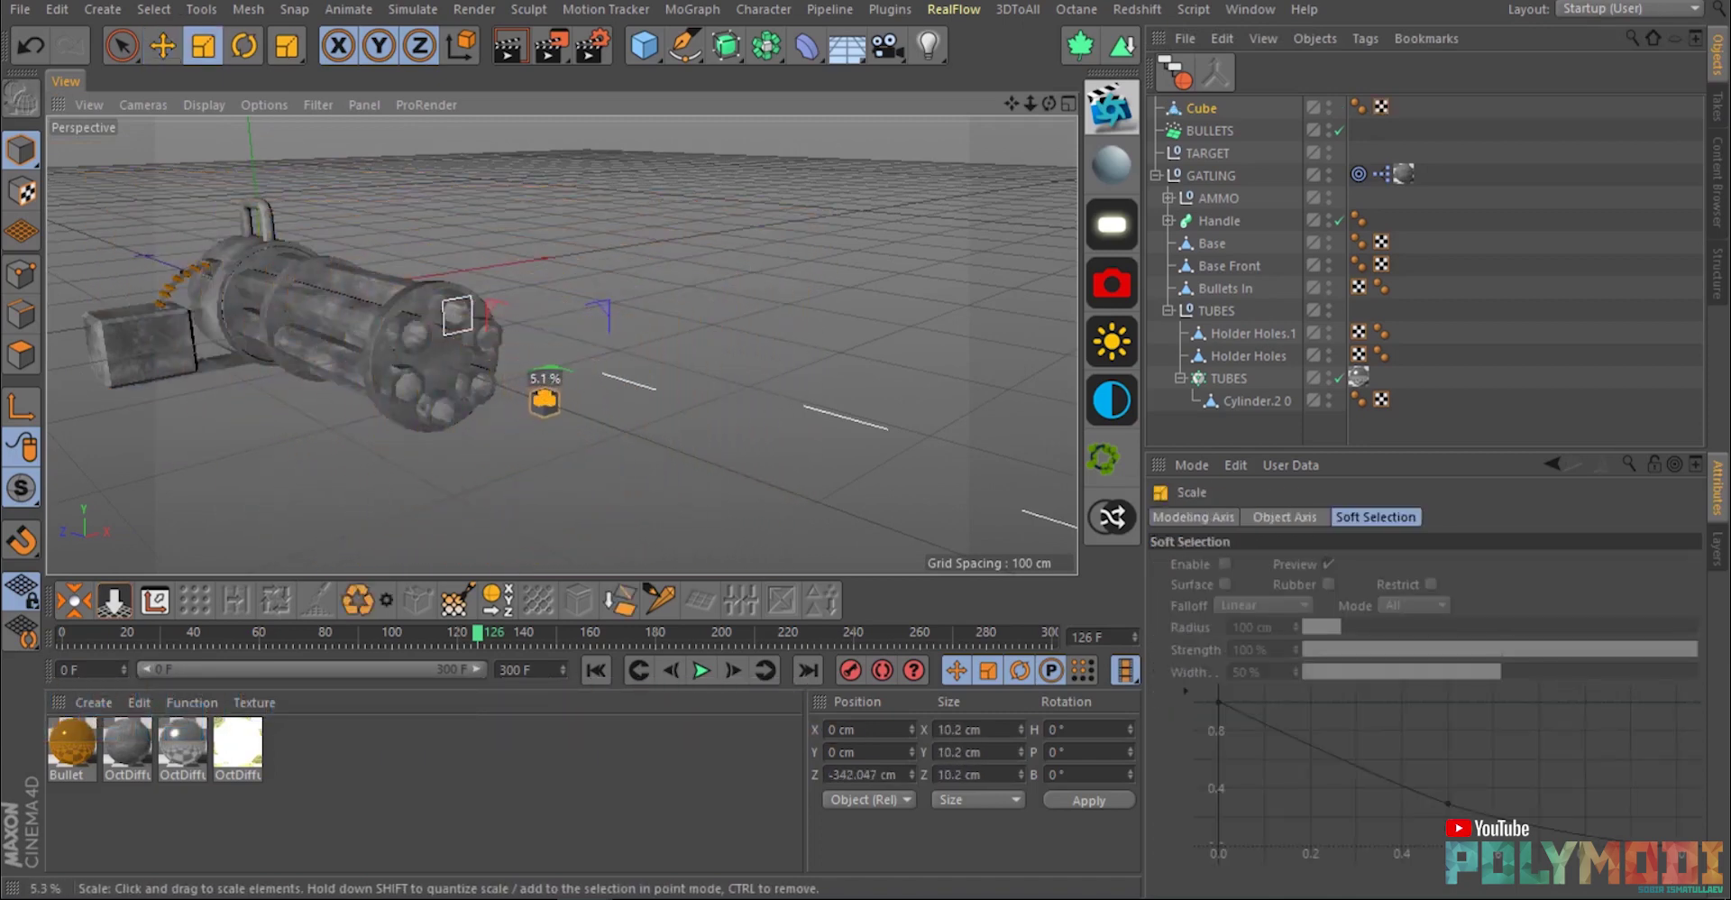
left_click_drag(629, 364, 84, 301)
left_click_drag(679, 285, 337, 561)
key("e")
left_click_drag(545, 326, 545, 276)
Rename the cube as Bullet and make it a child of the BULLETS emitter.
double_click(1206, 109)
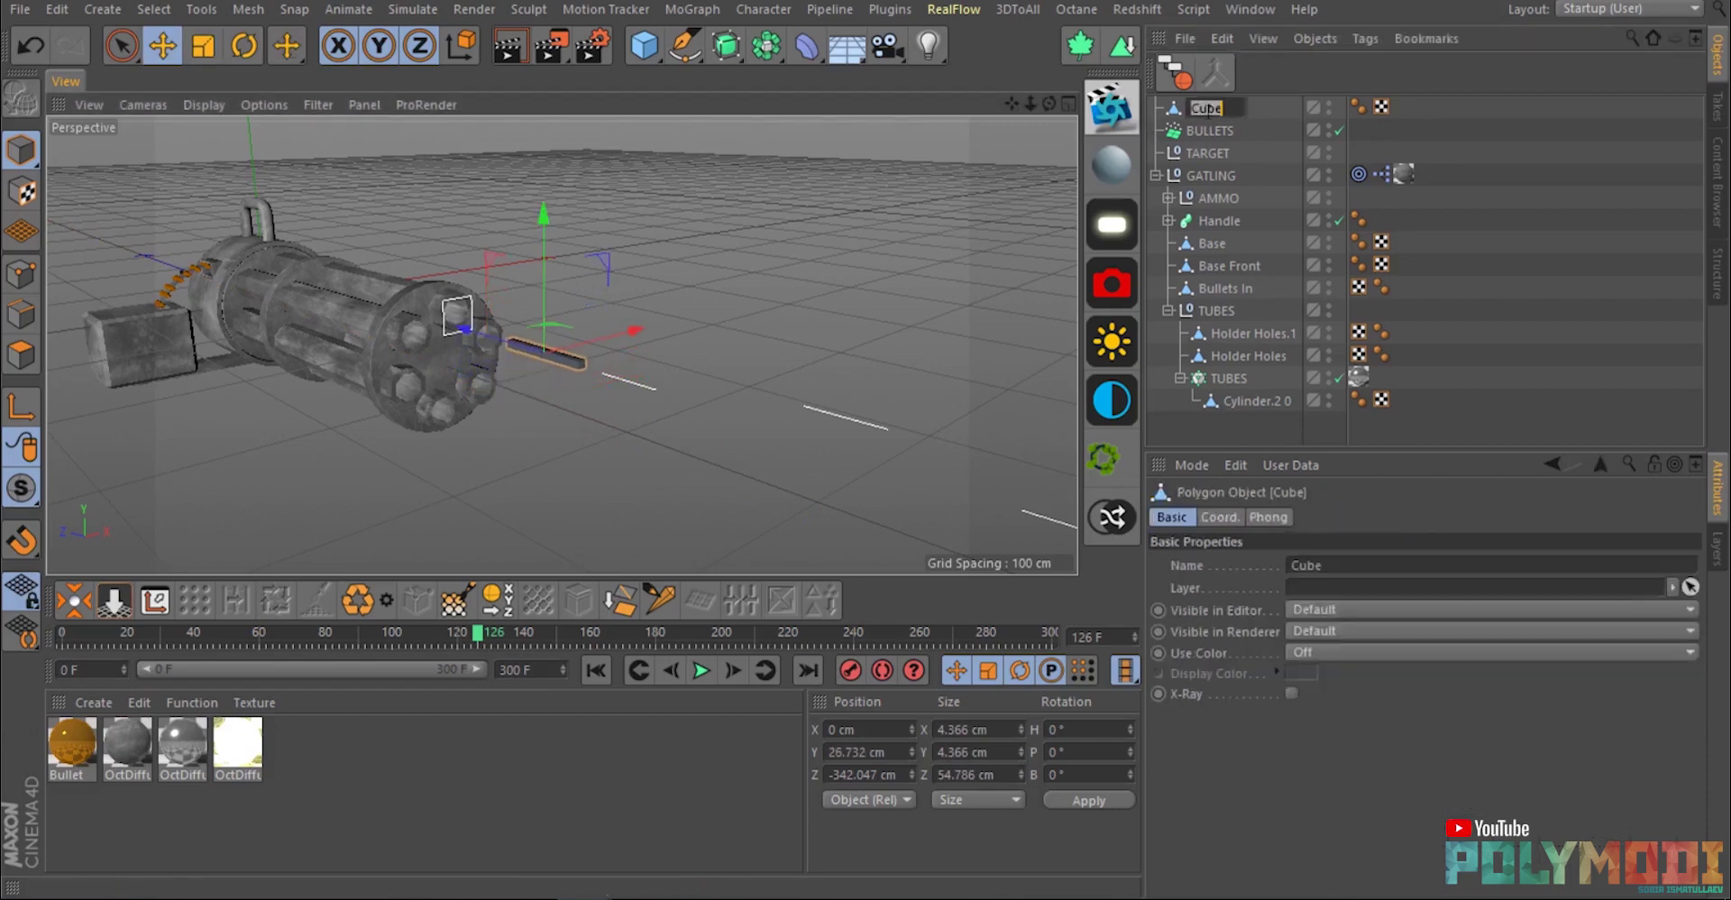
key("Return")
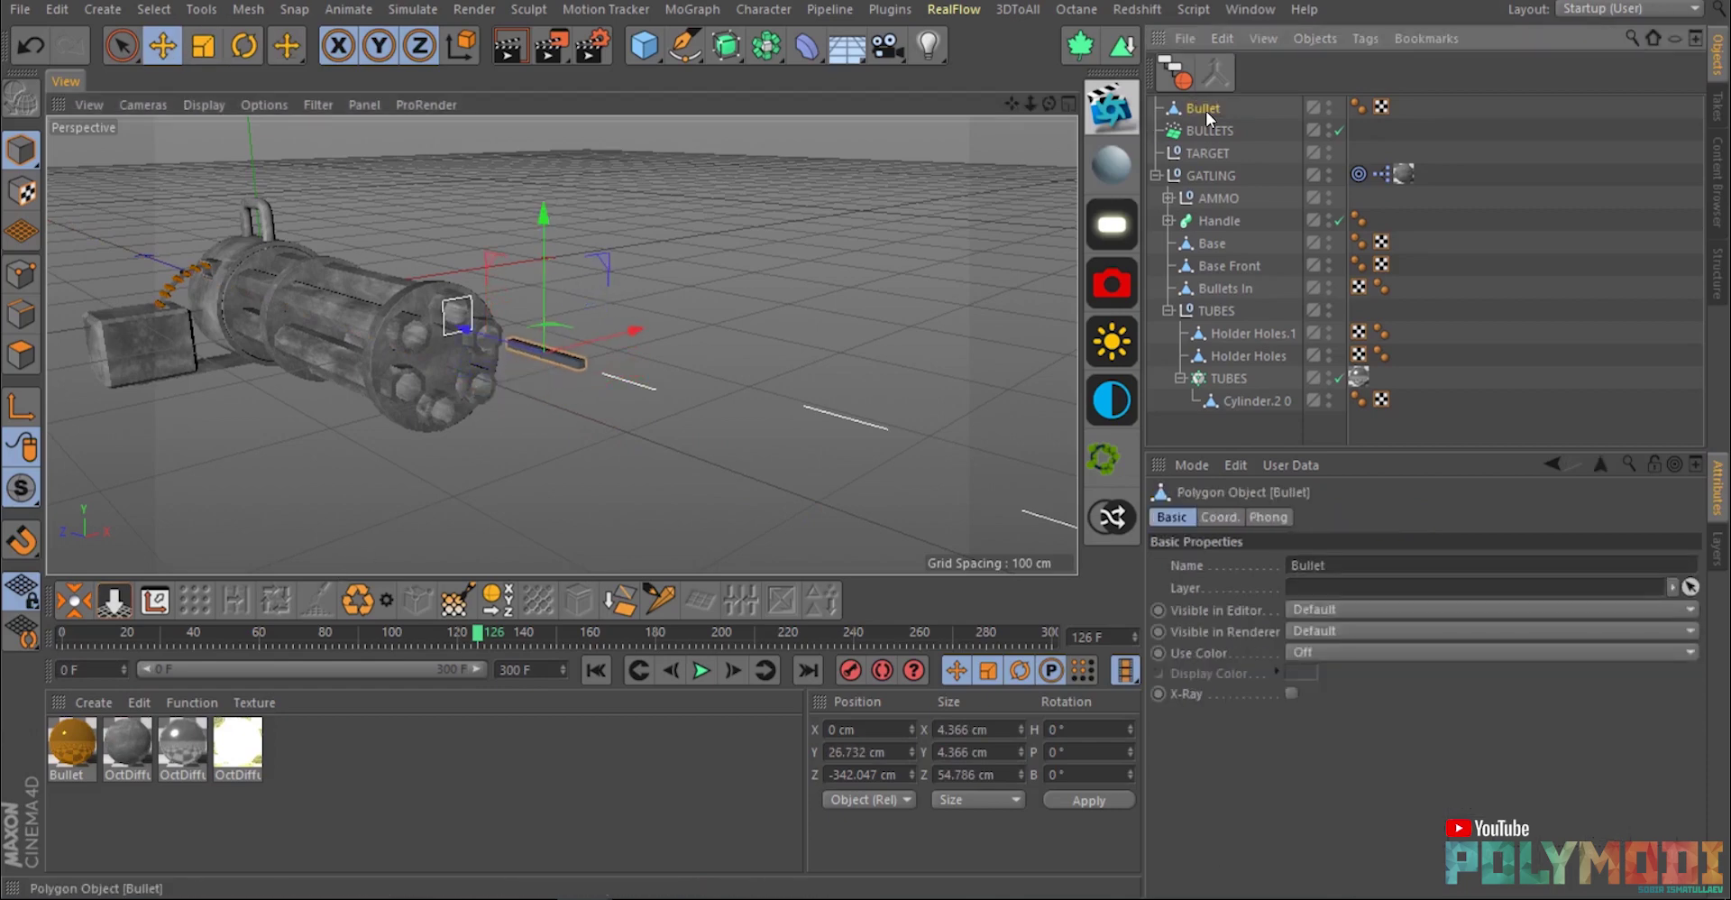
left_click_drag(1215, 127, 1217, 128)
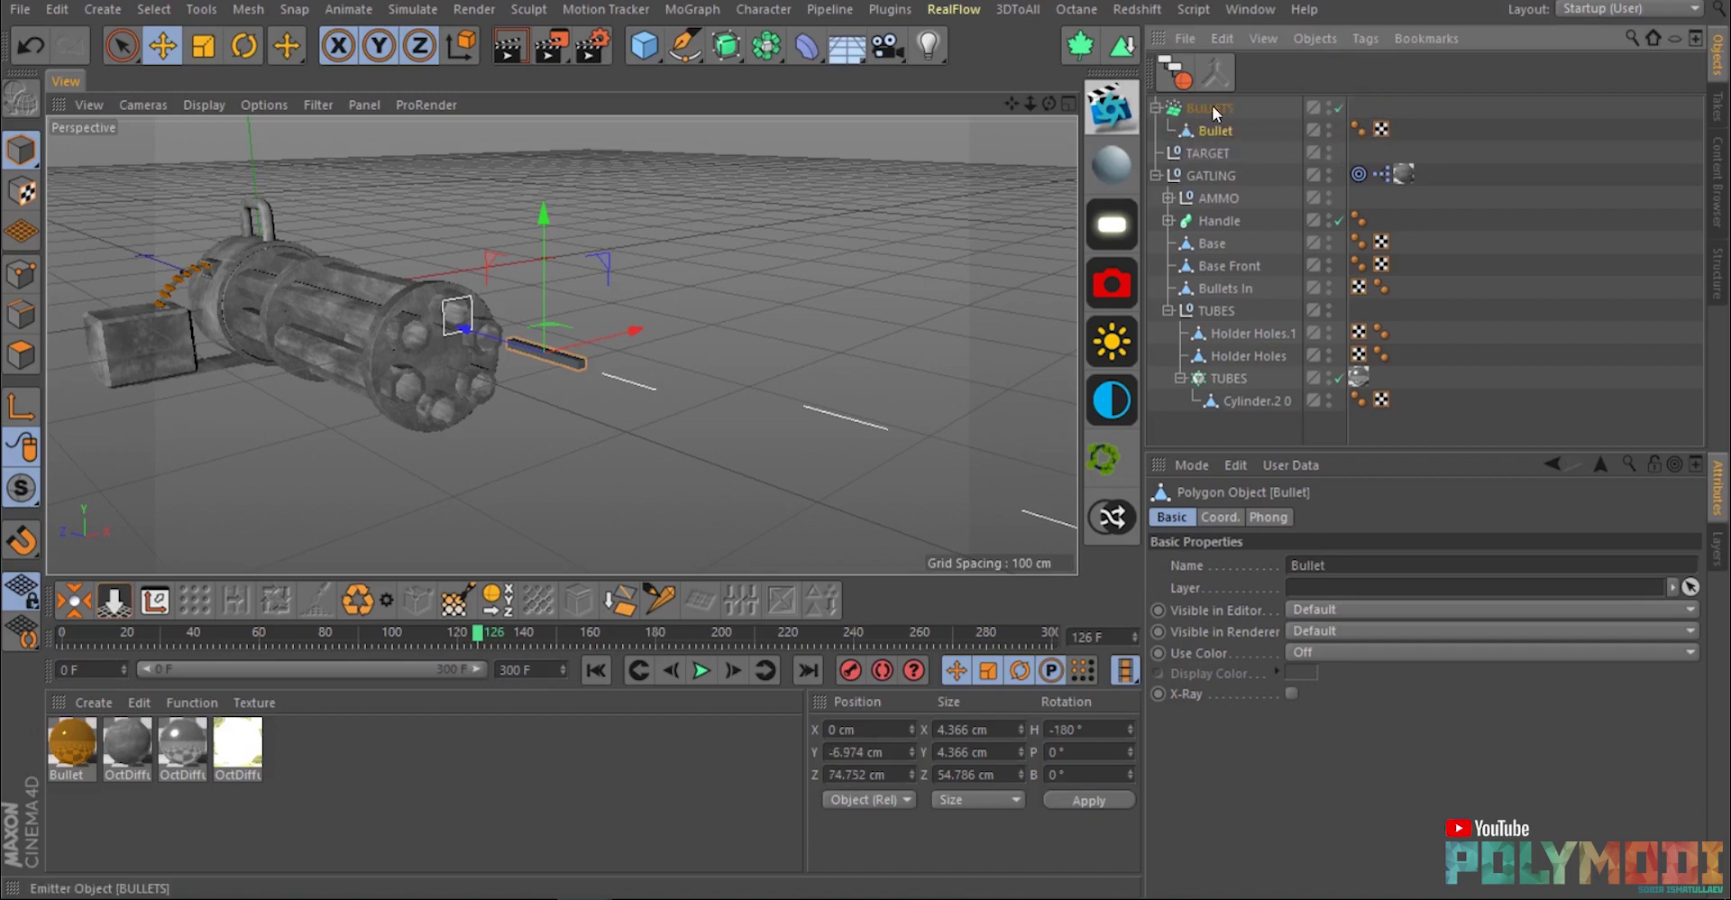
Enable Show Objects for the BULLETS emitter and play the animation to check the emitted bullets.
left_click(1214, 107)
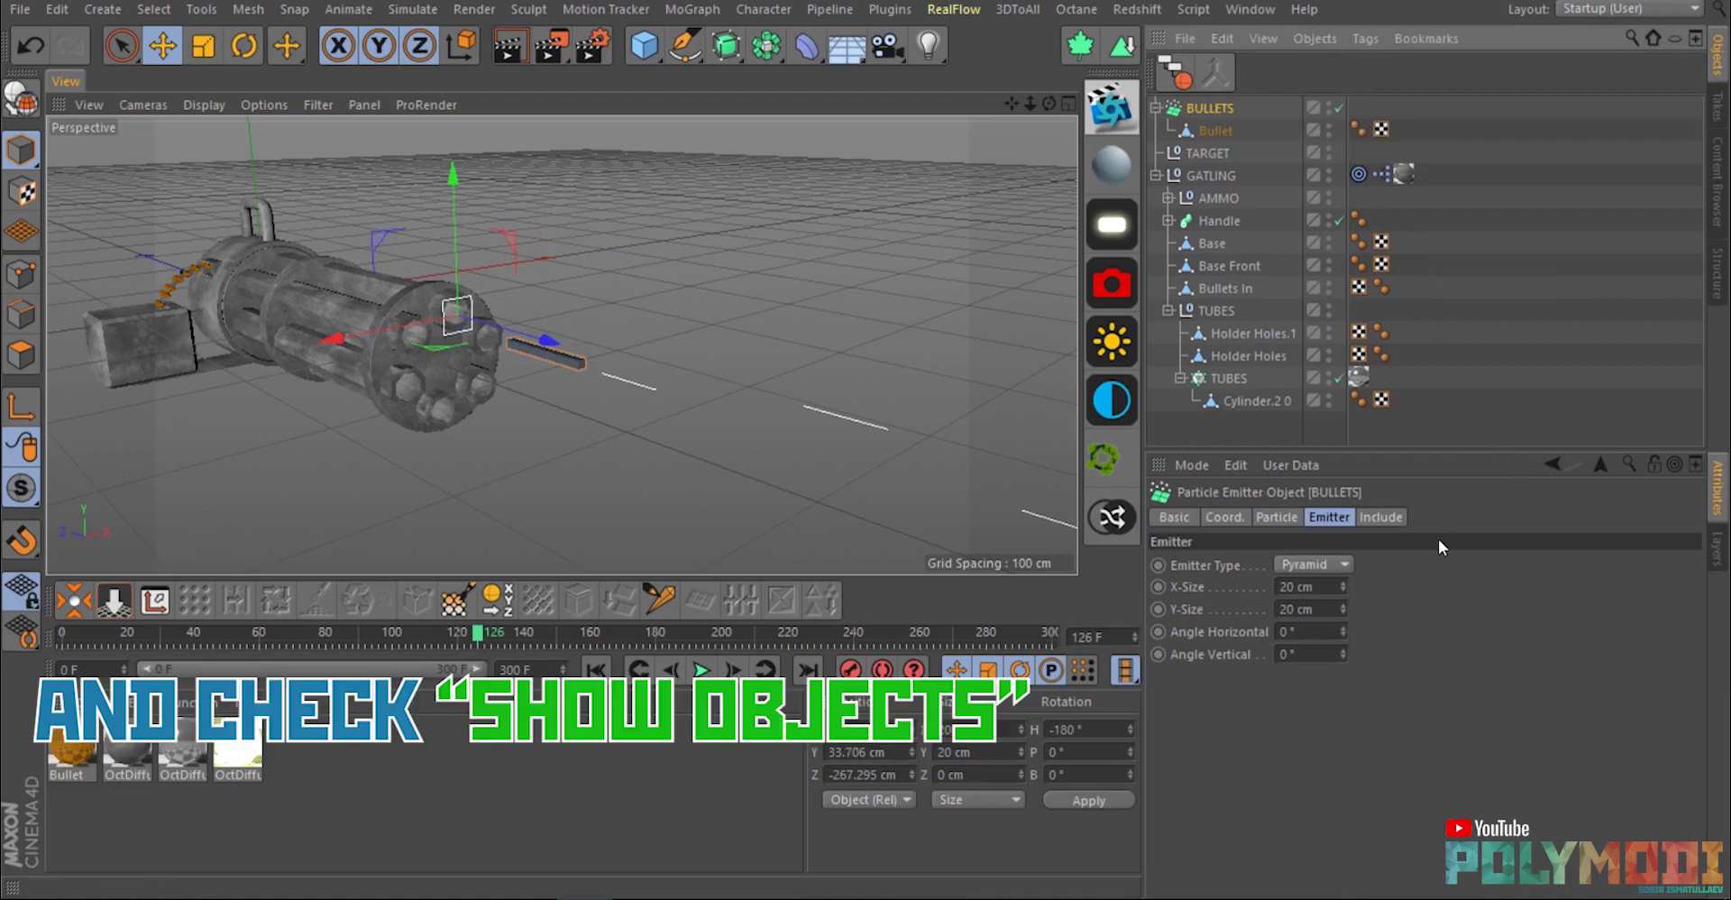
left_click(1275, 516)
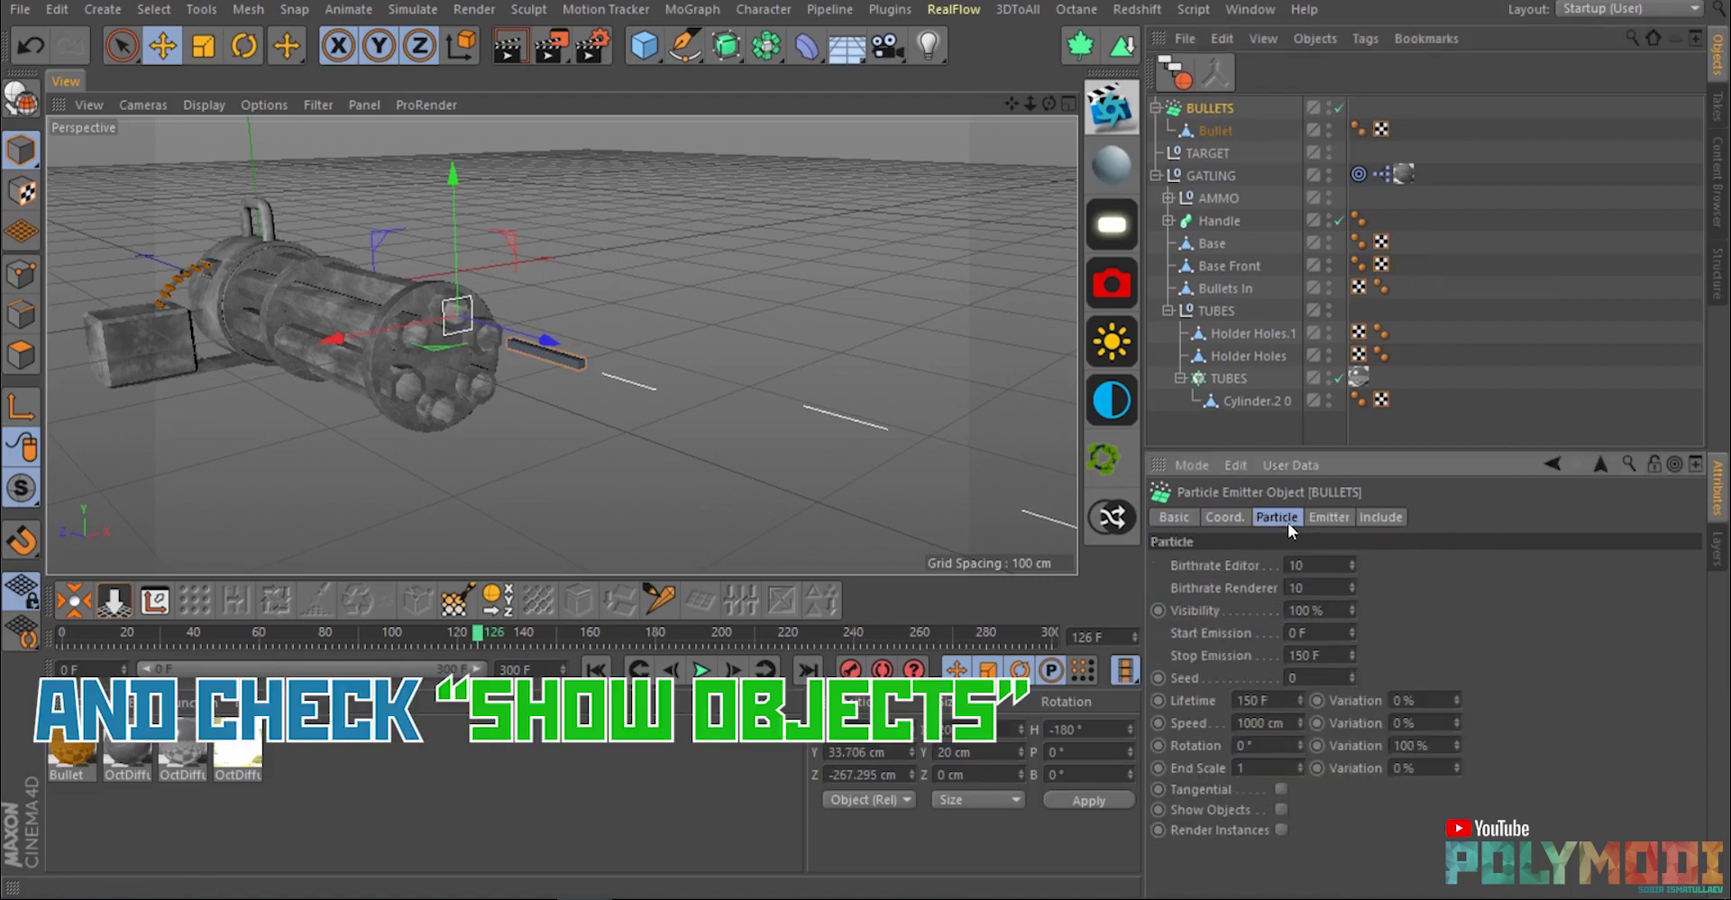
left_click(1281, 809)
left_click(700, 676)
left_click_drag(421, 362, 864, 351, "alt")
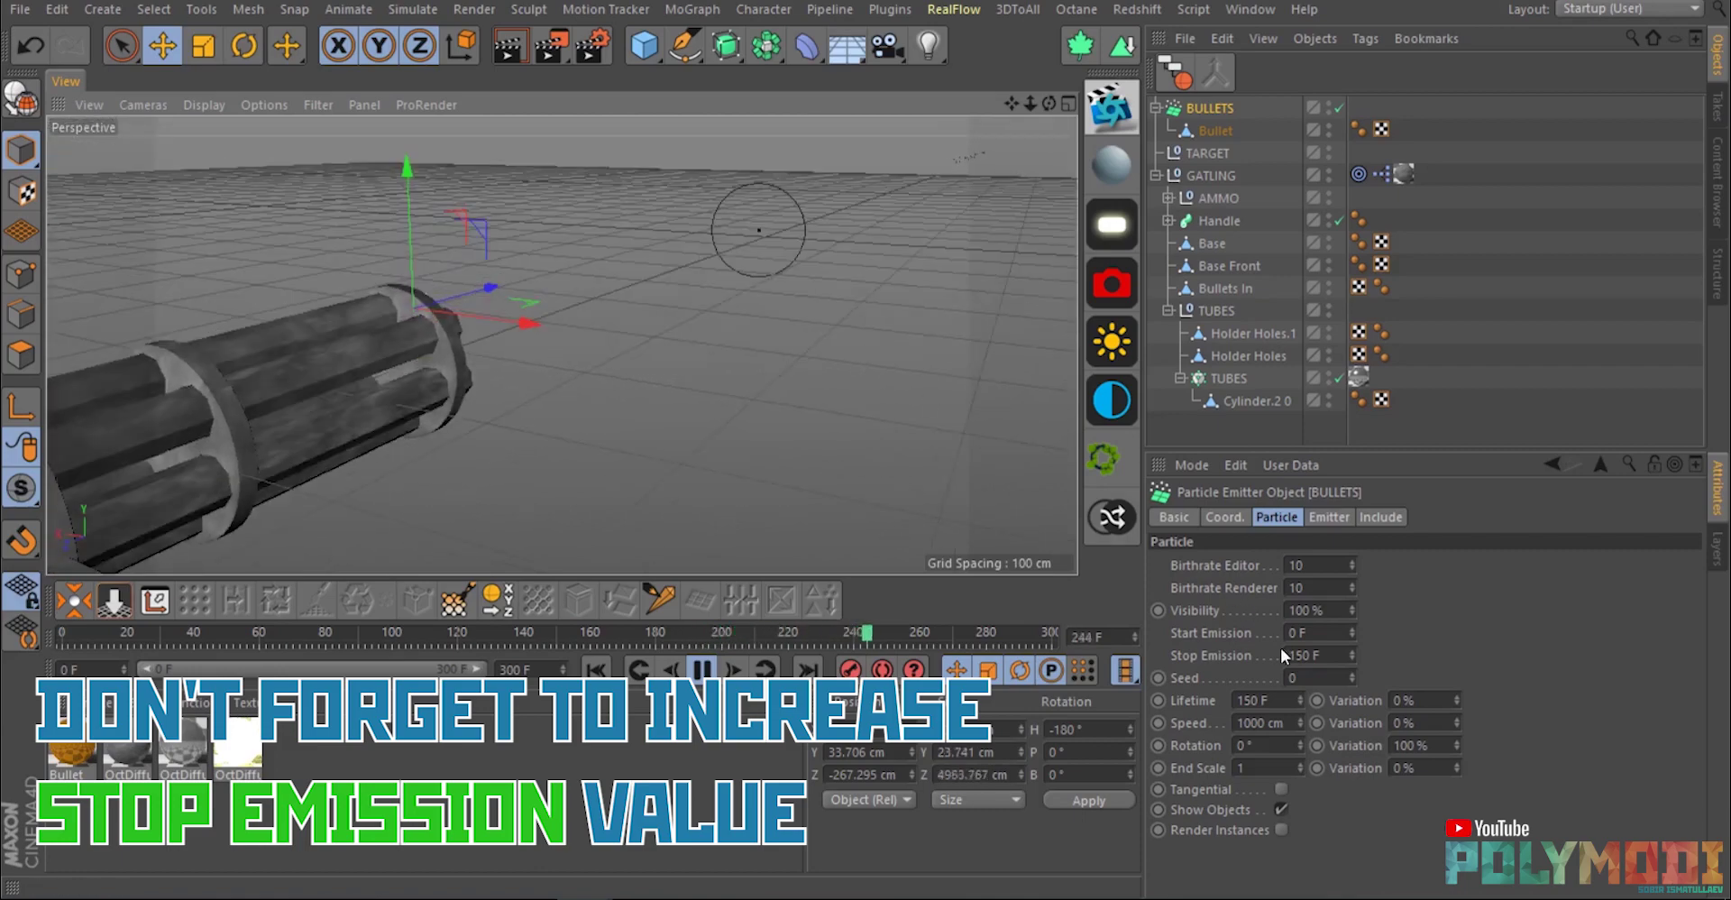
Set the emitter's Stop Emission to 300 F.
left_click_drag(1325, 657, 1130, 639)
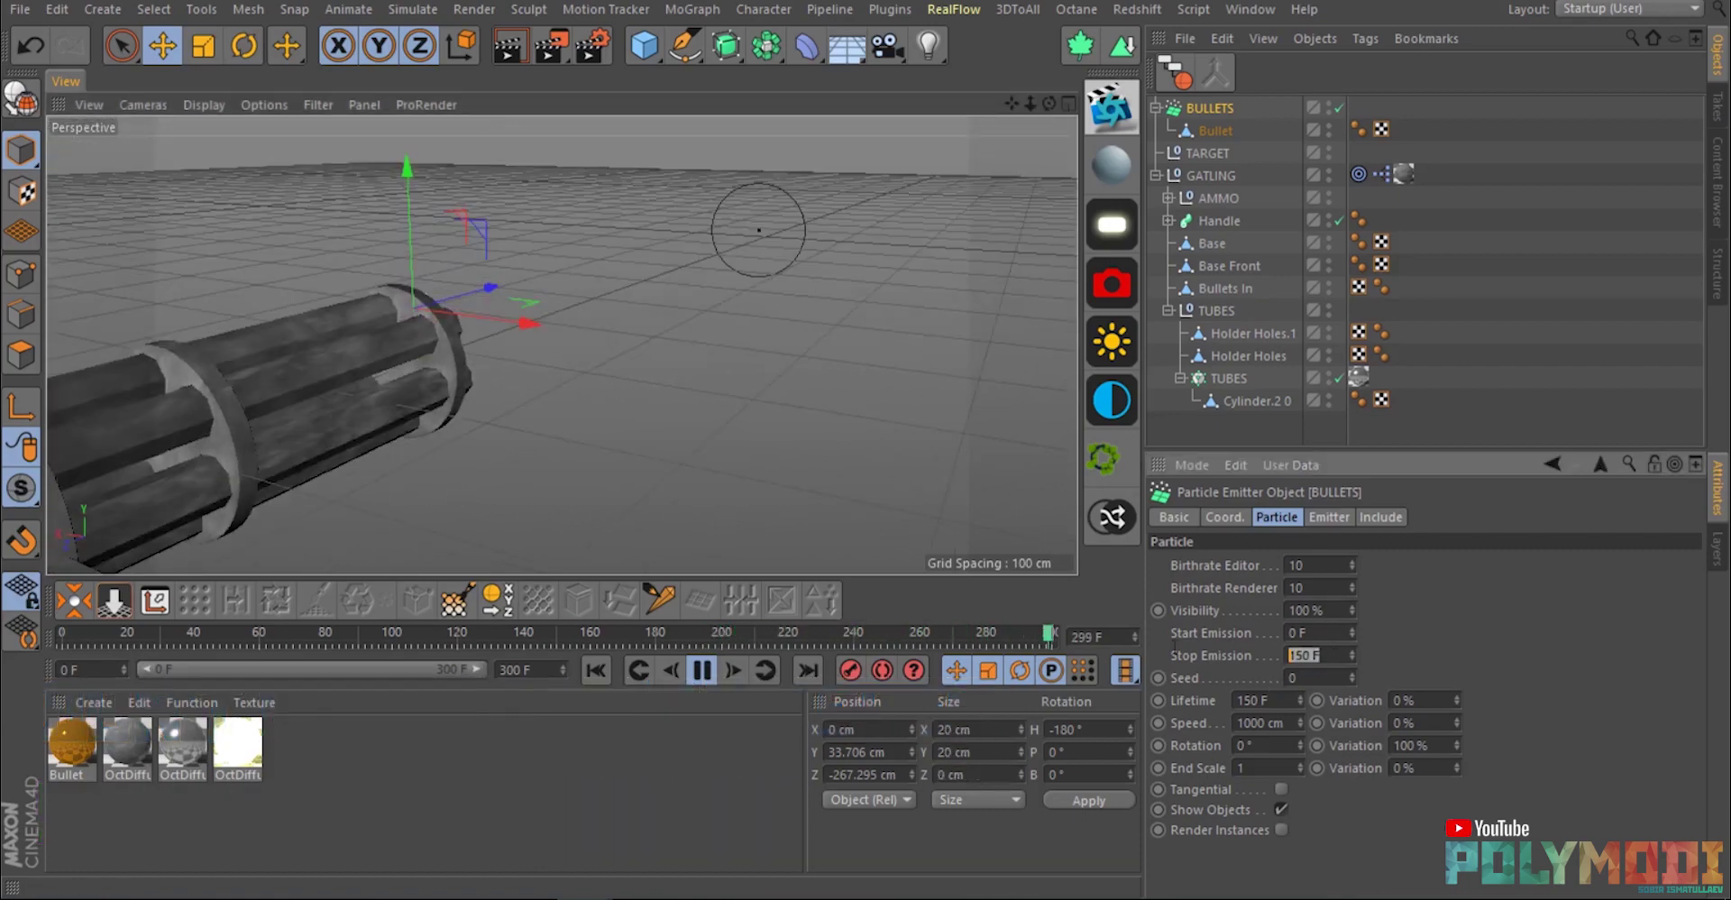
type("300")
key("Return")
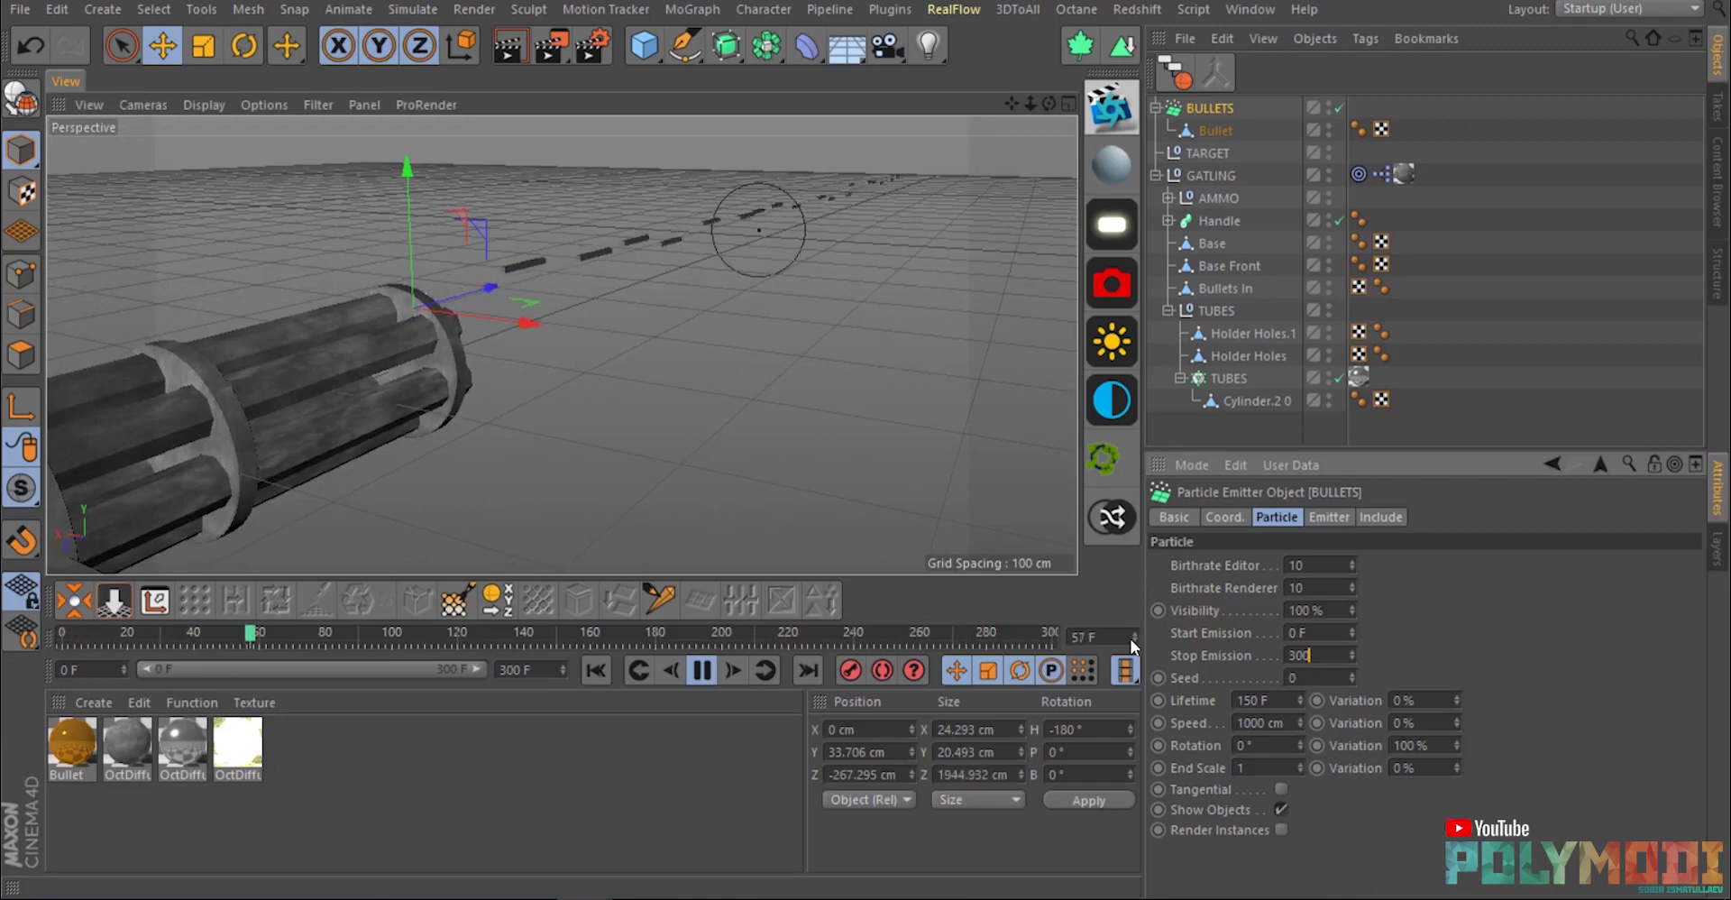
mouse_move(365, 406)
left_mouse_down("alt")
mouse_move(236, 408)
mouse_move(469, 399)
mouse_move(392, 403)
left_mouse_up("alt")
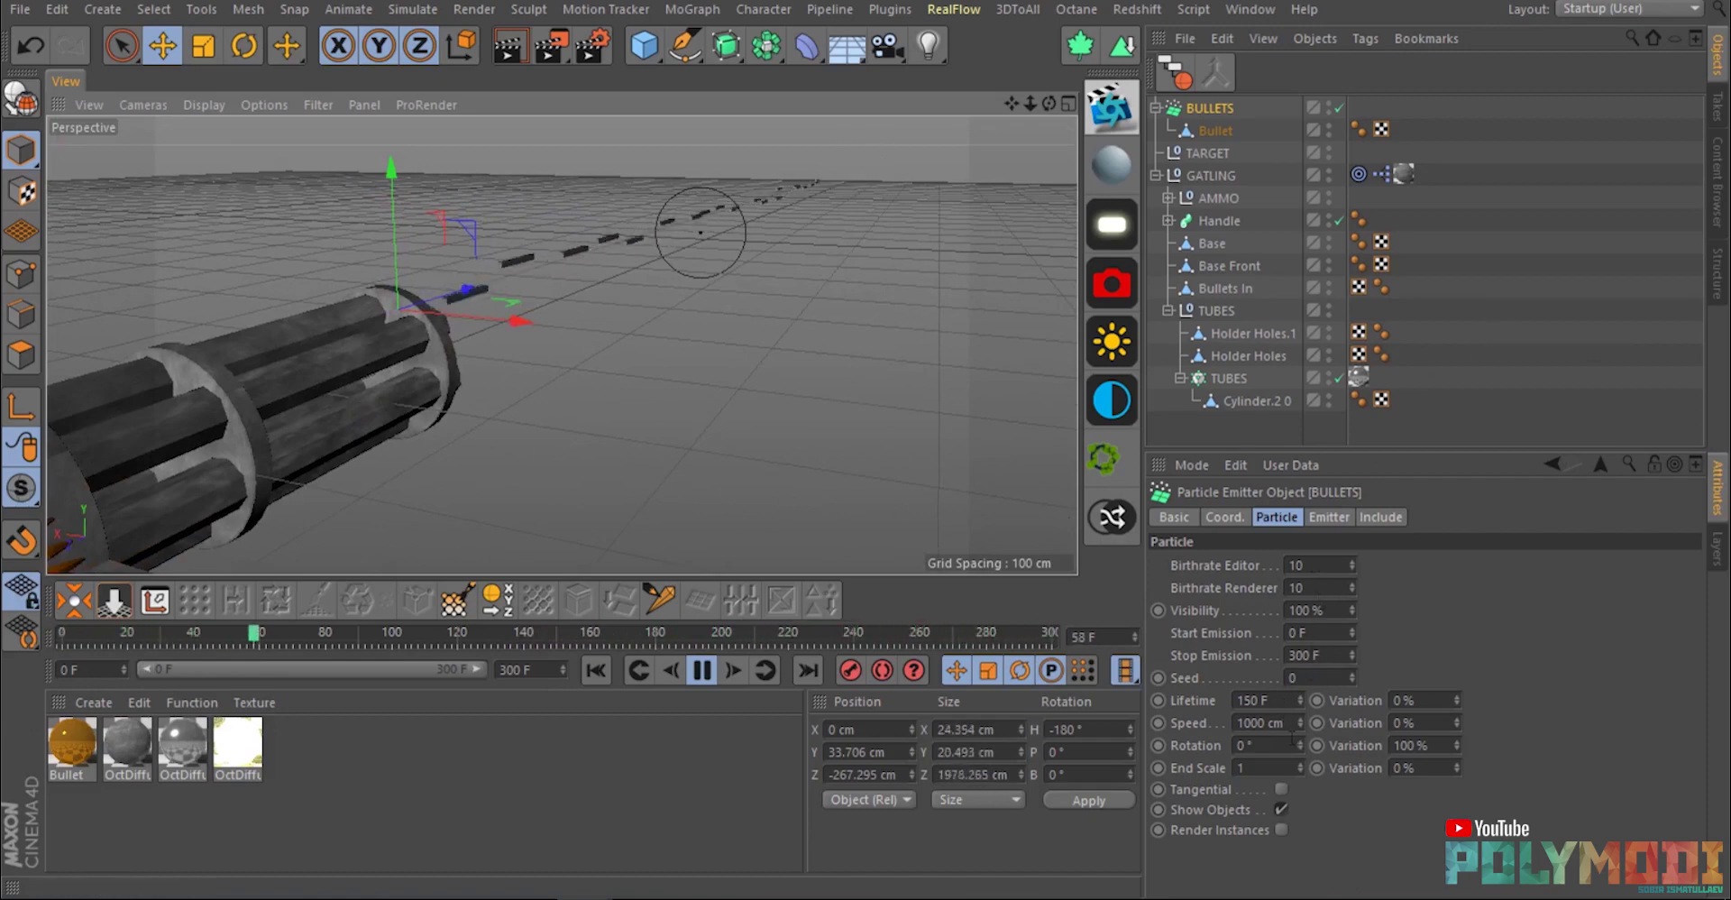
Set the emitter's particle speed to 3000 cm and replay the animation from the start.
left_click(1271, 723)
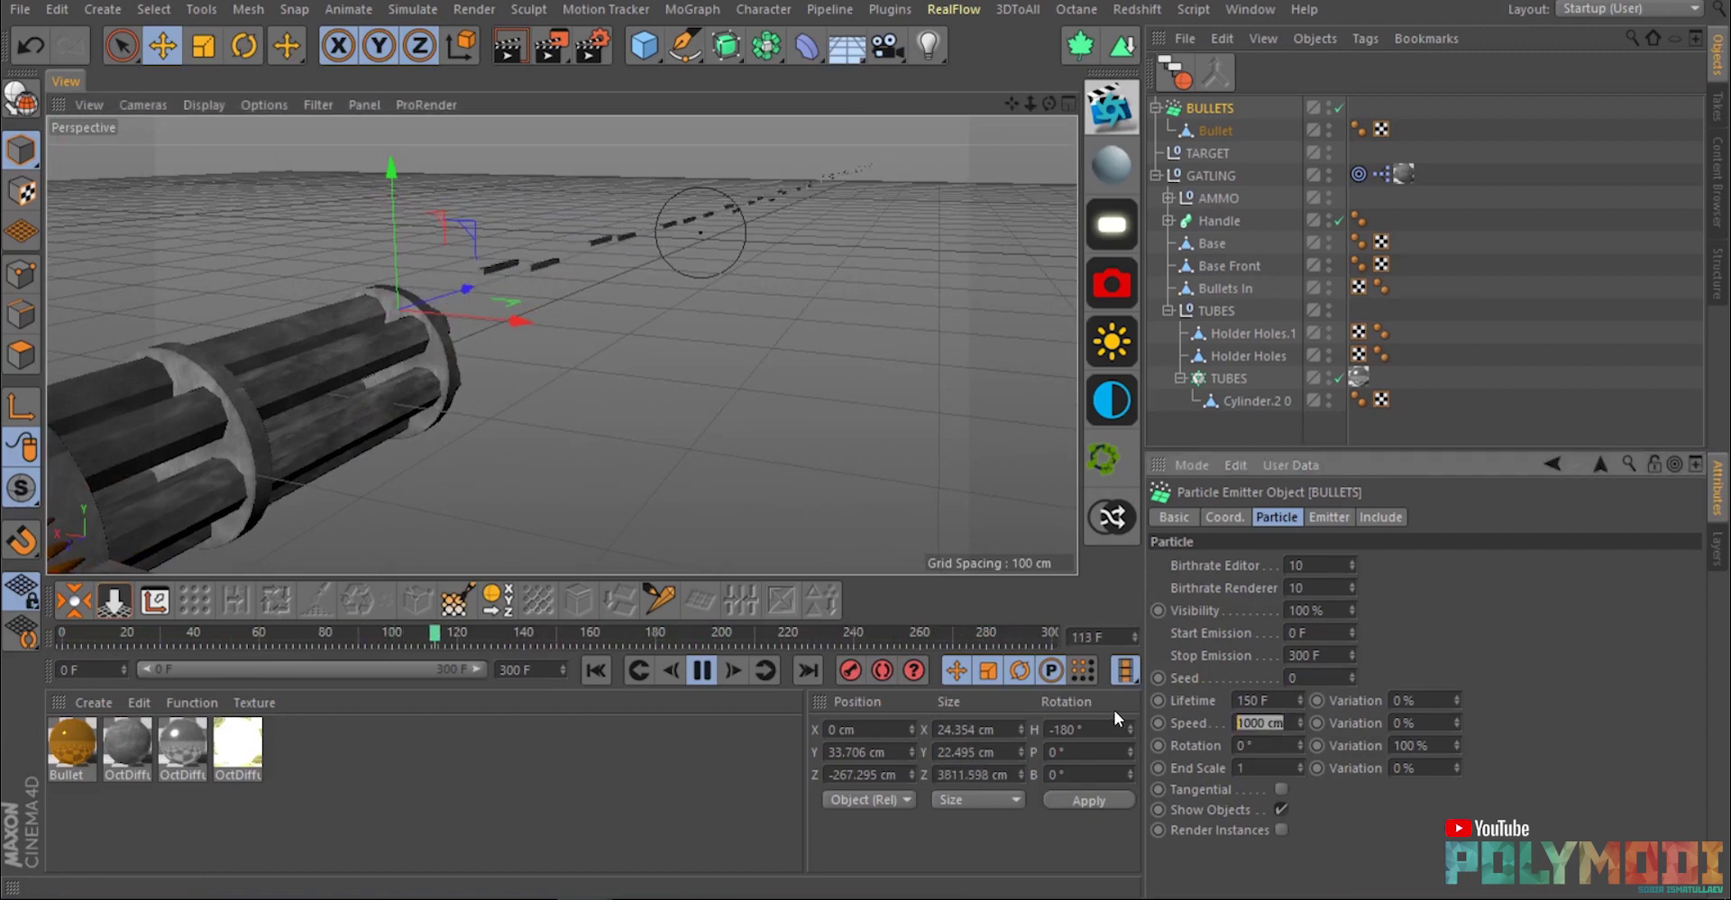
type("3000")
key("Return")
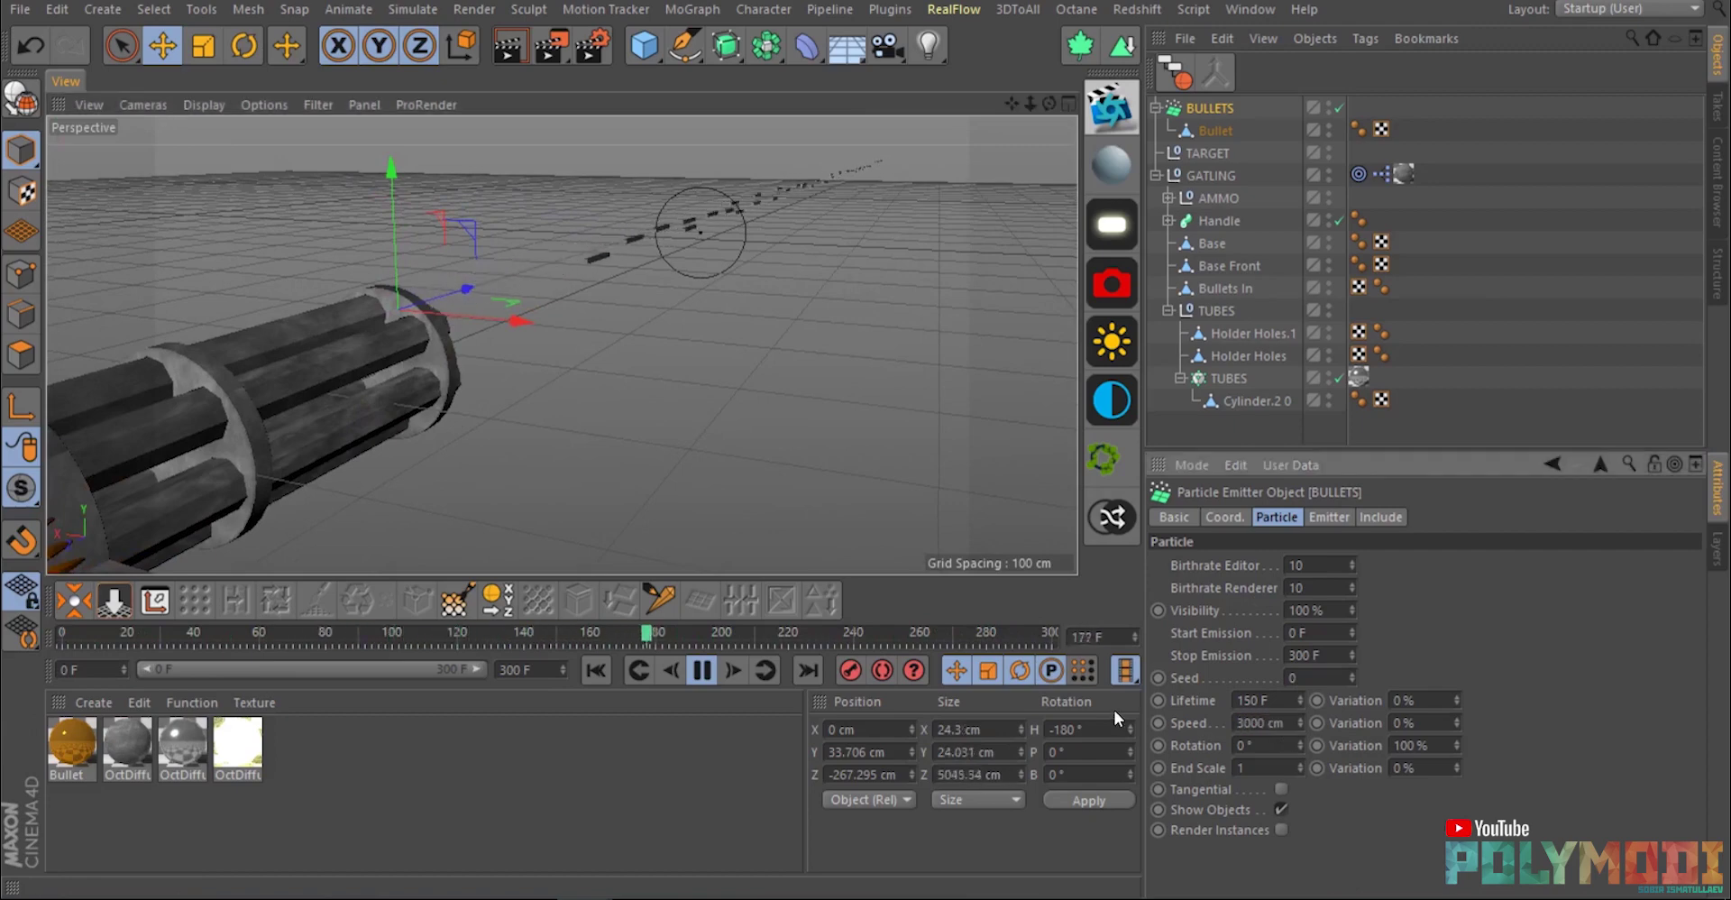
left_click(593, 674)
mouse_move(333, 381)
left_mouse_down("alt")
mouse_move(197, 371)
mouse_move(298, 349)
mouse_move(373, 381)
mouse_move(333, 393)
left_mouse_up("alt")
left_click(704, 671)
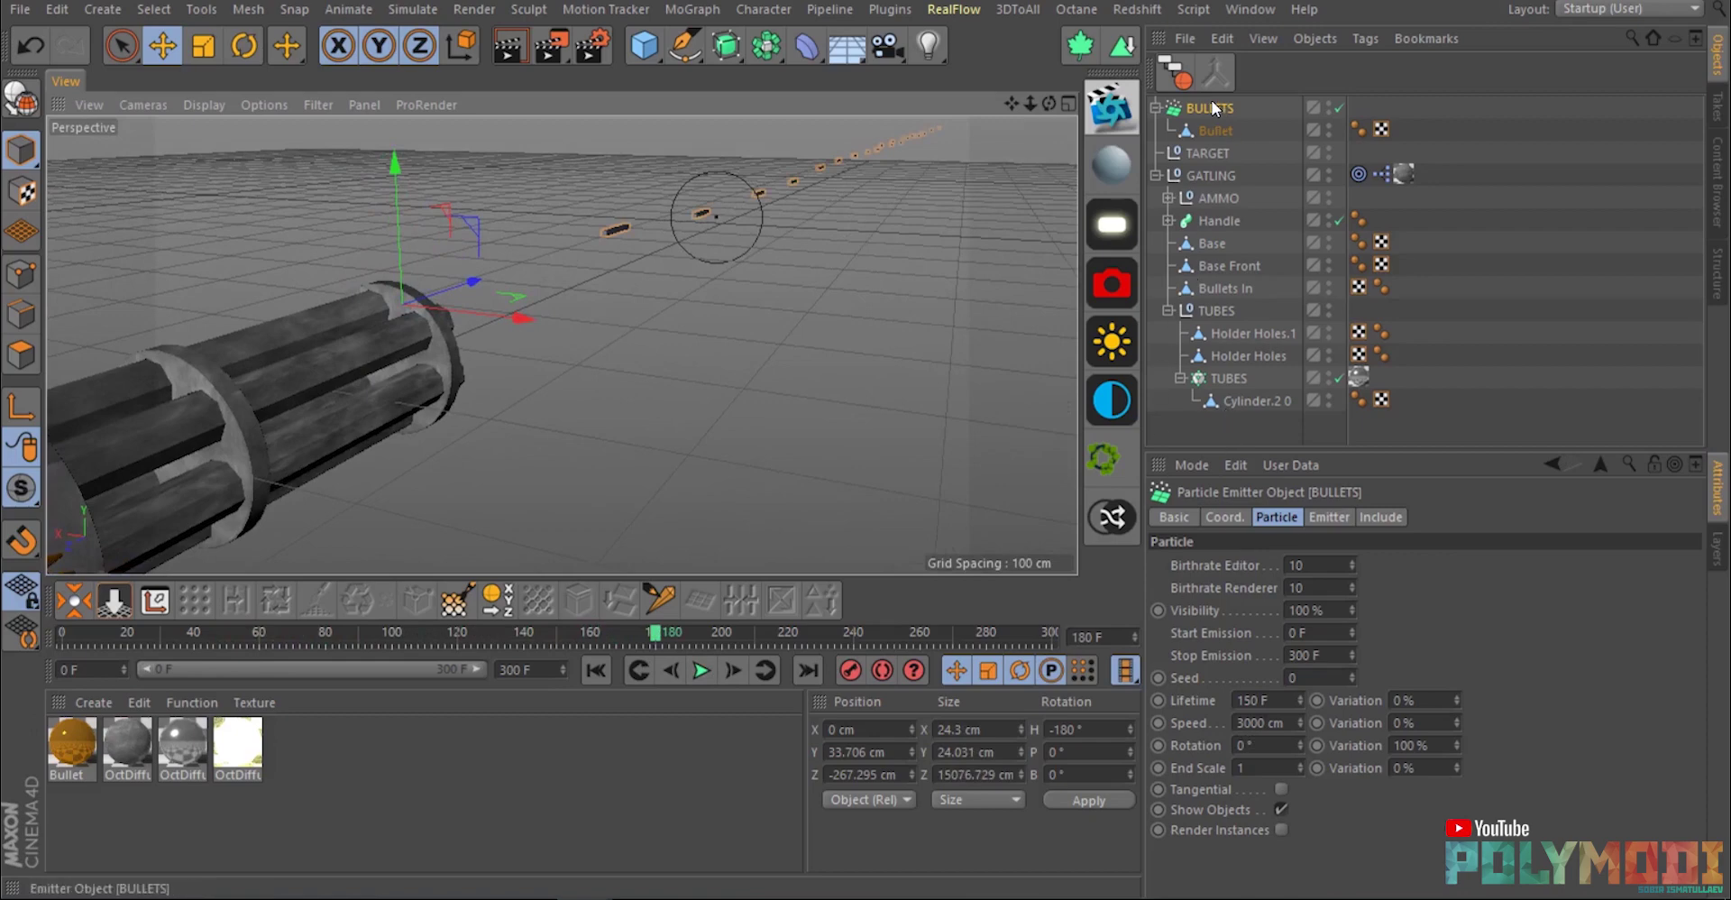
Render the scene in the Octane Live Viewer and add an HDRI environment sky.
left_click(342, 760)
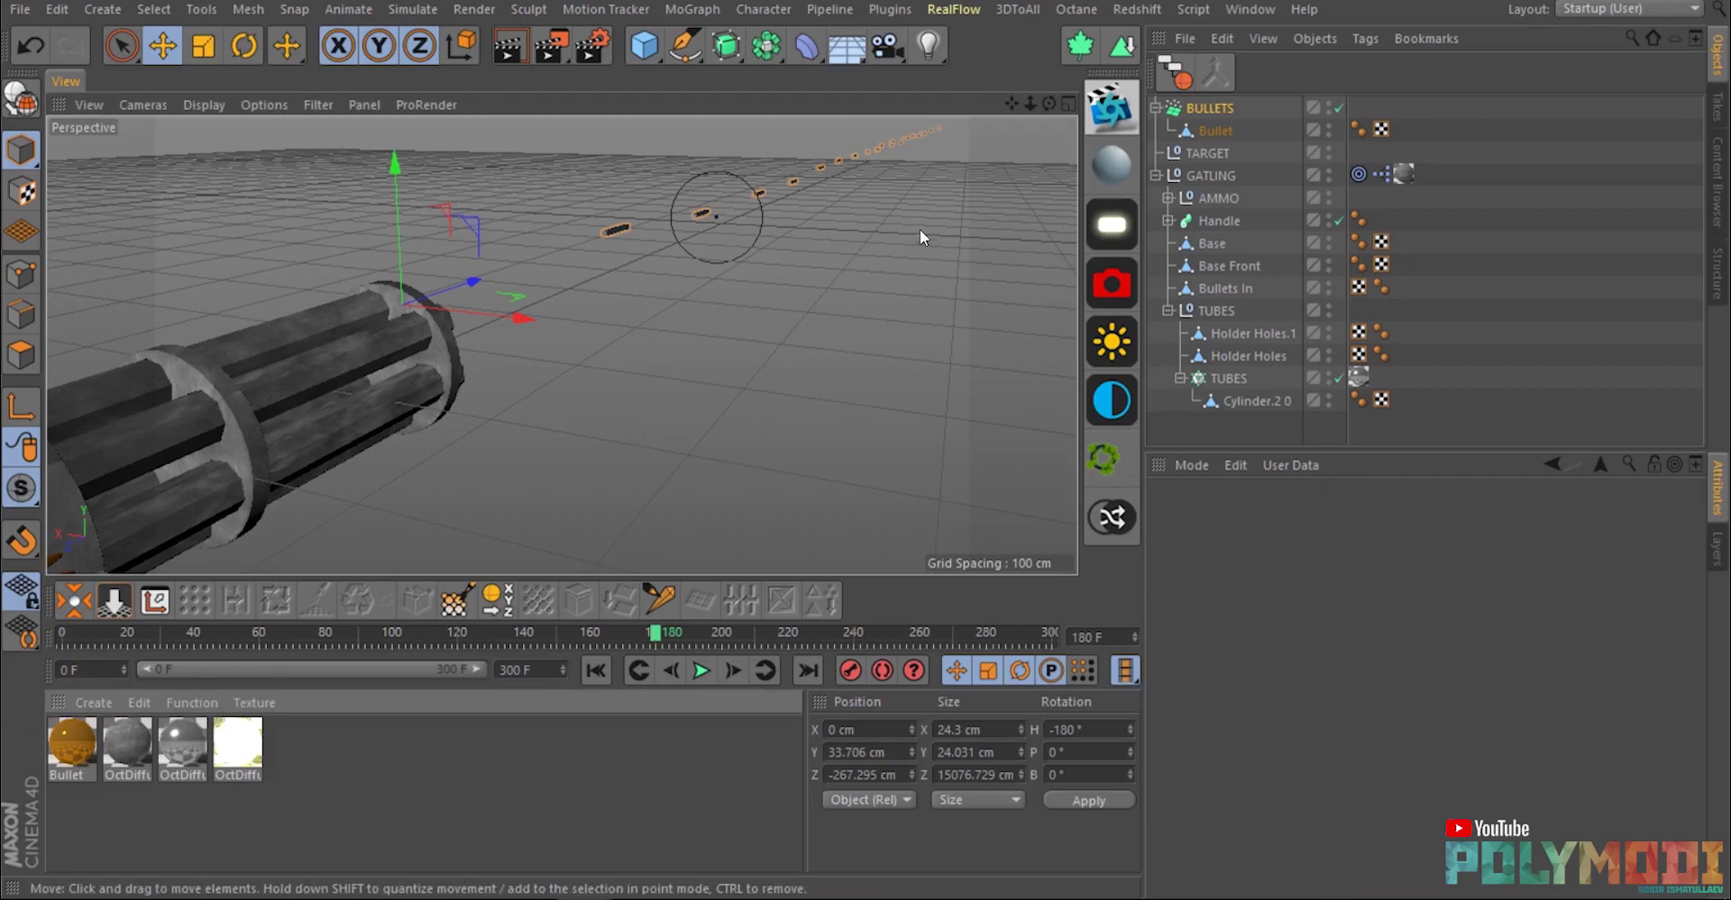
left_click(237, 742)
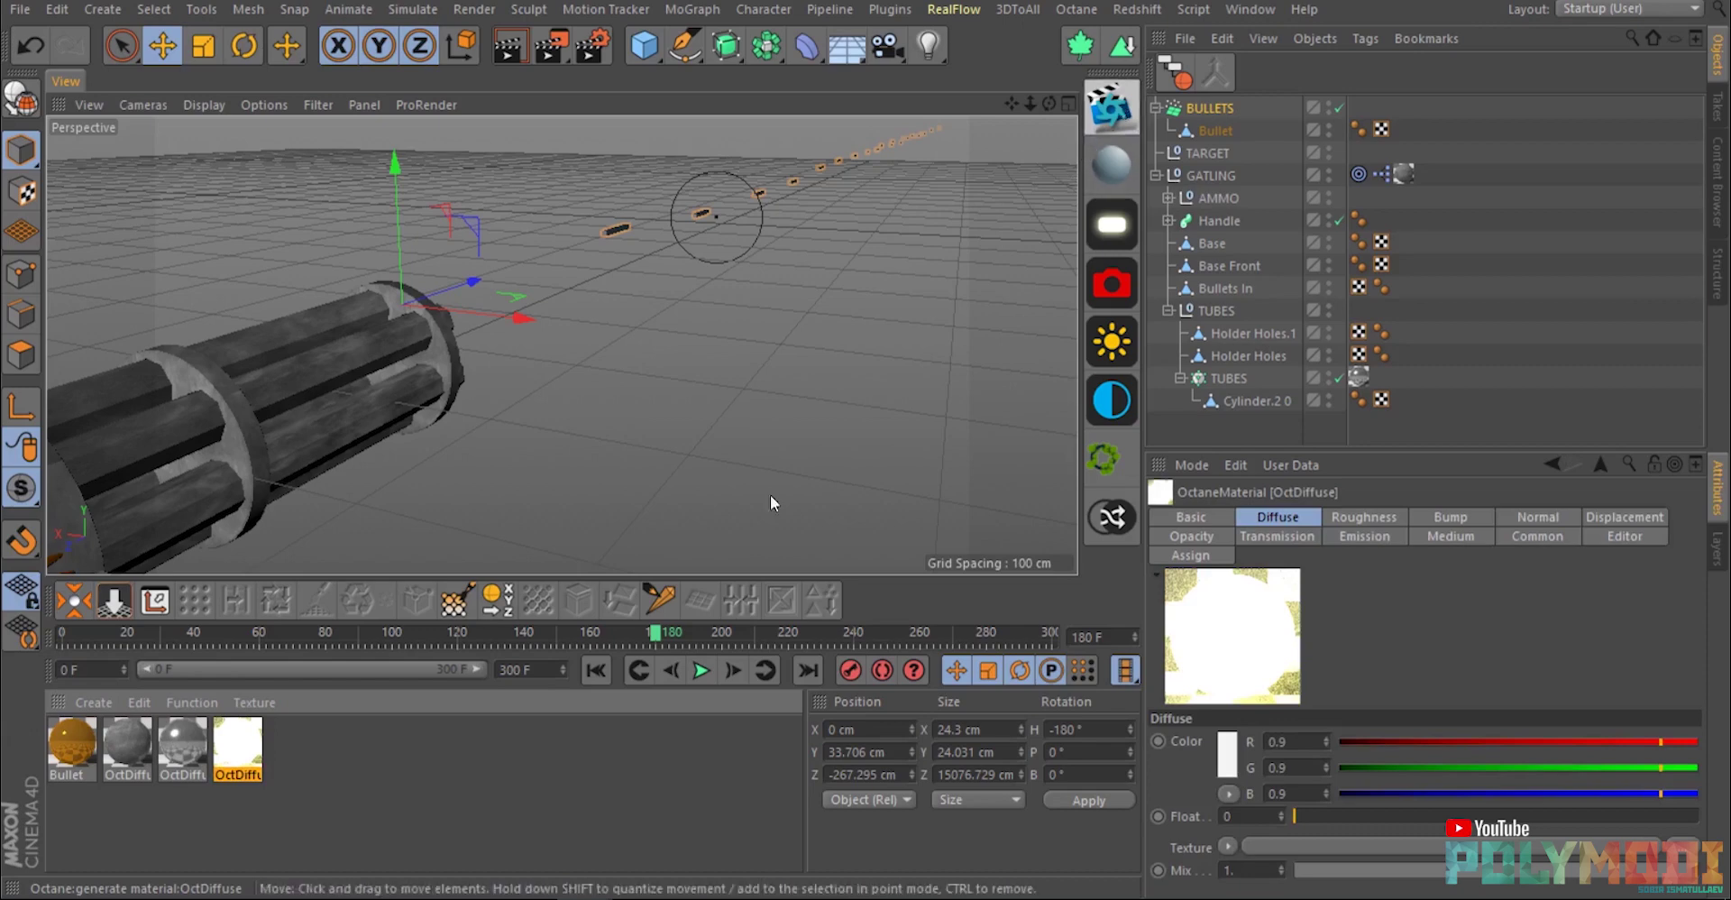
left_click(669, 842)
left_click(680, 487)
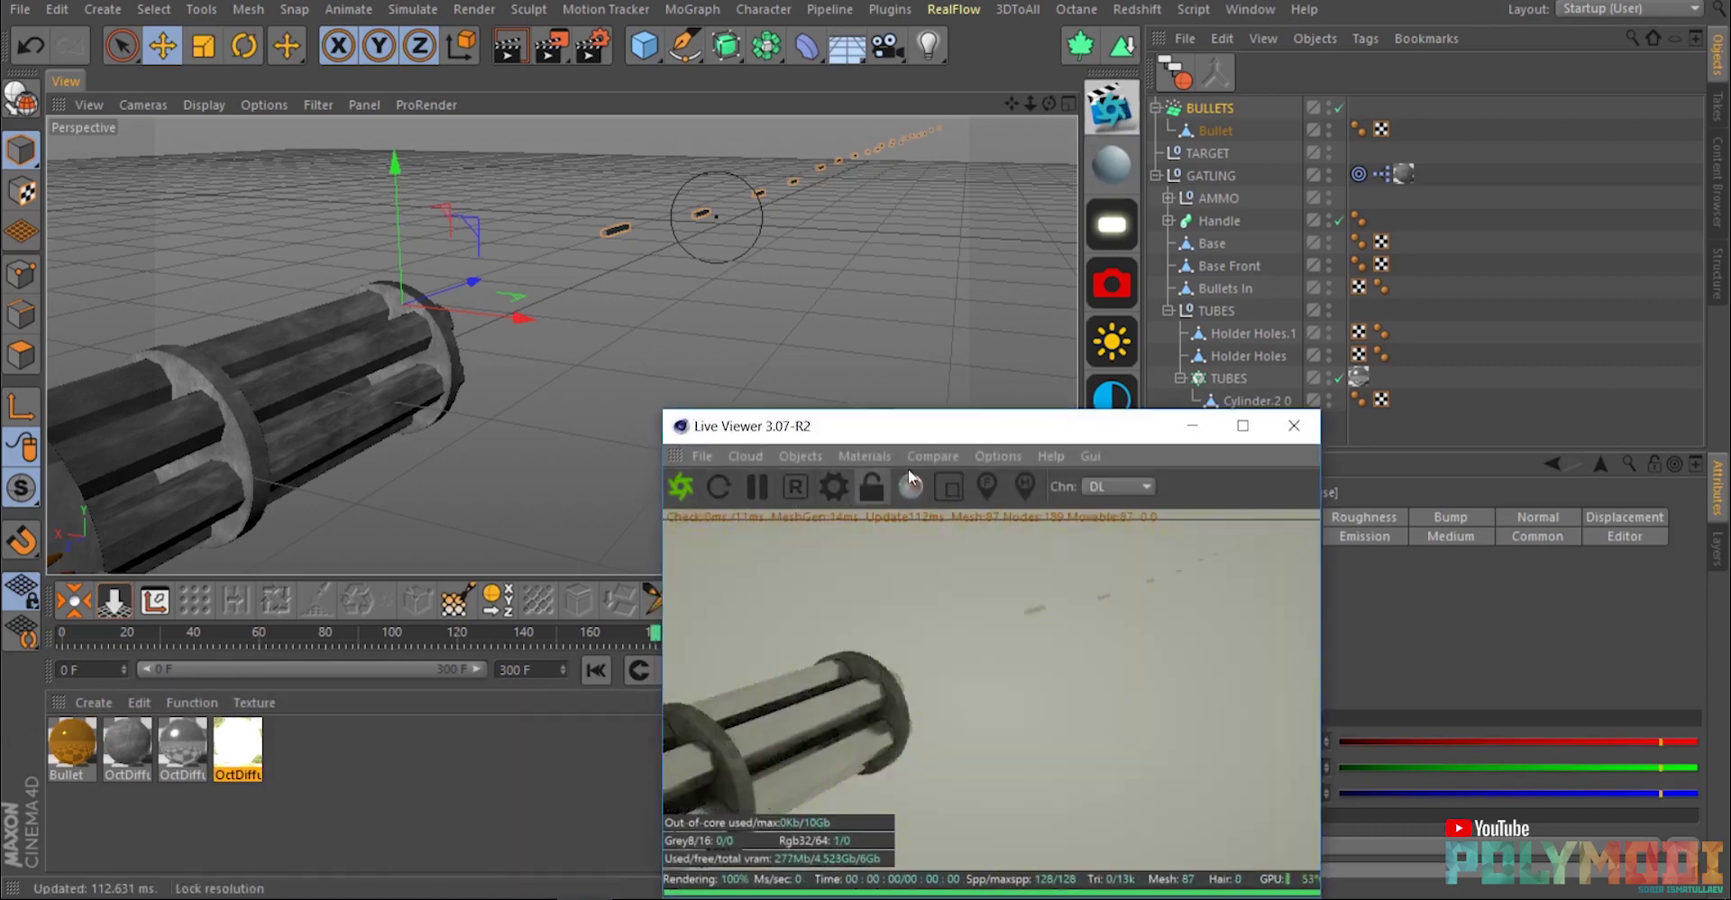
left_click_drag(1111, 430, 873, 343)
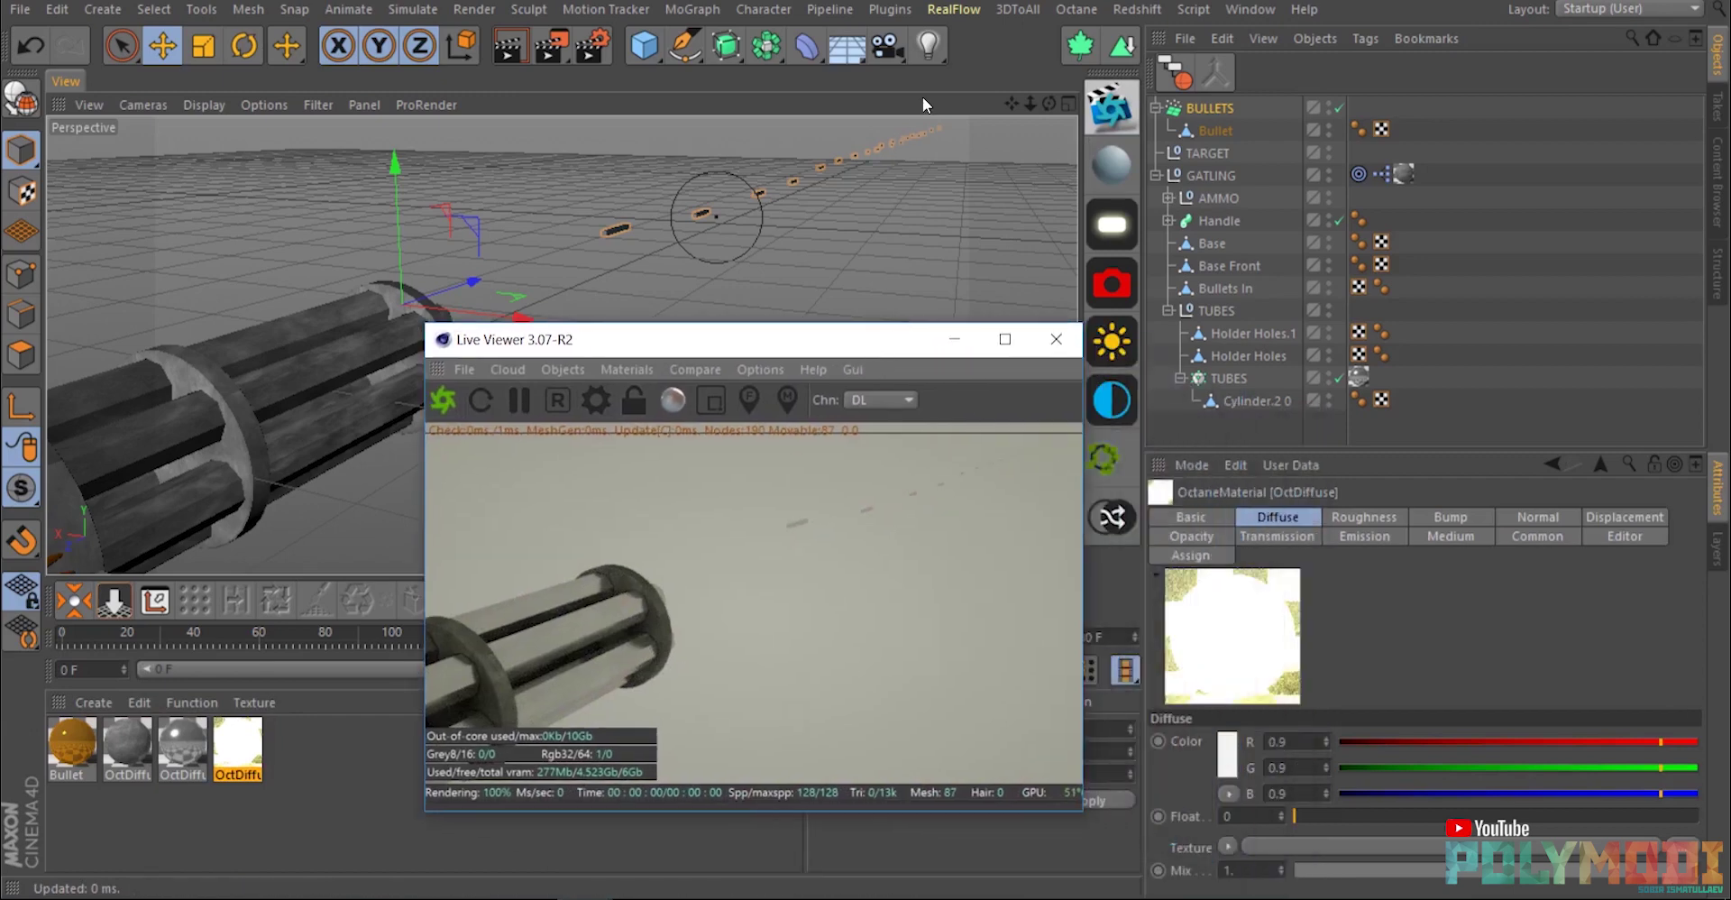
left_click(1111, 400)
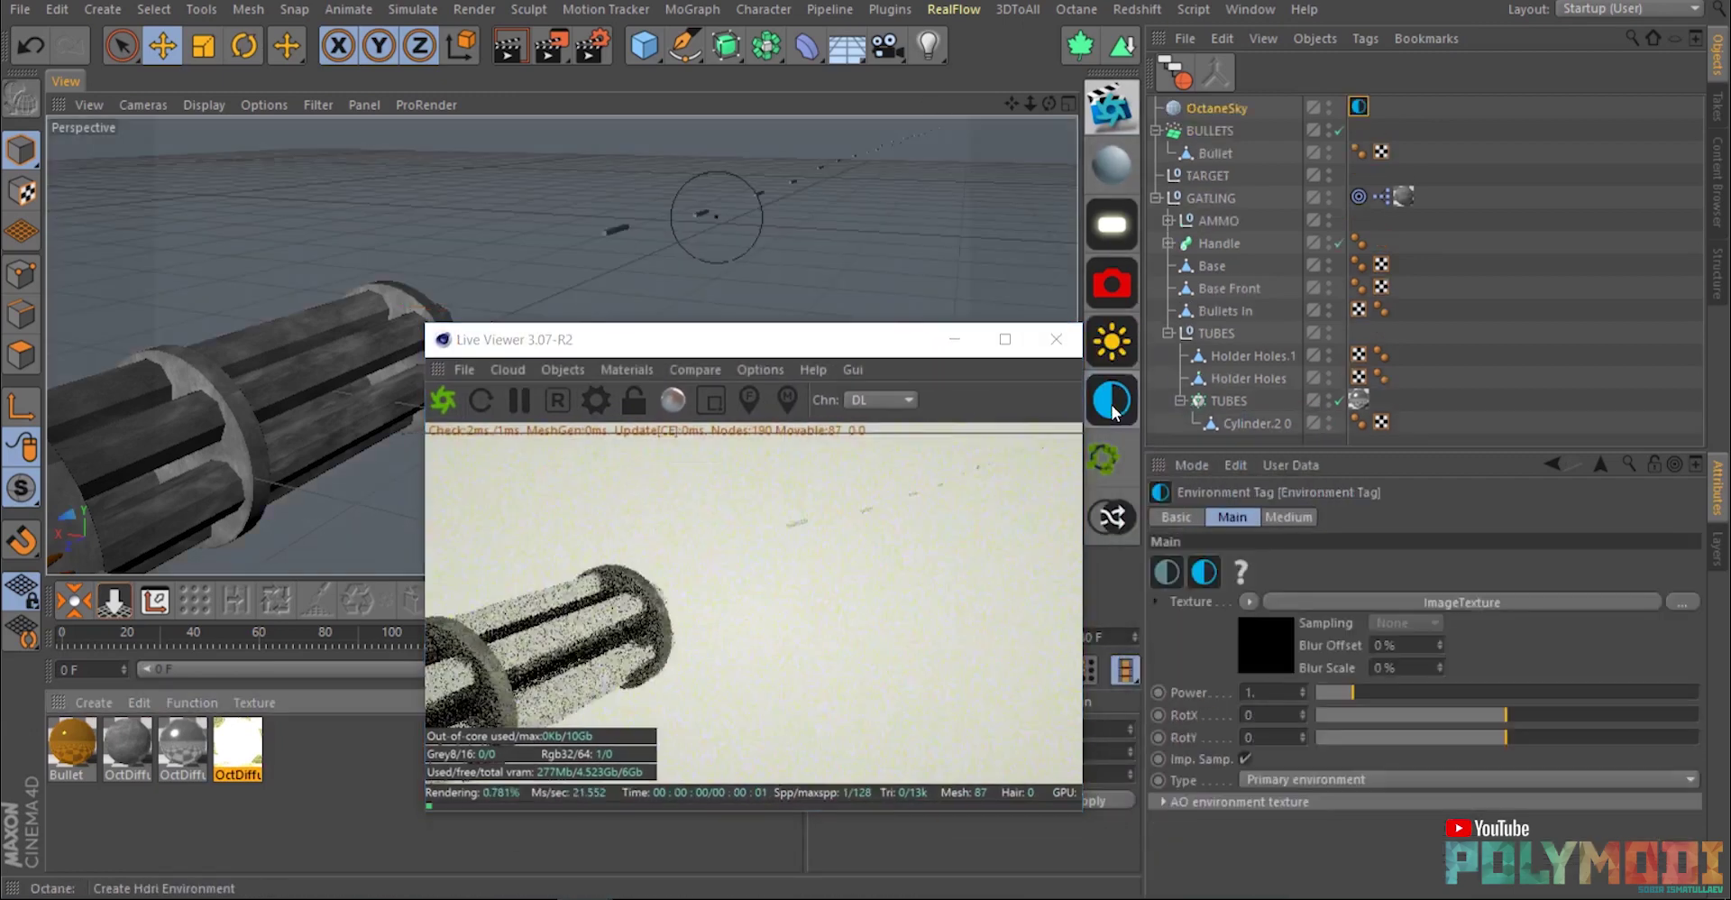
Lower the environment tag's power to 0.0001 and delete the unused white OctDiffuse material.
left_click_drag(1356, 689, 1322, 689)
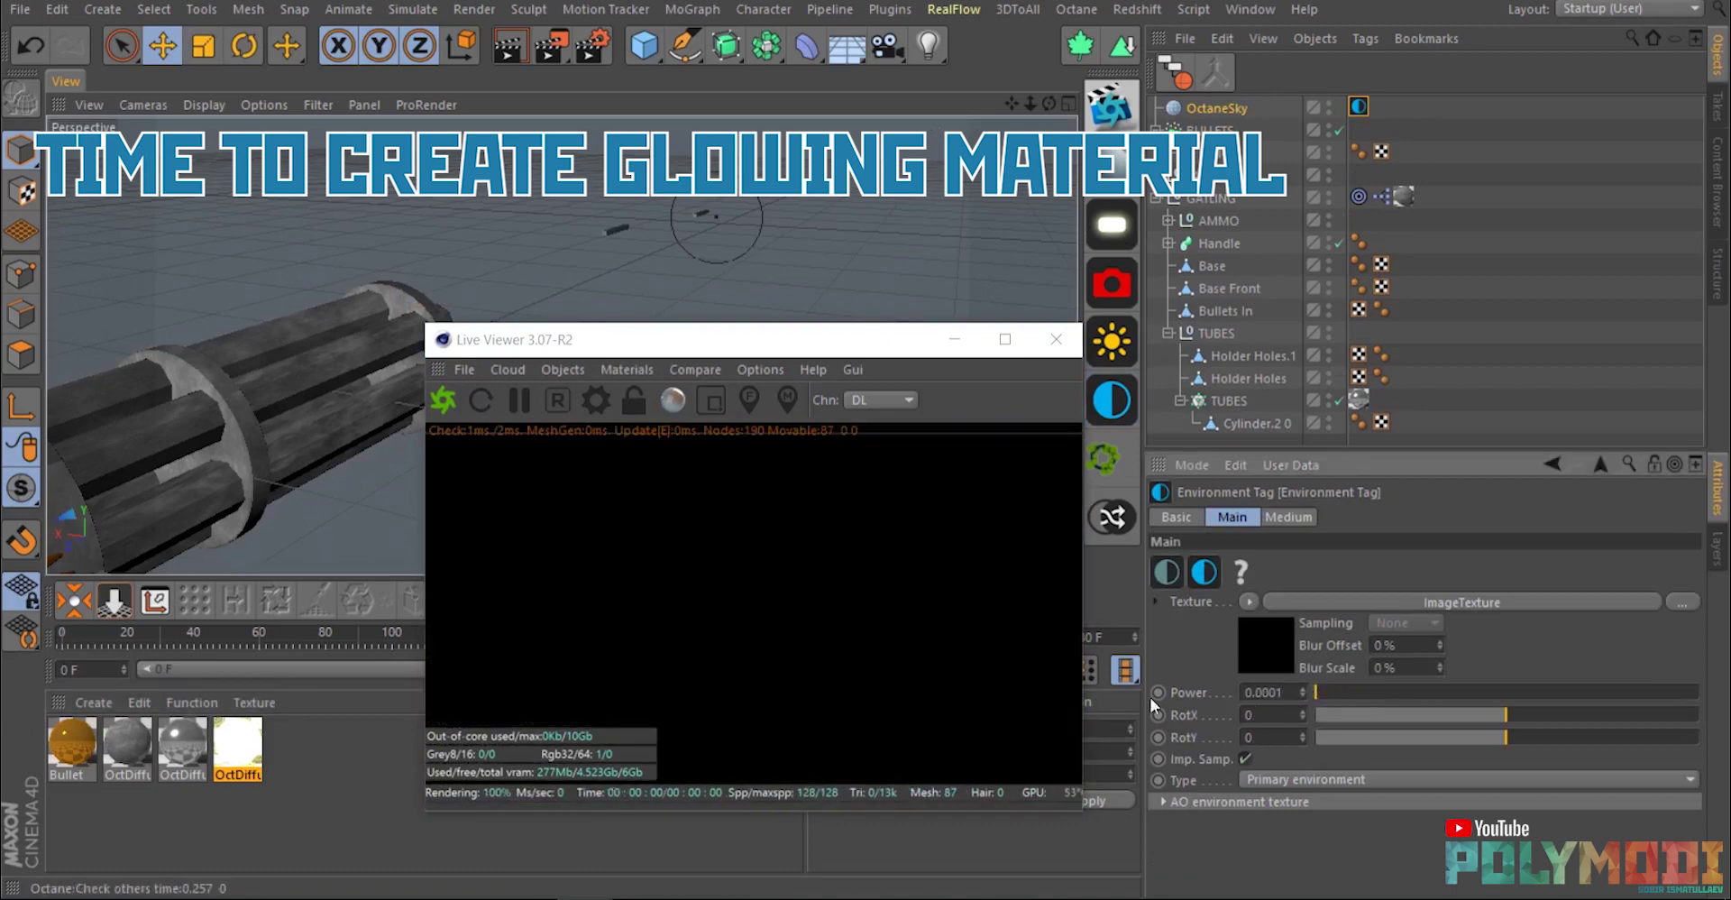
left_click(255, 756)
key("Delete")
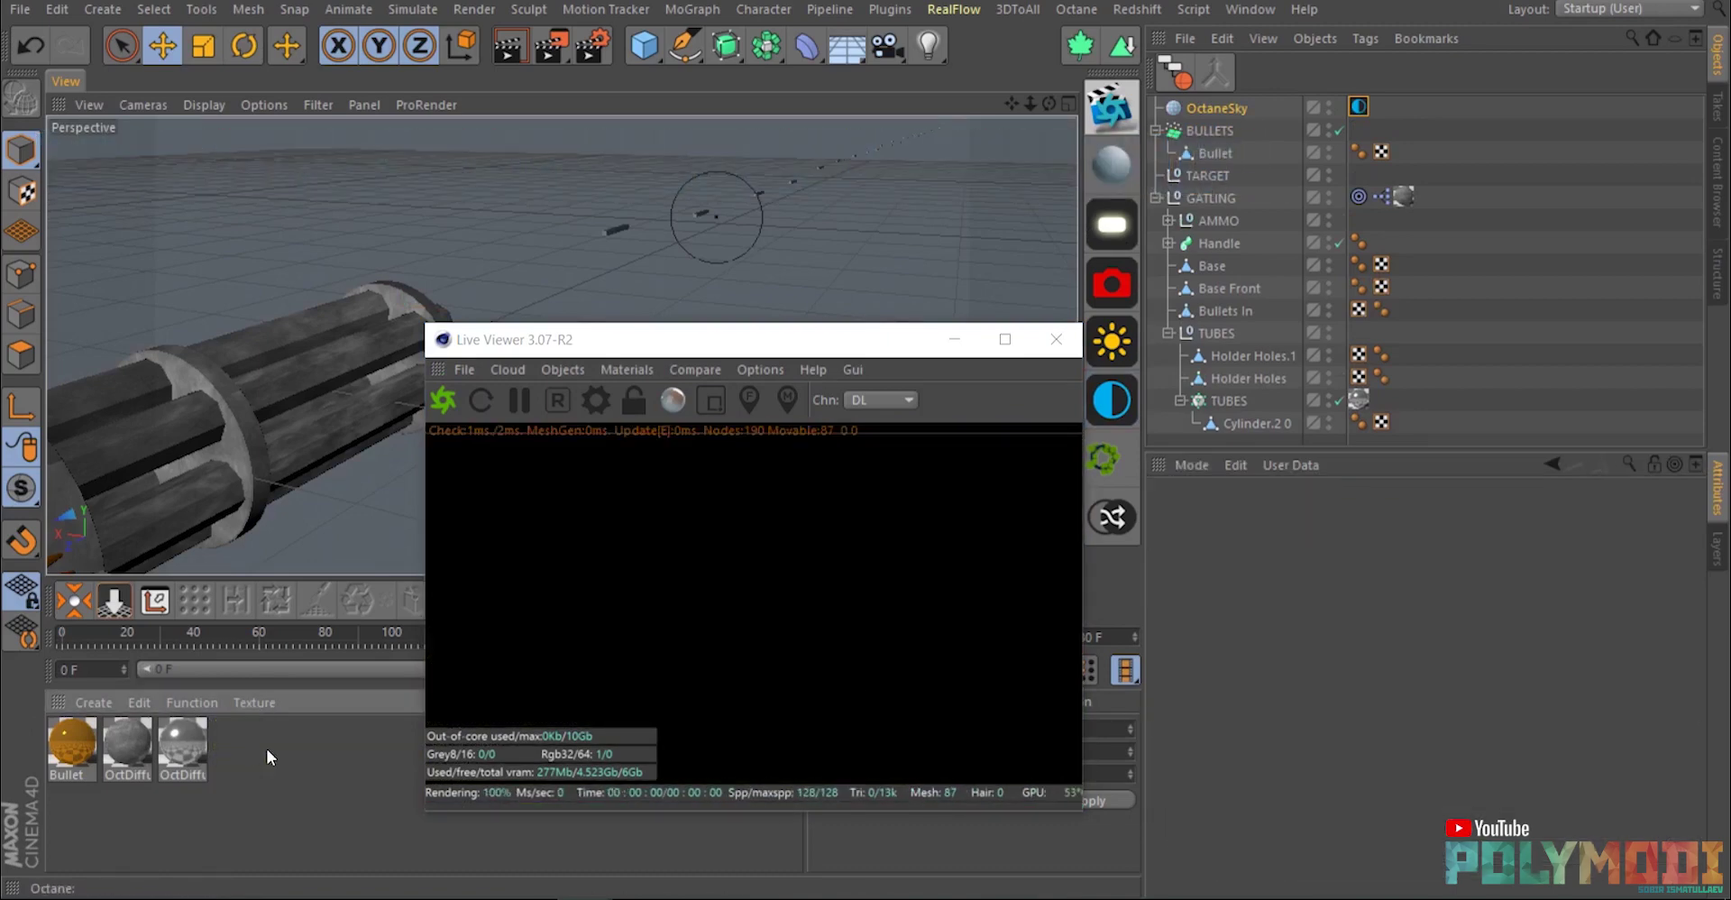
Create an Octane diffuse material named Light and give it a blackbody emission.
left_click(1114, 167)
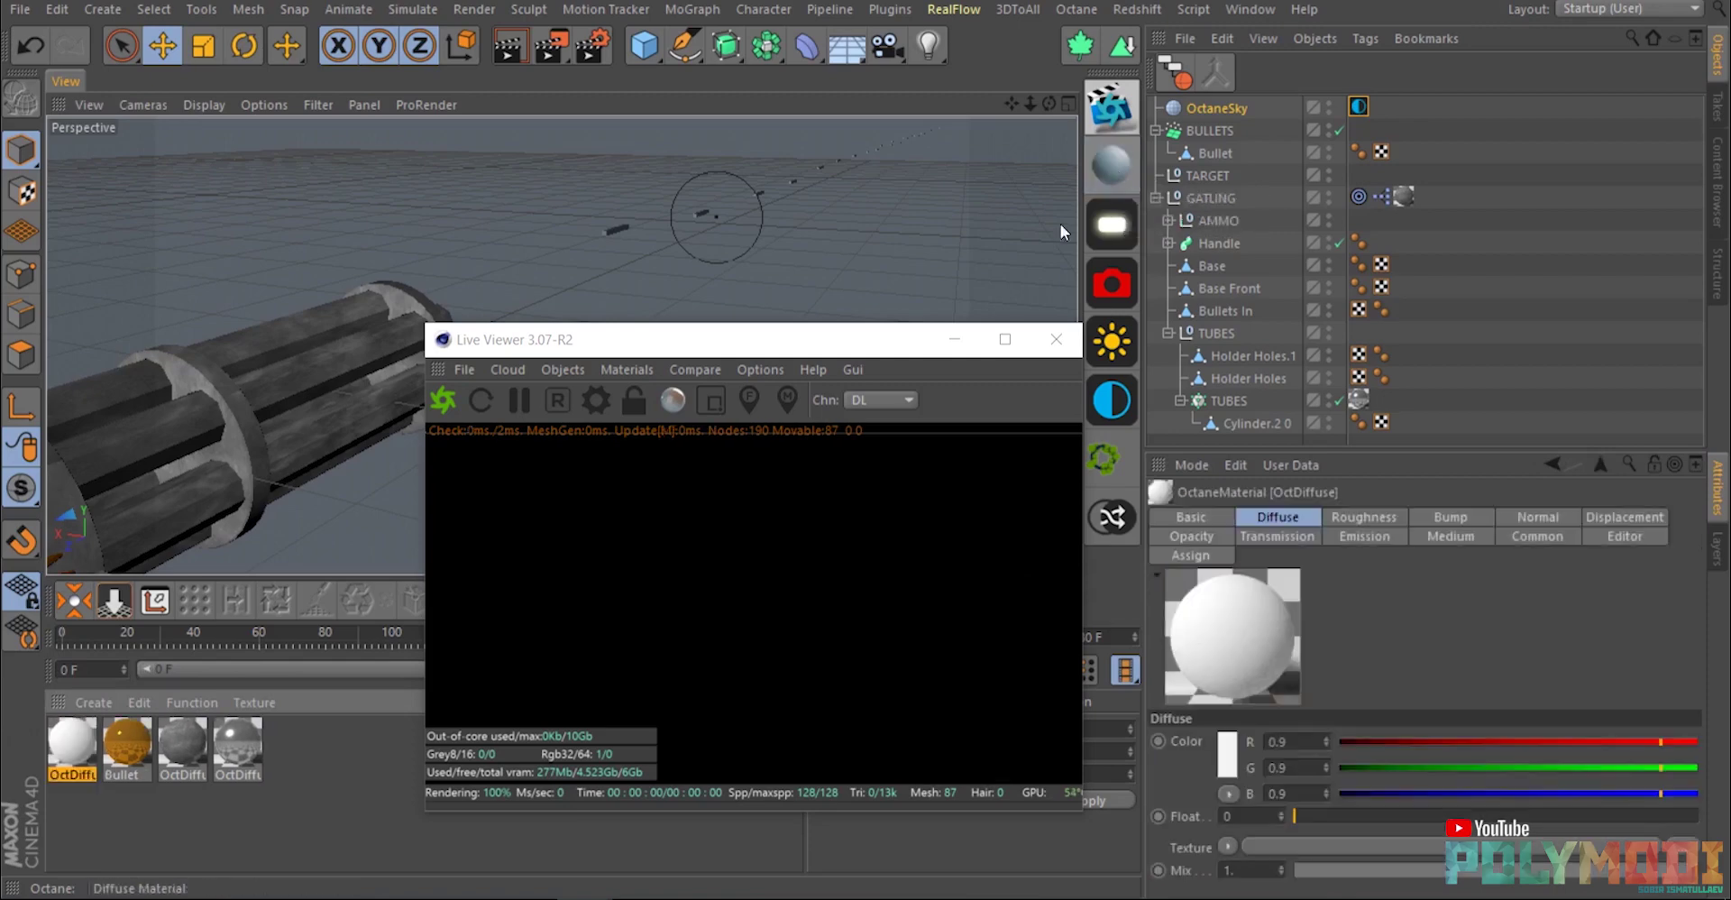
double_click(58, 745)
type("Light")
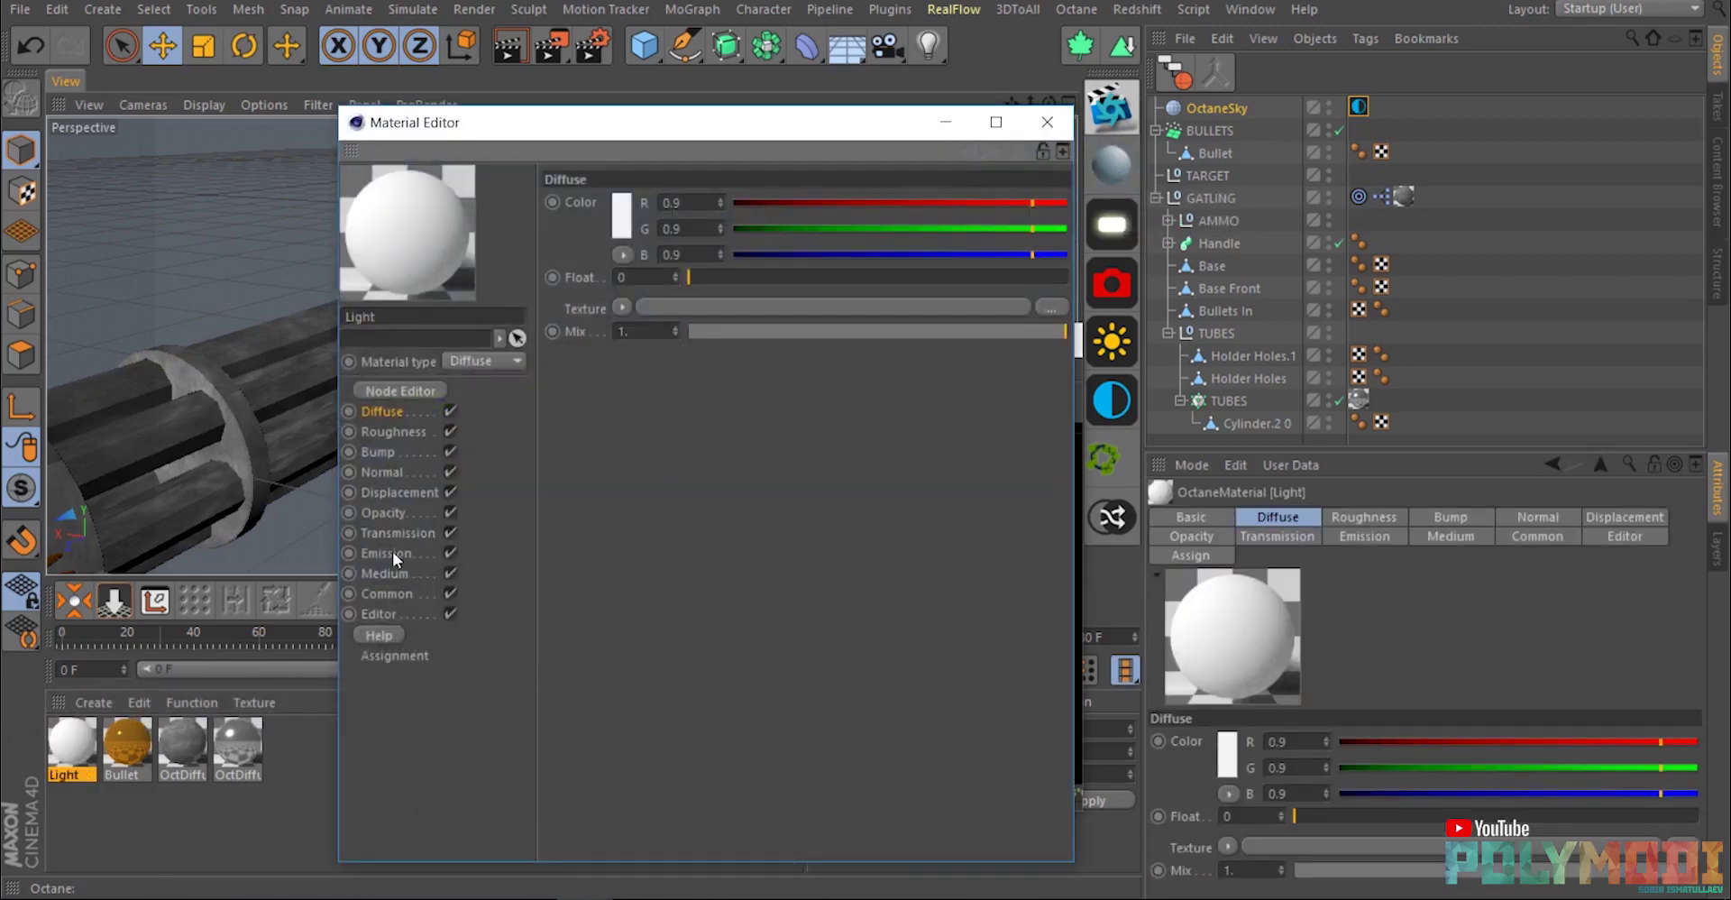
left_click(379, 553)
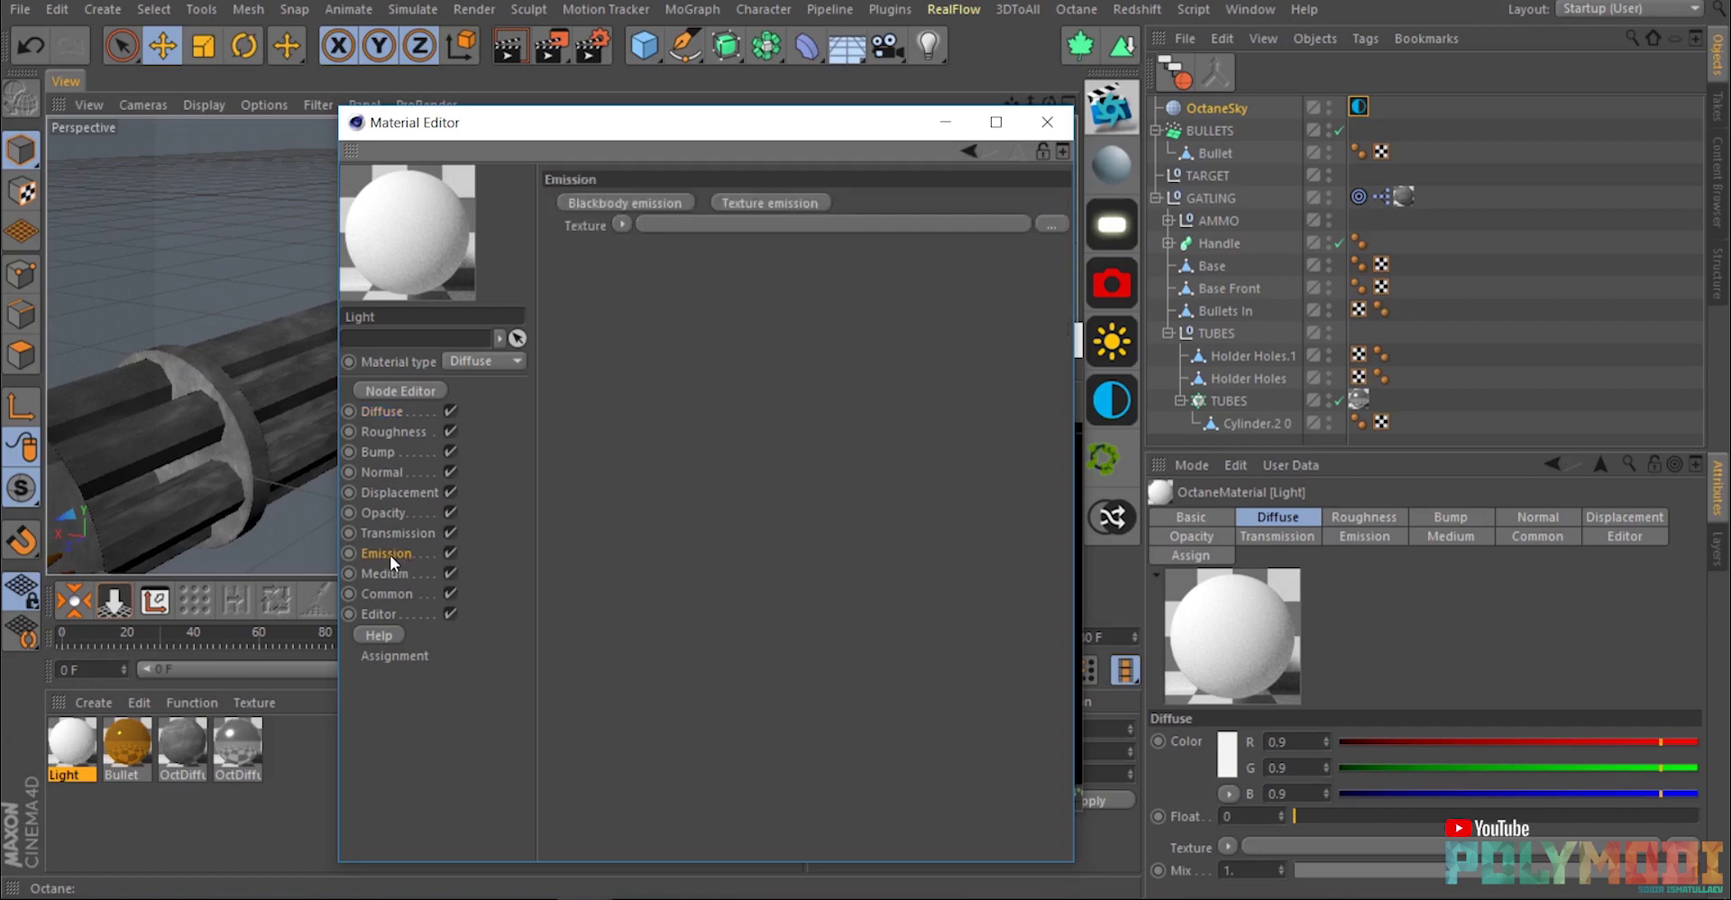
left_click(635, 202)
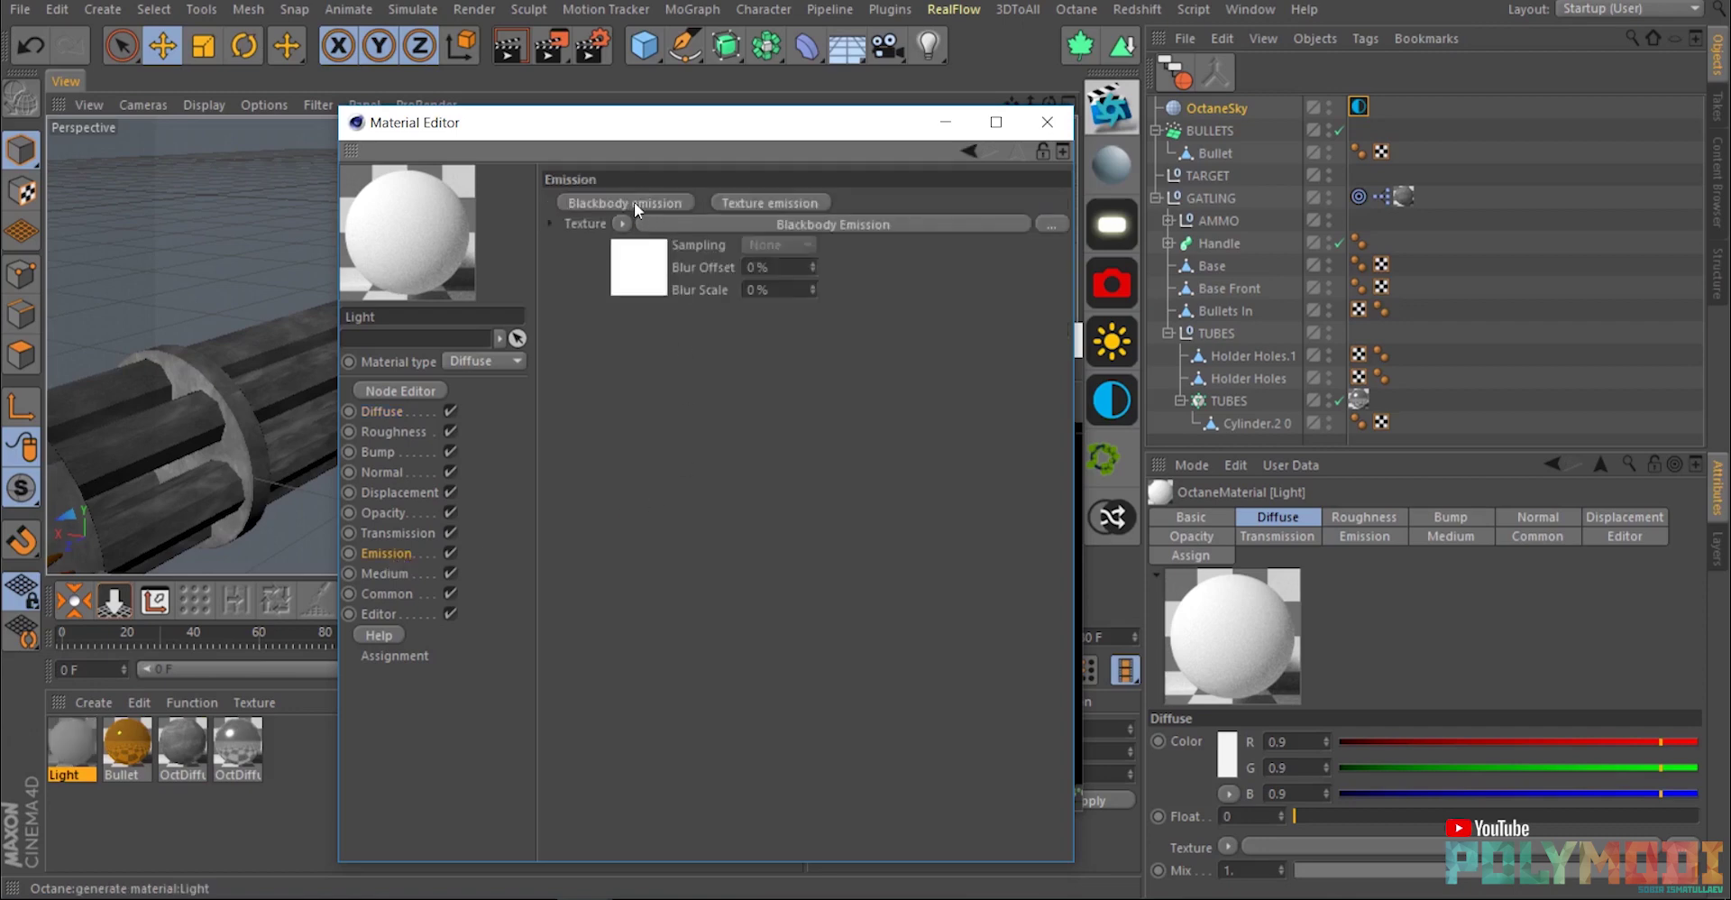
Assign an RgbSpectrum texture to the Light material's blackbody emission and enable Surface brightness.
left_click(631, 275)
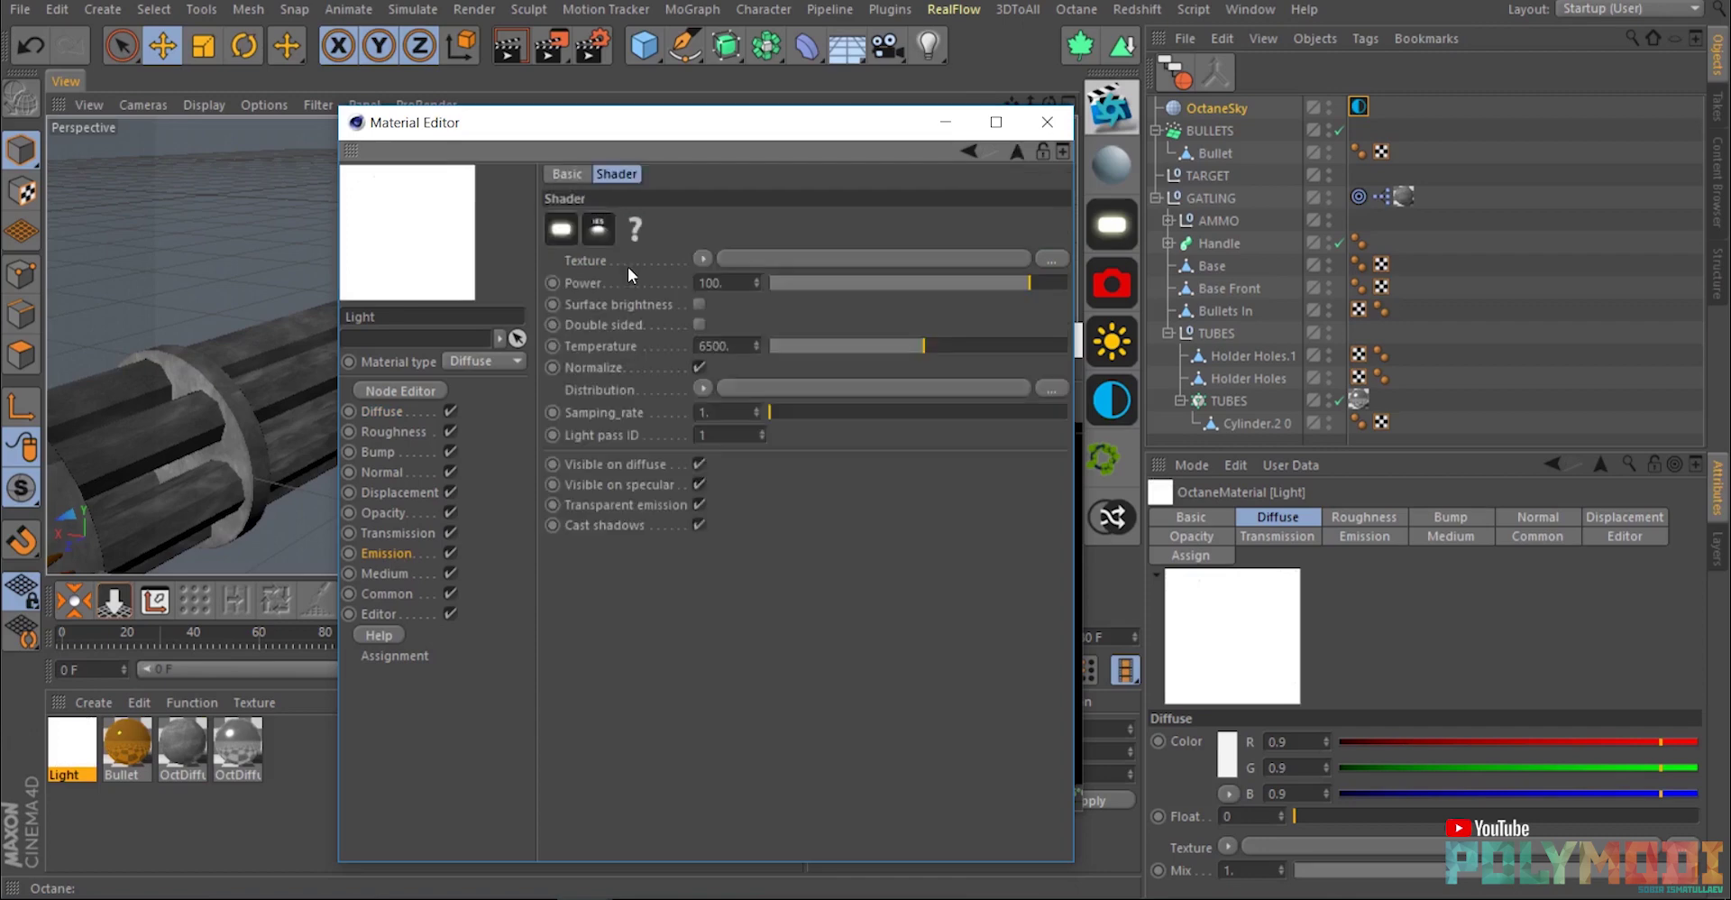
left_click(705, 259)
mouse_move(744, 684)
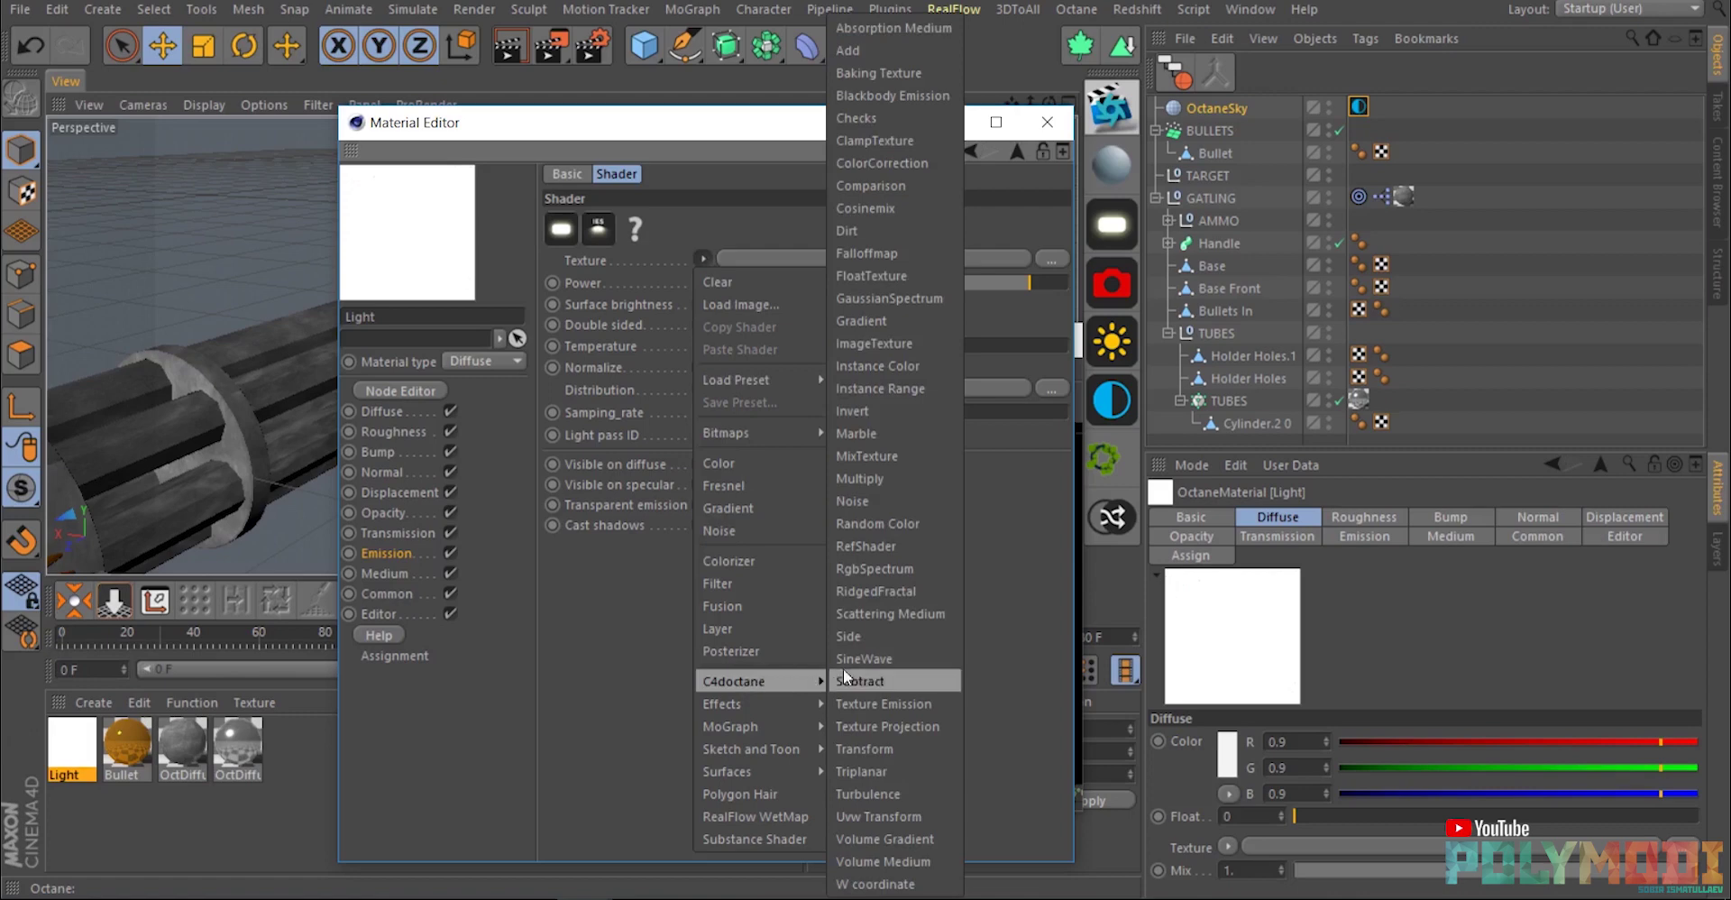
left_click(917, 569)
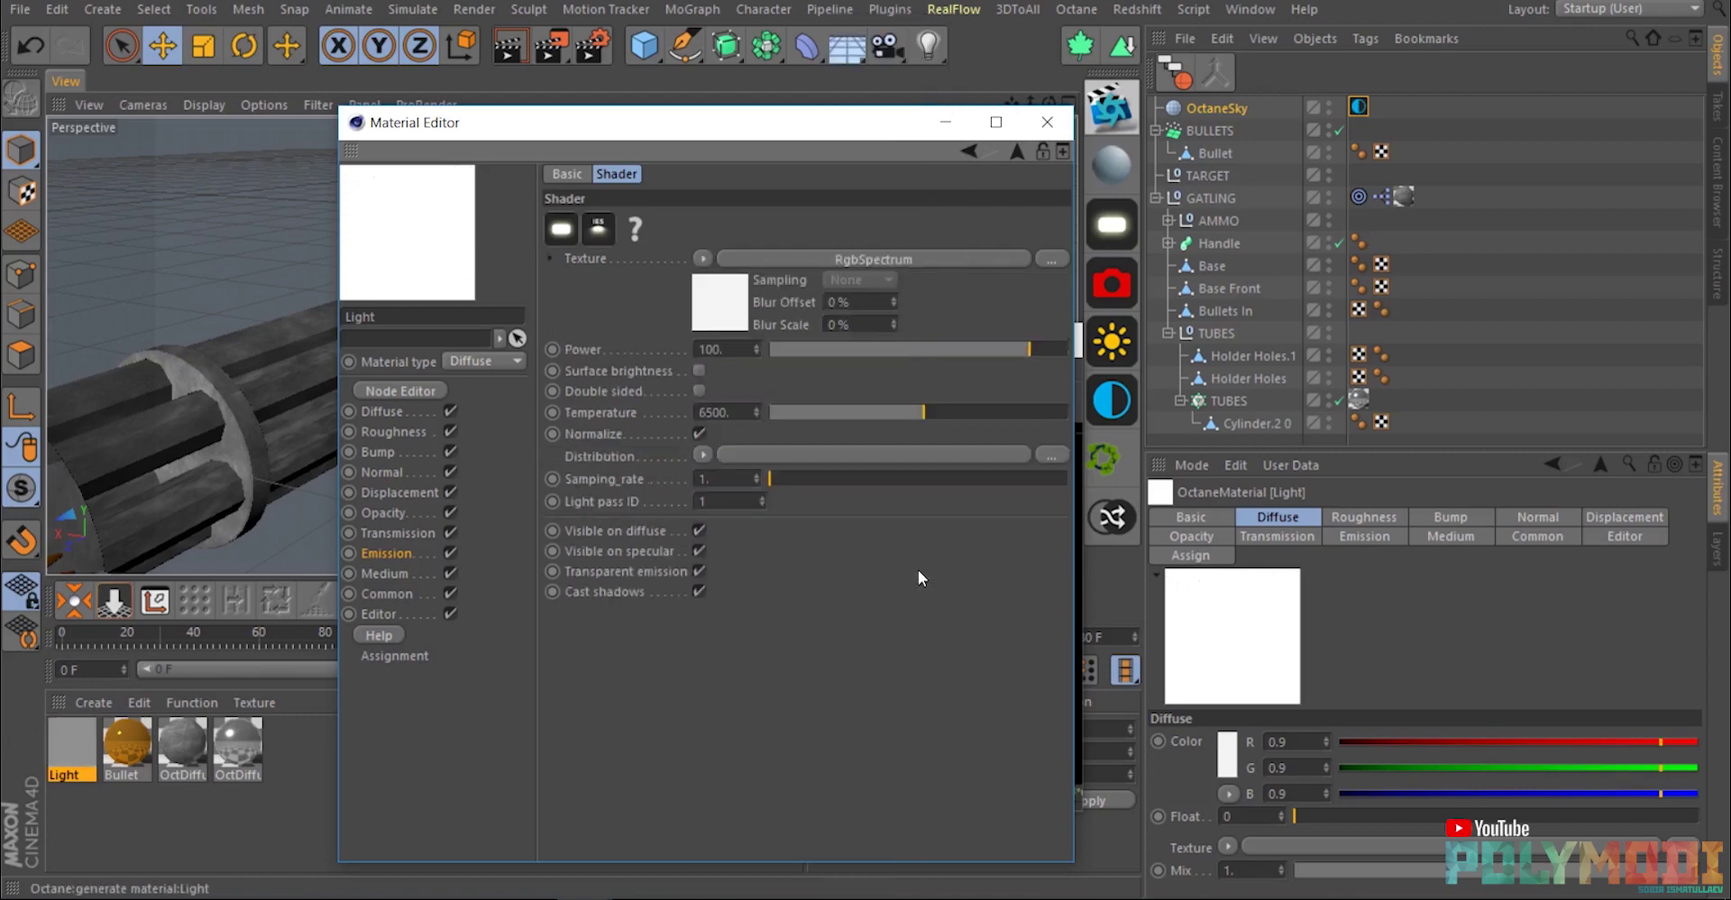
left_click(700, 370)
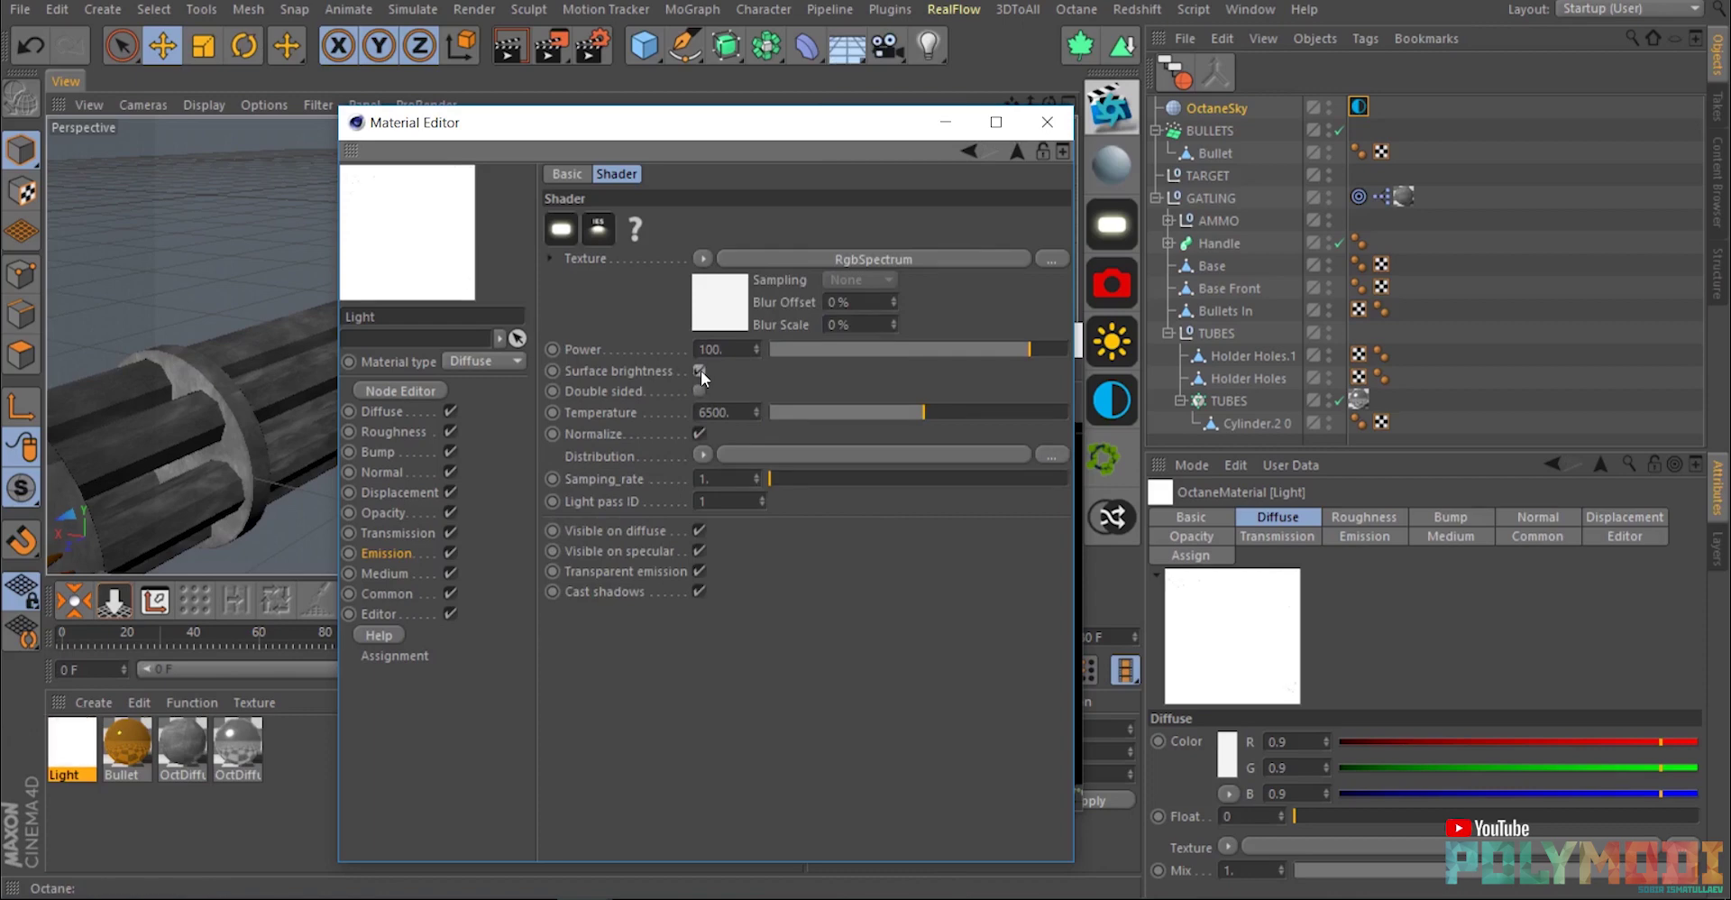
Set the RgbSpectrum color to yellow with hue 50°, saturation 100% and value 100%.
left_click(727, 297)
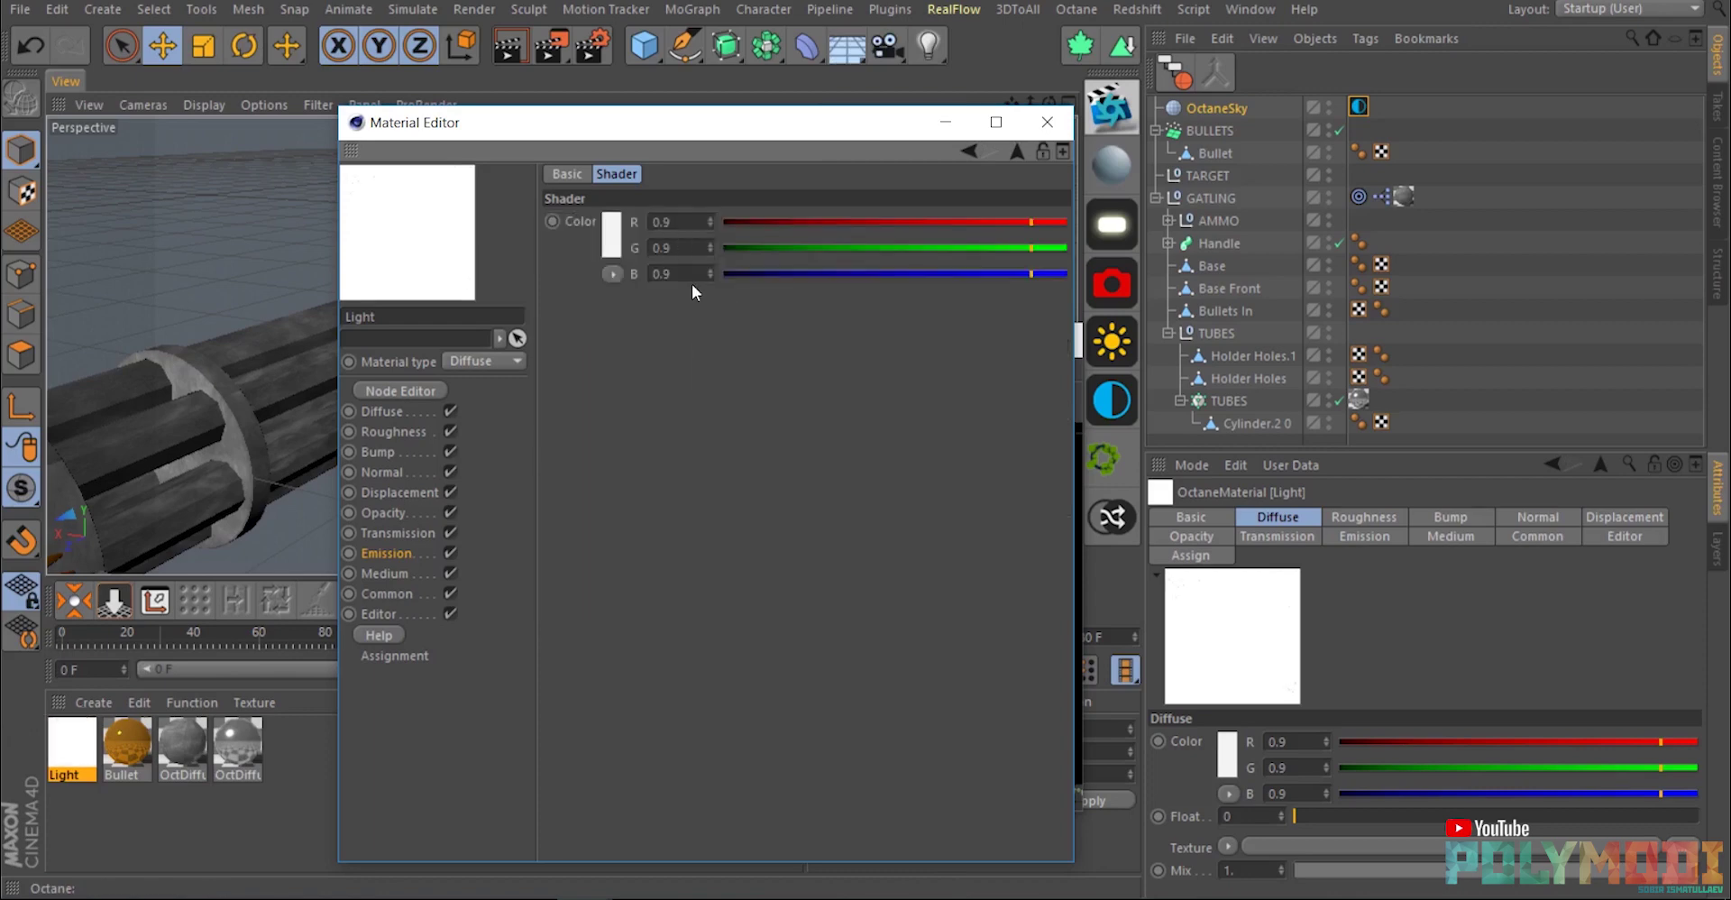
left_click(617, 249)
left_click(561, 247)
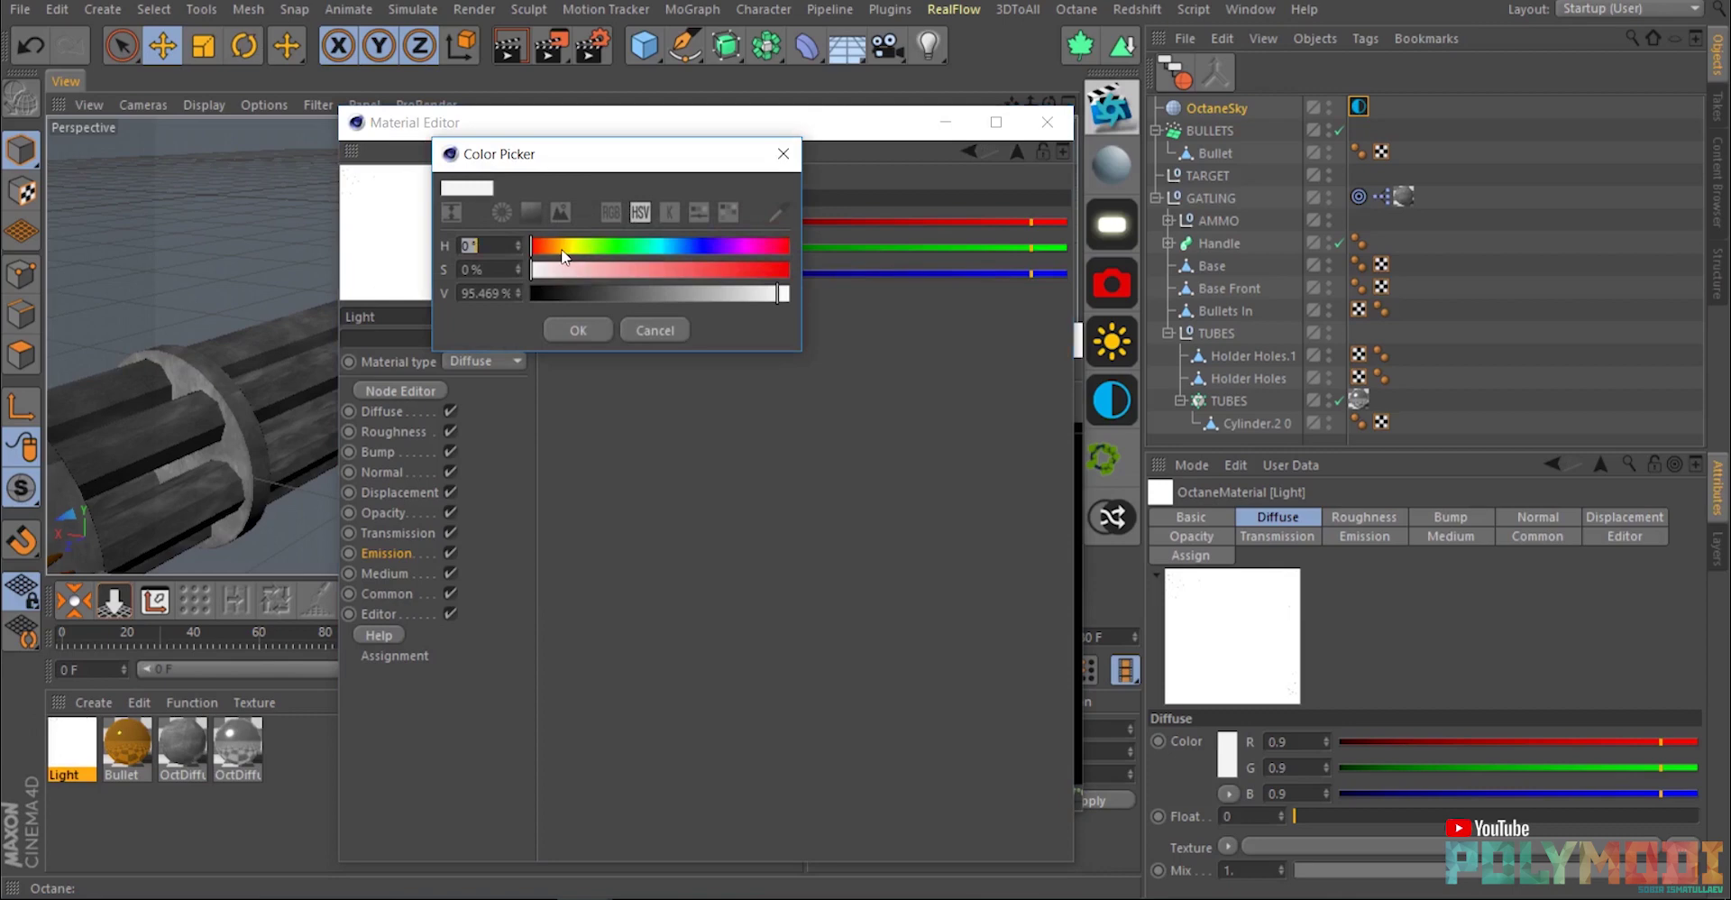
left_click_drag(563, 268, 831, 283)
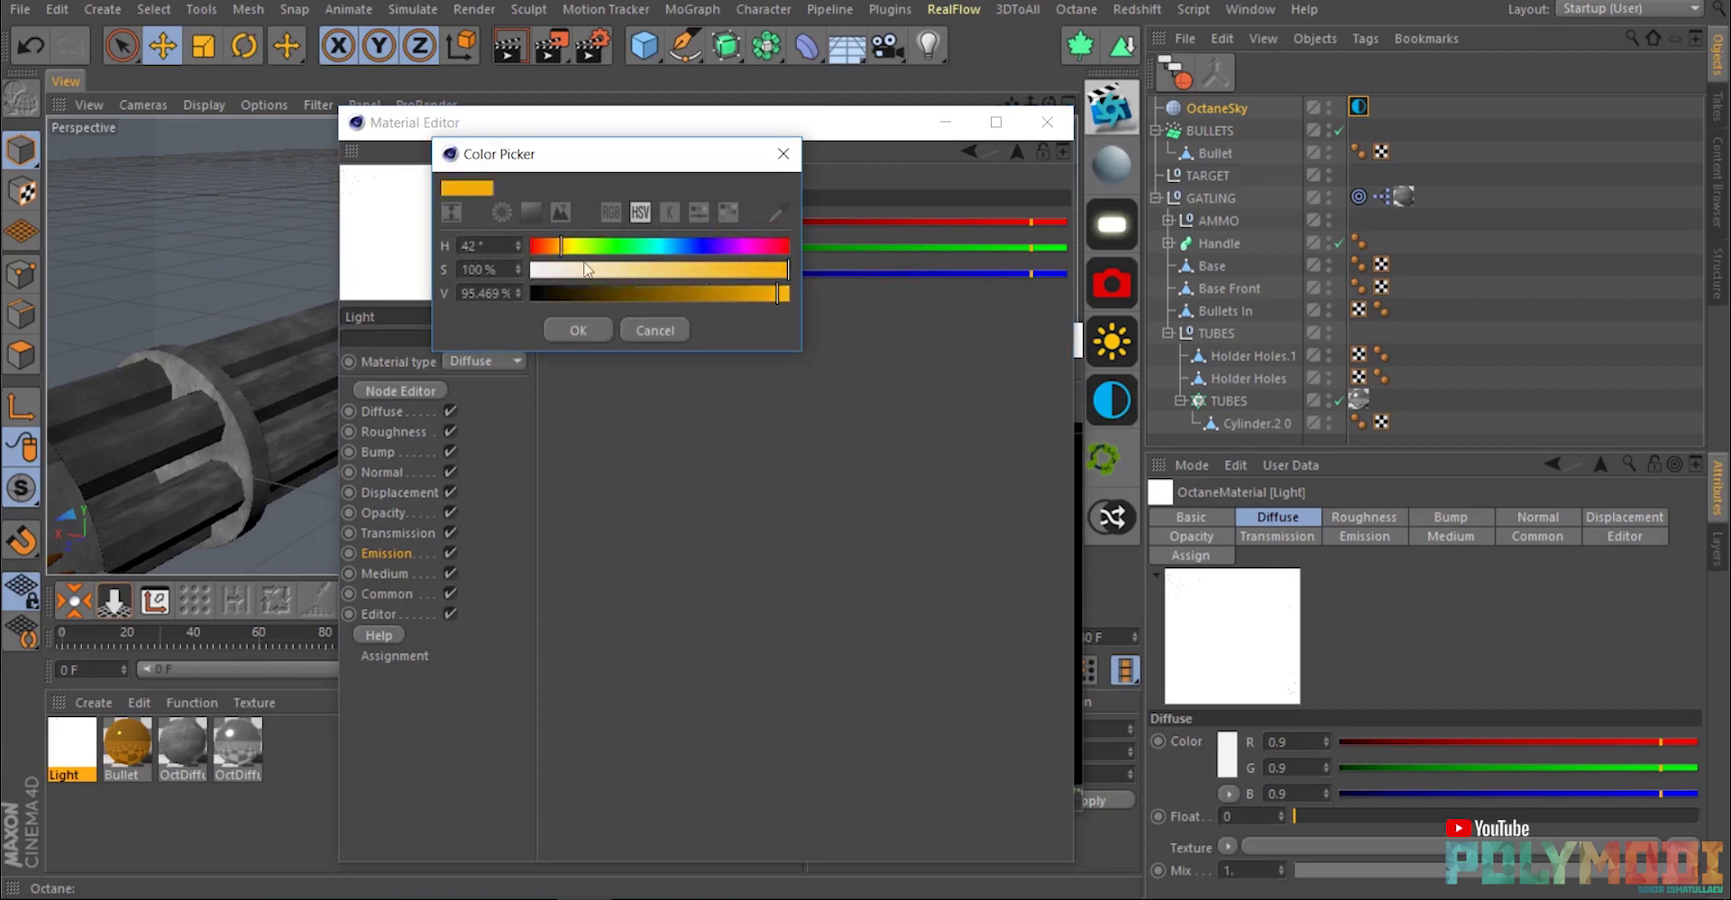
left_click_drag(560, 253, 567, 255)
left_click_drag(744, 291, 794, 295)
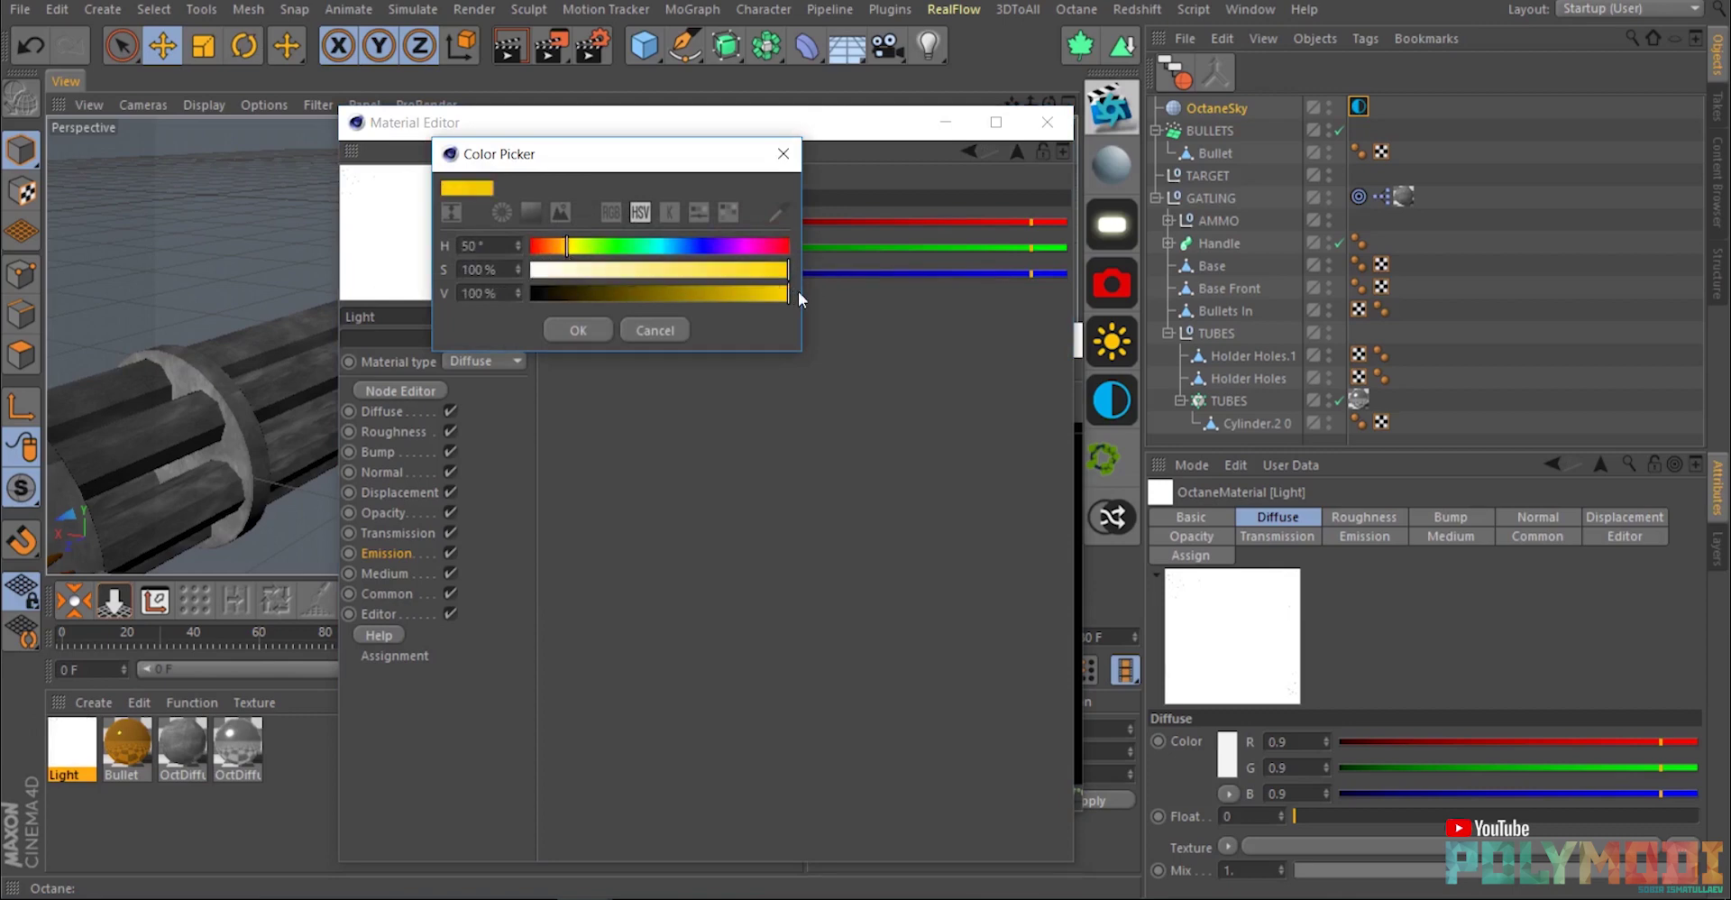
left_click(567, 329)
Set the Light material's emission power to 20.
left_click_drag(609, 129, 1099, 128)
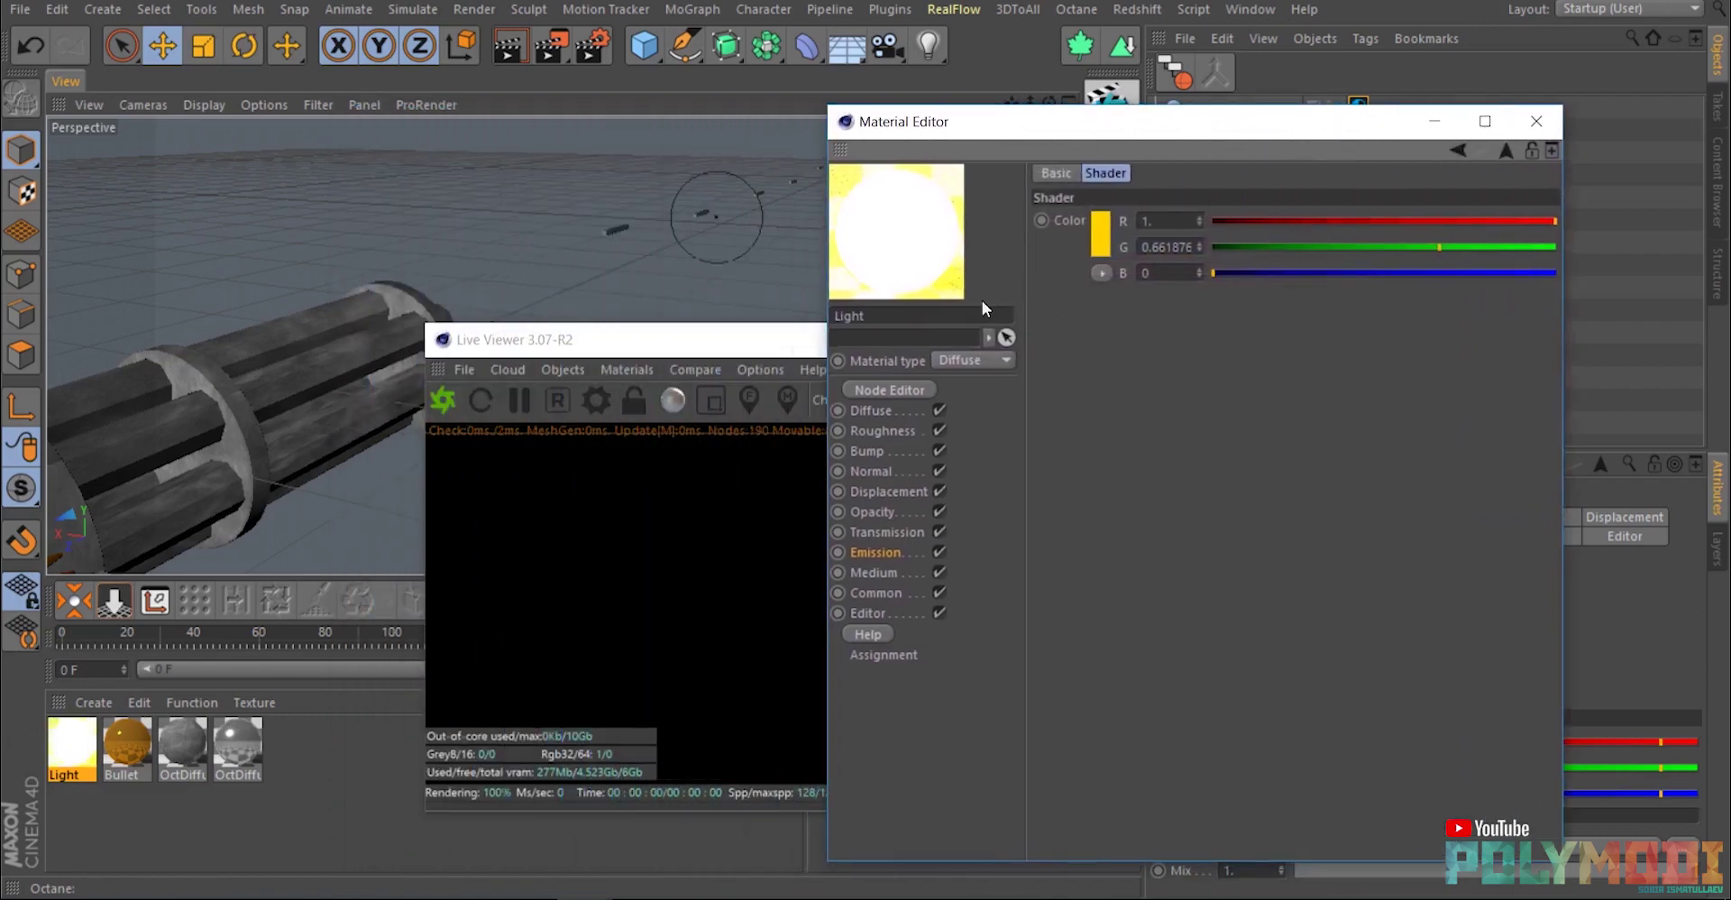
left_click(884, 550)
left_click(1129, 287)
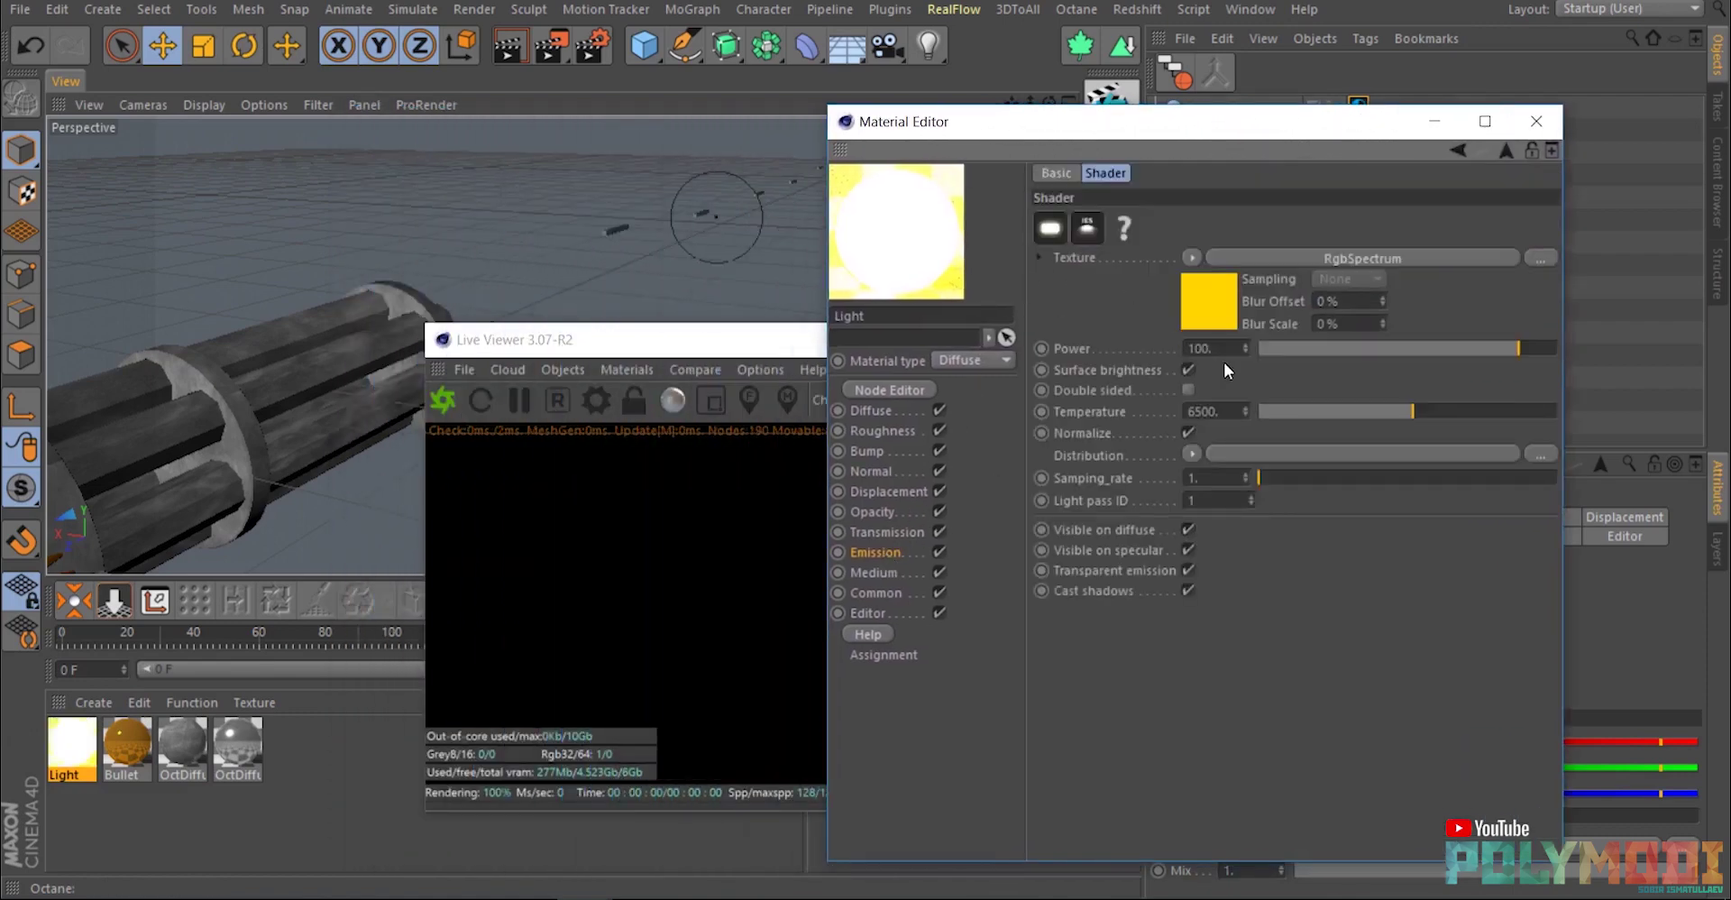
type("20")
key("Return")
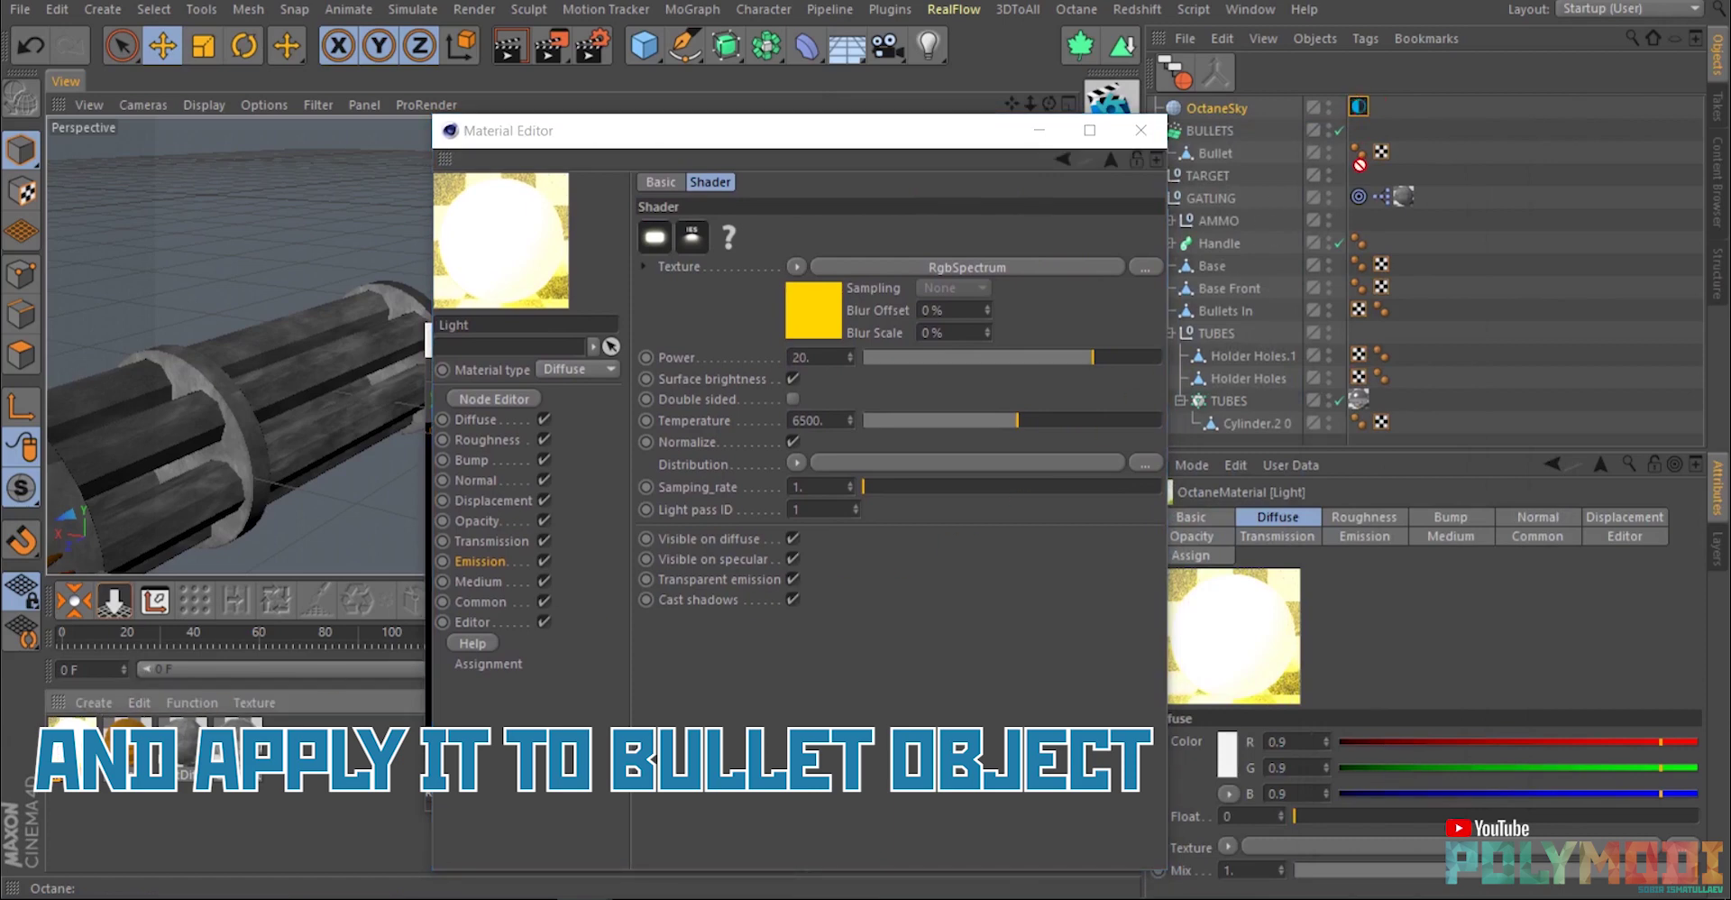
Apply the Light material to the Bullet object and rearrange the Live Viewer and Material Editor windows.
left_click_drag(1217, 152, 1217, 151)
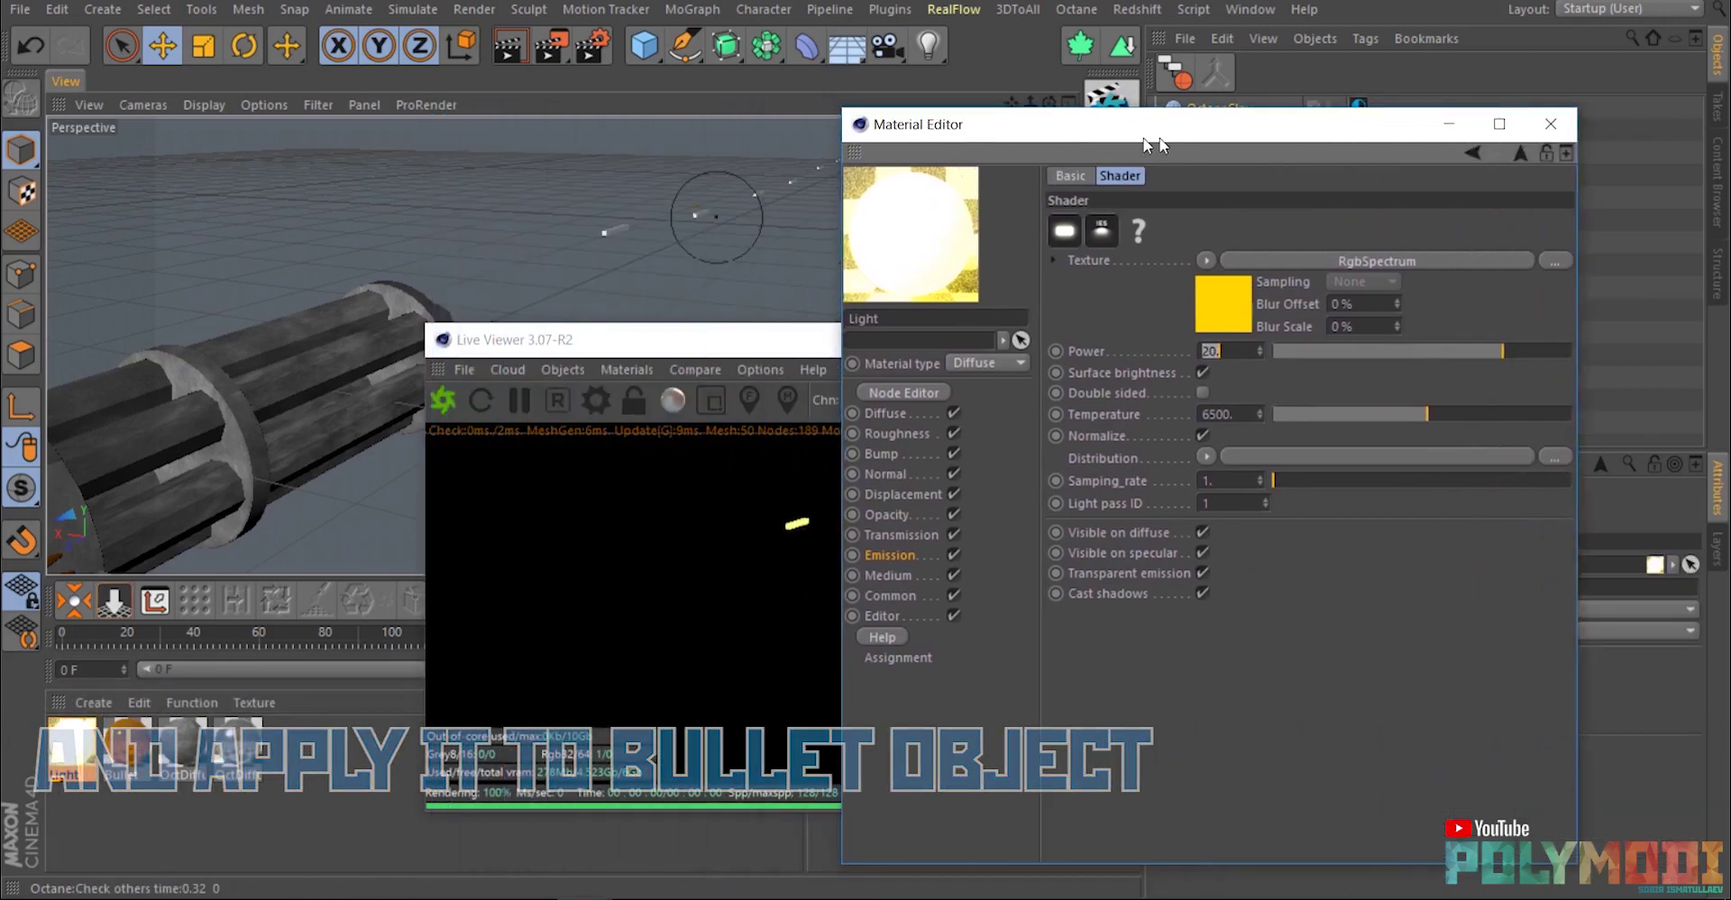
left_click_drag(933, 340, 591, 322)
left_click_drag(1308, 126, 549, 136)
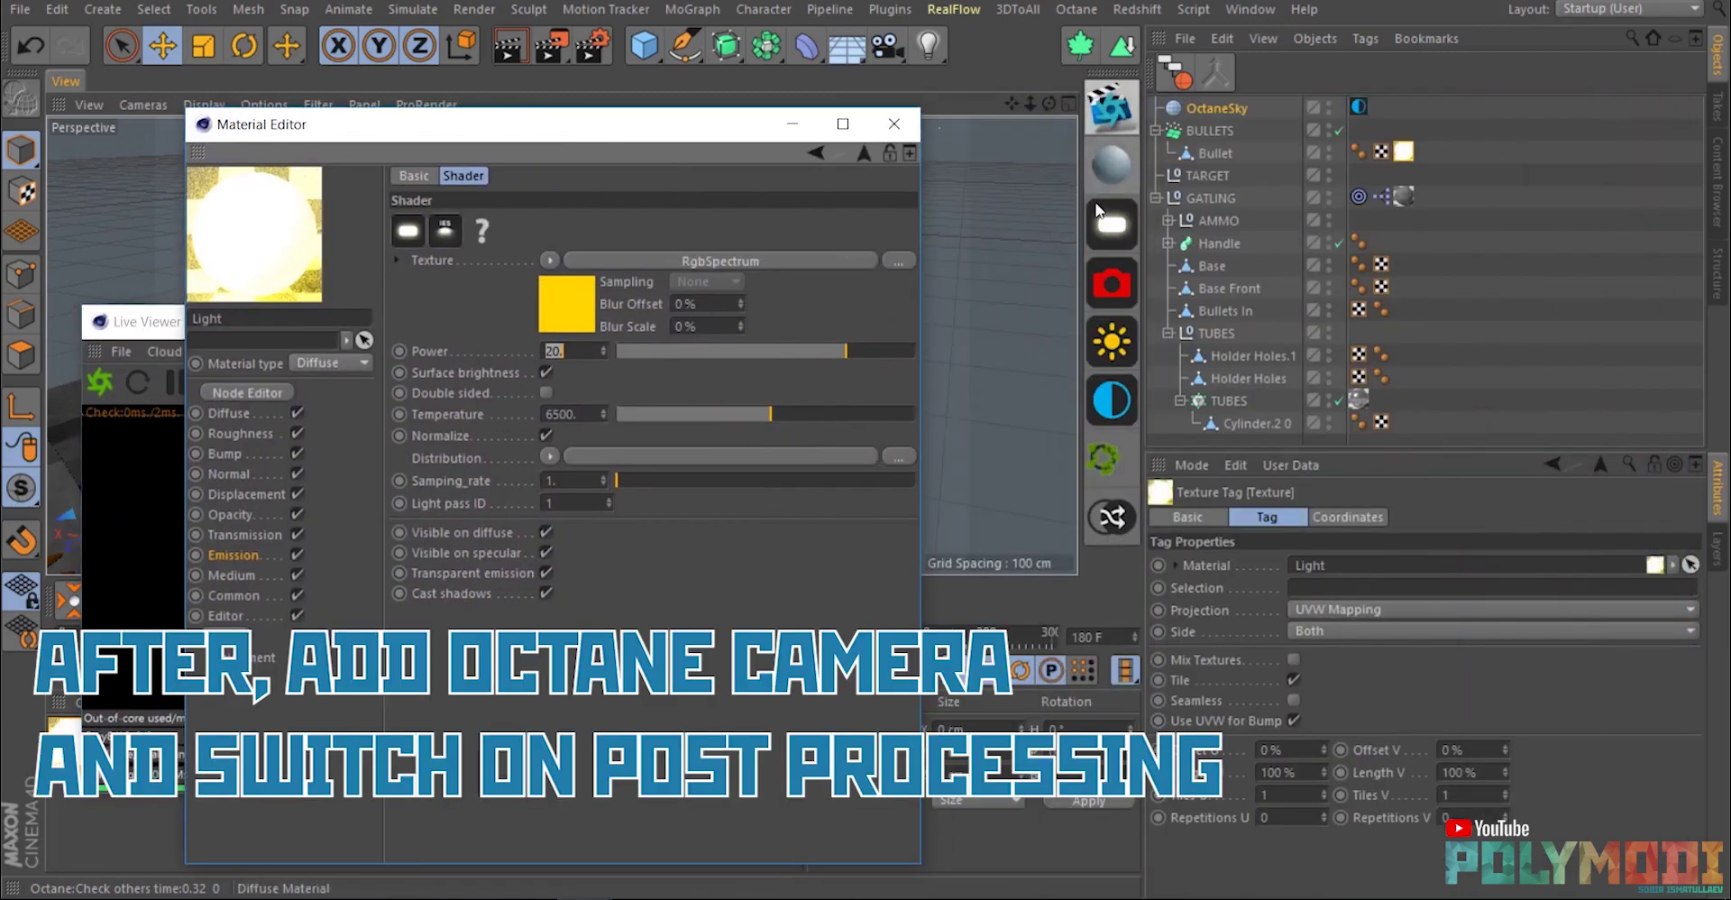
Add an Octane camera, enable its post processing and raise the bloom power to about 29.3.
left_click(1102, 289)
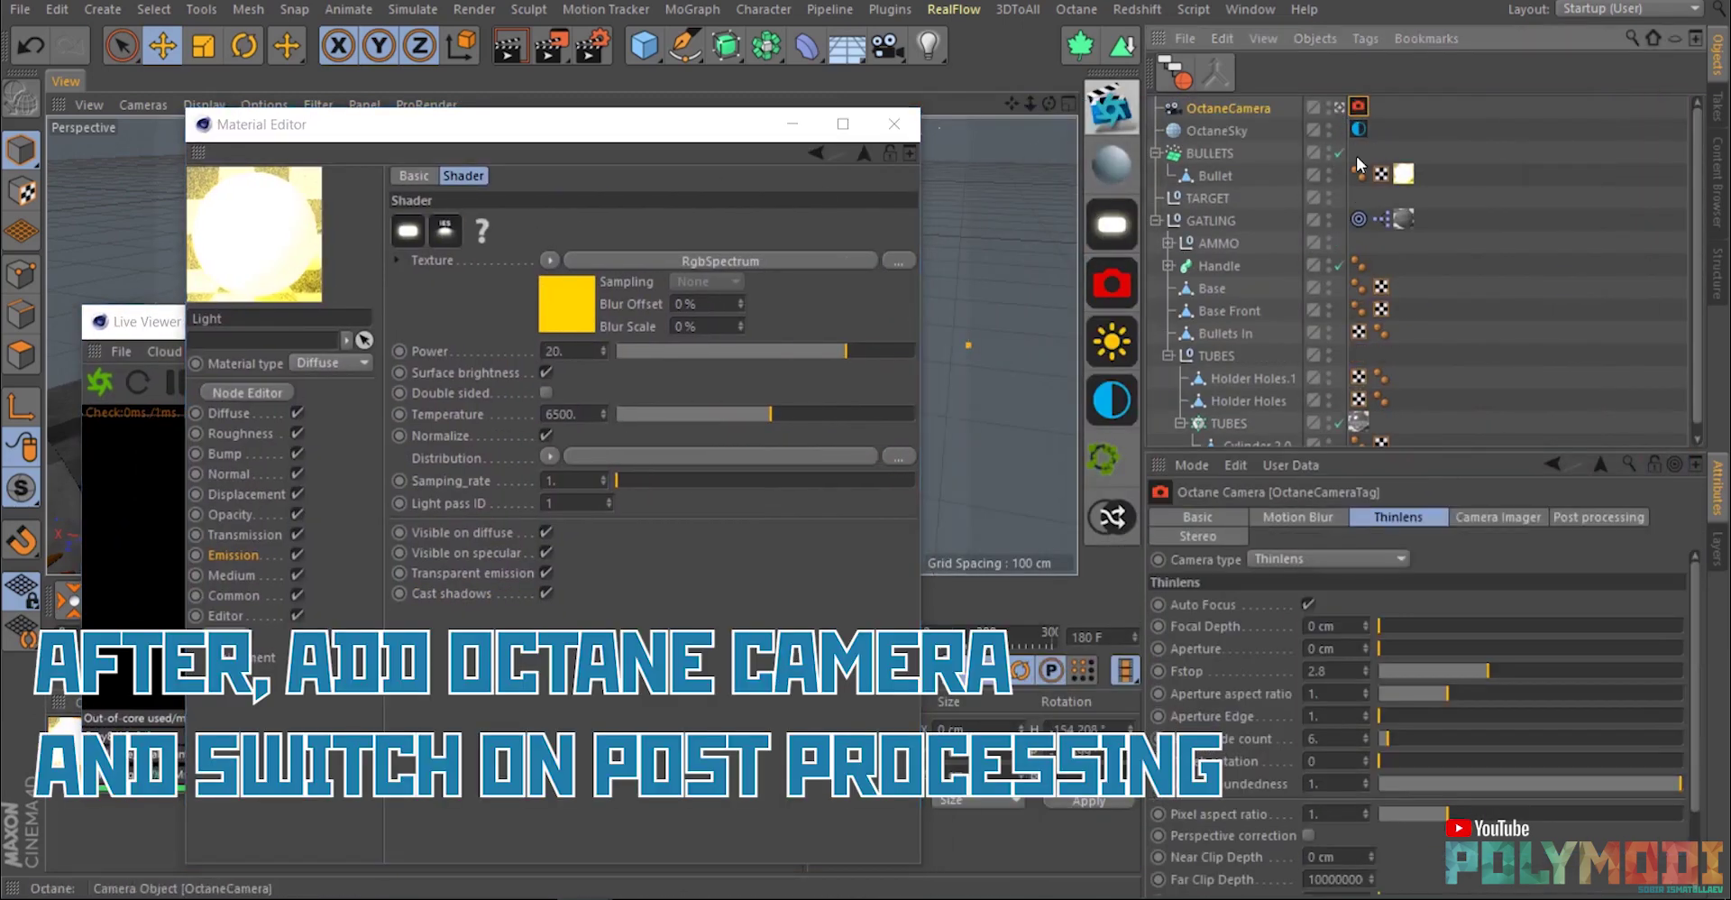
left_click(799, 124)
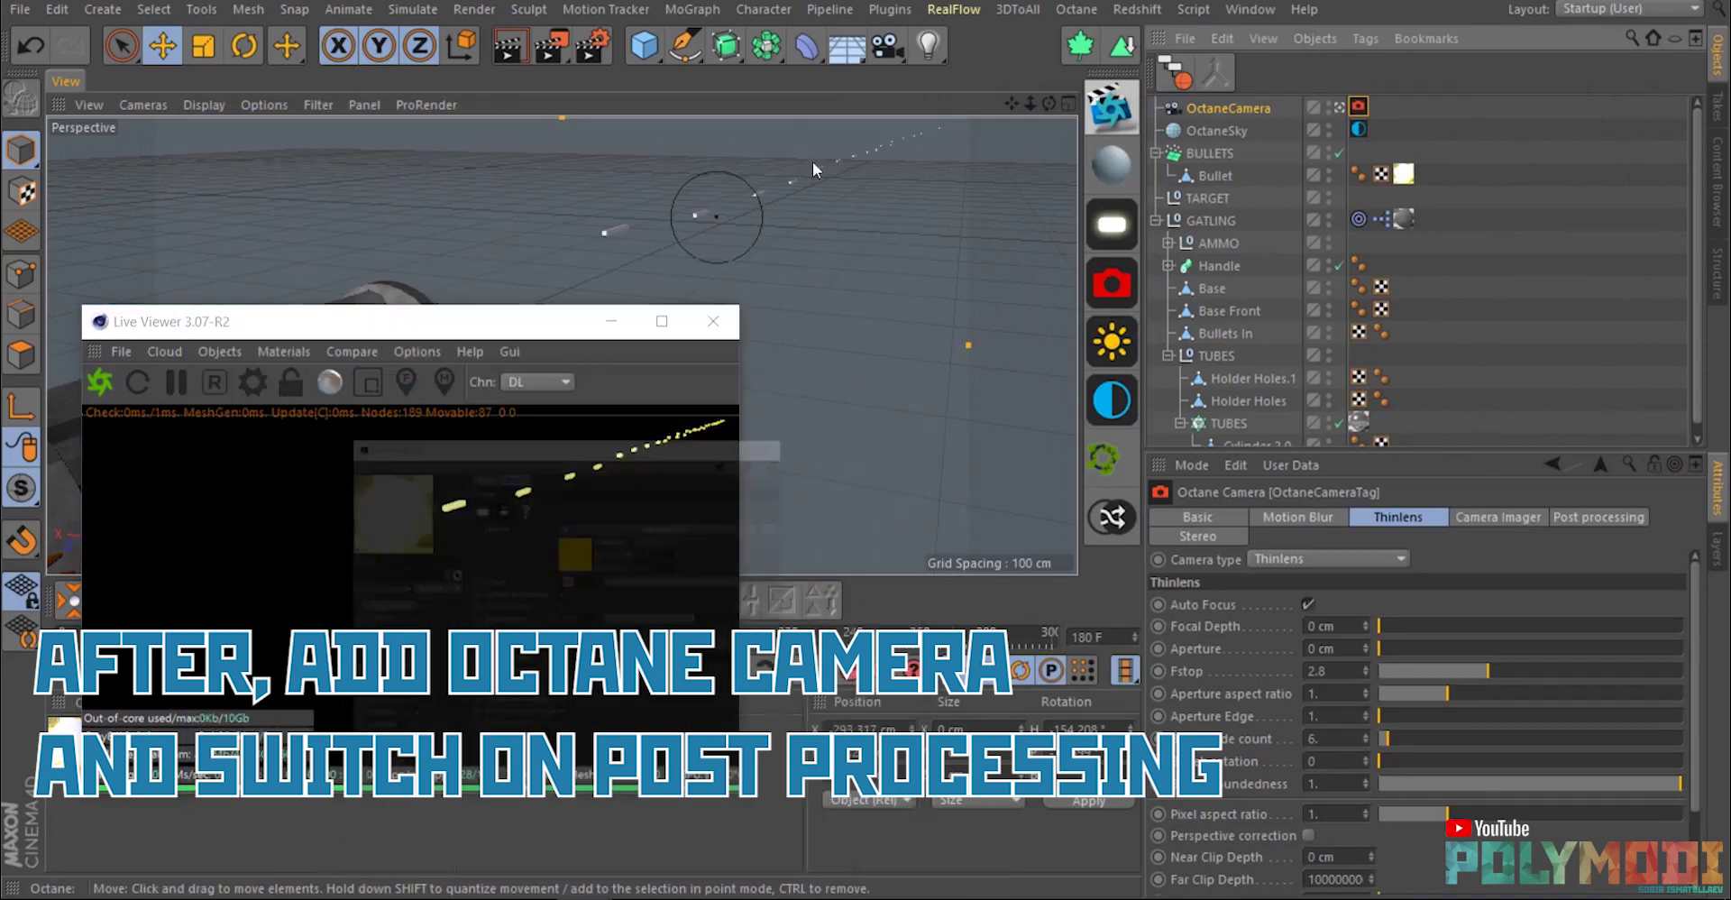
left_click(1601, 521)
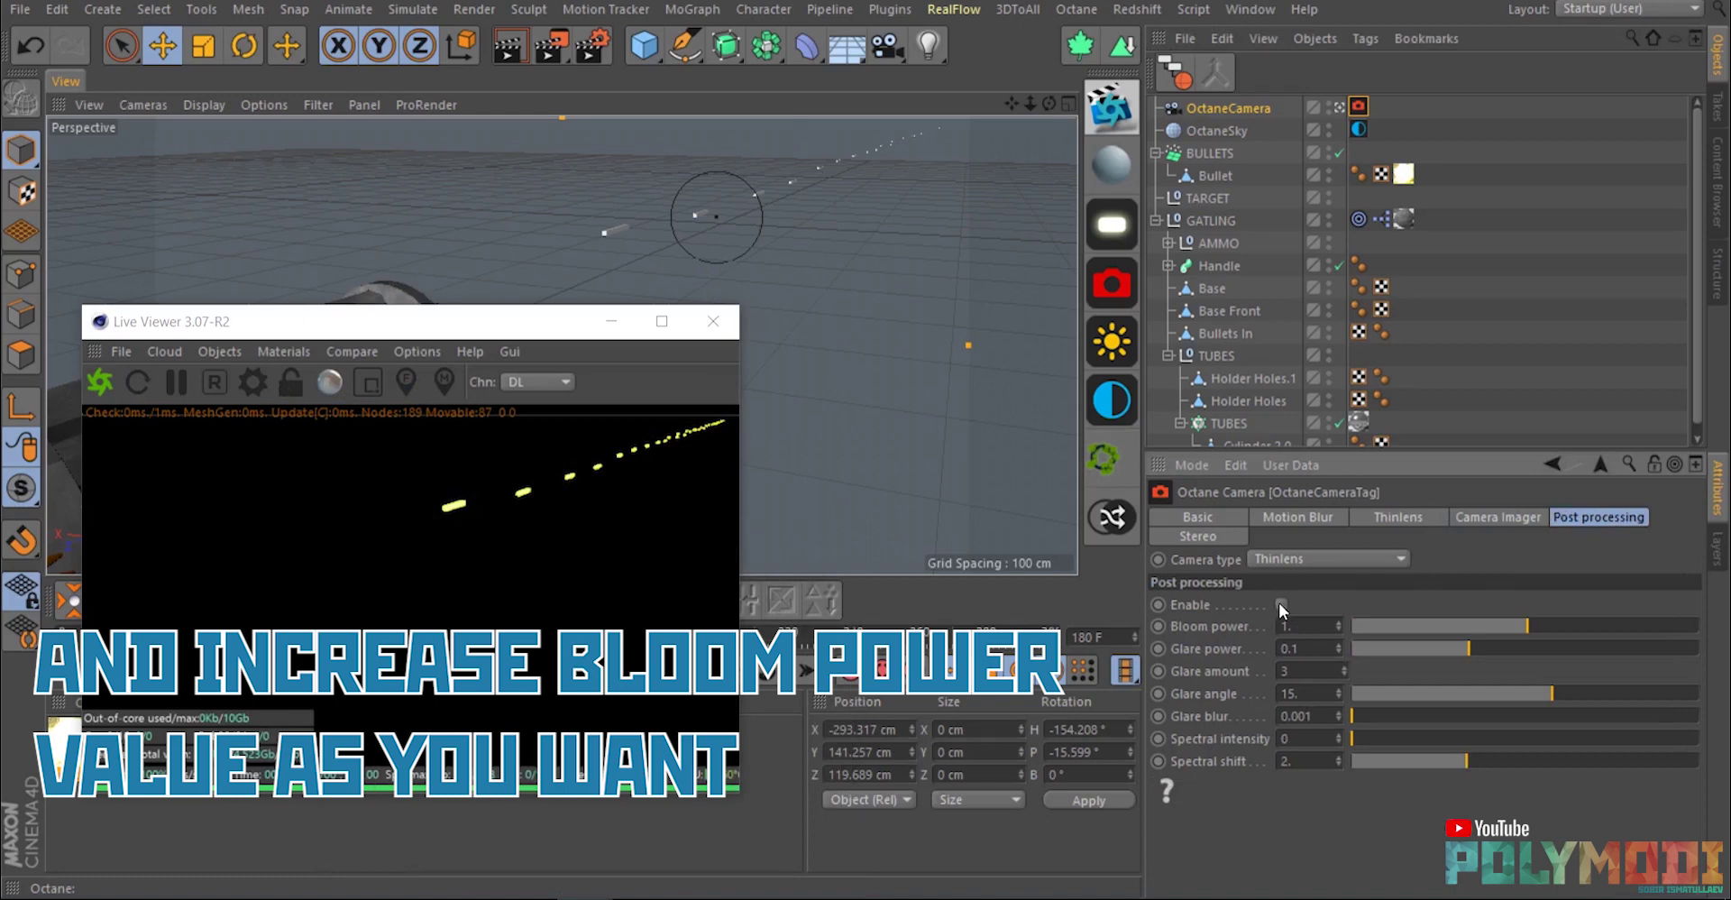
left_click_drag(1555, 629, 1614, 629)
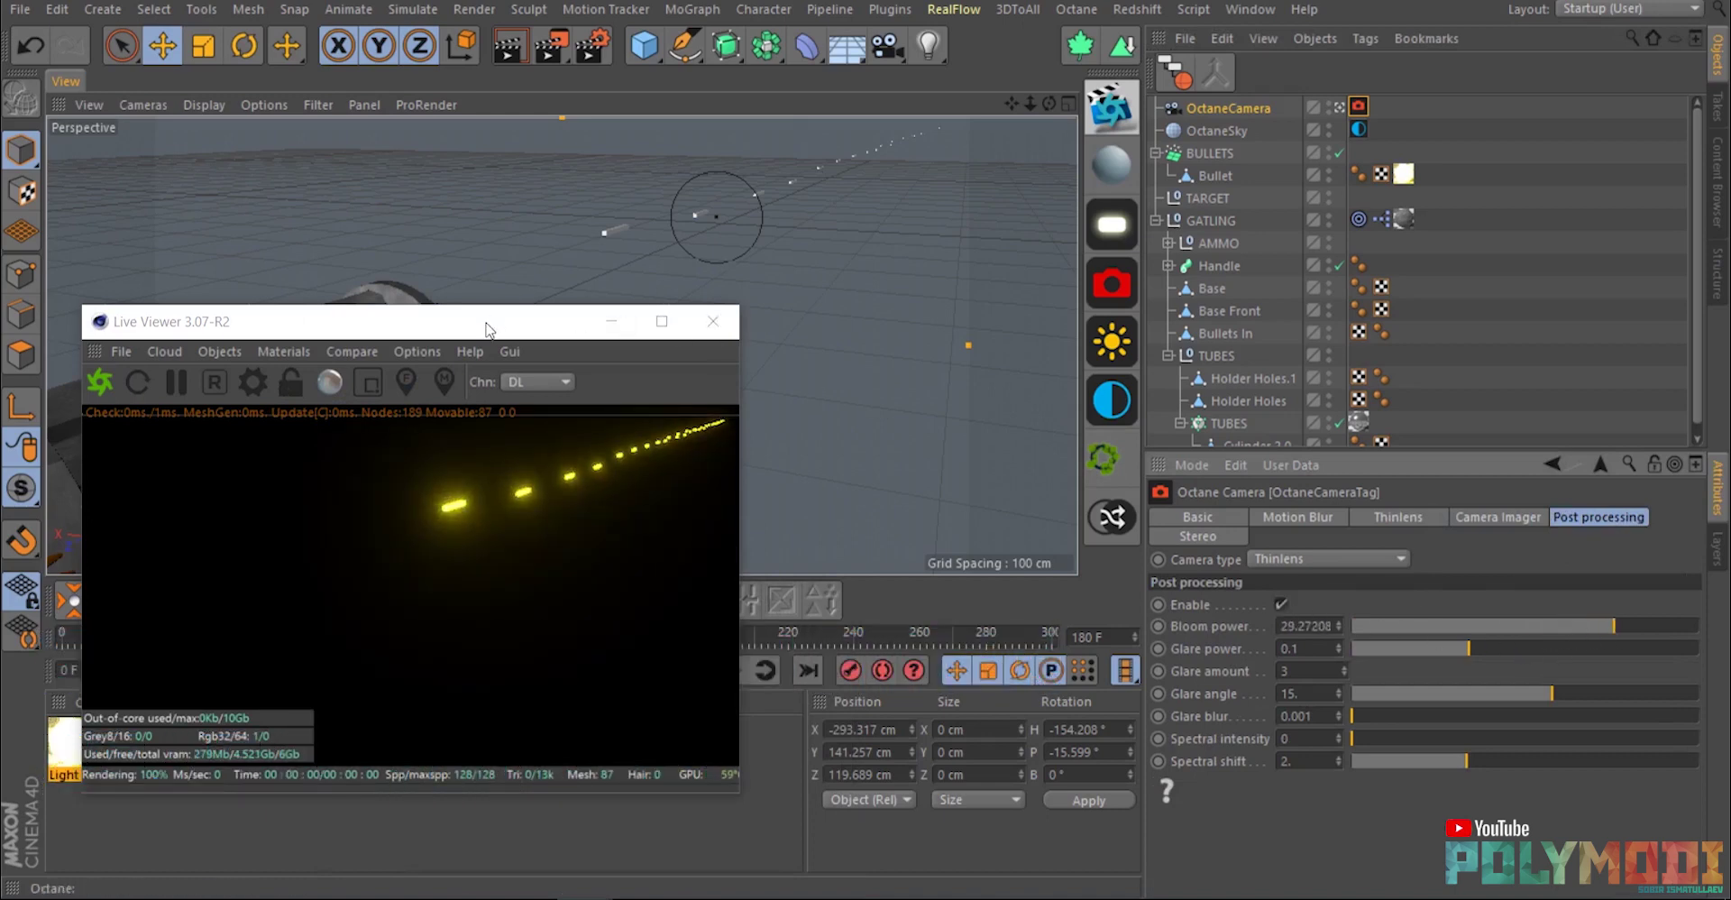
Play the animation briefly to check the glowing bullets in the Live Viewer.
left_click_drag(488, 331, 1236, 273)
left_click(707, 676)
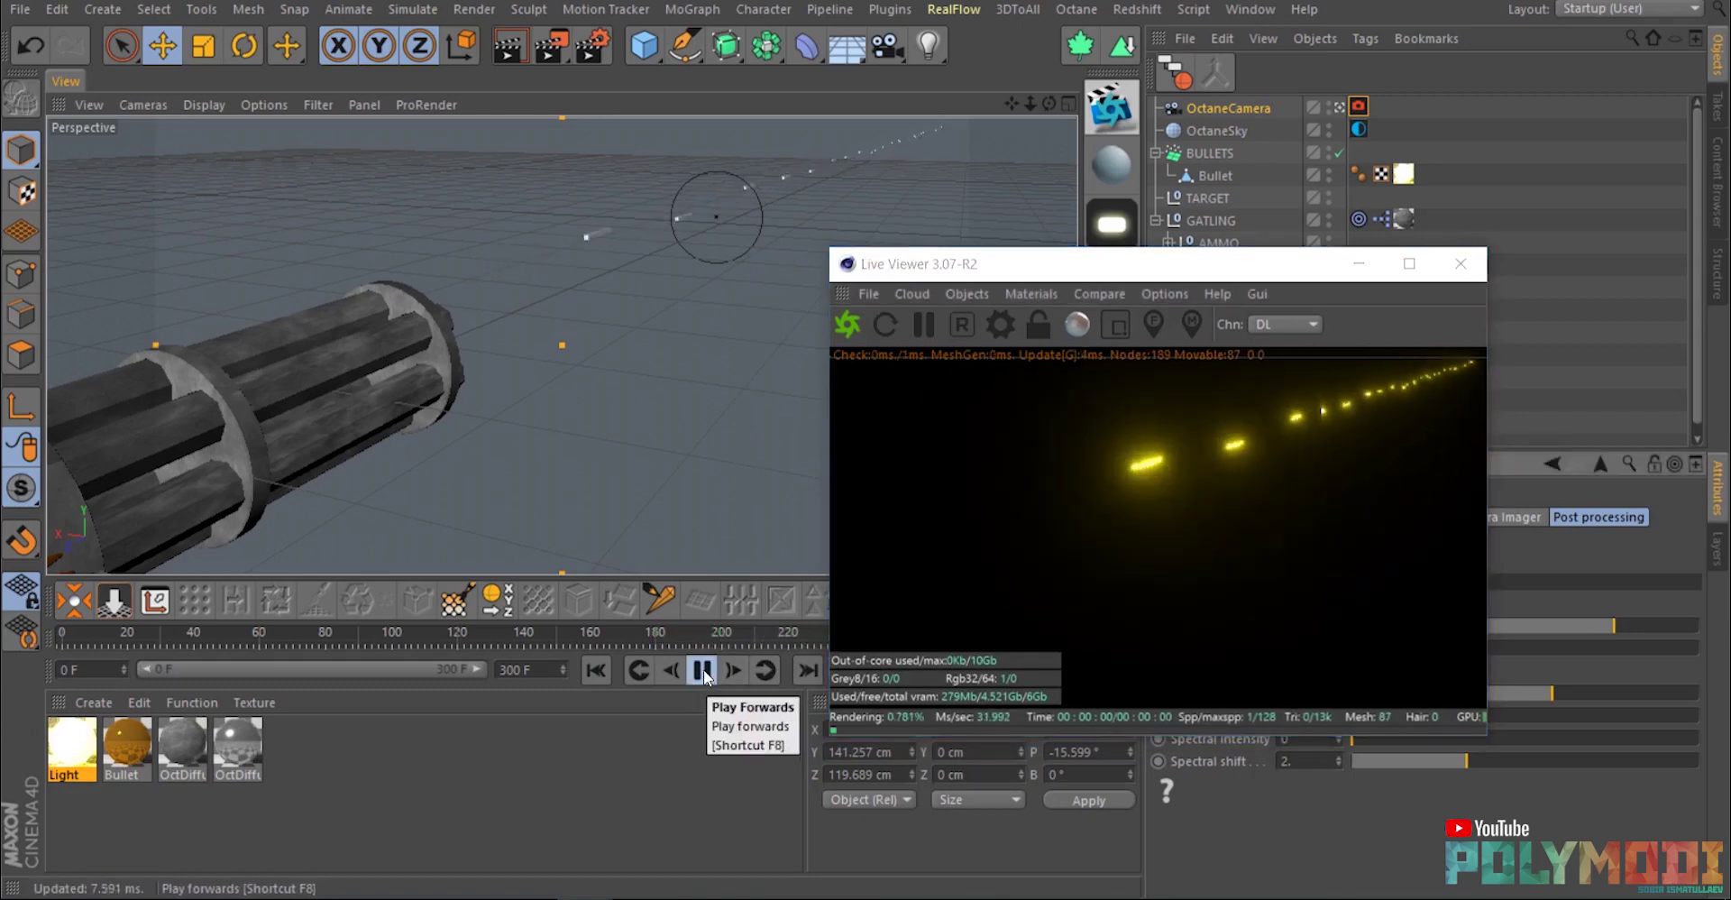
left_click(703, 672)
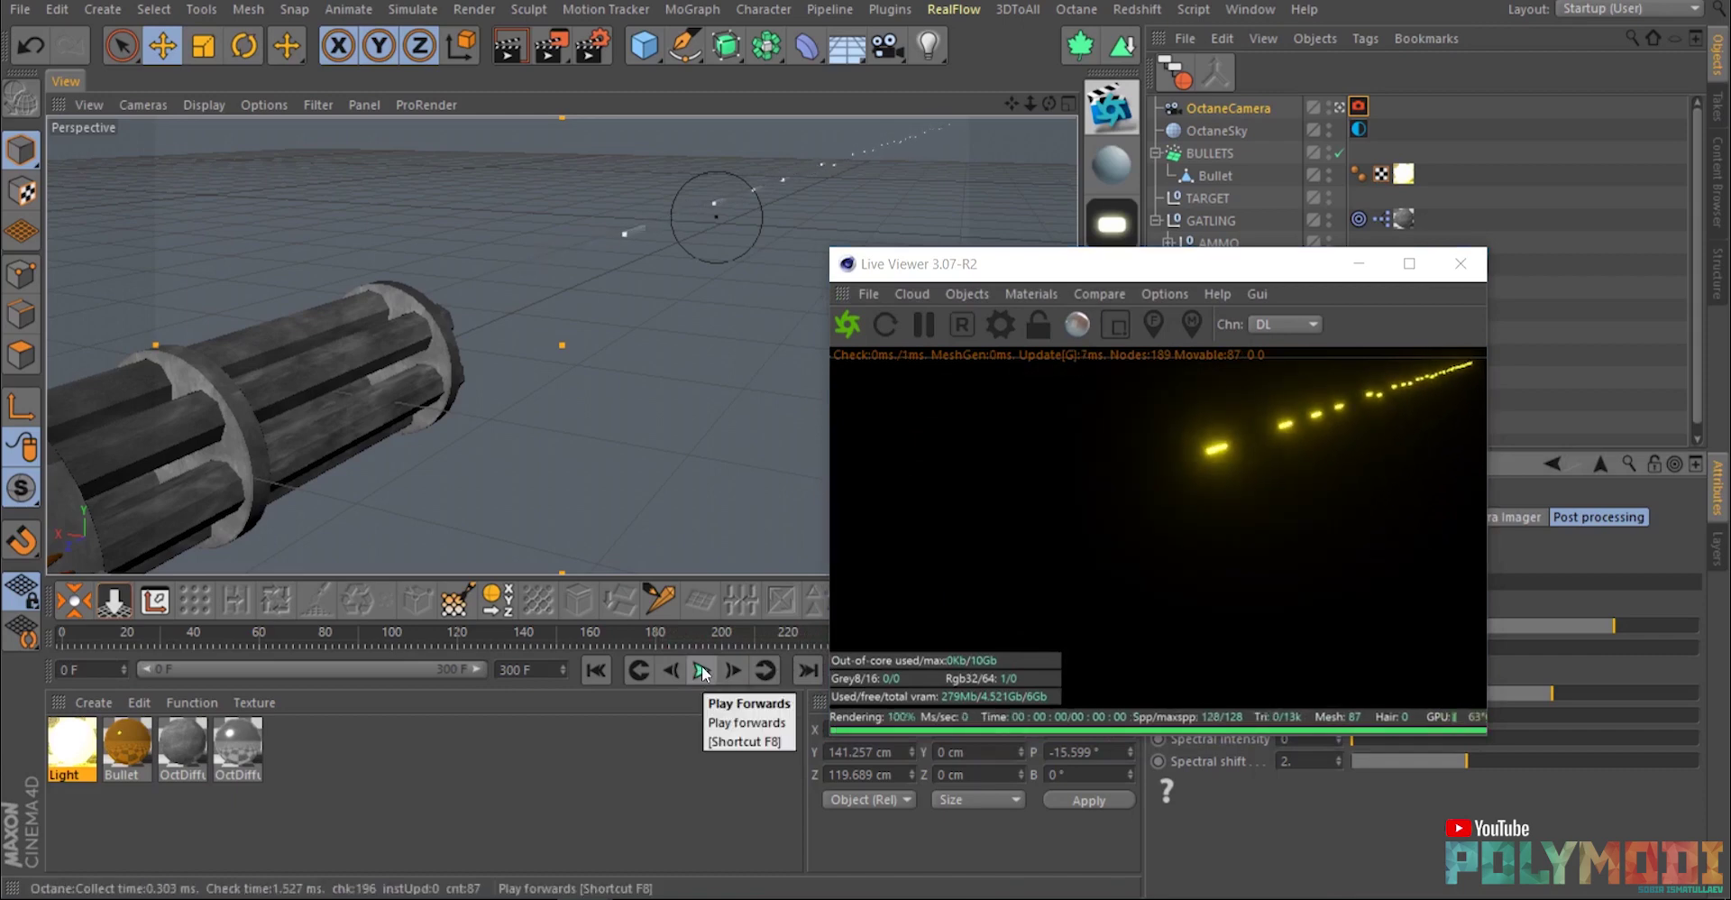
Minimize the Live Viewer, add a Flower spline and move it in front of the gun's barrels at about Z -281 cm.
mouse_move(420, 315)
left_mouse_down("alt")
mouse_move(132, 326)
mouse_move(3, 270)
mouse_move(407, 326)
left_mouse_up("alt")
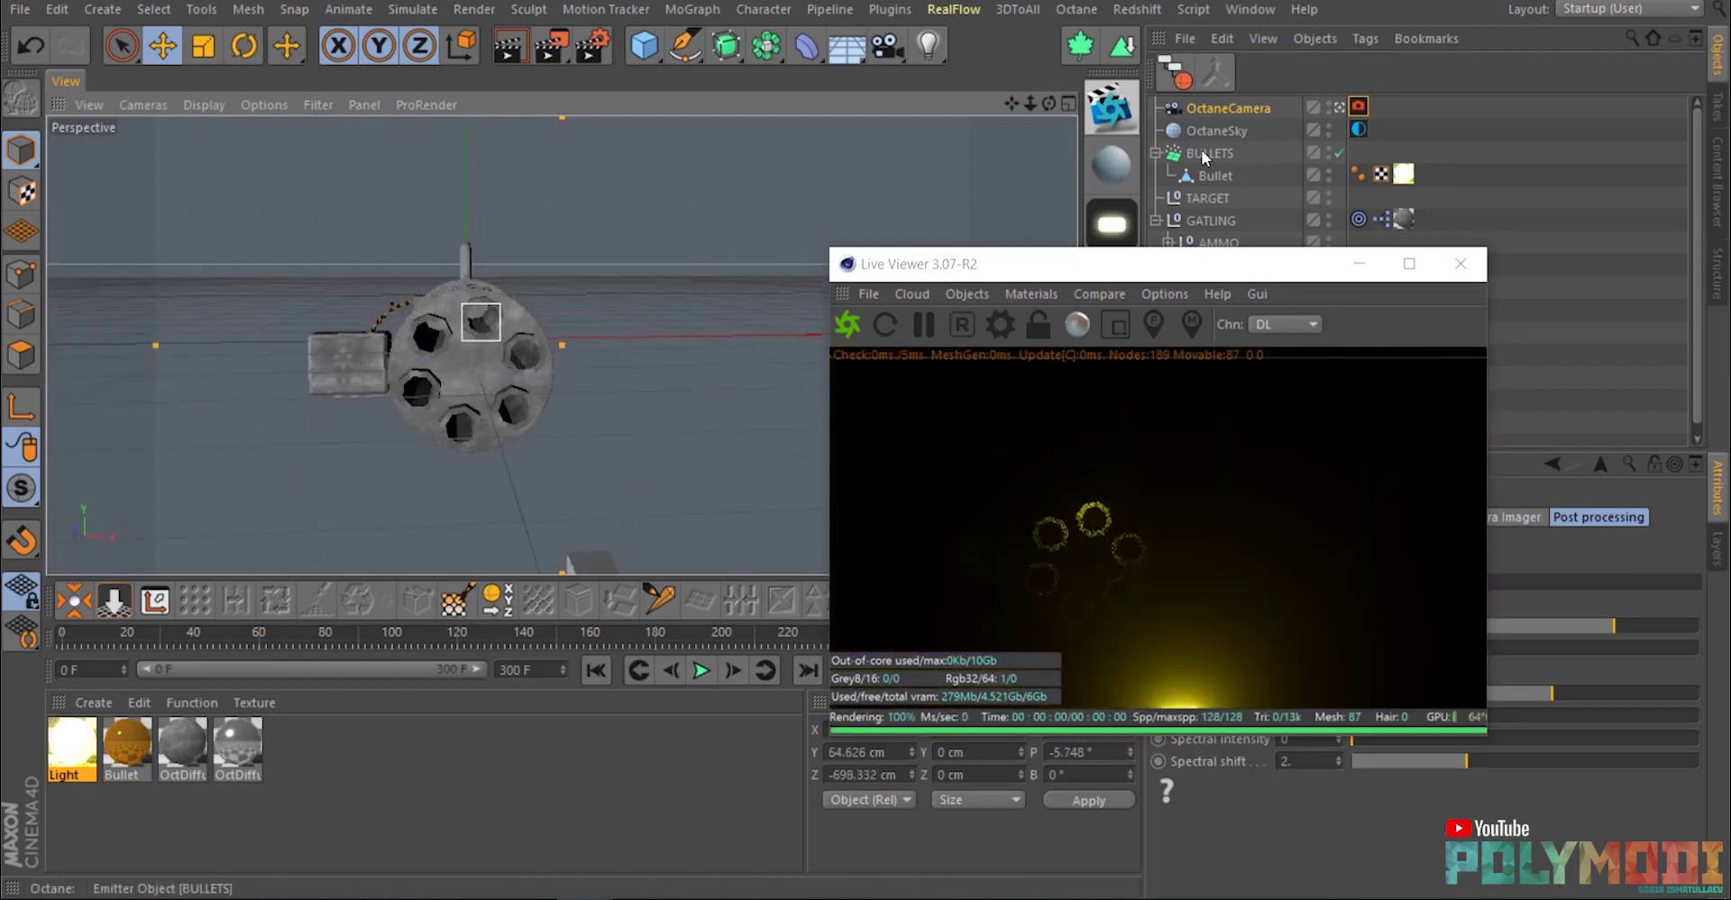
left_click(1204, 155)
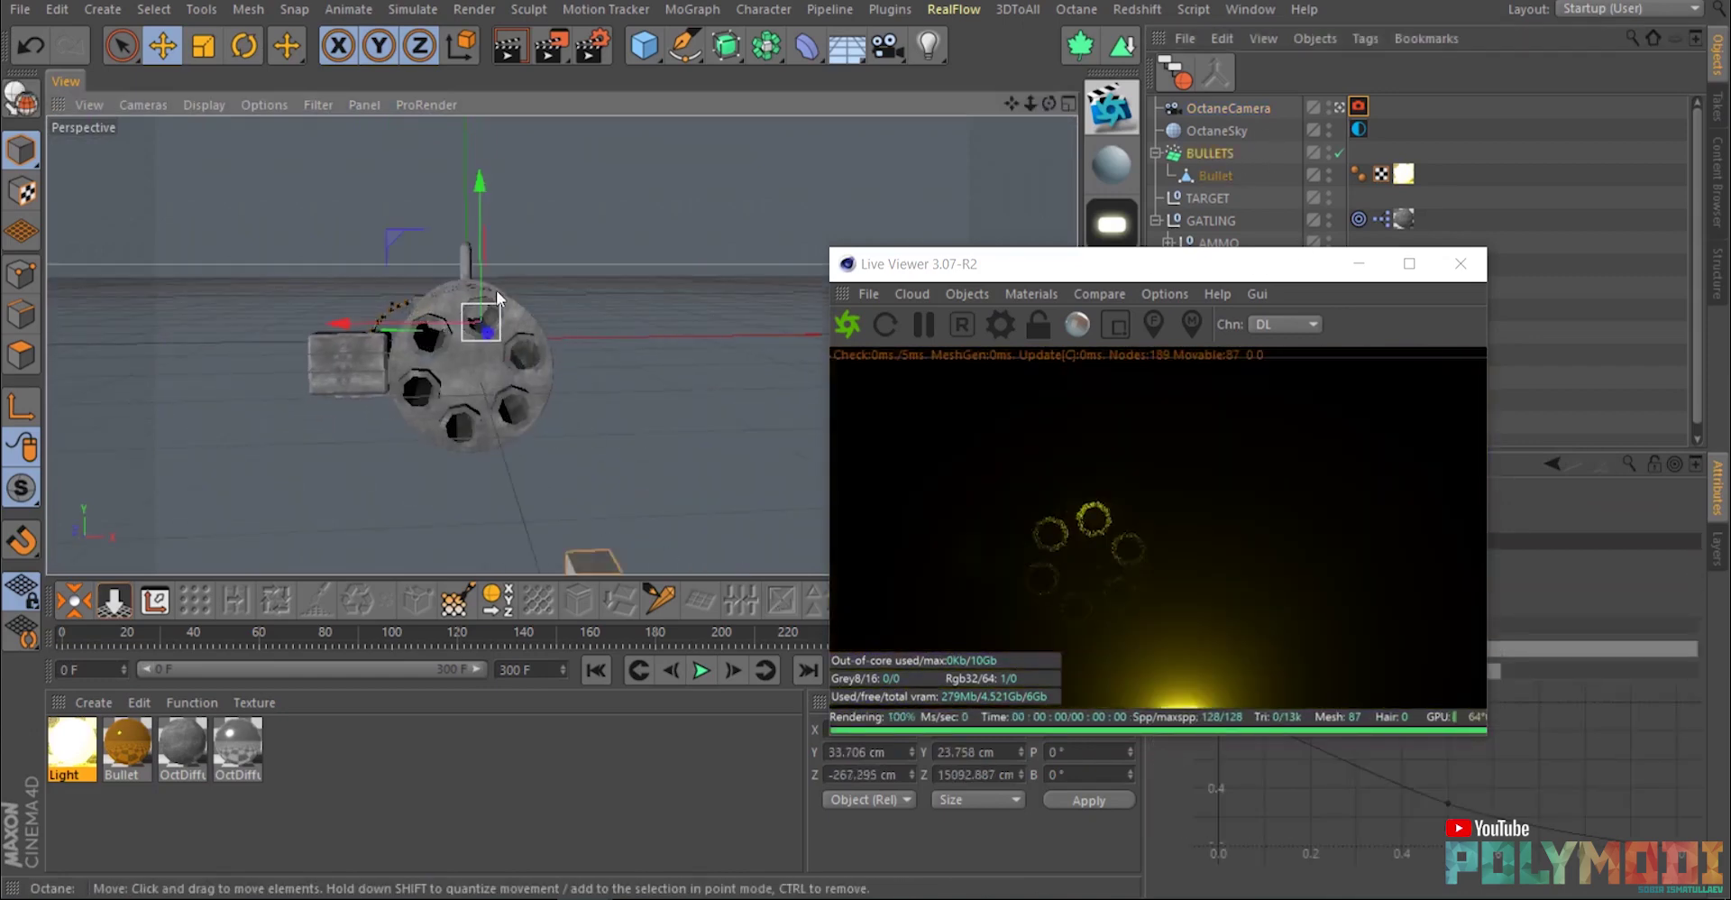
left_click(967, 330)
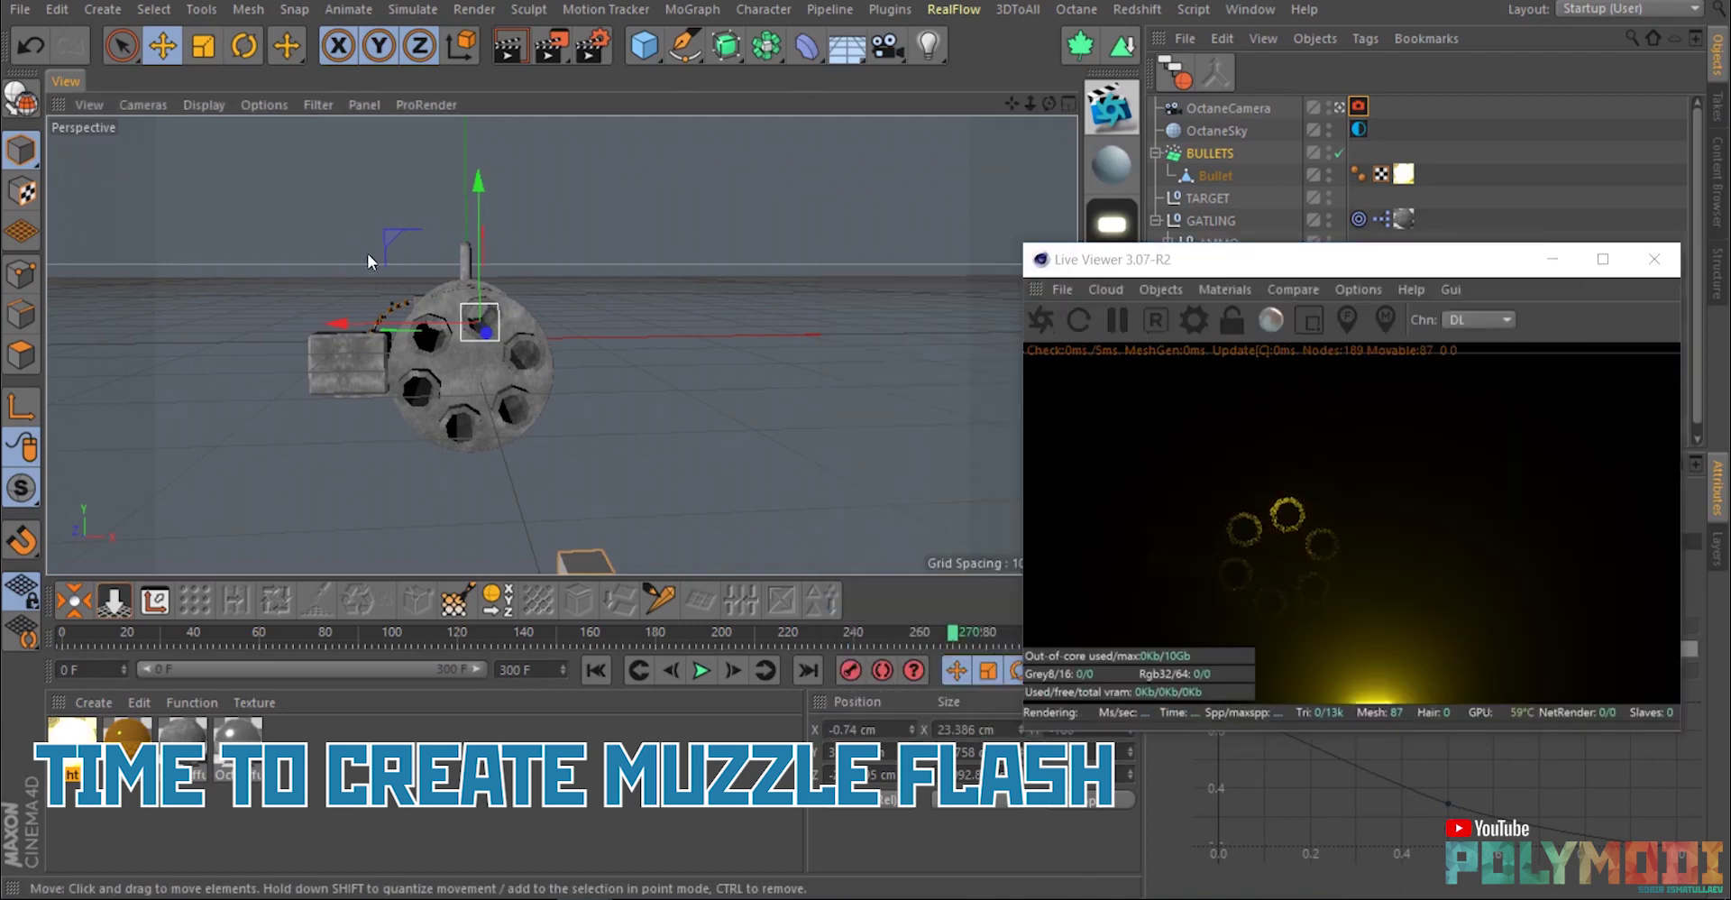
left_click_drag(366, 256, 911, 456, "alt")
left_click(1549, 262)
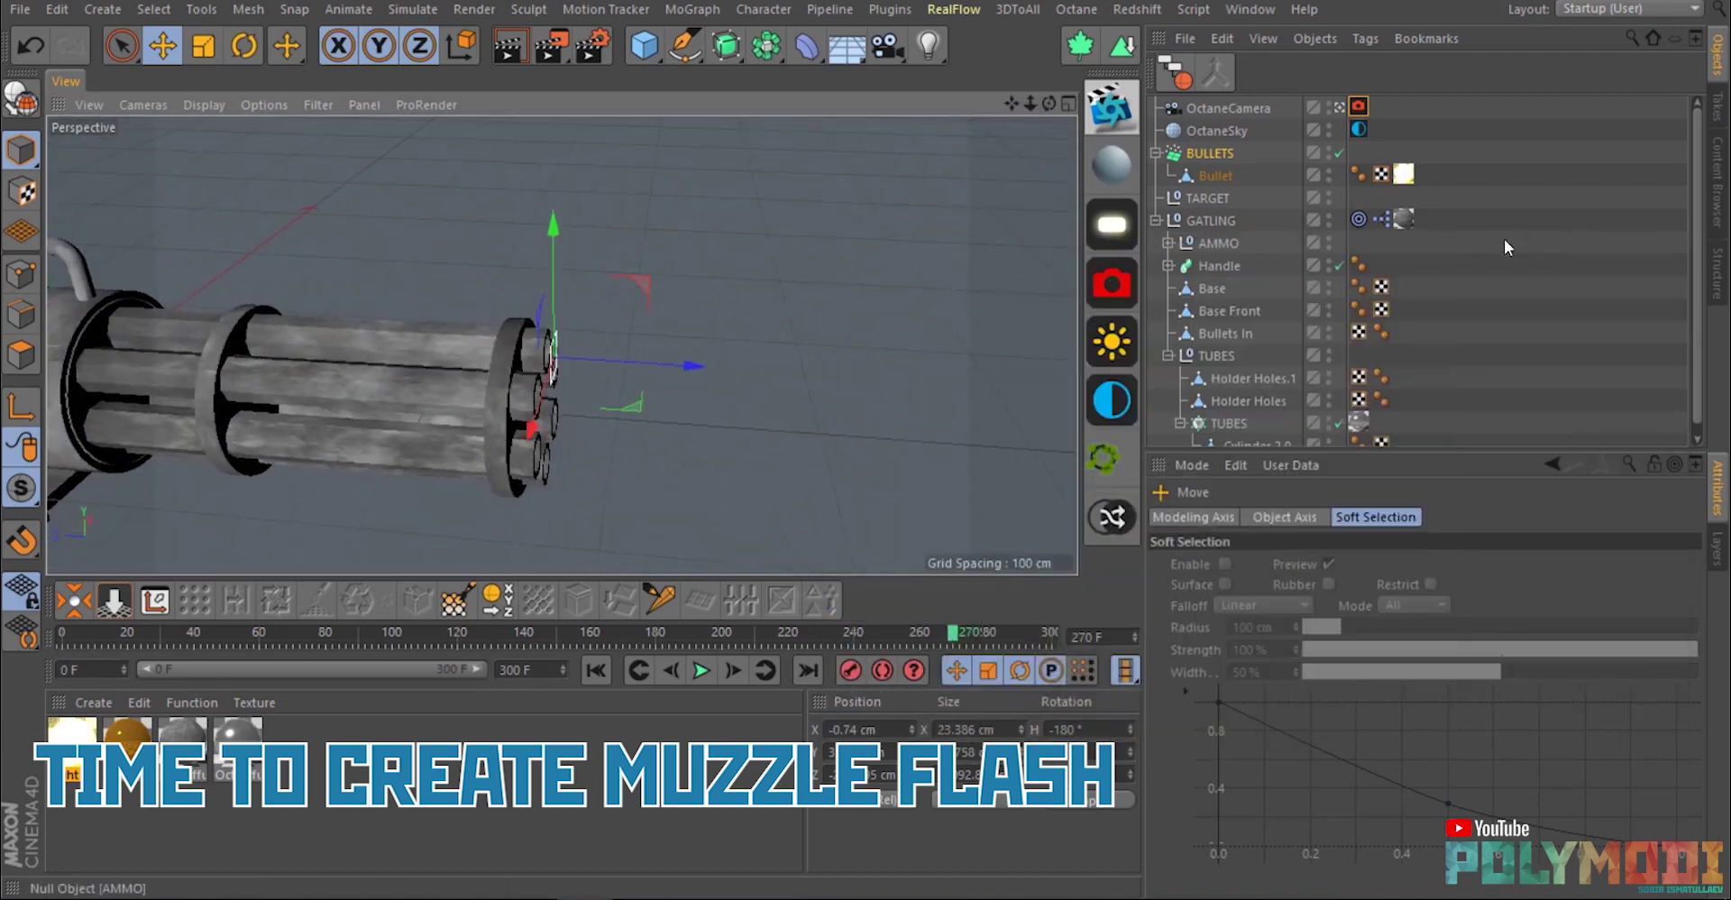
left_click(685, 45)
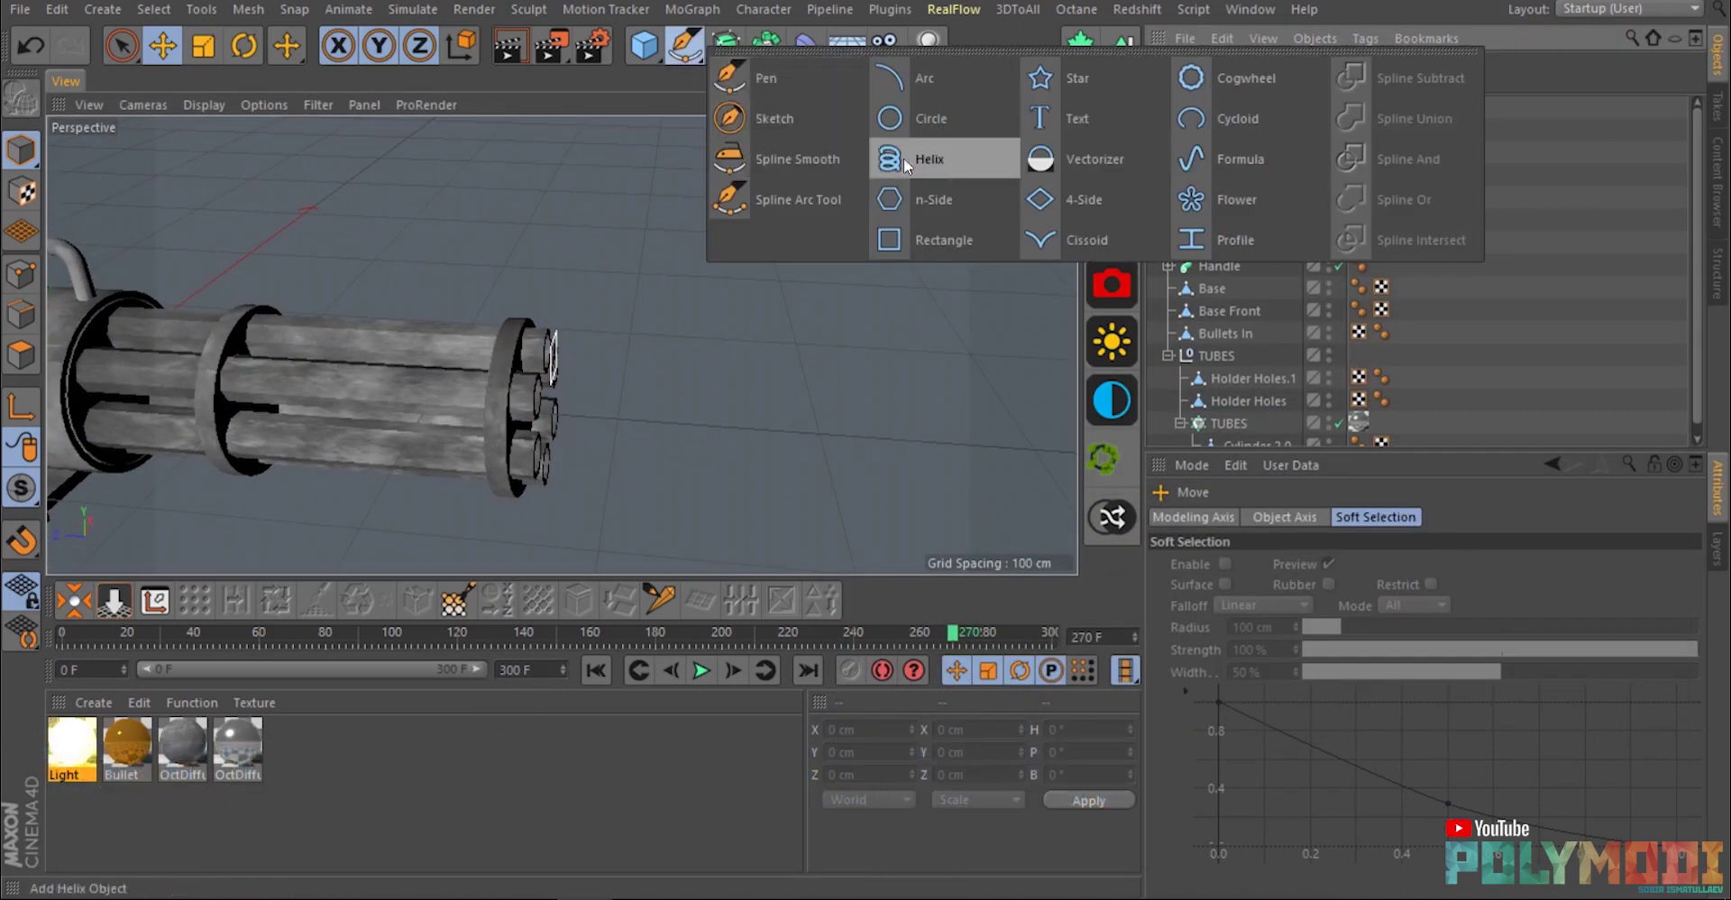
left_click(1210, 207)
left_click_drag(104, 364, 326, 365)
Scale the Flower spline down to about 147 cm wide and shift it vertically to about Y 29.7 cm.
key("t")
left_click_drag(791, 242, 492, 496)
key("e")
left_click_drag(560, 369, 563, 342)
middle_click(563, 343)
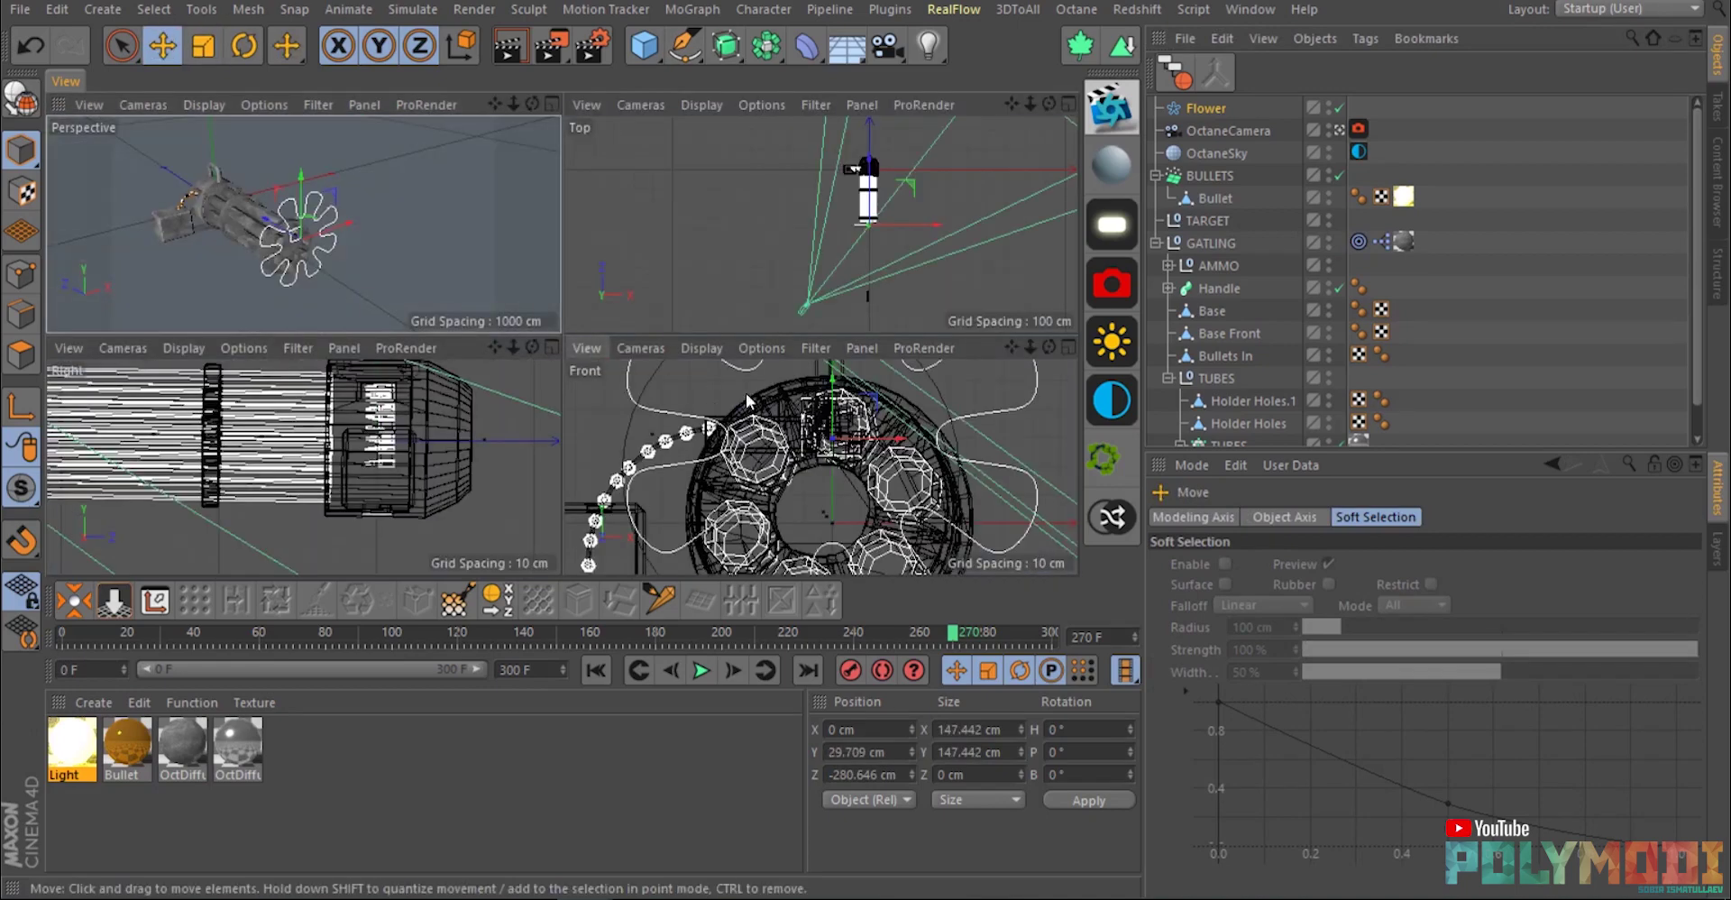
In the front view, shrink the Flower spline to about 83 cm wide and align it with the upper barrel at about Y 29.6 cm.
middle_click(778, 384)
left_click_drag(587, 229, 589, 187)
right_click_drag(665, 218, 620, 250, "alt")
scroll(620, 250, "down", 2)
key("t")
left_click_drag(621, 251, 532, 297)
key("e")
left_click_drag(629, 160, 626, 180)
middle_click(627, 180)
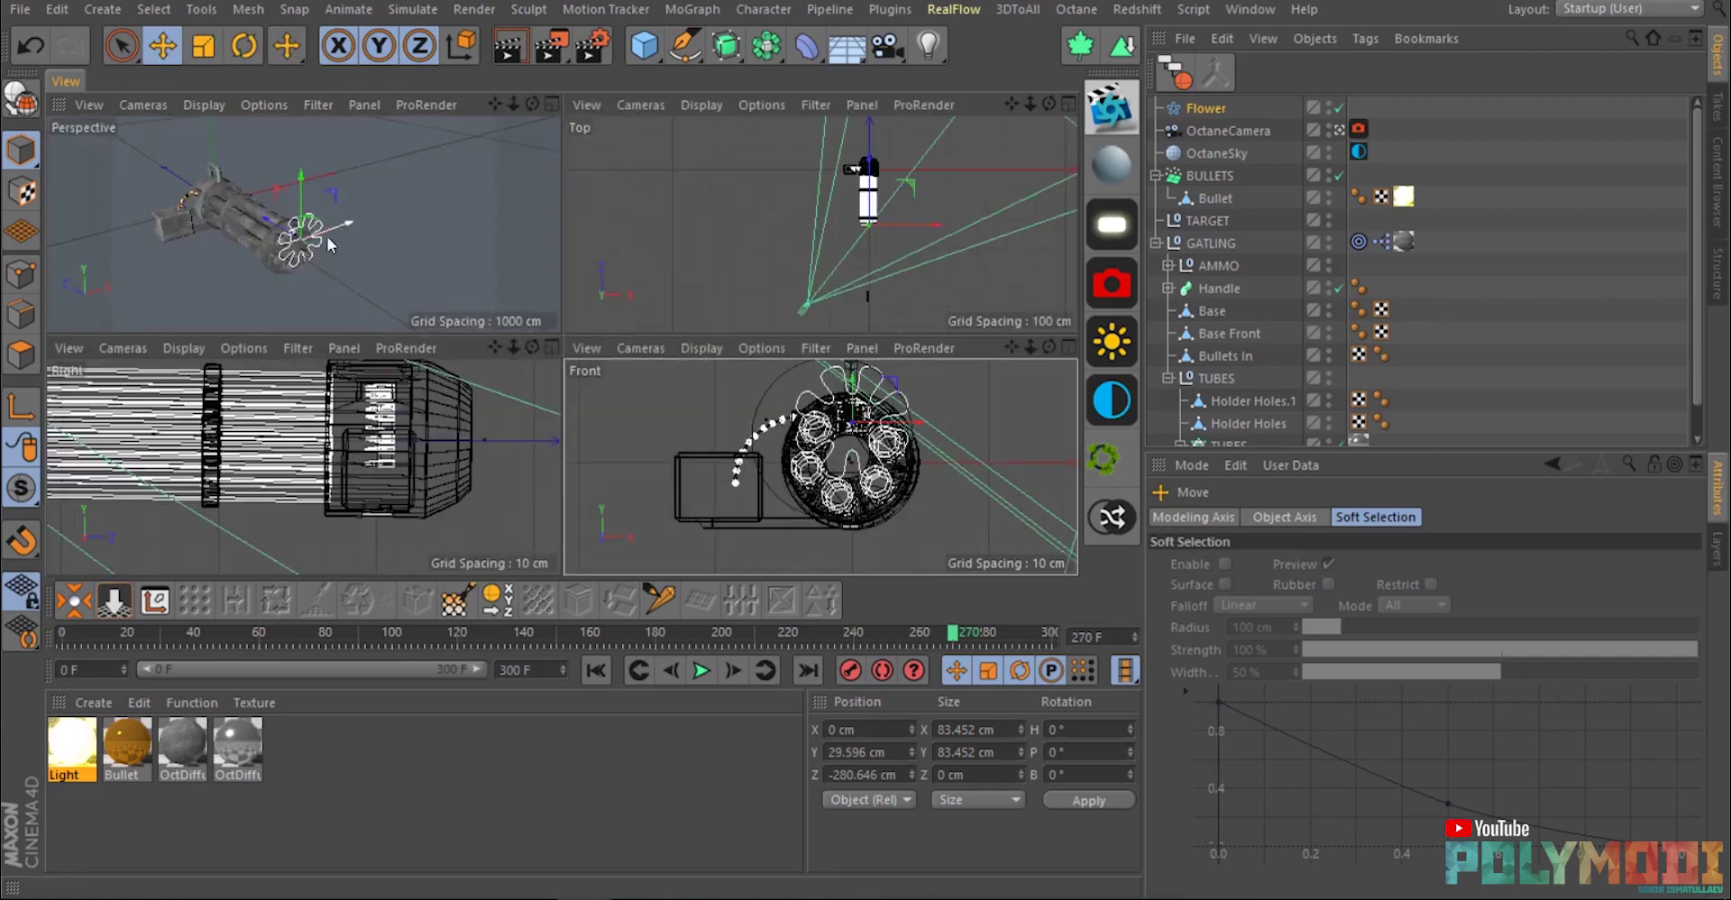
Move the Flower spline closer to the barrel tips at about Z -274 cm and show its object properties.
middle_click(276, 251)
scroll(579, 376, "up", 3)
left_click_drag(579, 376, 734, 344, "alt")
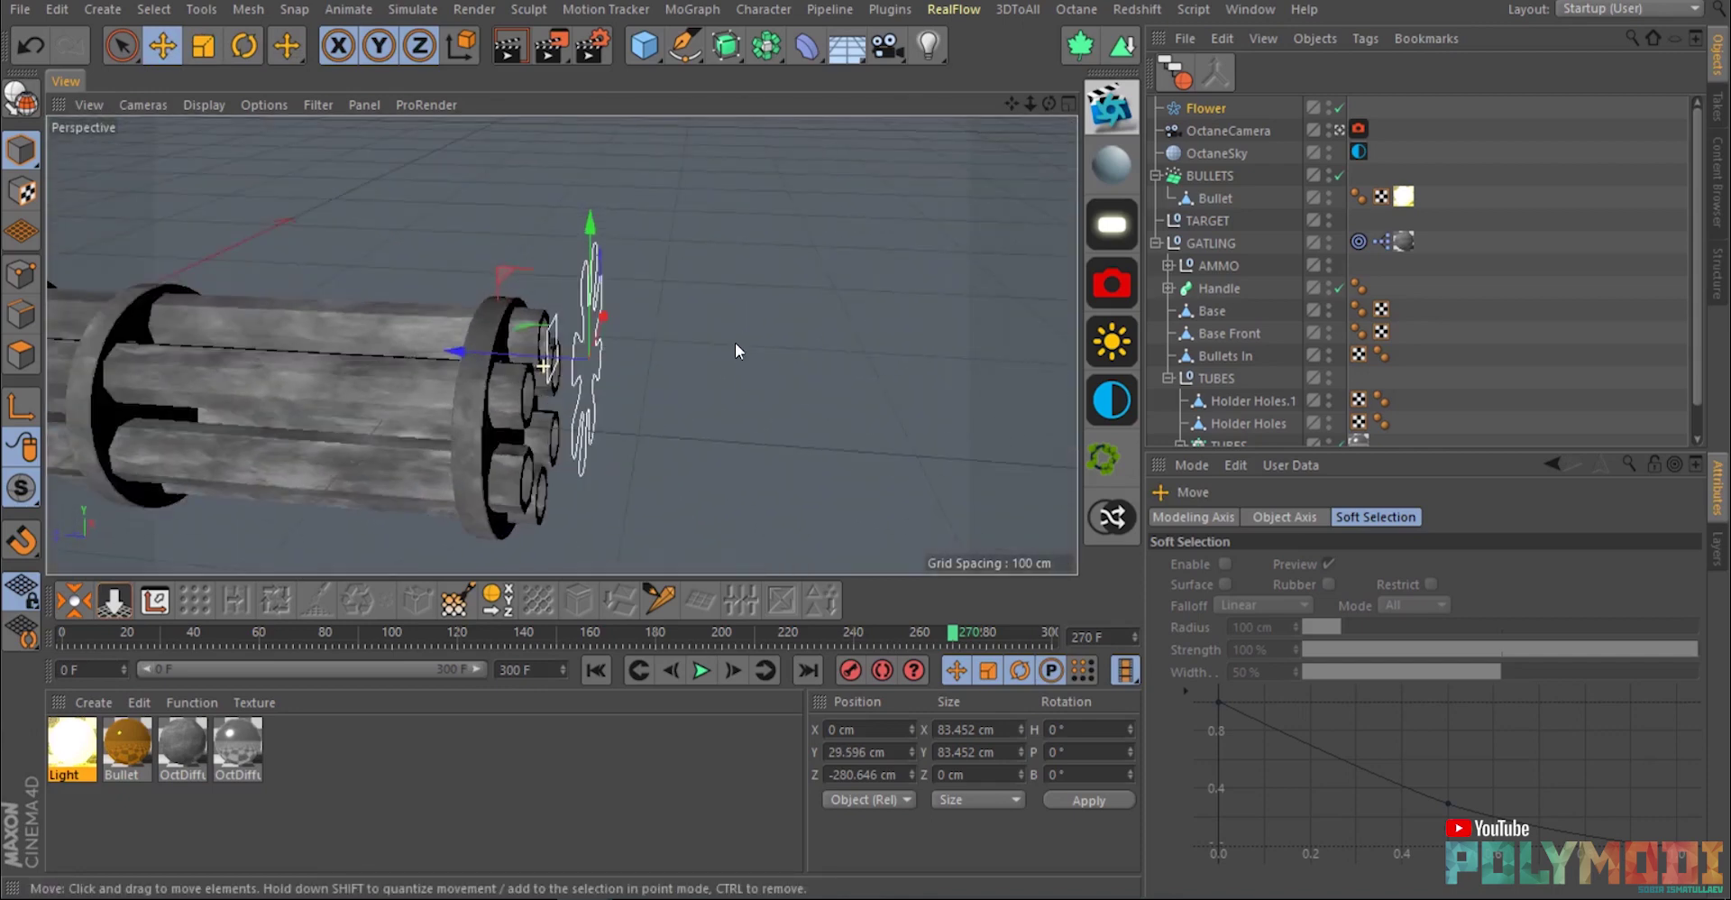
left_click_drag(512, 352, 490, 353)
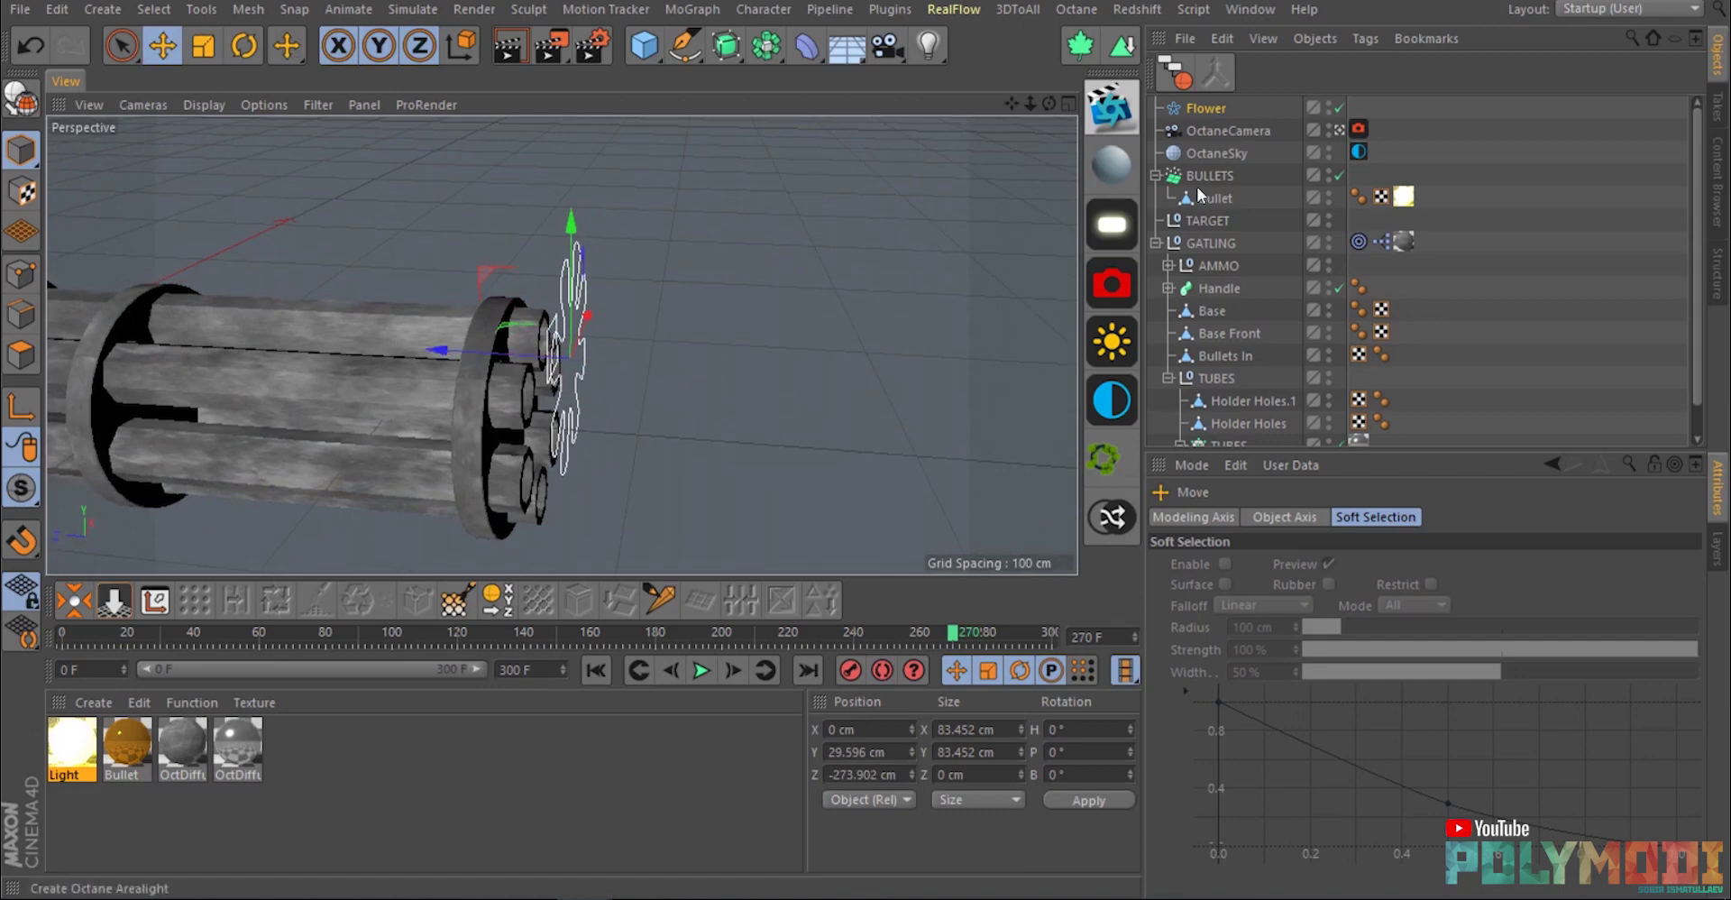
left_click(1207, 110)
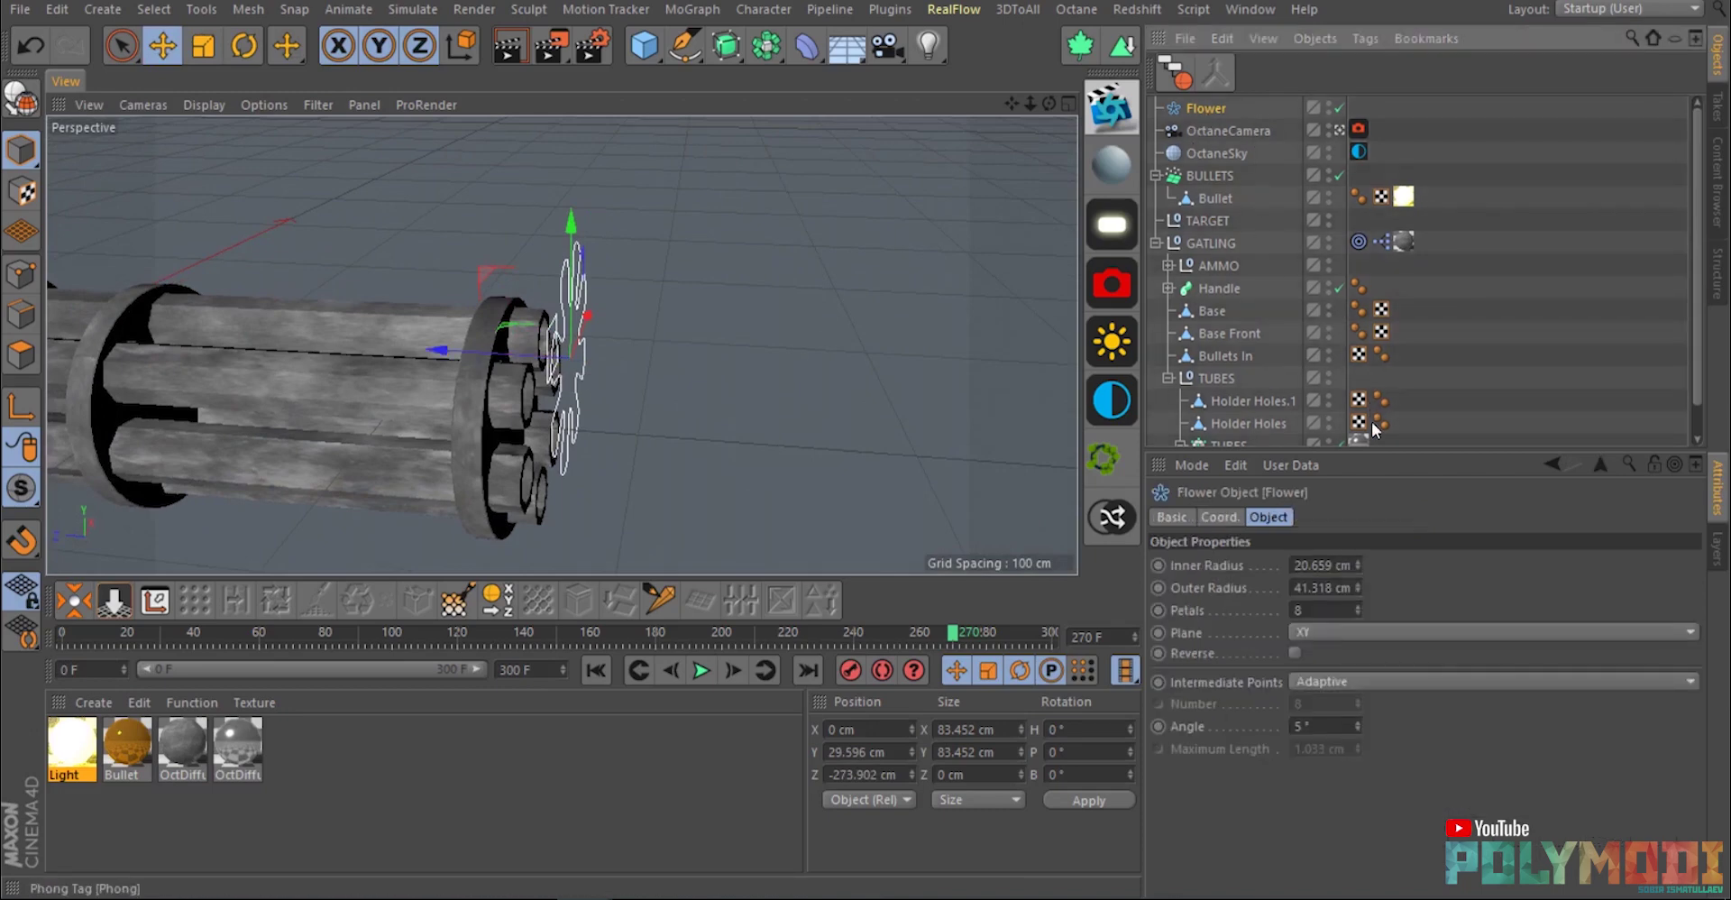
Reduce the Flower spline in front of the barrels to 7 petals.
left_click_drag(641, 433, 211, 391, "alt")
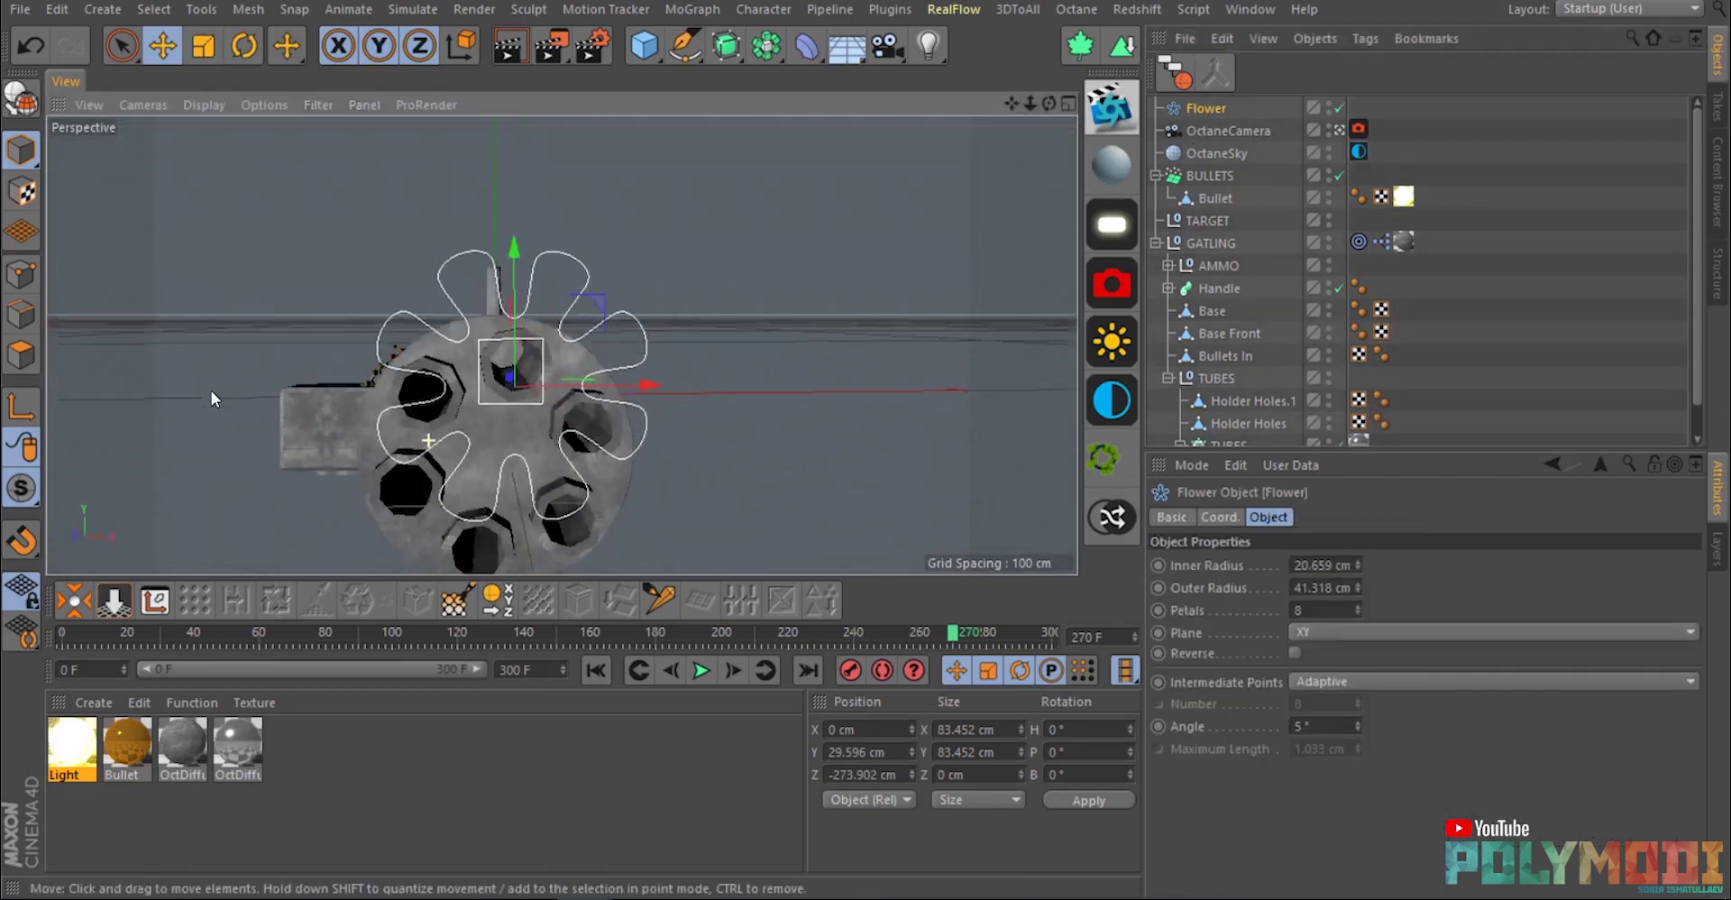
left_click(1220, 517)
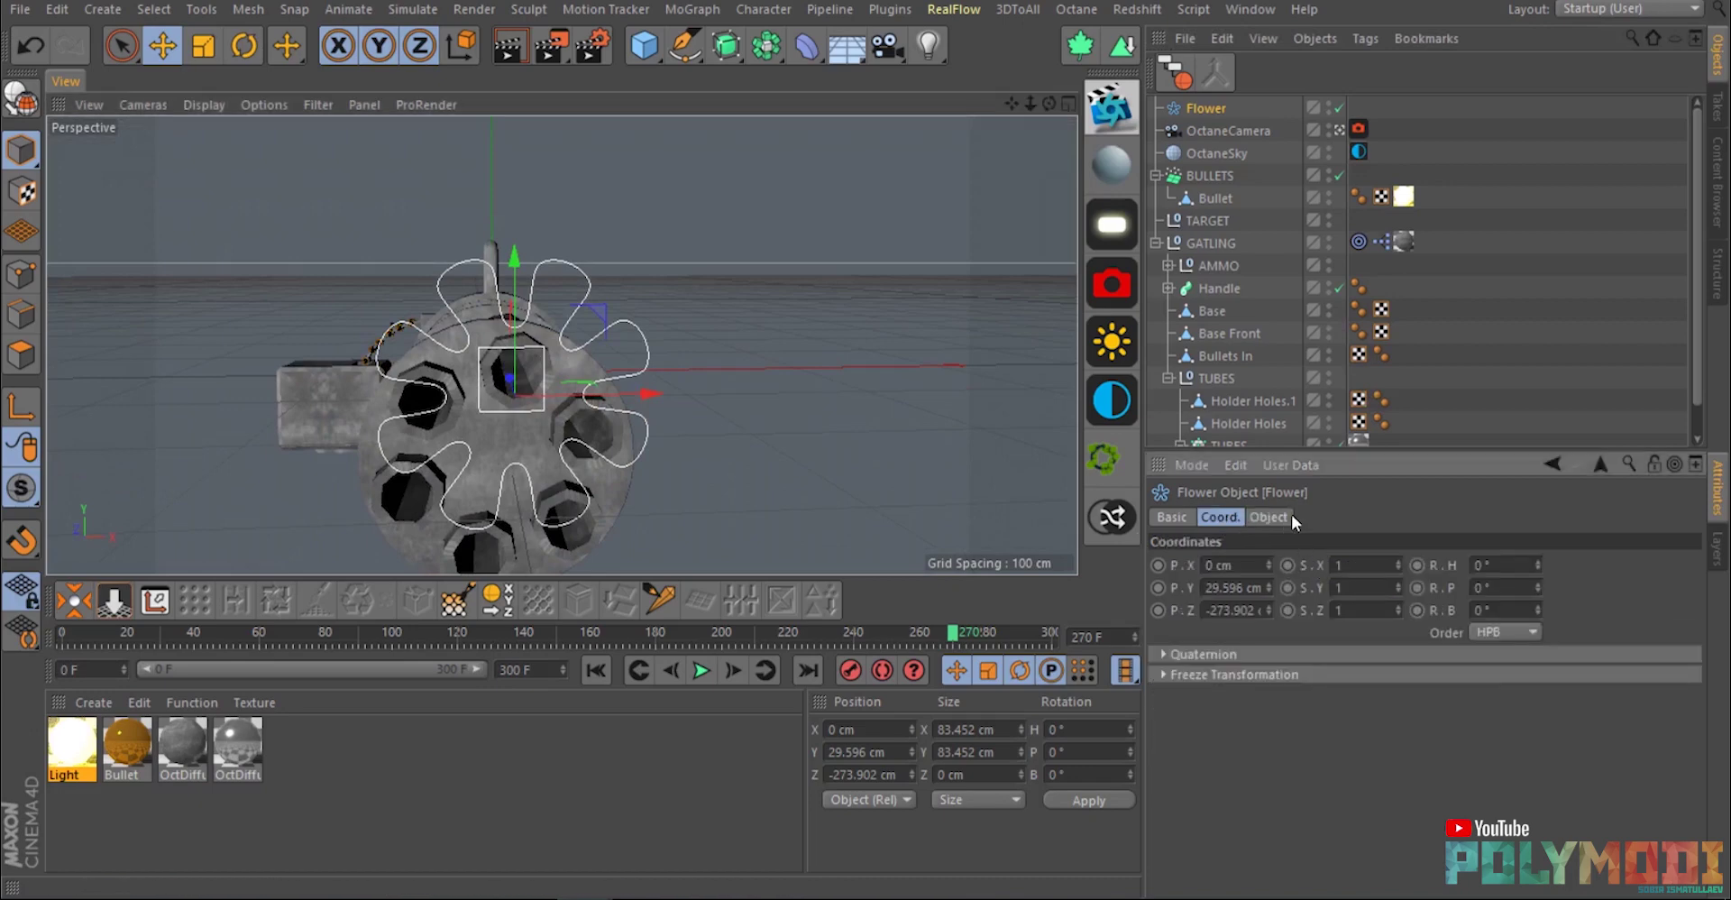
left_click(1268, 517)
left_click(1358, 613)
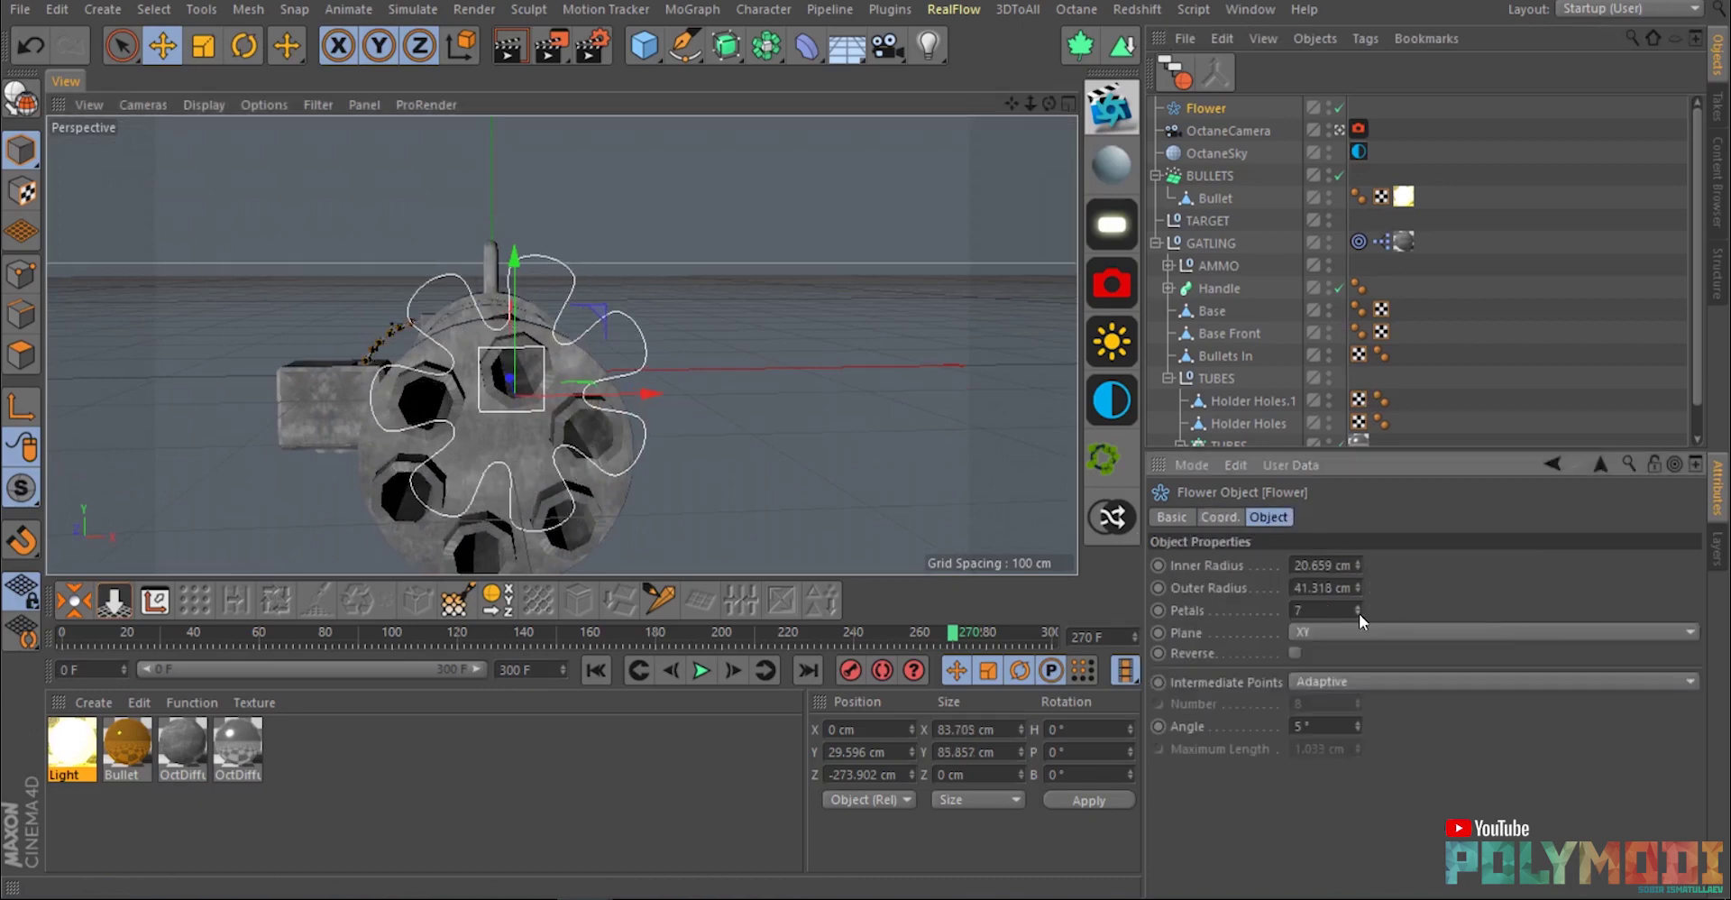
left_click_drag(462, 377, 794, 431, "alt")
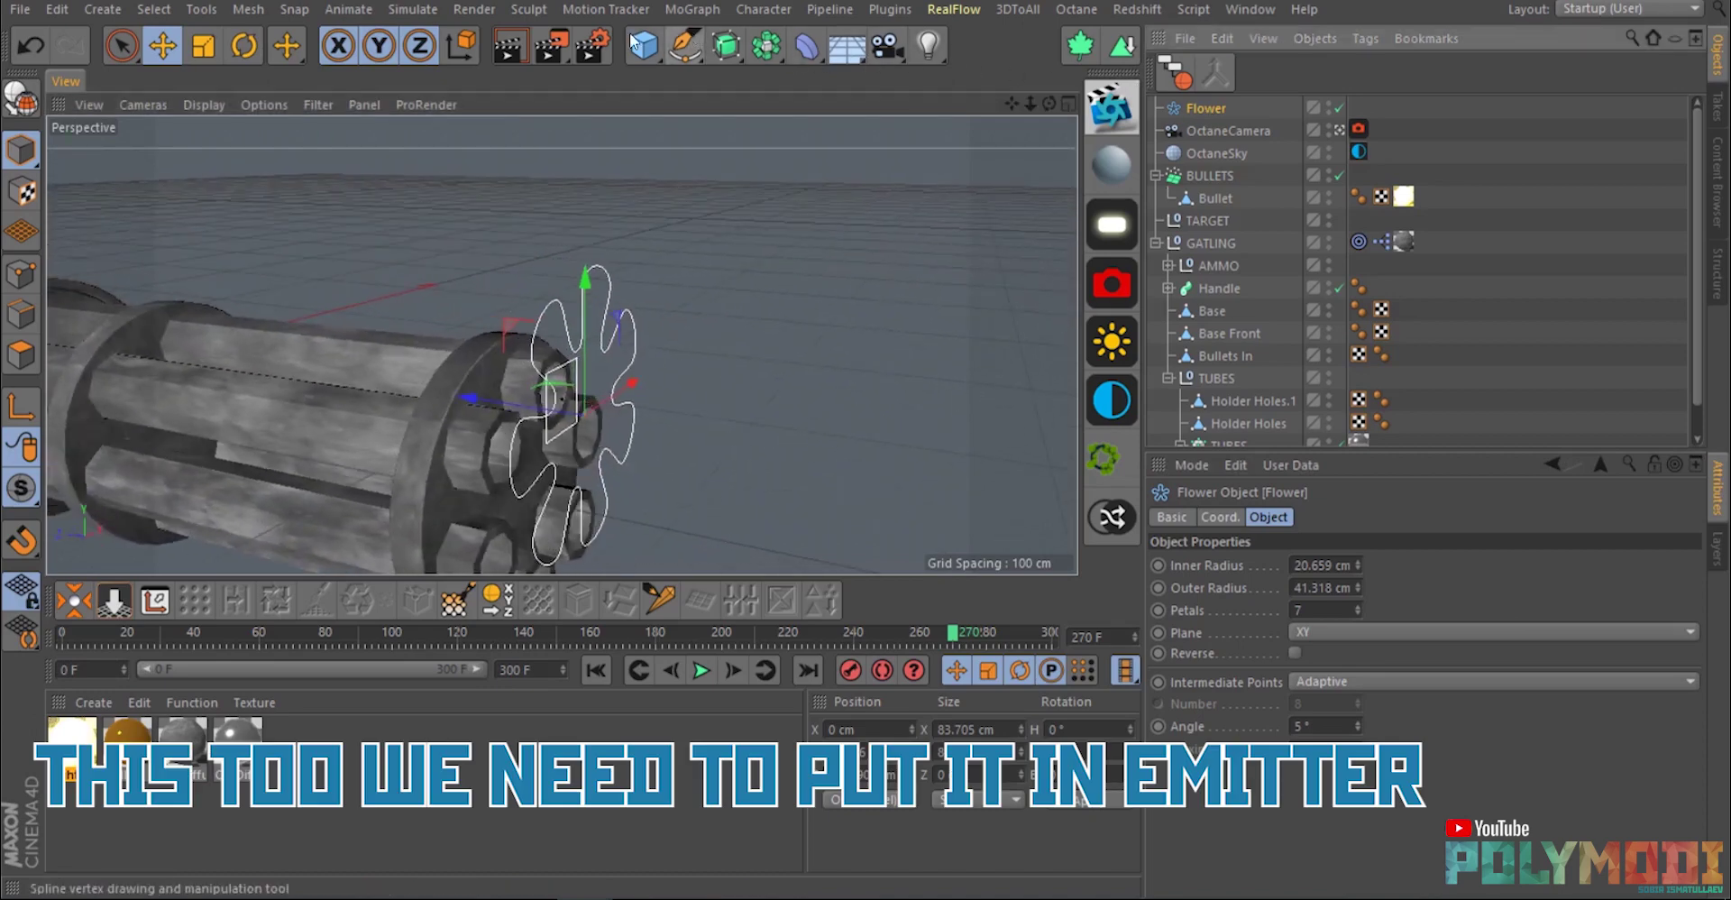
Add a particle Emitter at the Flower spline and pull the spline out of its hierarchy to the top level.
left_click(411, 10)
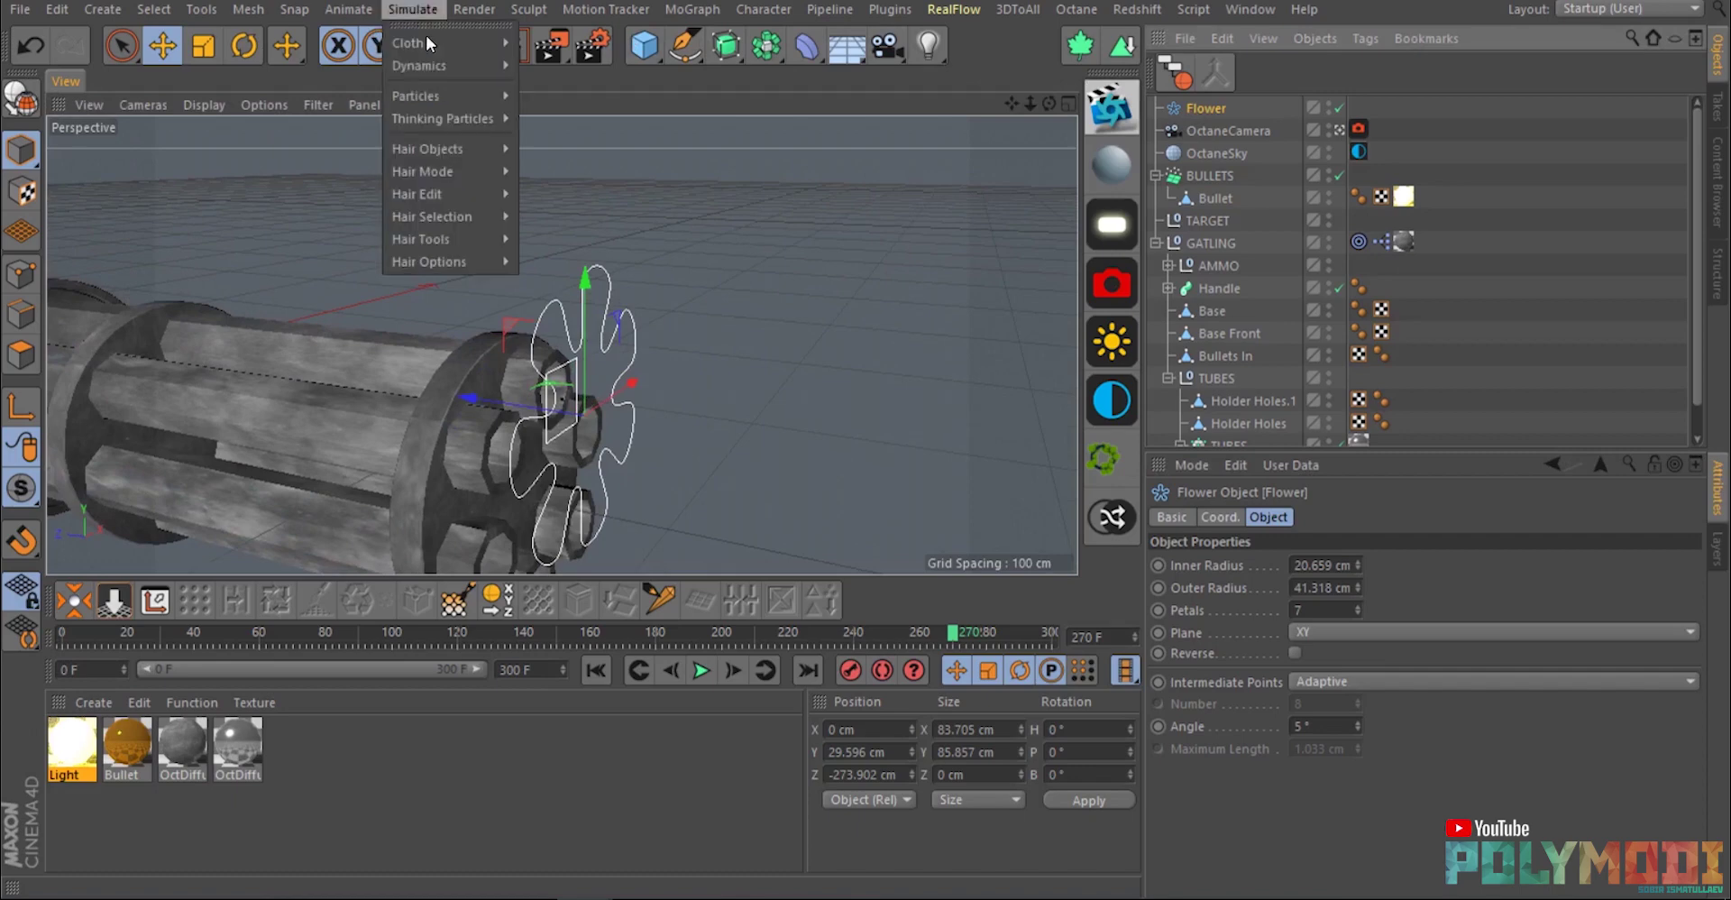
mouse_move(445, 96)
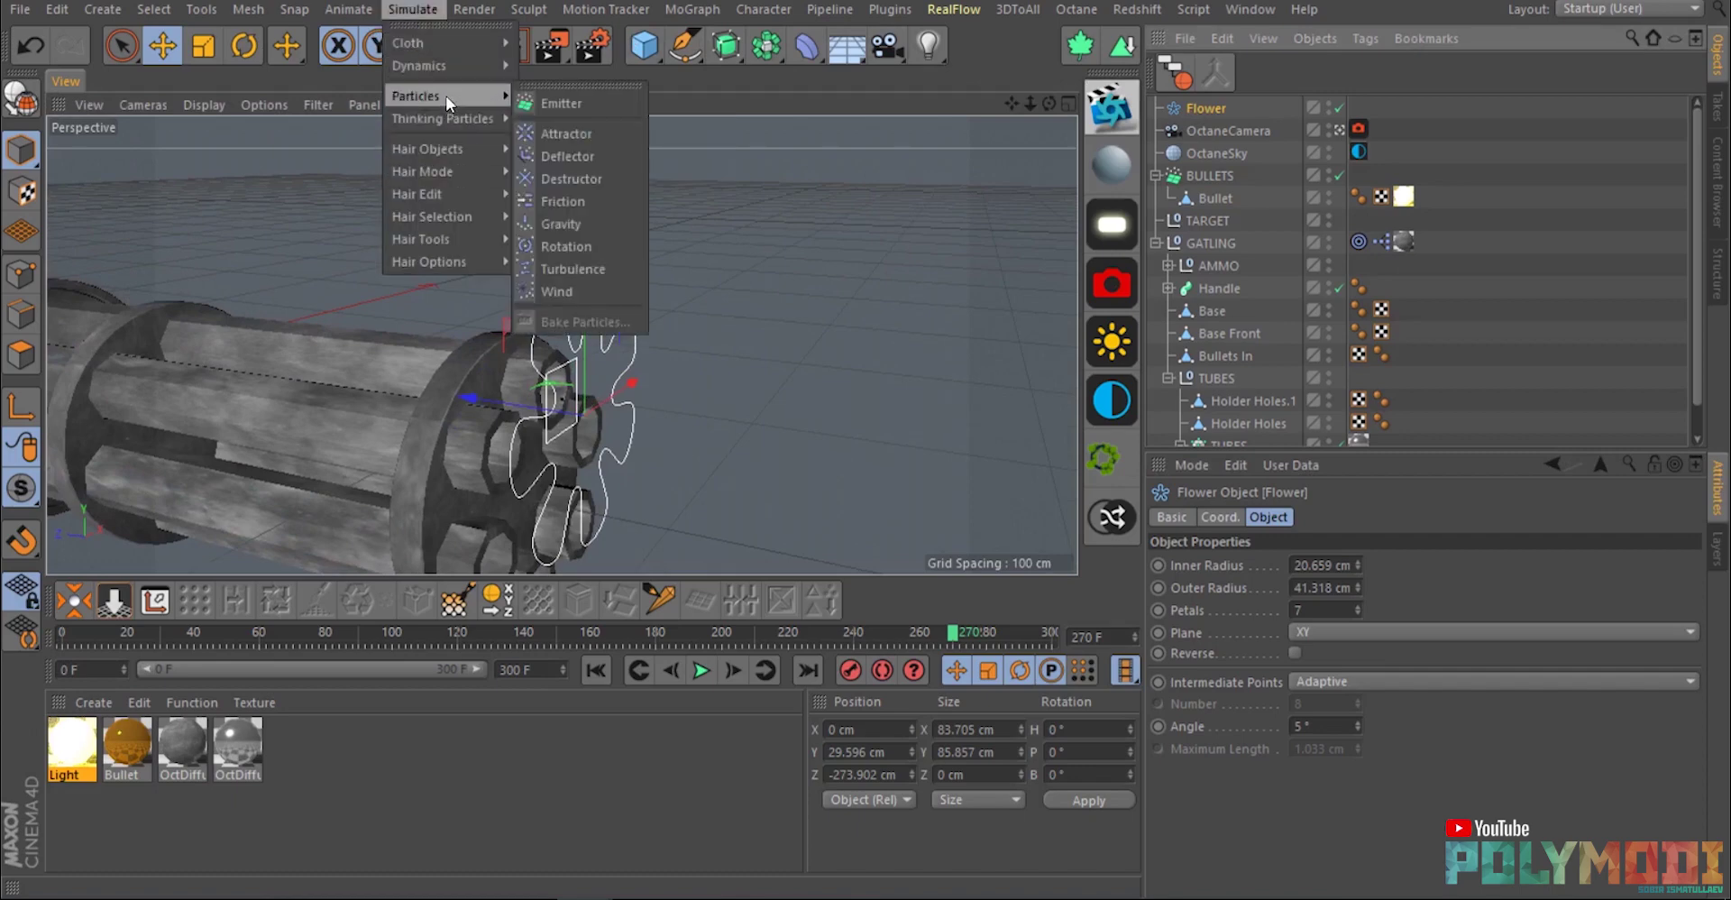
left_click(588, 105)
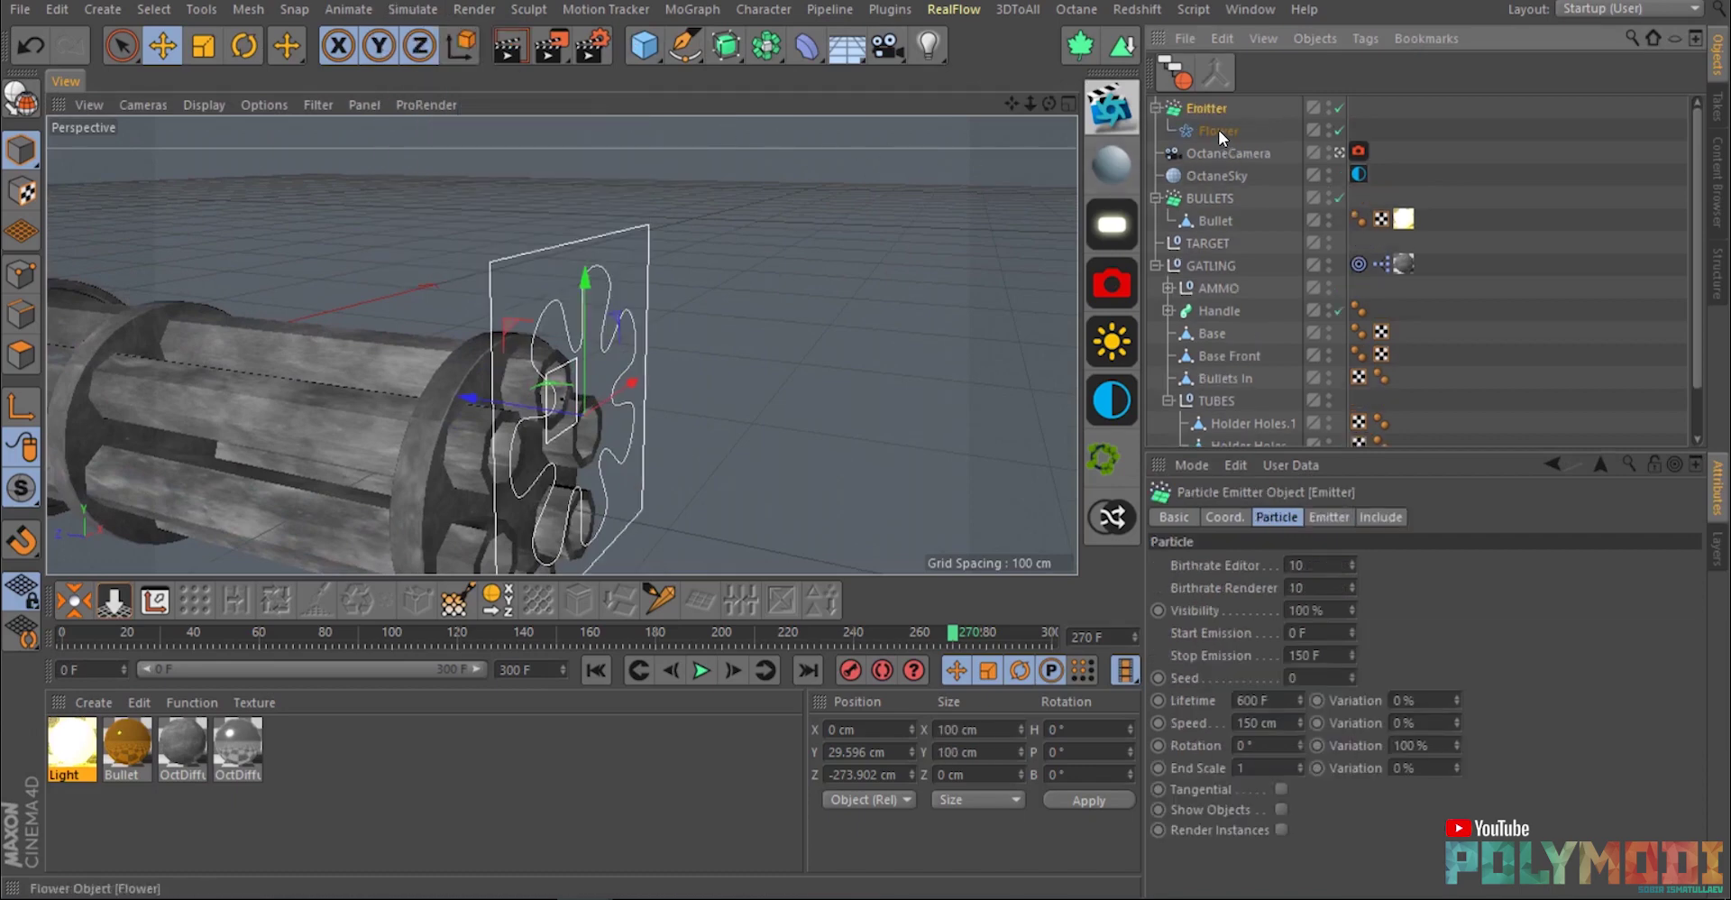
left_click(1213, 133)
left_click_drag(1212, 130, 1183, 95)
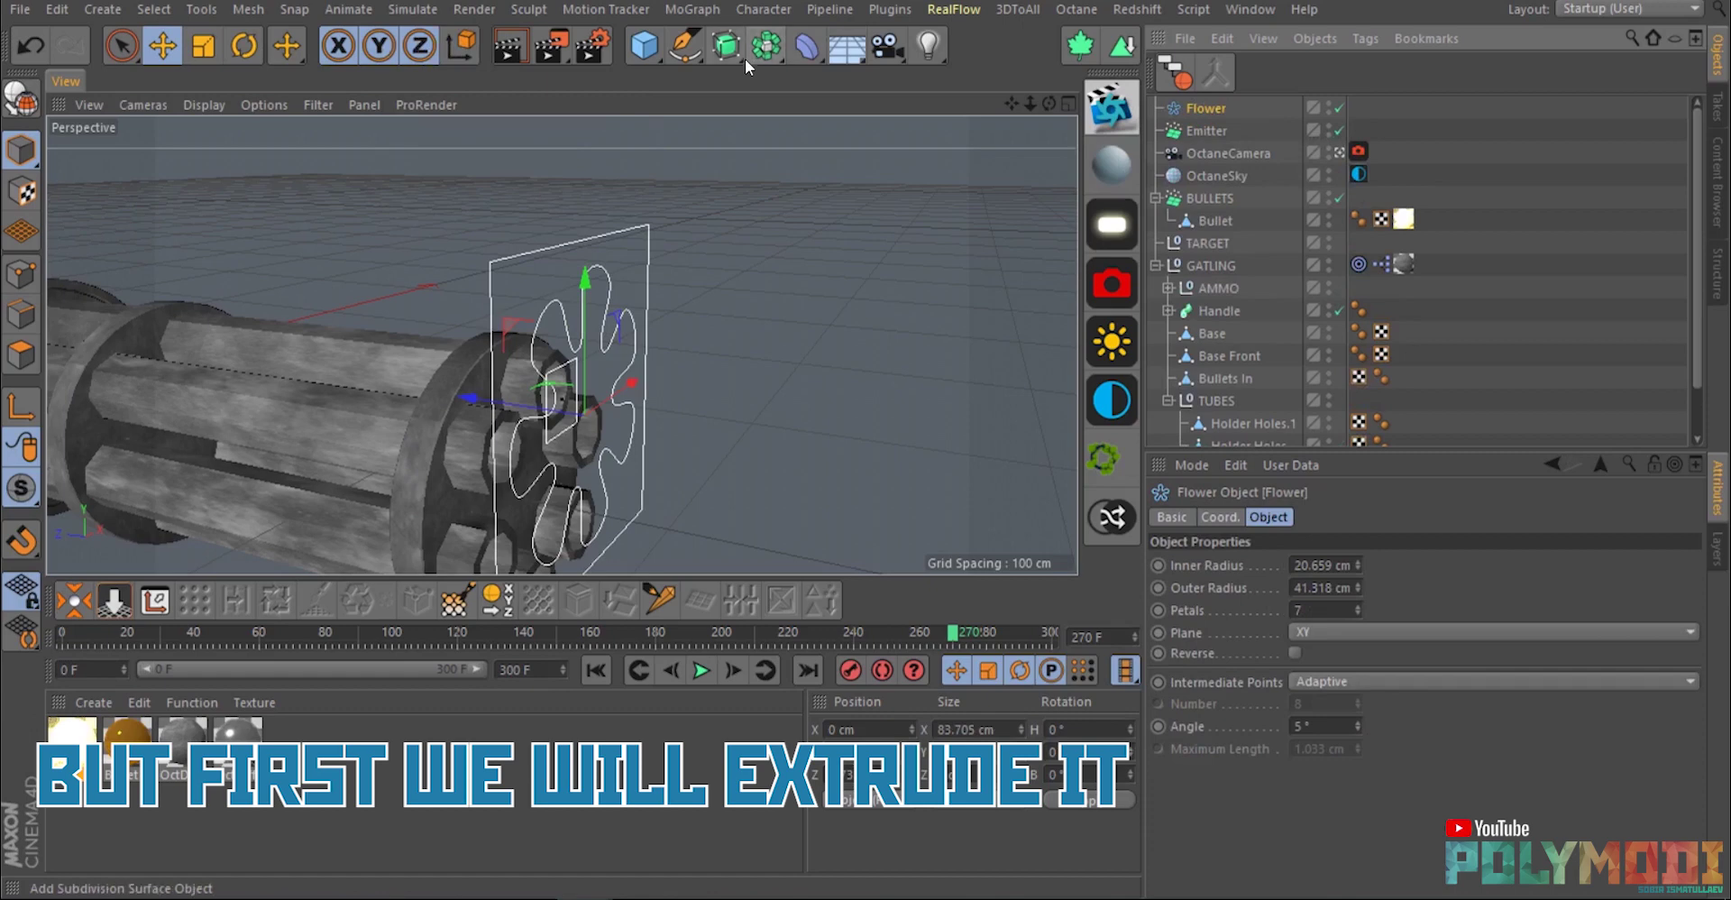
Place the Flower spline in an Extrude object and set its Z movement to -60 cm, away from the barrels.
left_click_drag(724, 52, 992, 79)
left_click_drag(932, 184, 618, 379, "alt")
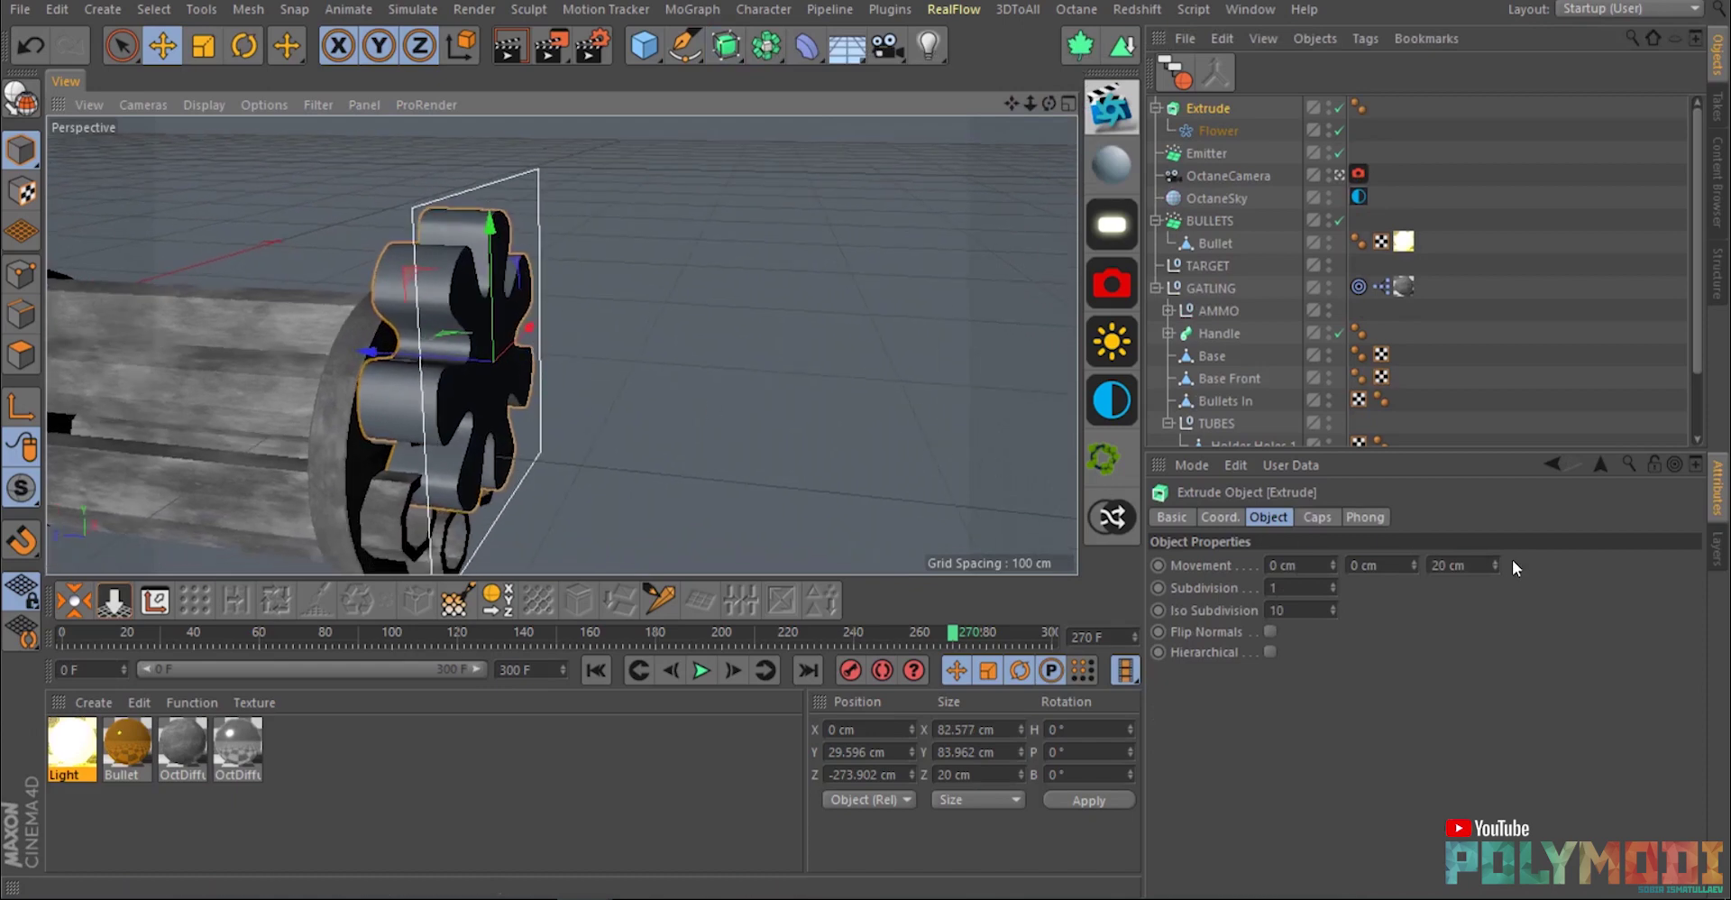
left_click_drag(1494, 565, 1494, 634)
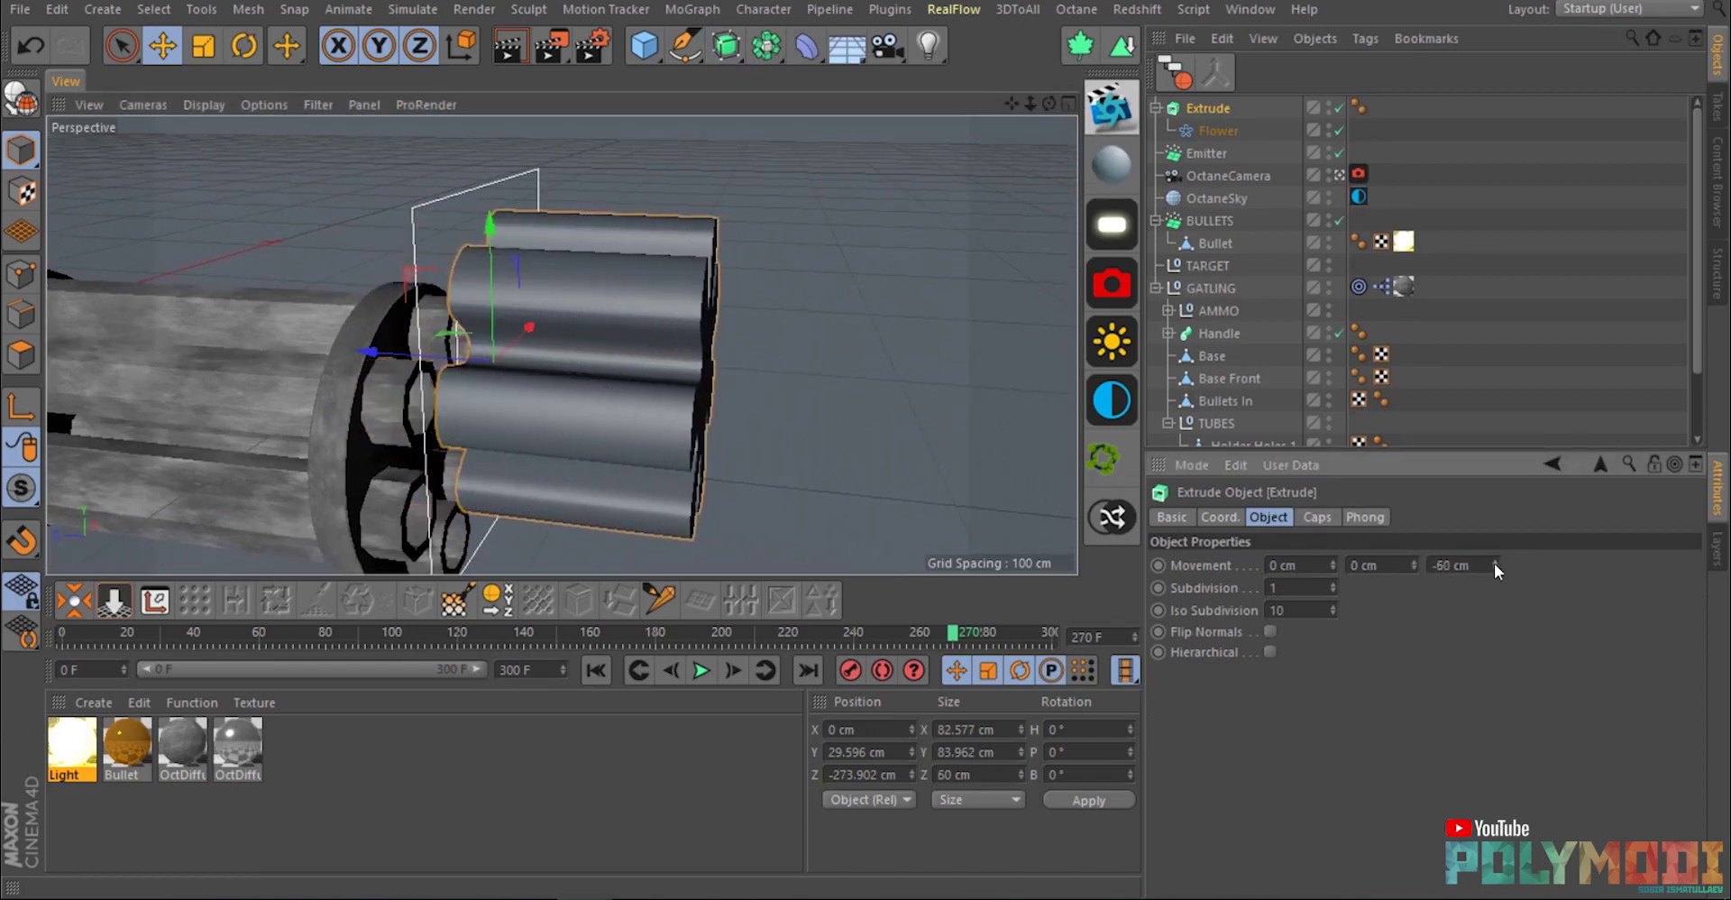
left_click_drag(732, 360, 532, 334, "alt")
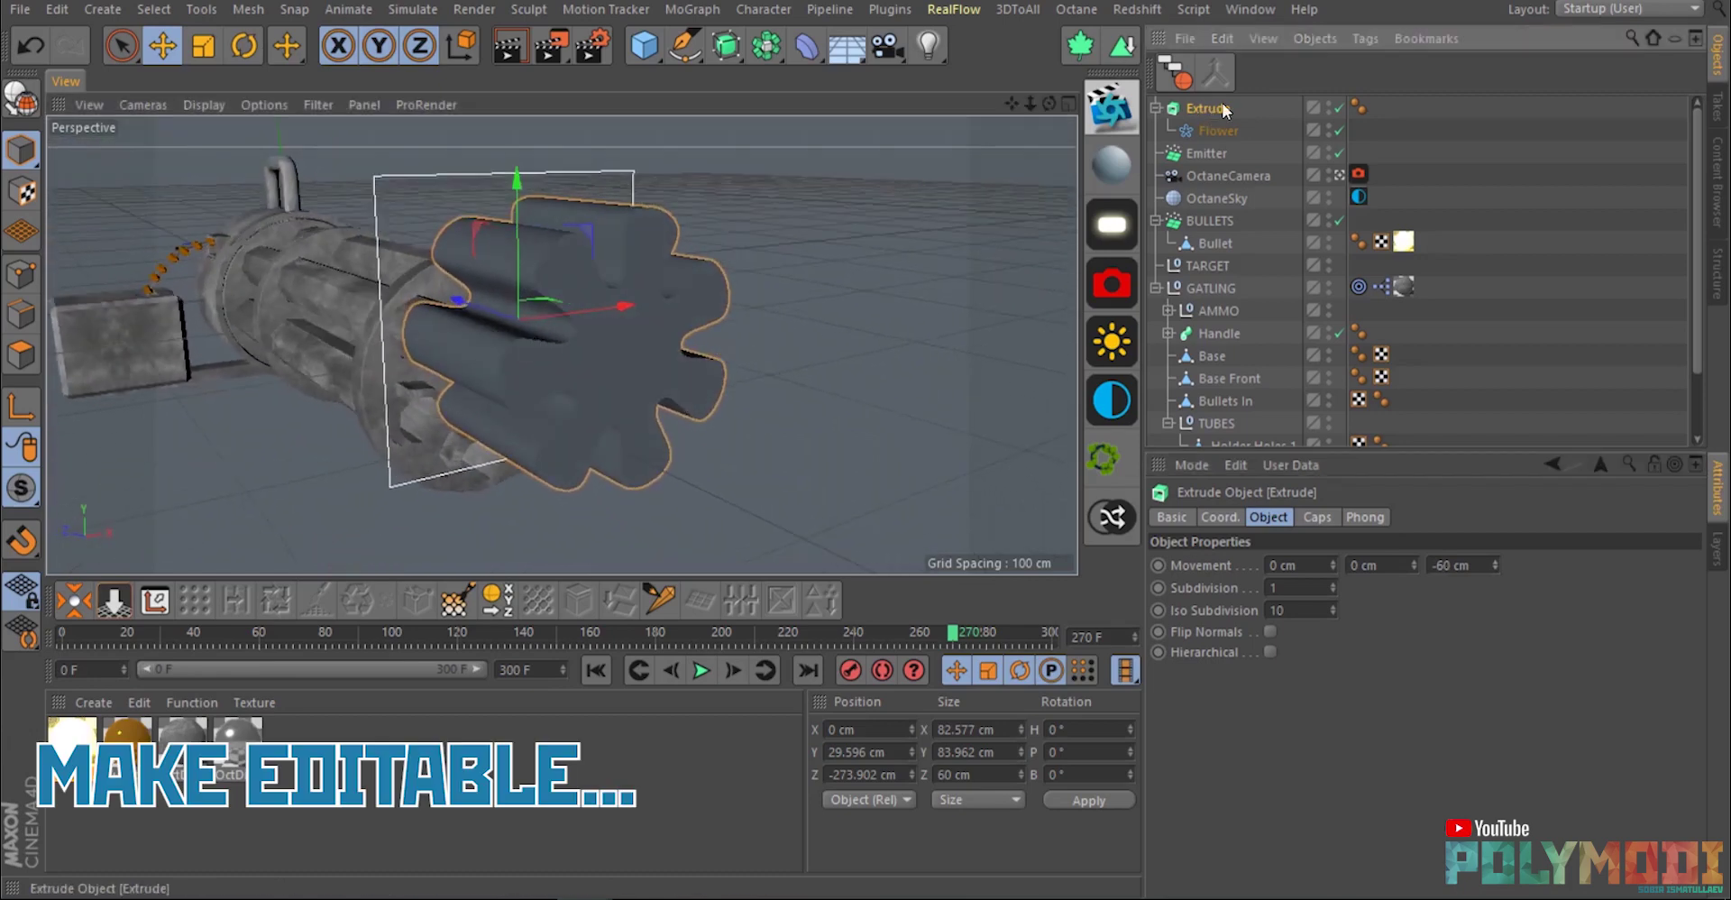
Make the Extrude object editable and merge it with its child parts into one polygon object, deleting the originals.
key("c")
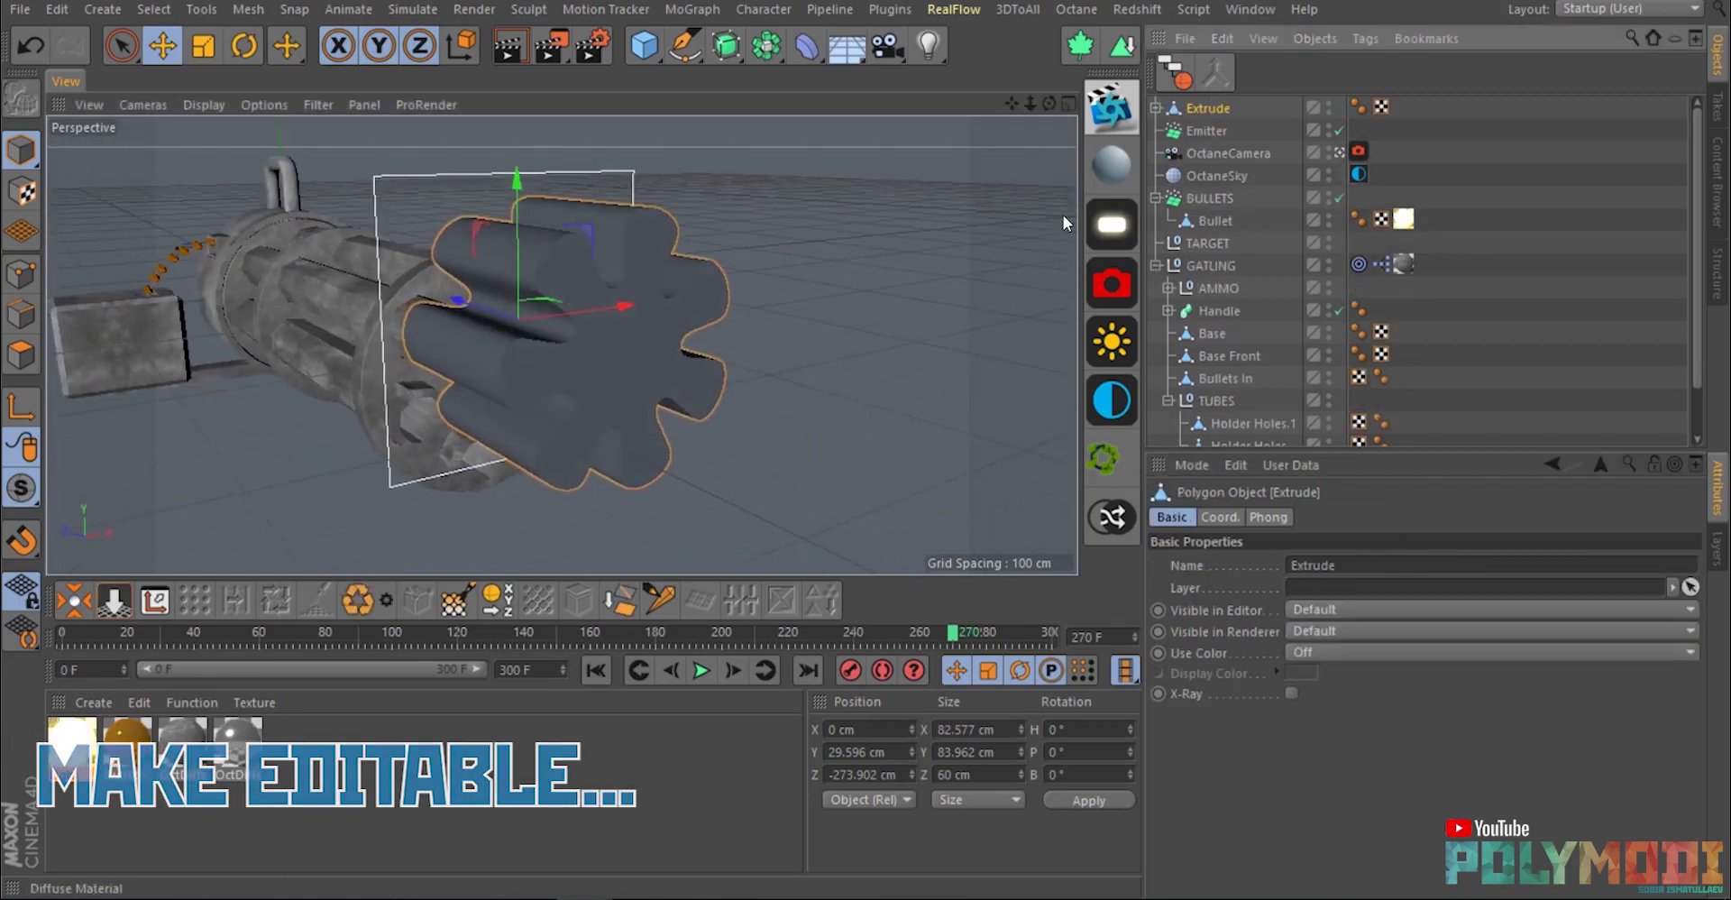
left_click(24, 356)
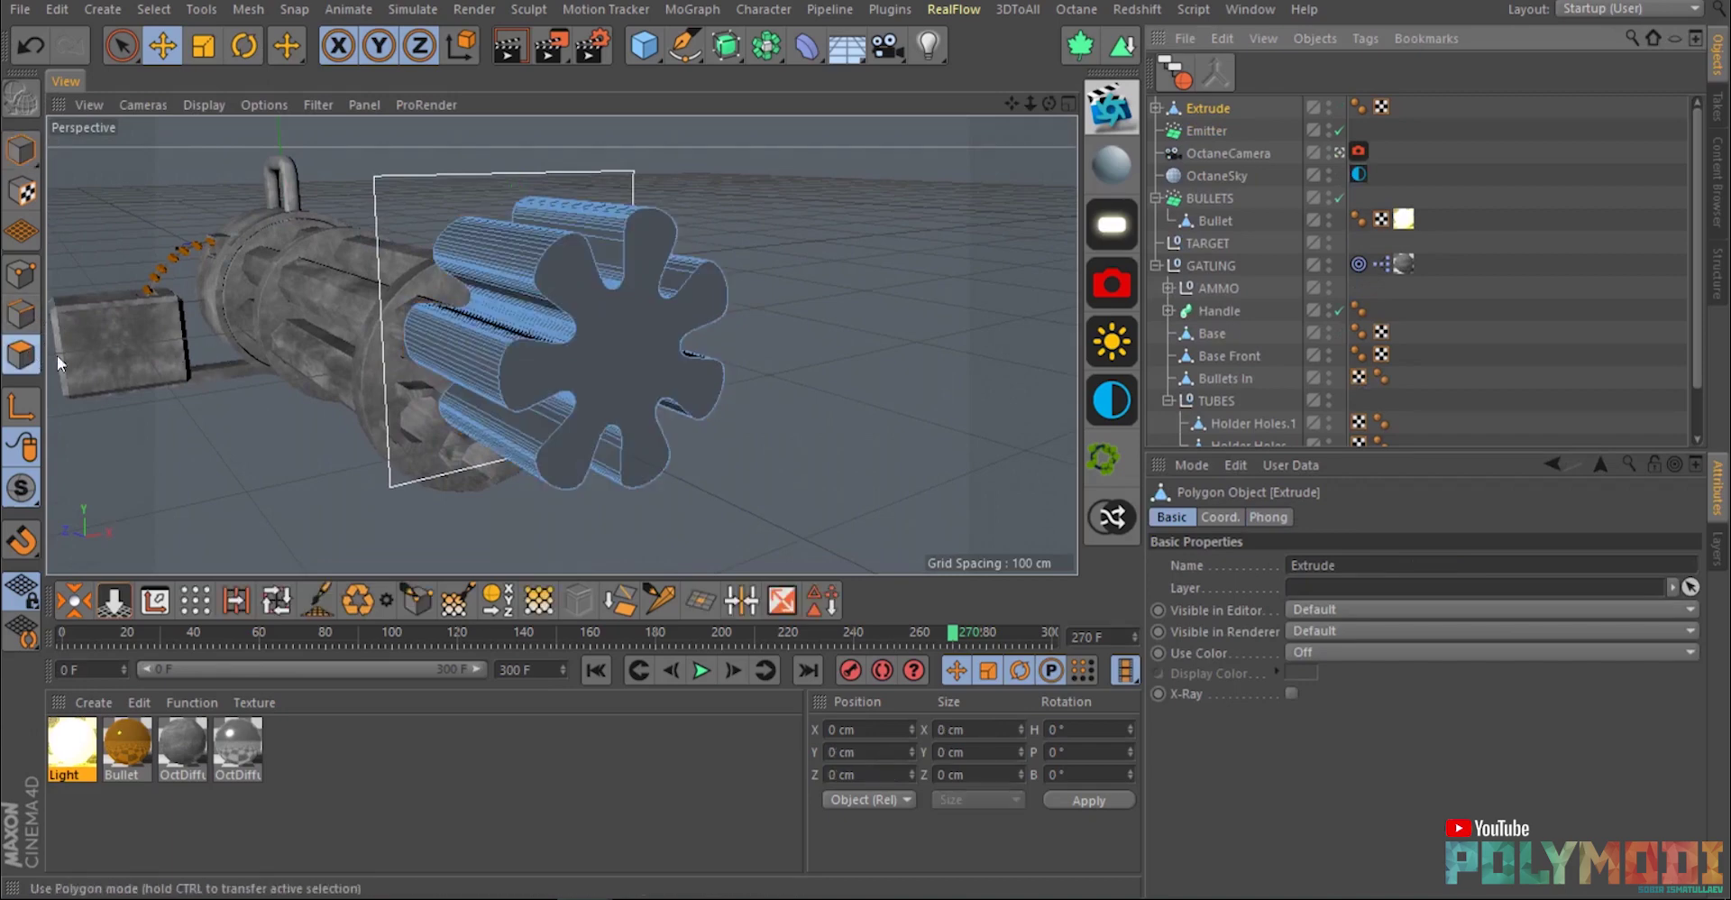
left_click(640, 339)
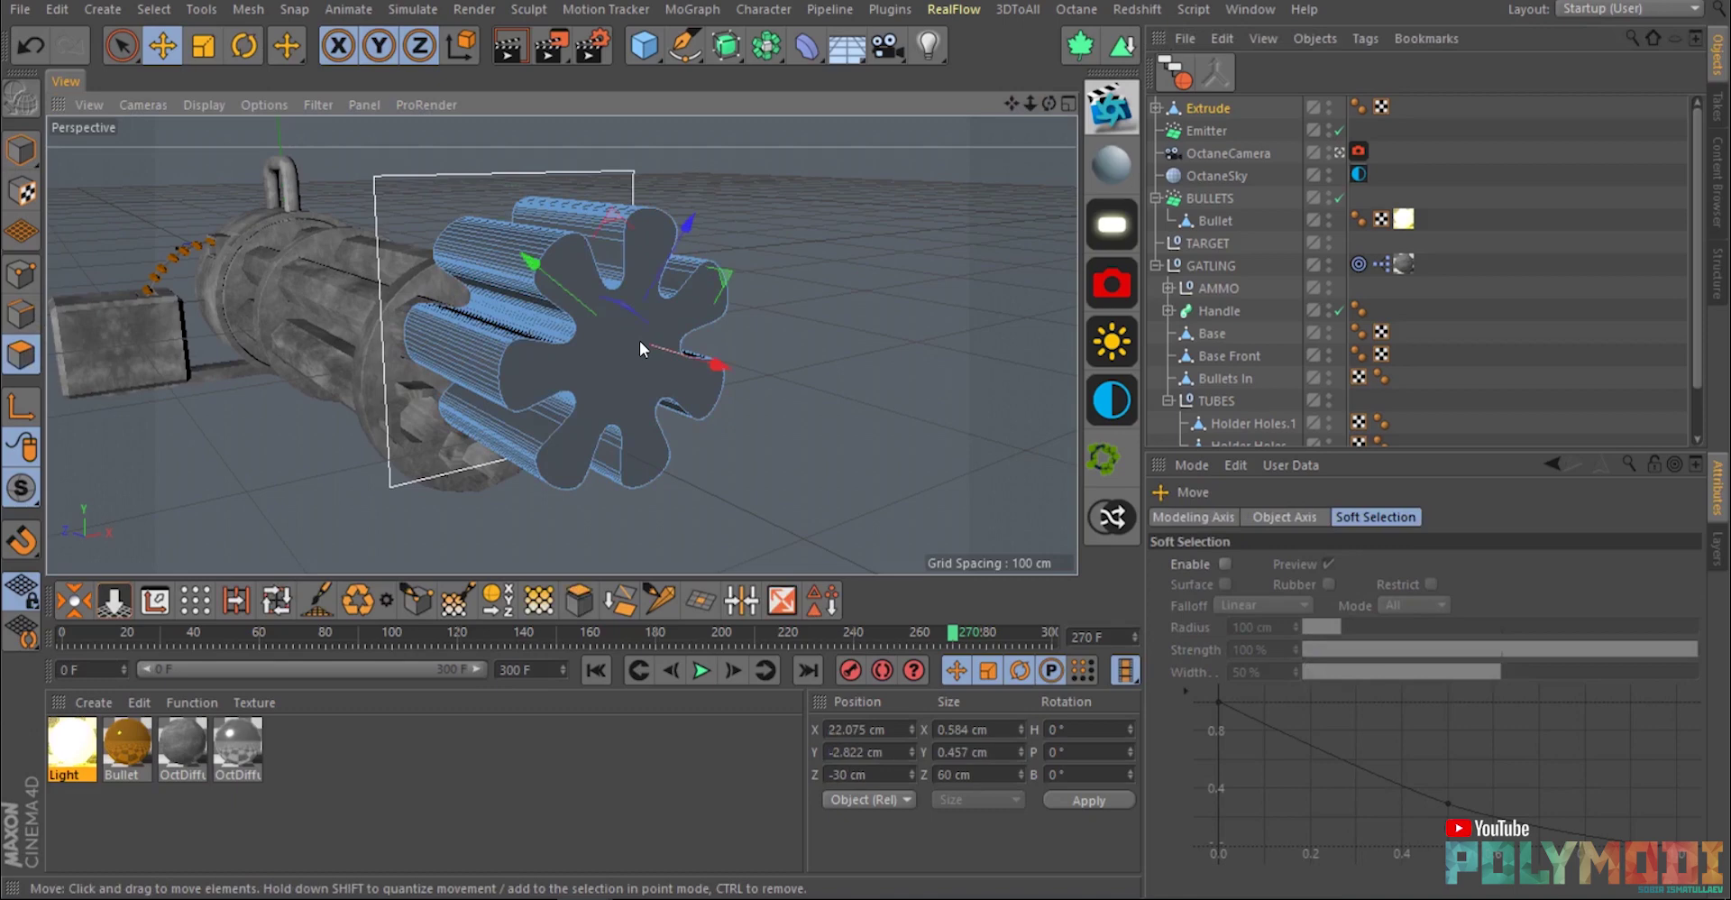
left_click(1193, 108)
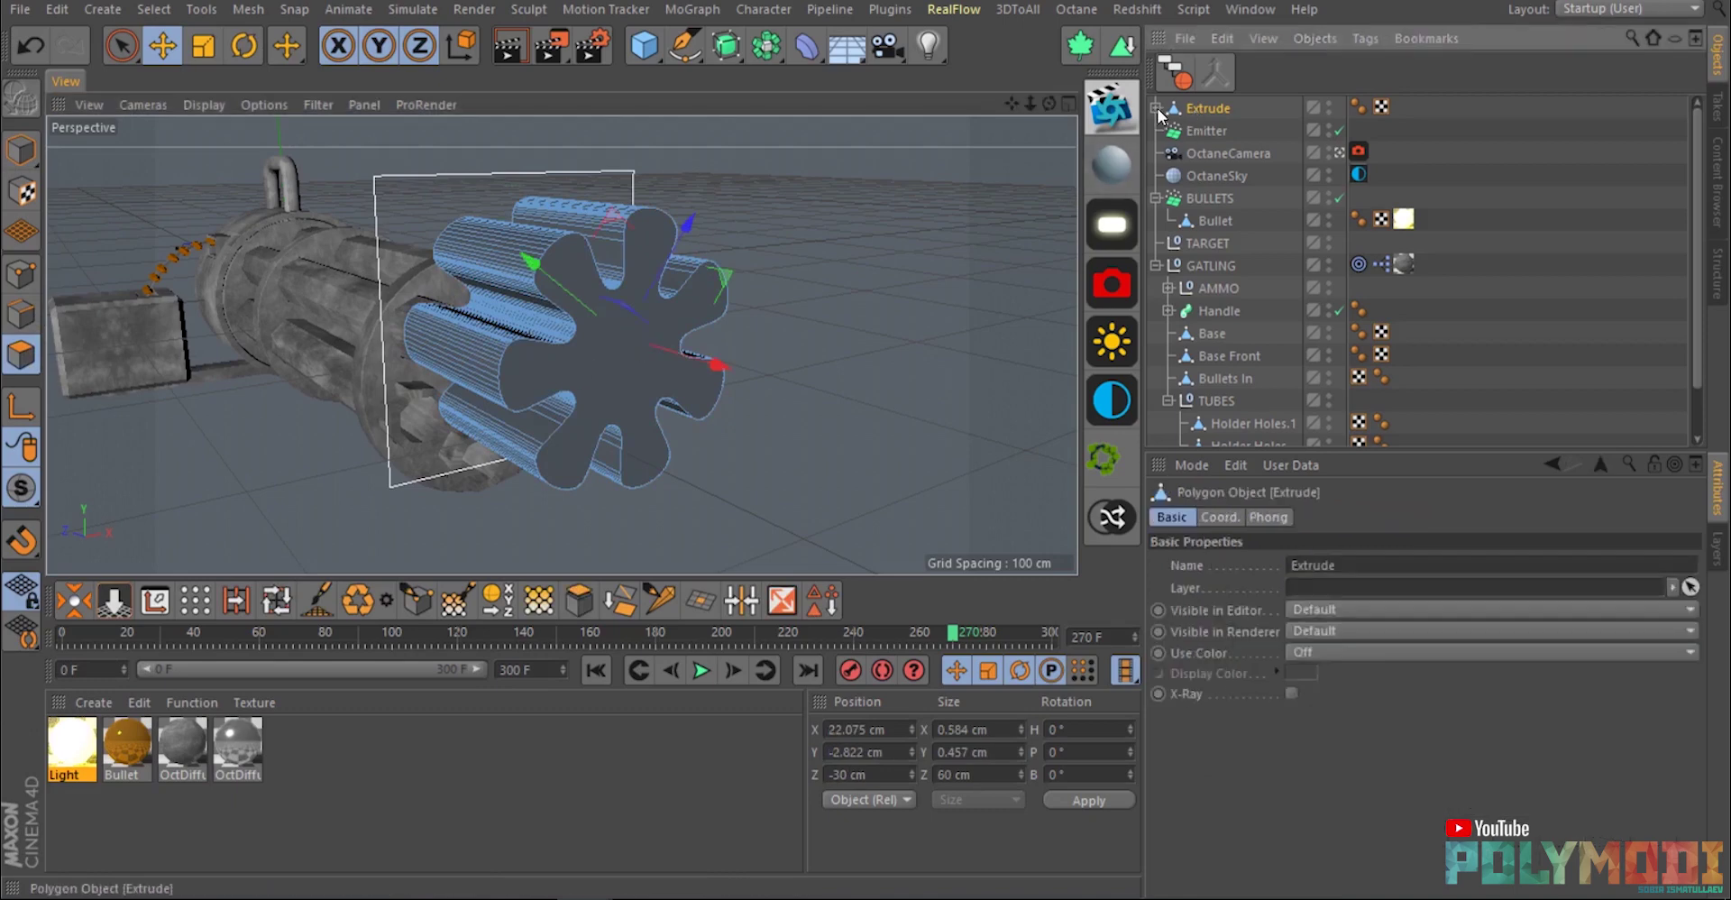
left_click(1217, 78)
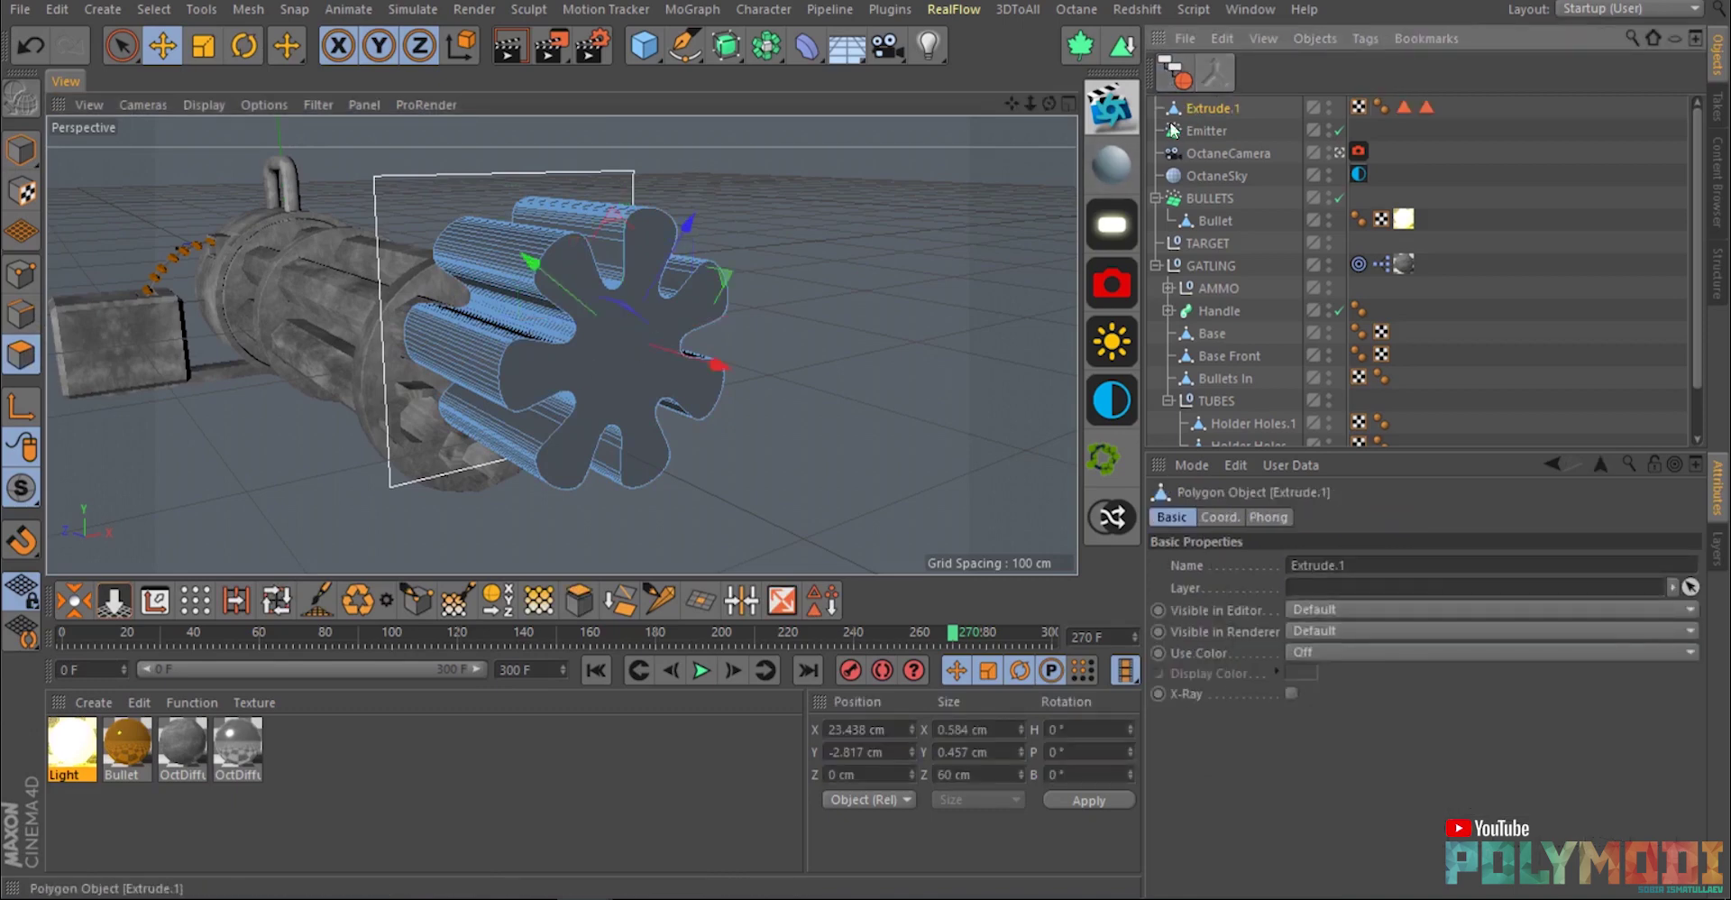
Try to scale down the front cap polygon of the extruded flower.
left_click(624, 313)
key("t")
left_click_drag(885, 236, 727, 438)
key("ctrl+z")
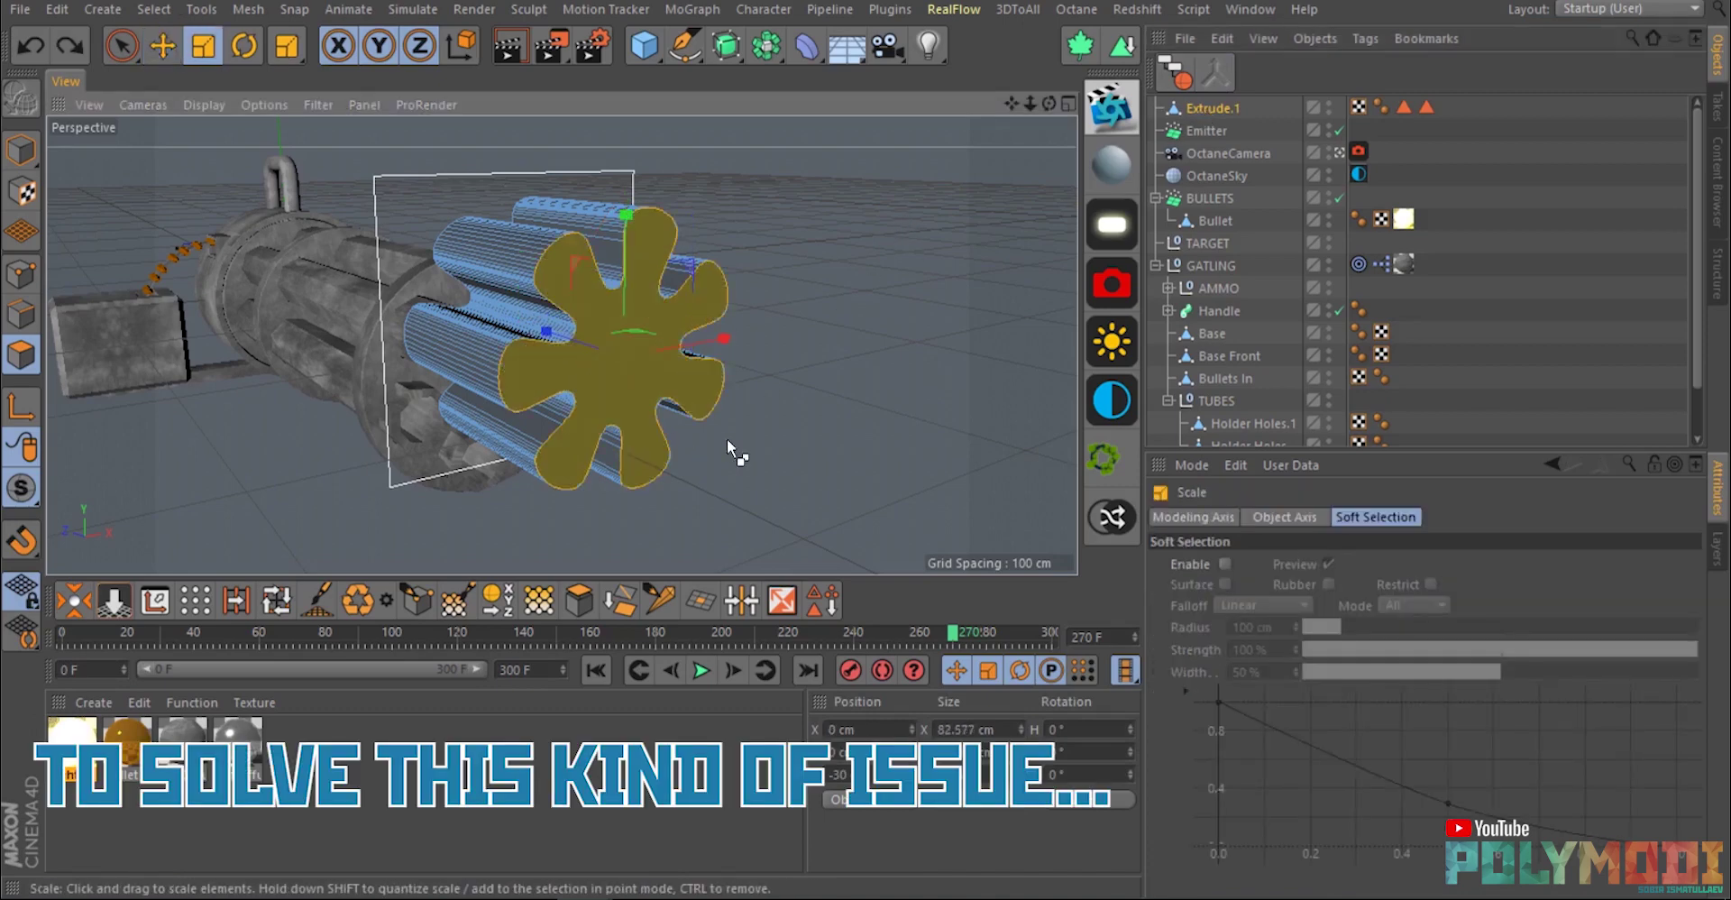
left_click_drag(780, 241, 661, 395)
scroll(671, 316, "up", 5)
left_click_drag(669, 289, 636, 322, "alt")
scroll(669, 288, "down", 5)
Select all polygons of the extruded flower and optimize them to weld the cap to the sides.
key("ctrl+a")
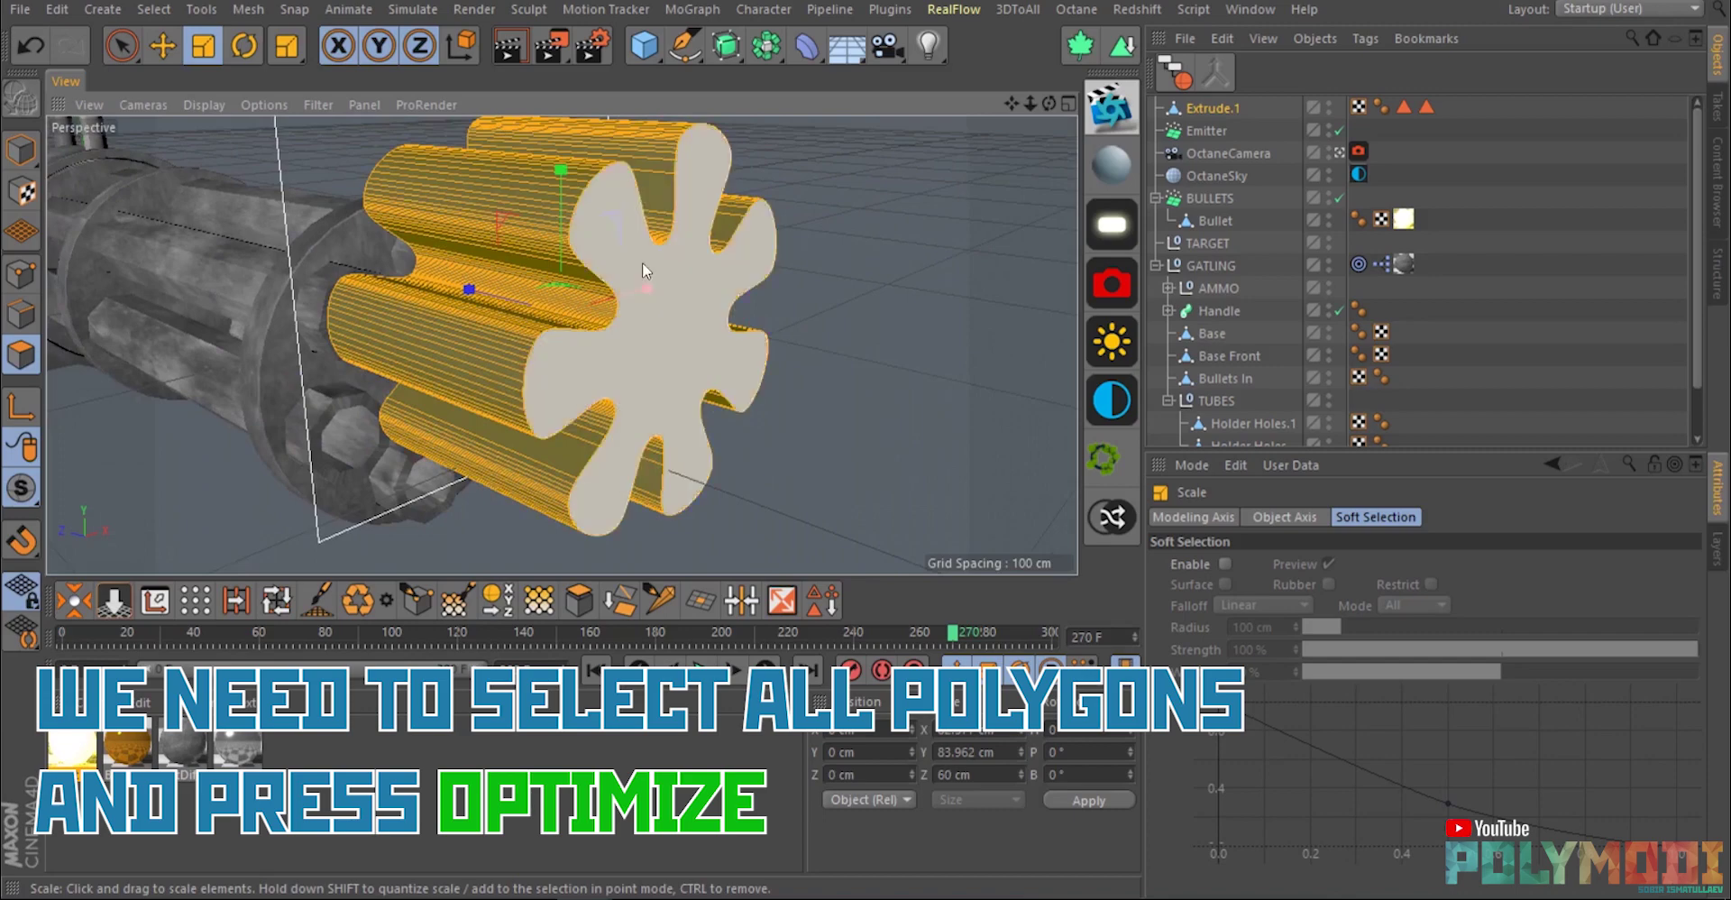
right_click(545, 335)
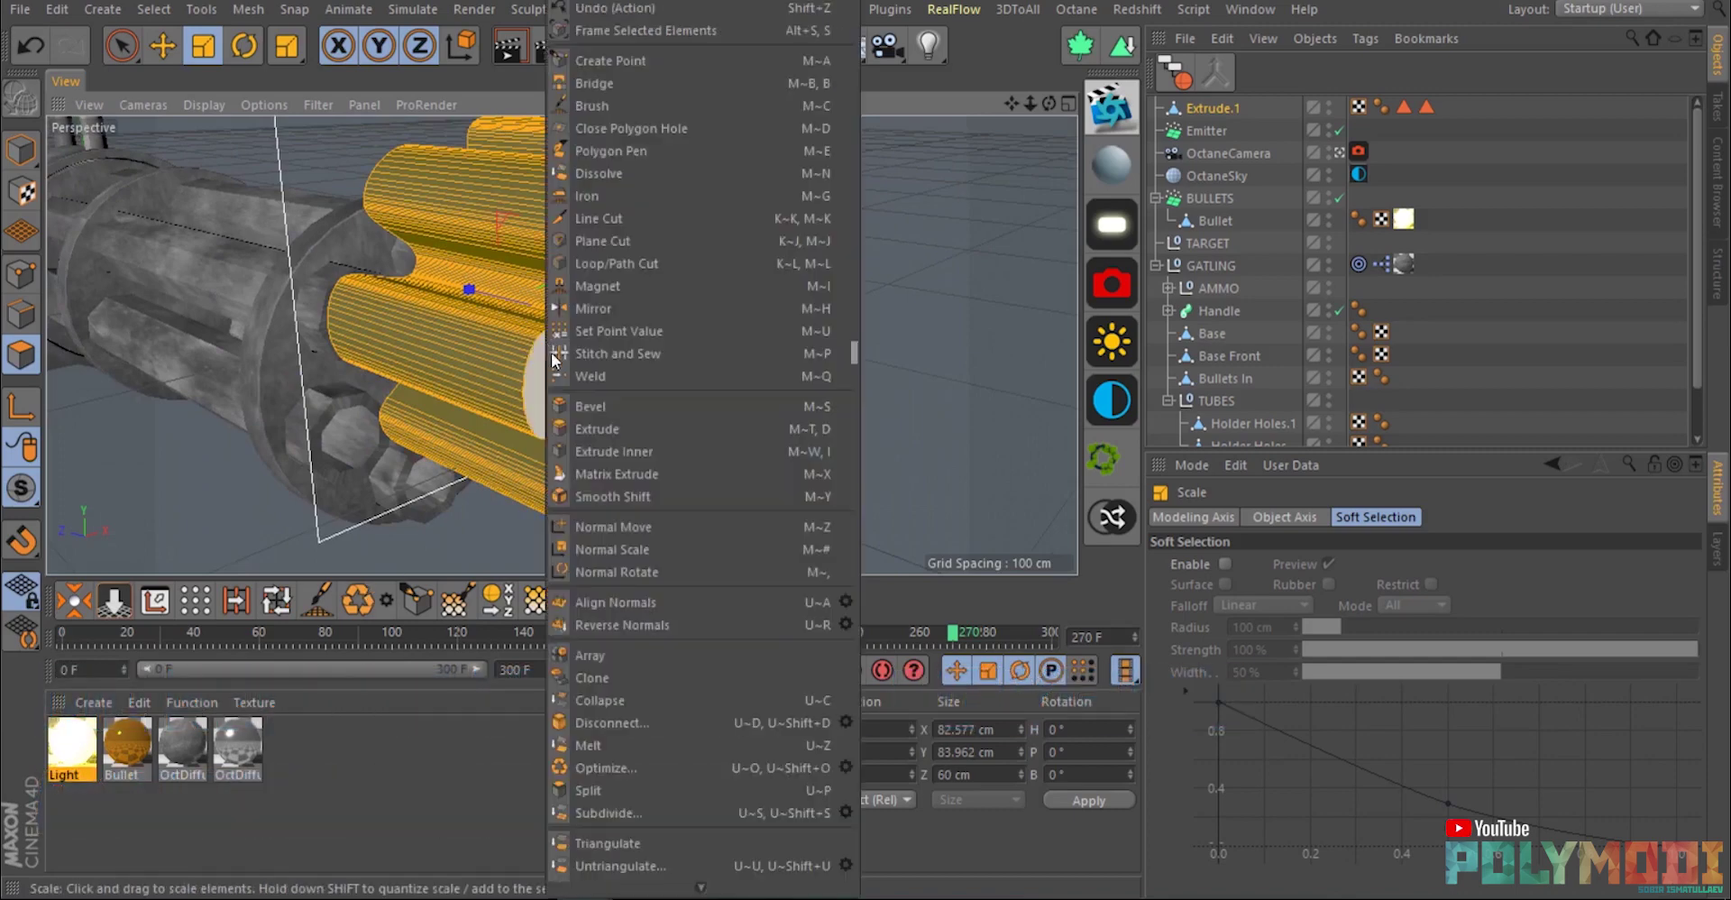
left_click(580, 768)
Scale the front cap polygon down to about 14 cm wide so the flower tapers into a cone.
left_click(664, 340)
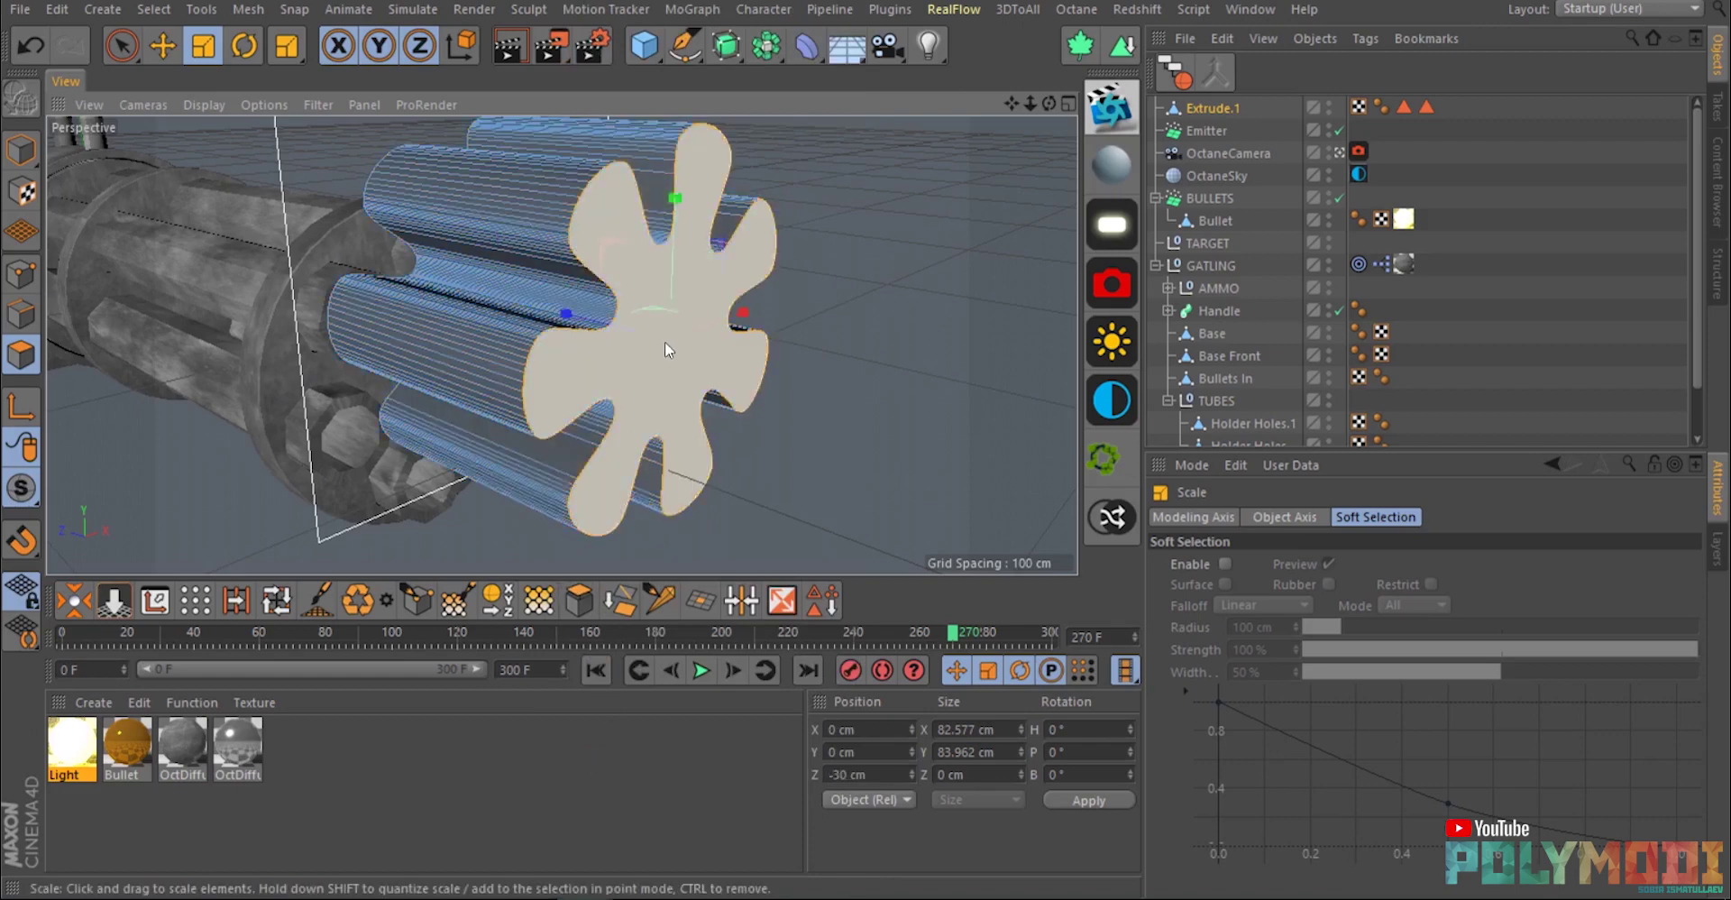
left_click_drag(862, 191, 484, 301)
key("e")
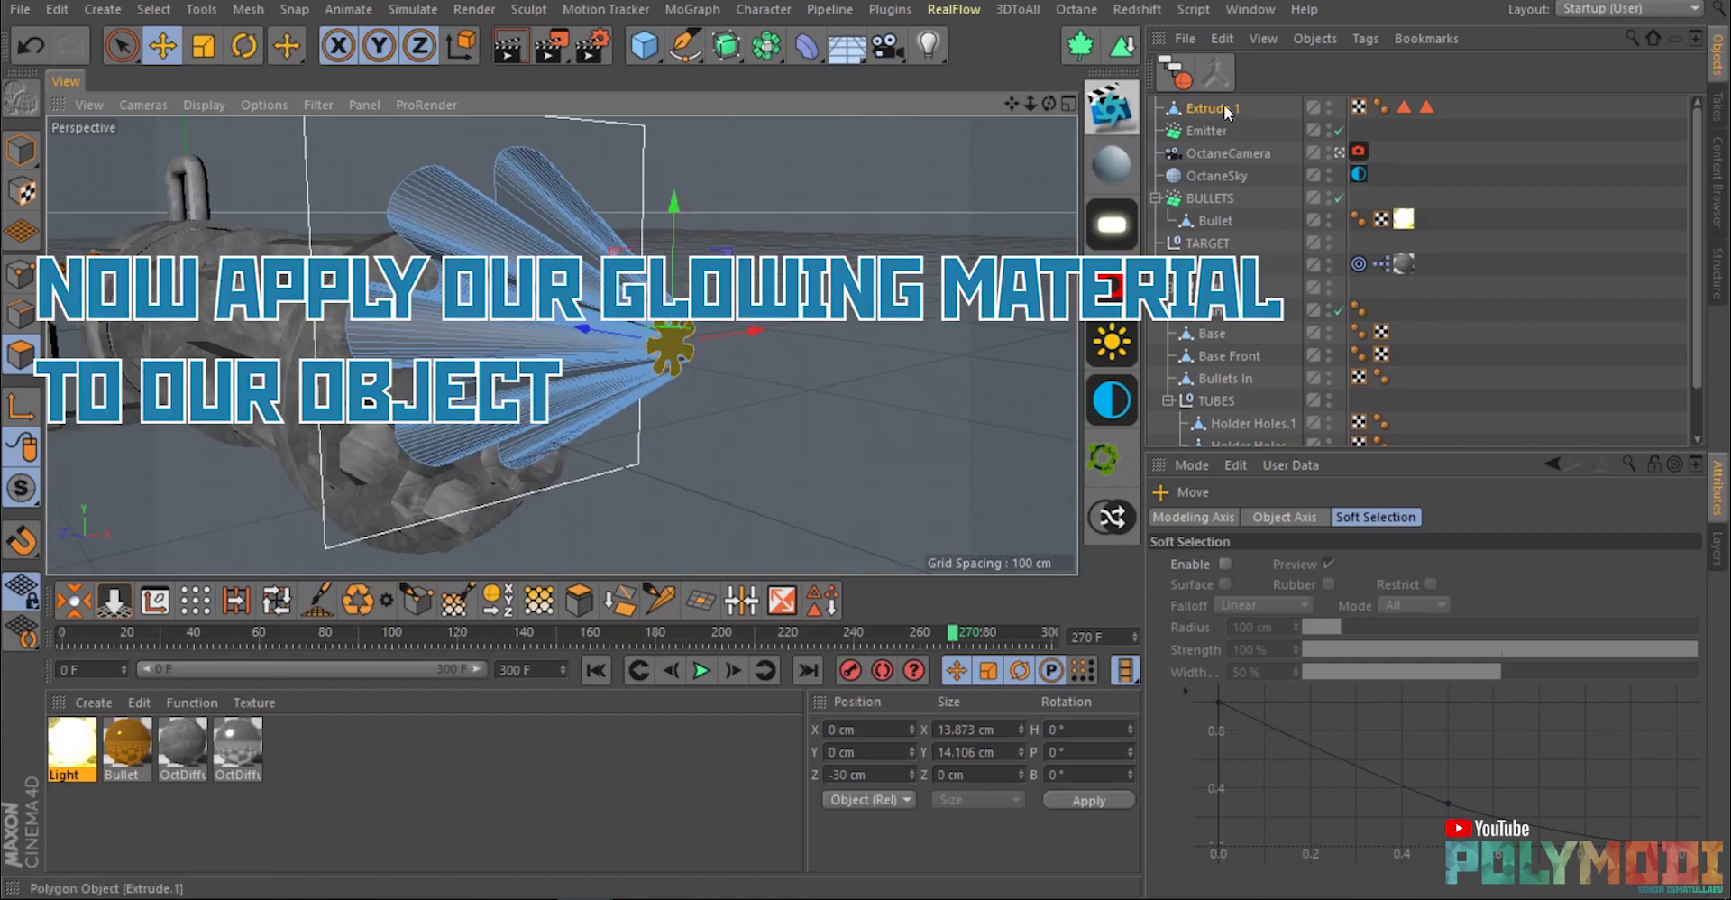
Apply the glowing Light material to the tapered flower object and deselect it.
left_click(74, 750)
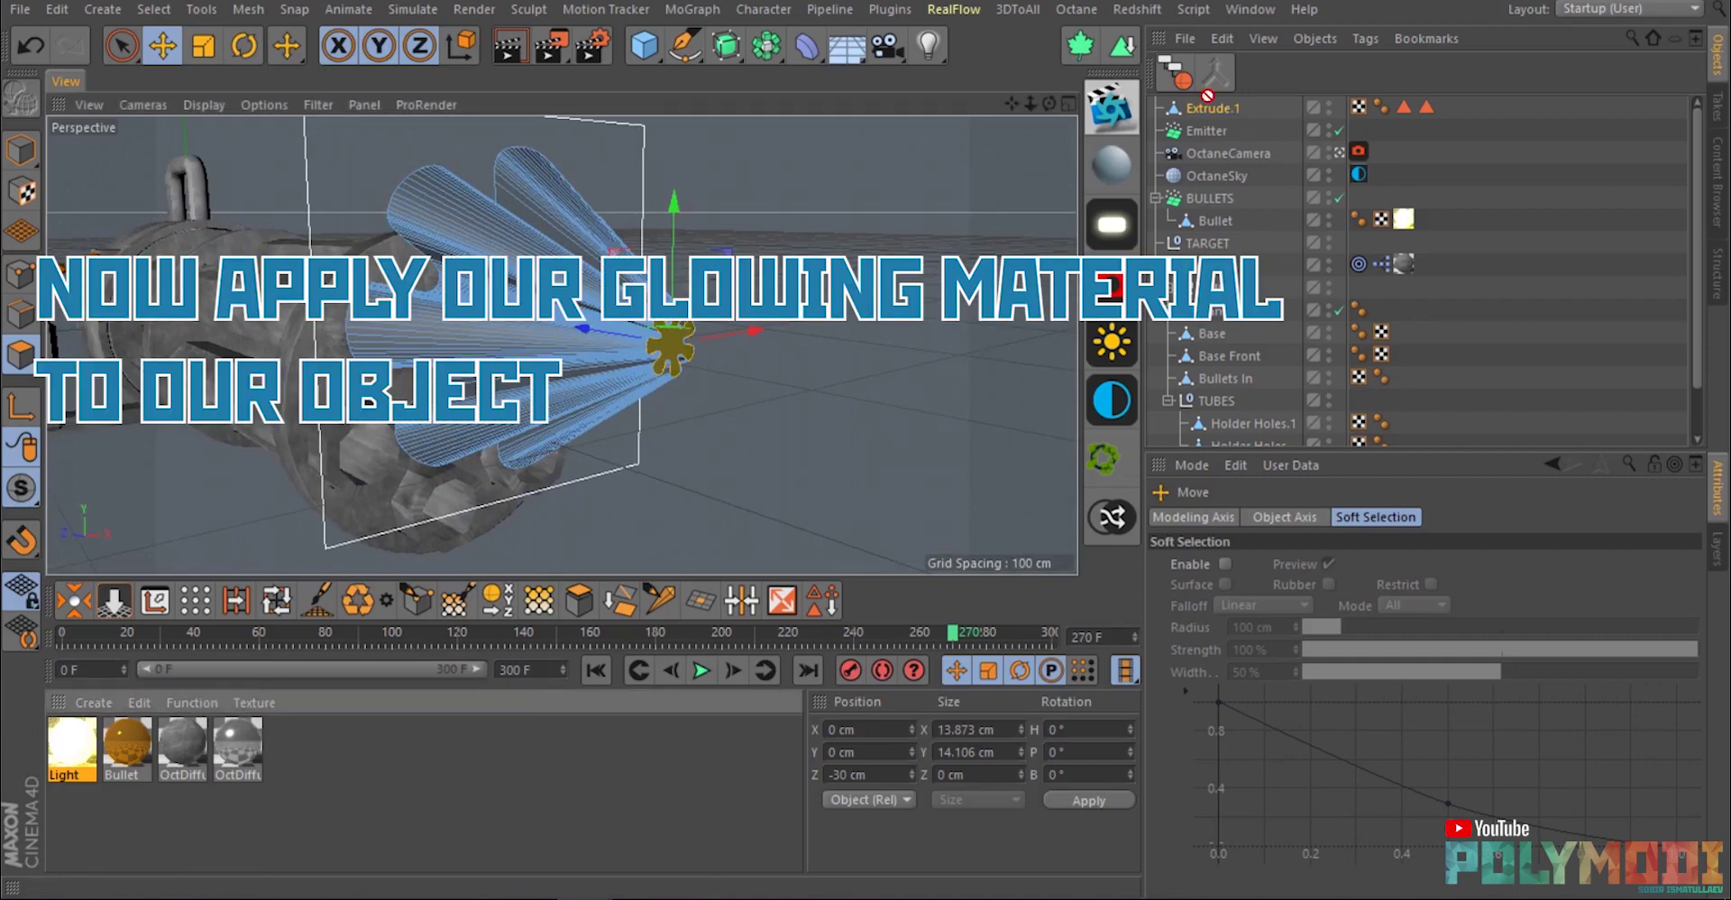
left_click_drag(1192, 114, 1208, 110)
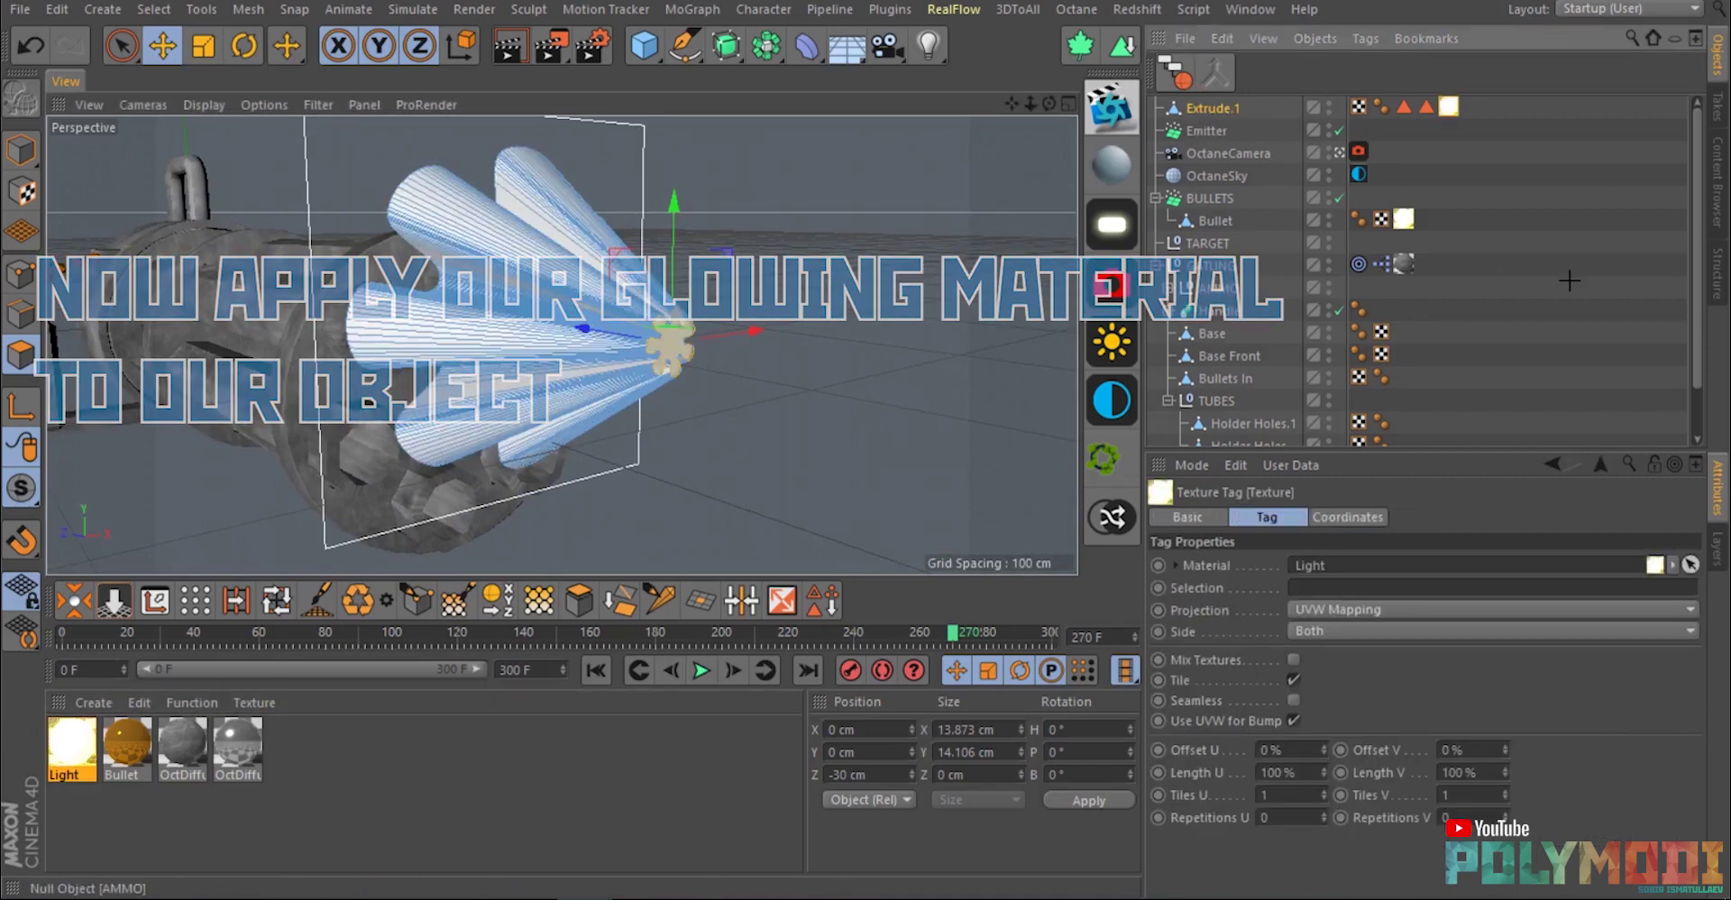
left_click(1018, 496)
left_click_drag(530, 431, 587, 444, "alt")
Bring up the Octane Live Viewer and render the glowing flash from the side.
left_click(584, 898)
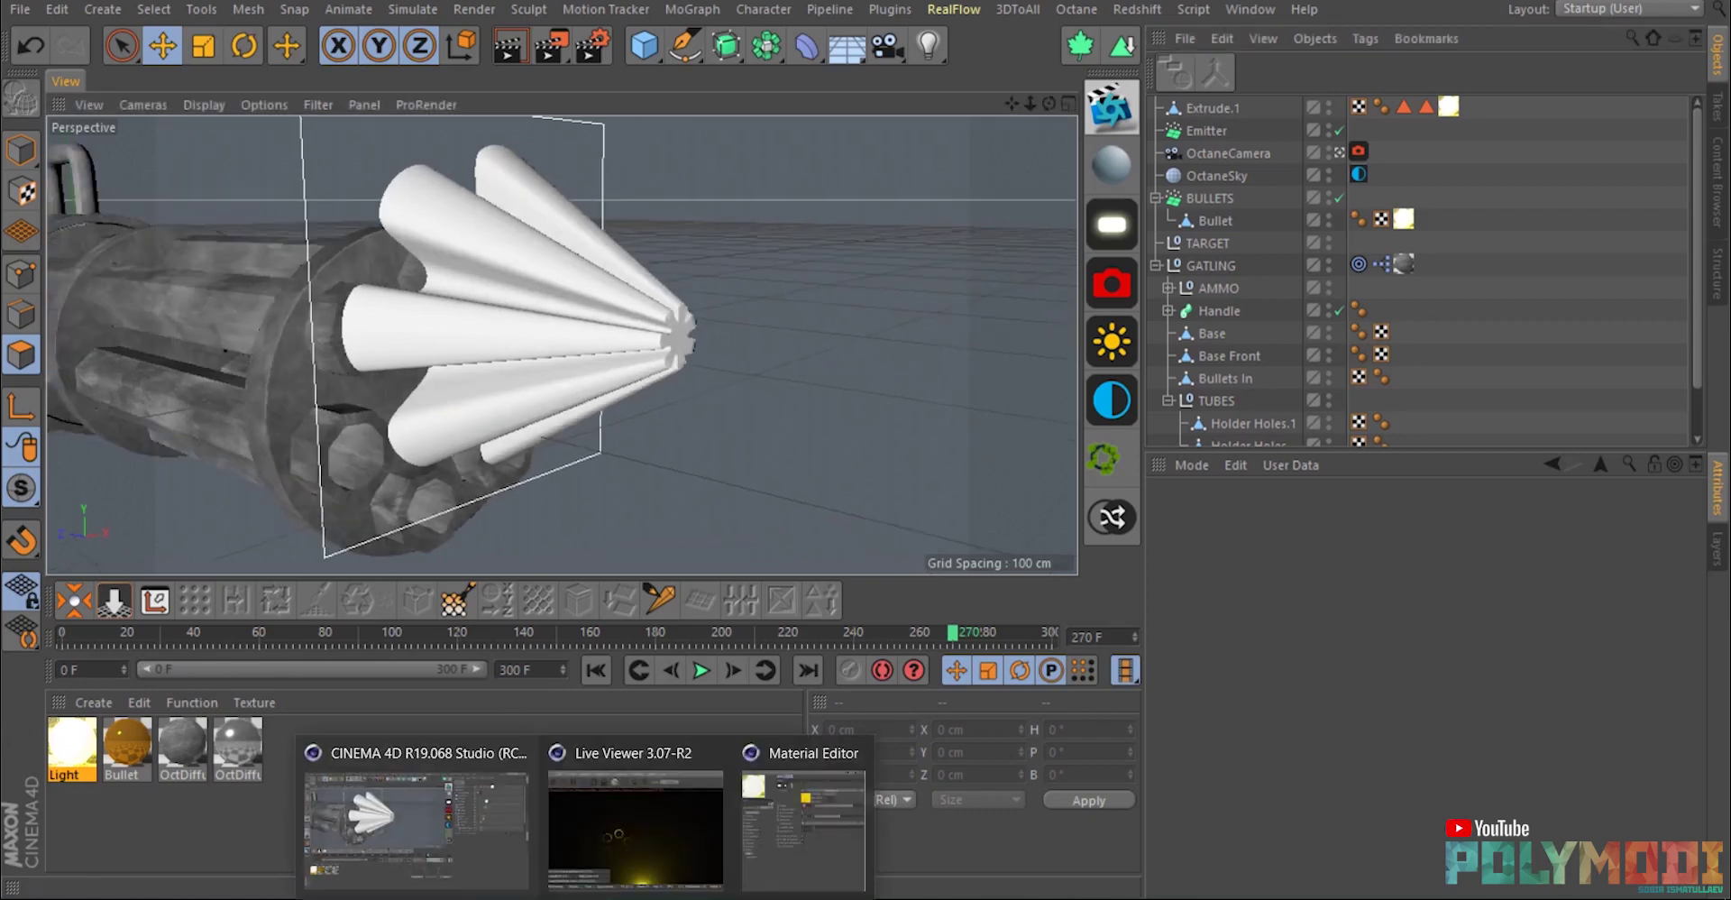
left_click(733, 851)
left_click(1064, 343)
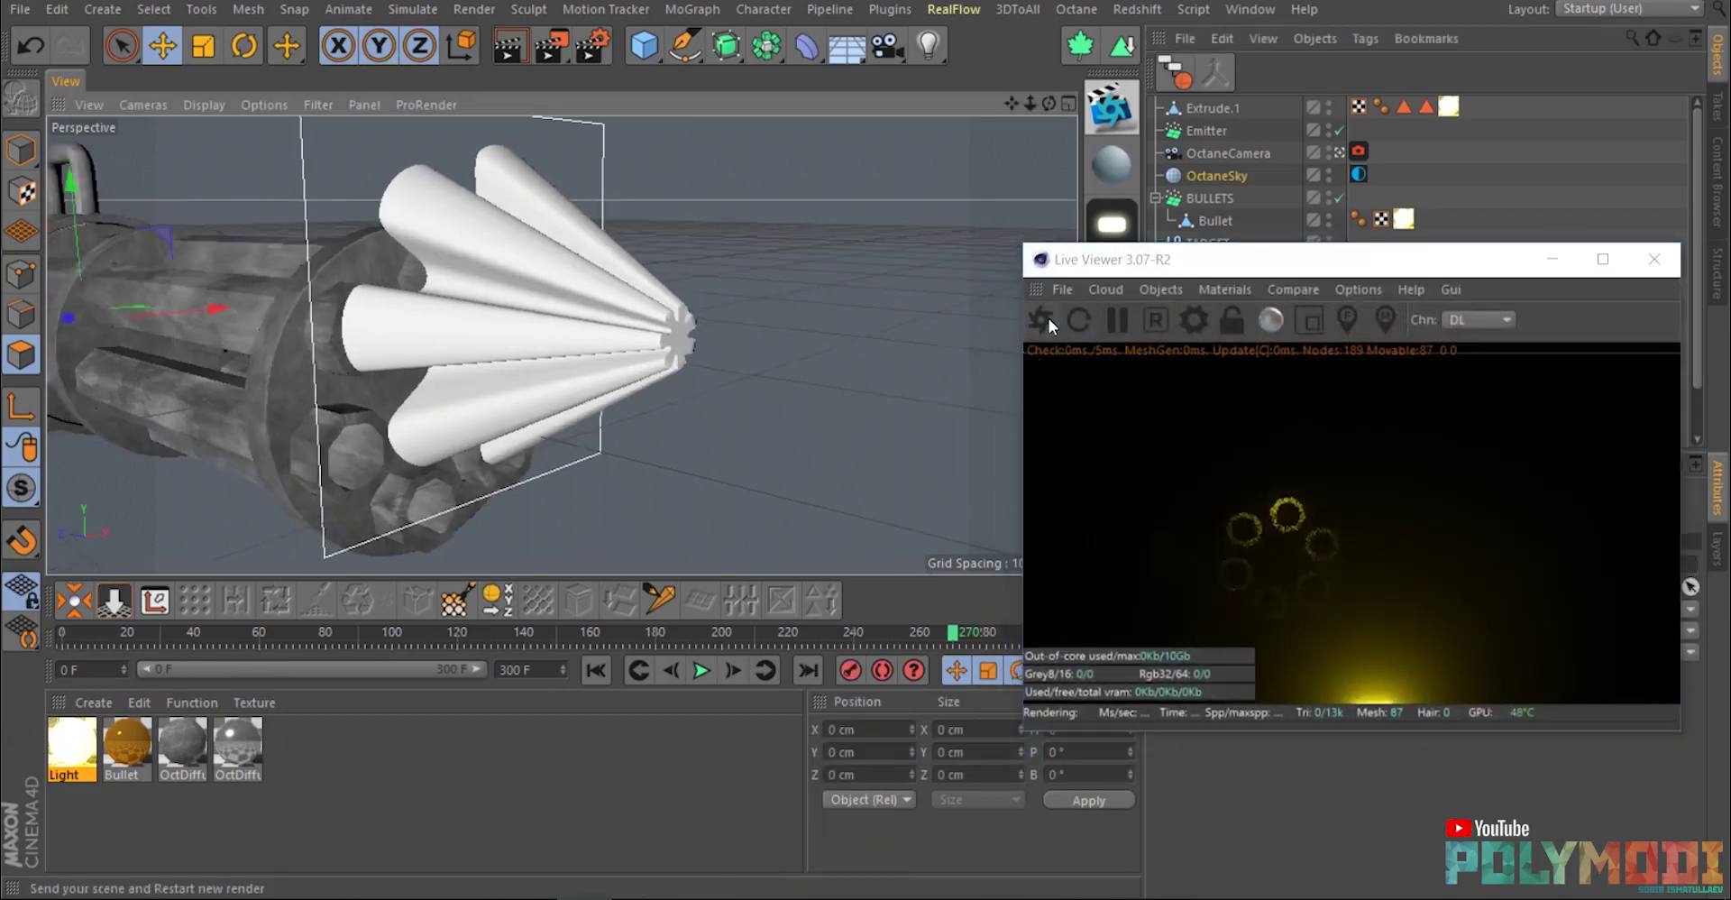
left_click(1048, 317)
scroll(332, 369, "down", 6)
left_click_drag(302, 372, 527, 375, "alt")
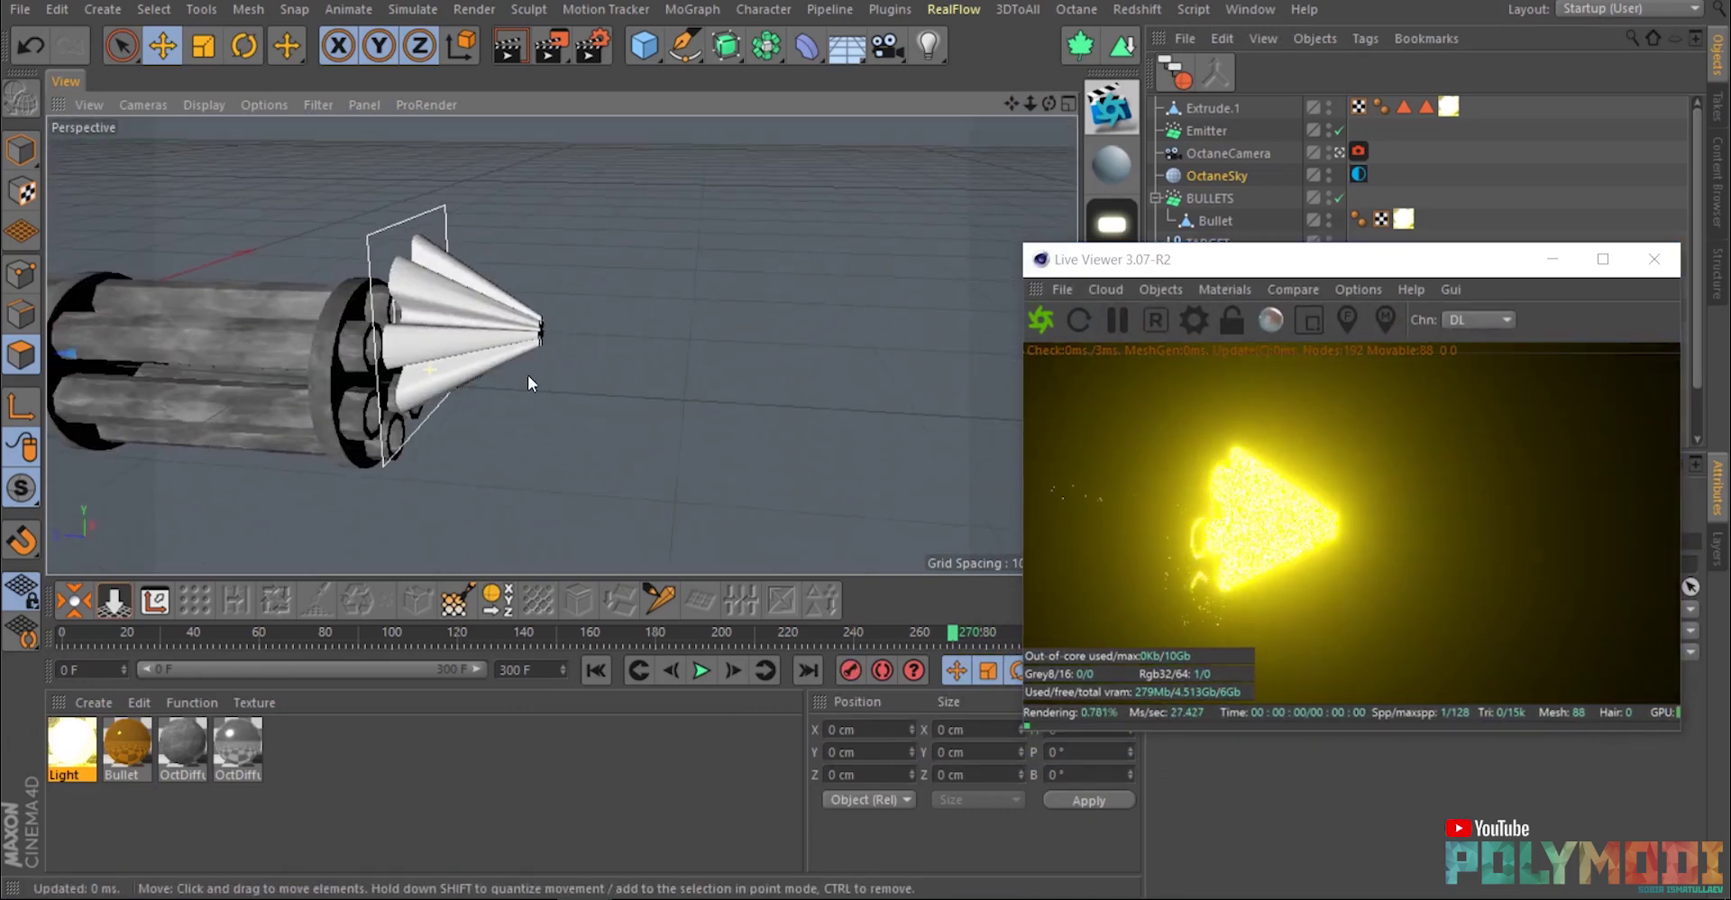
Lengthen the flash by moving its front cap forward to about Z -70 cm, then deselect the object.
left_click(1211, 113)
left_click_drag(417, 337, 528, 355)
left_click(1518, 166)
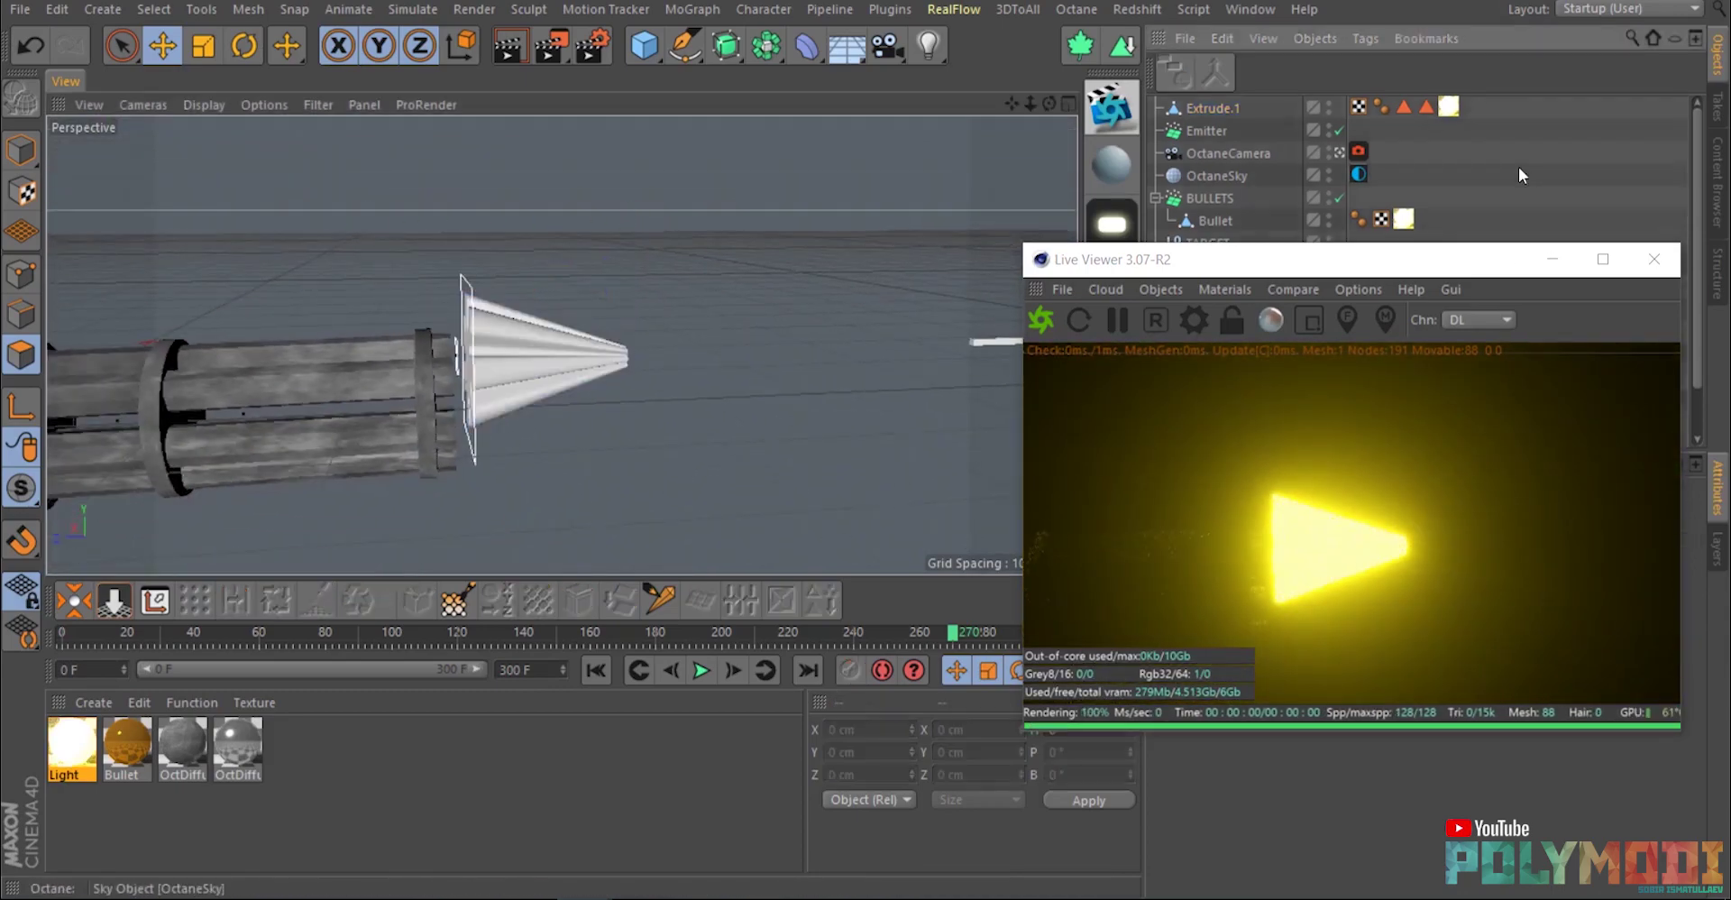
Check the flash render from a front angle, stop the live render and minimize the Live Viewer.
left_click_drag(423, 388, 209, 412, "alt")
left_click_drag(1234, 261, 620, 277)
left_click(542, 338)
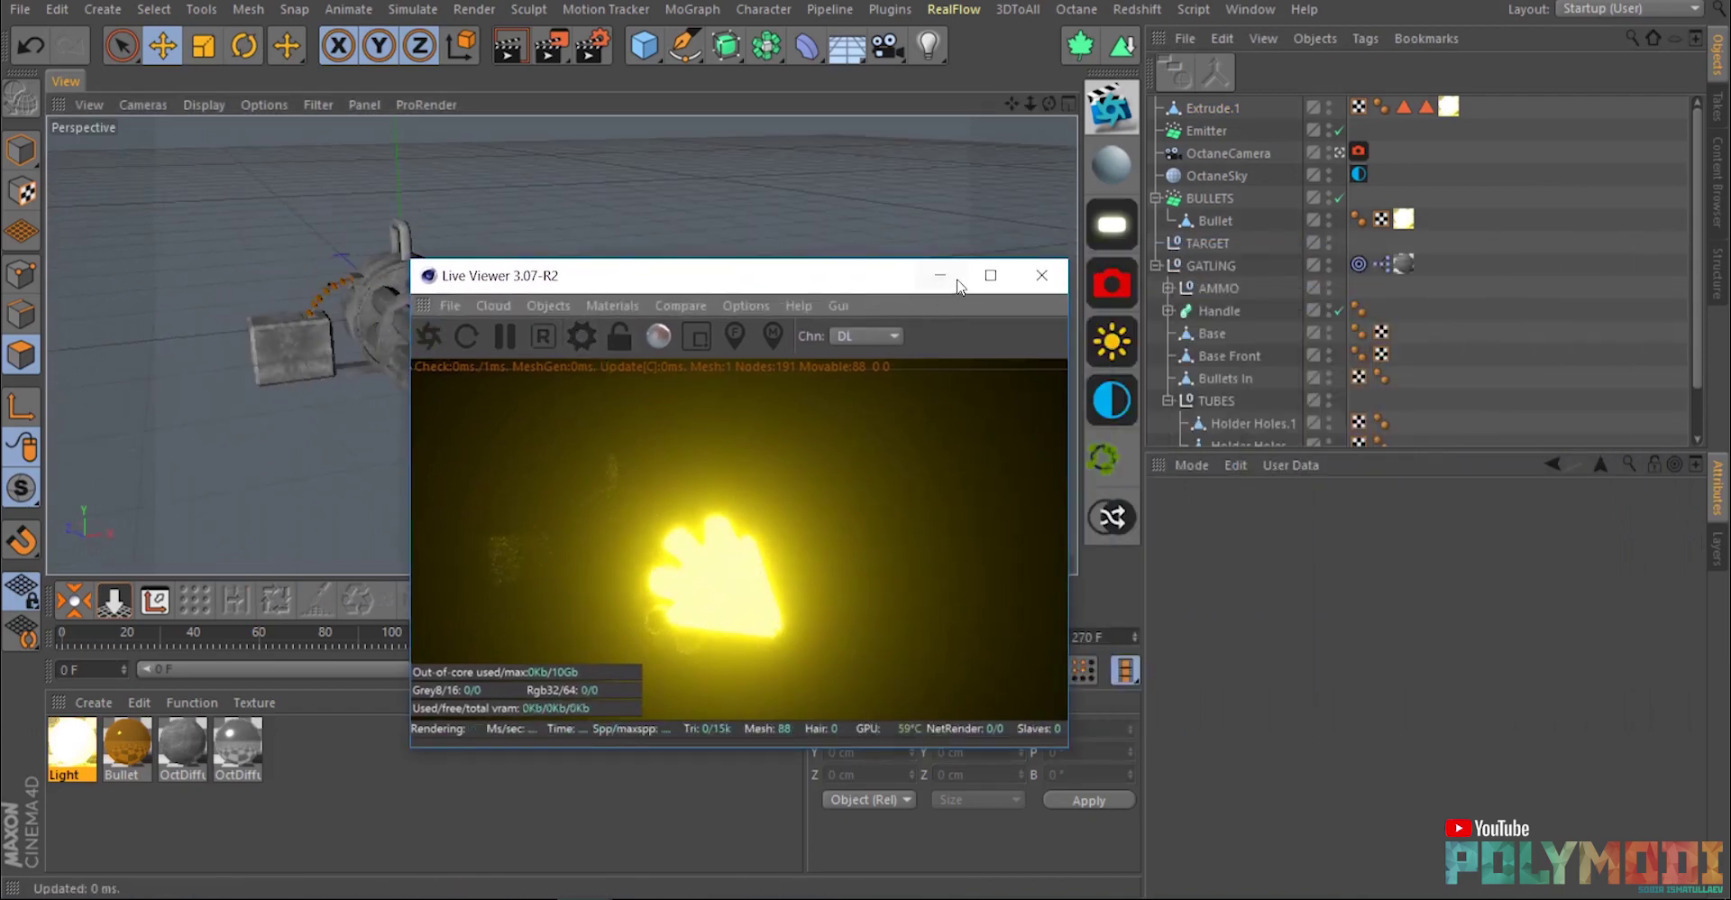
left_click(941, 275)
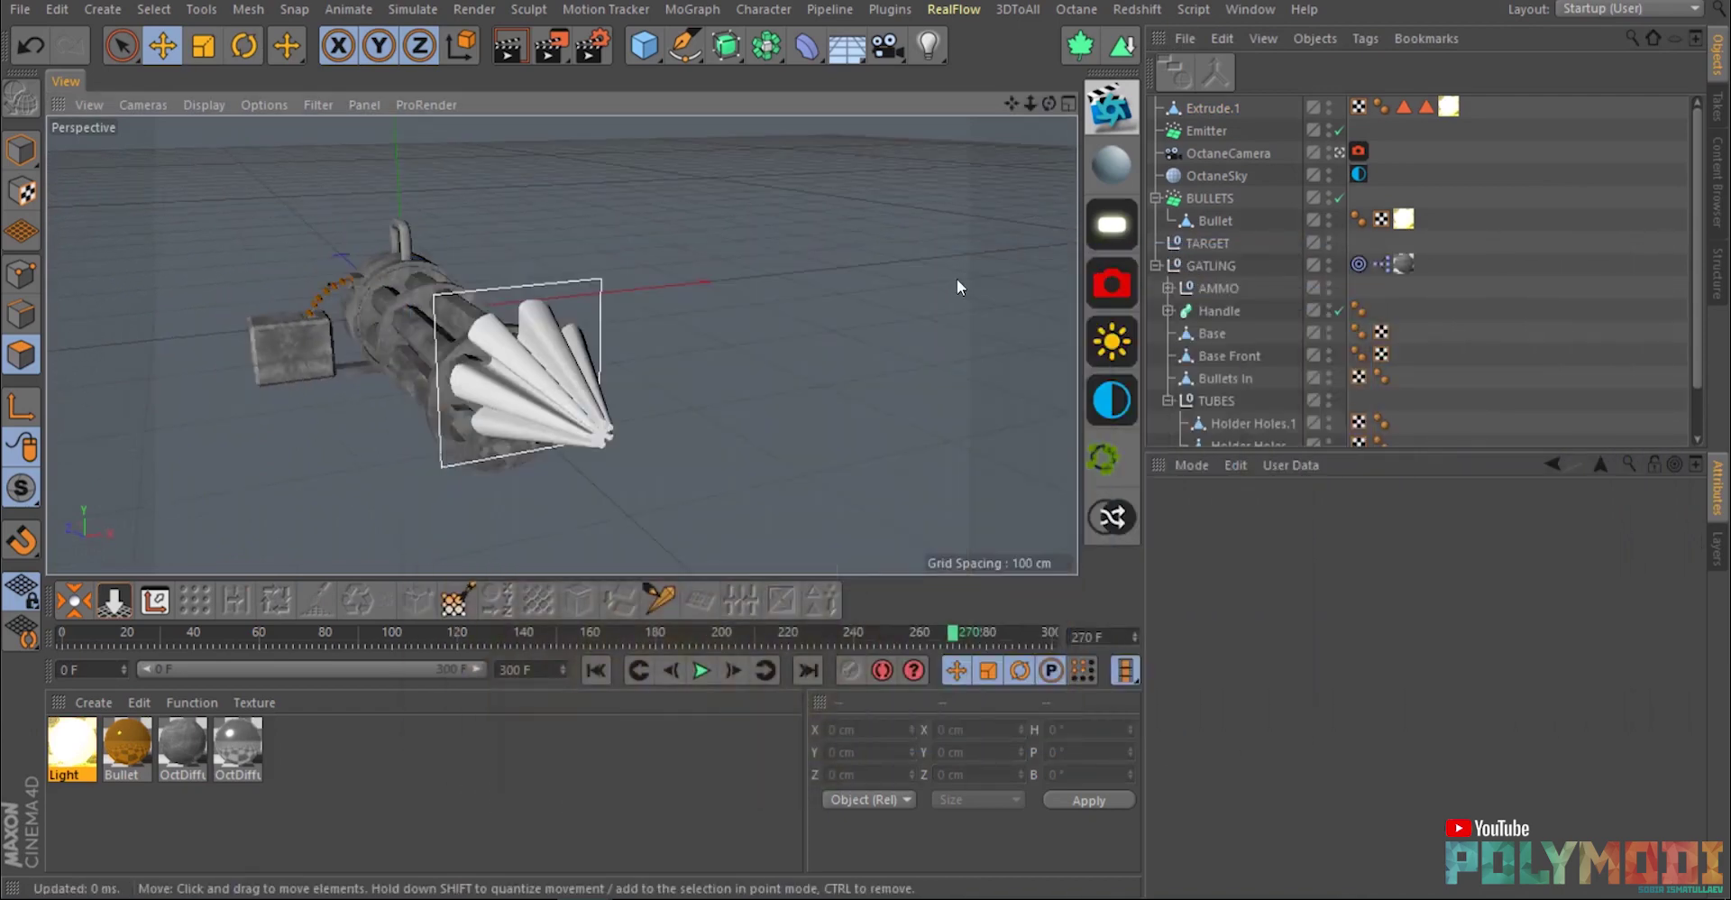
Rename the tapered flower object Flash.
double_click(1213, 109)
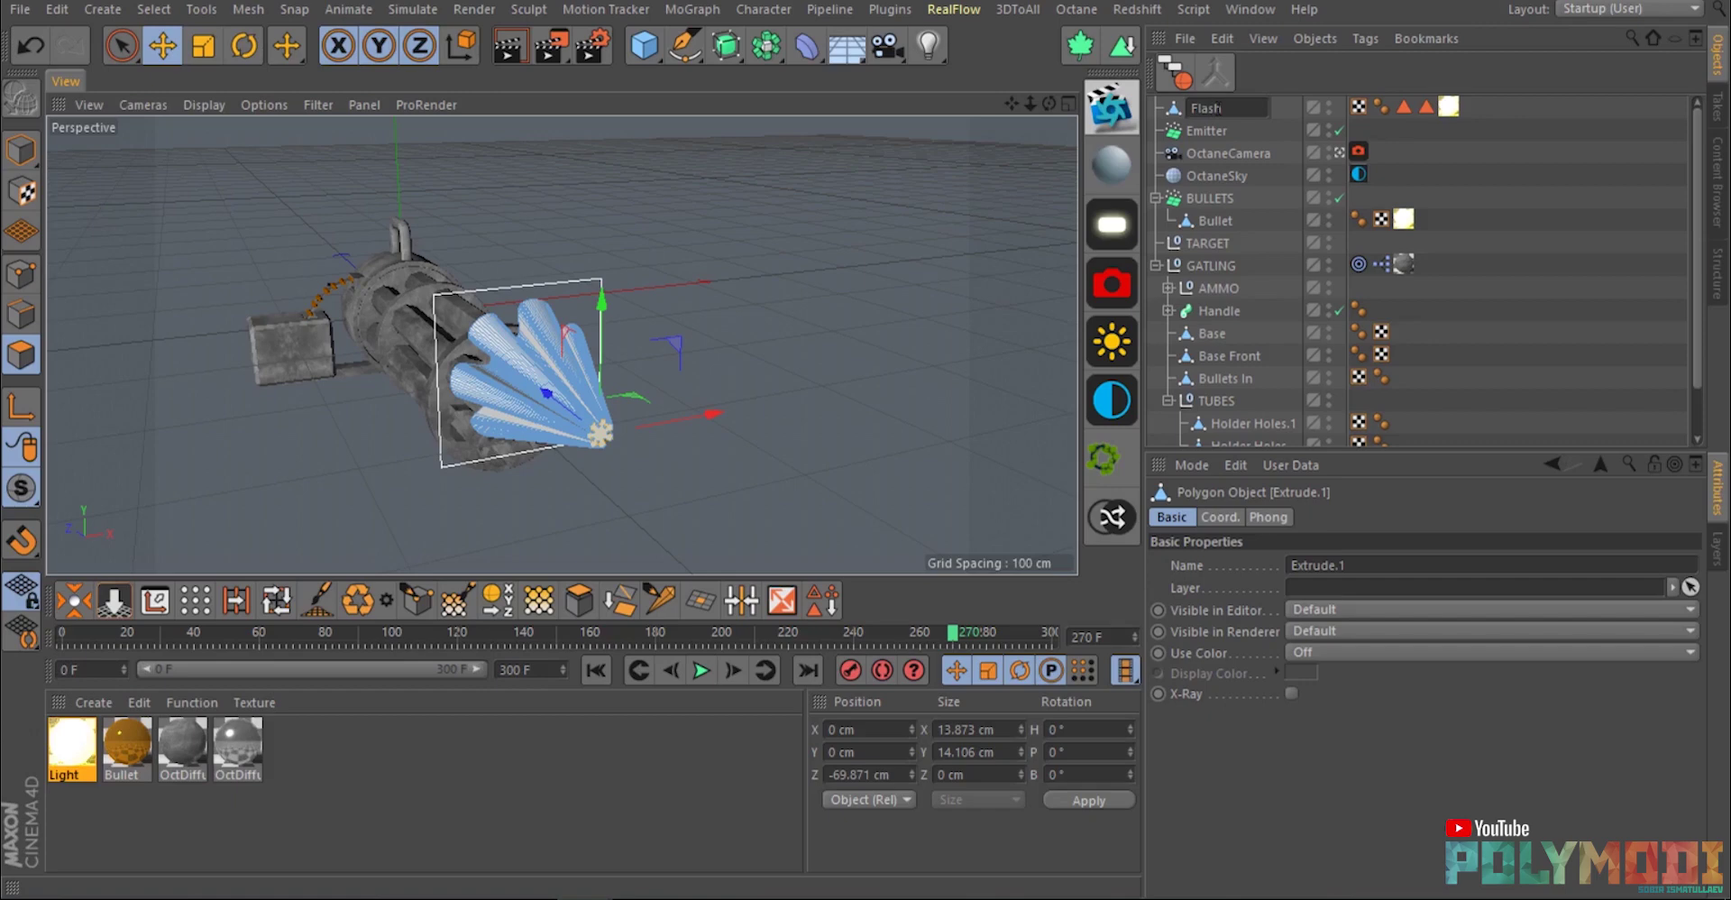
type("Flash")
key("Return")
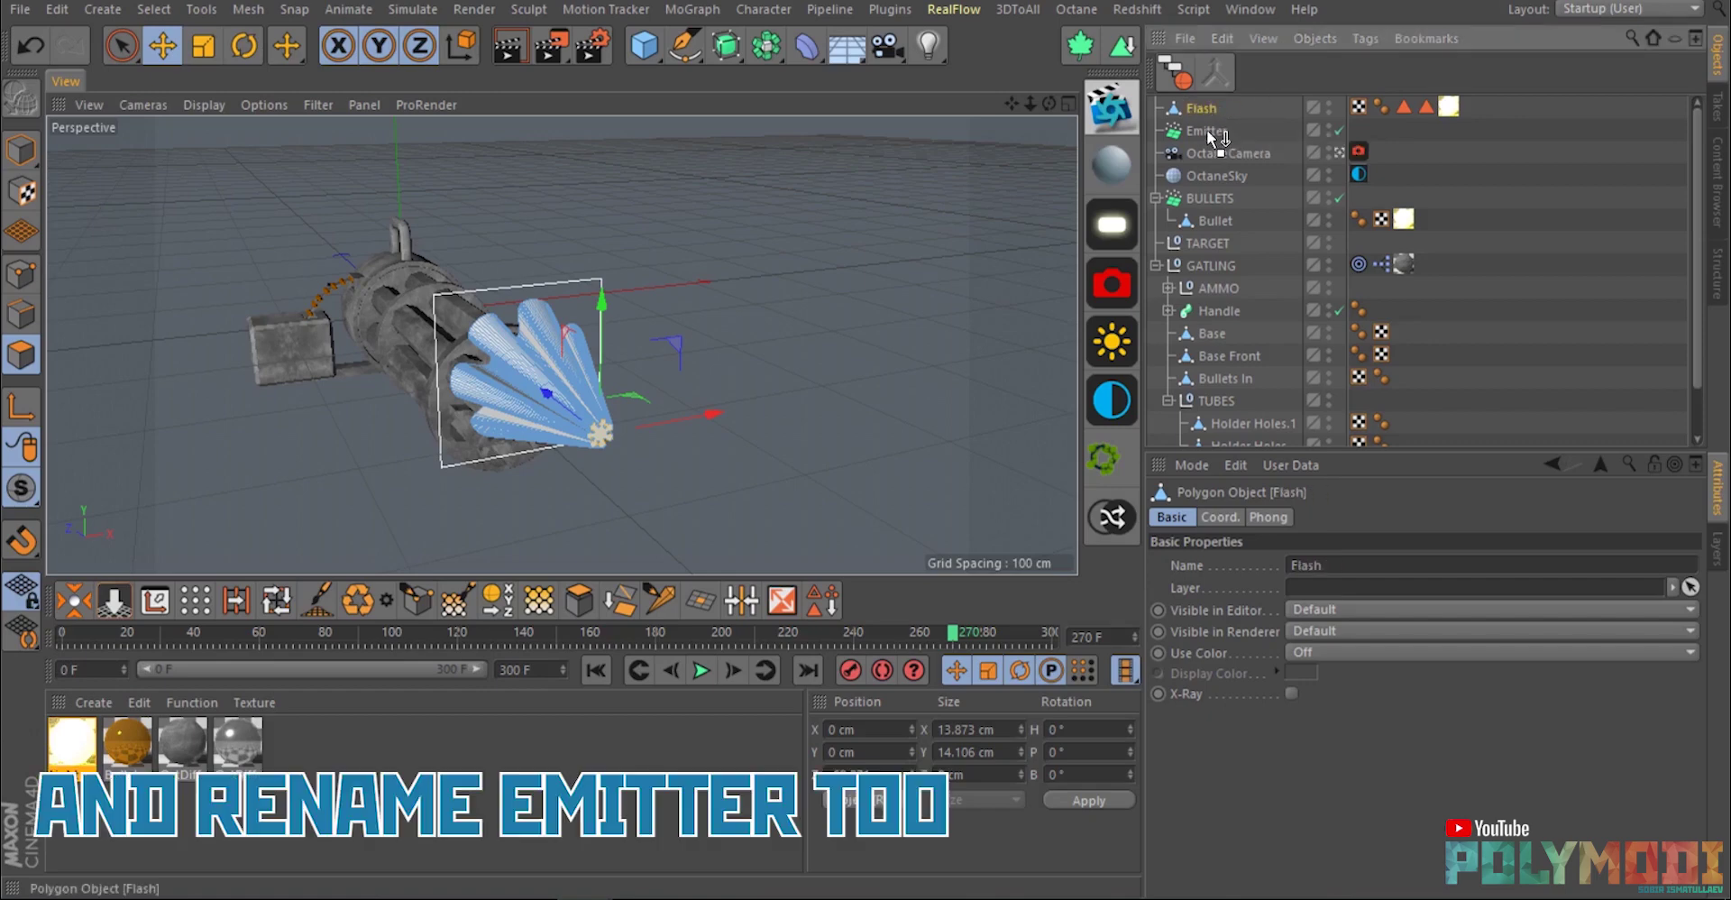
Nest the Flash object under the new Emitter and rename the emitter MUZZLE FLASH.
left_click_drag(1215, 135, 1213, 133)
double_click(1213, 107)
type("MUZZLE")
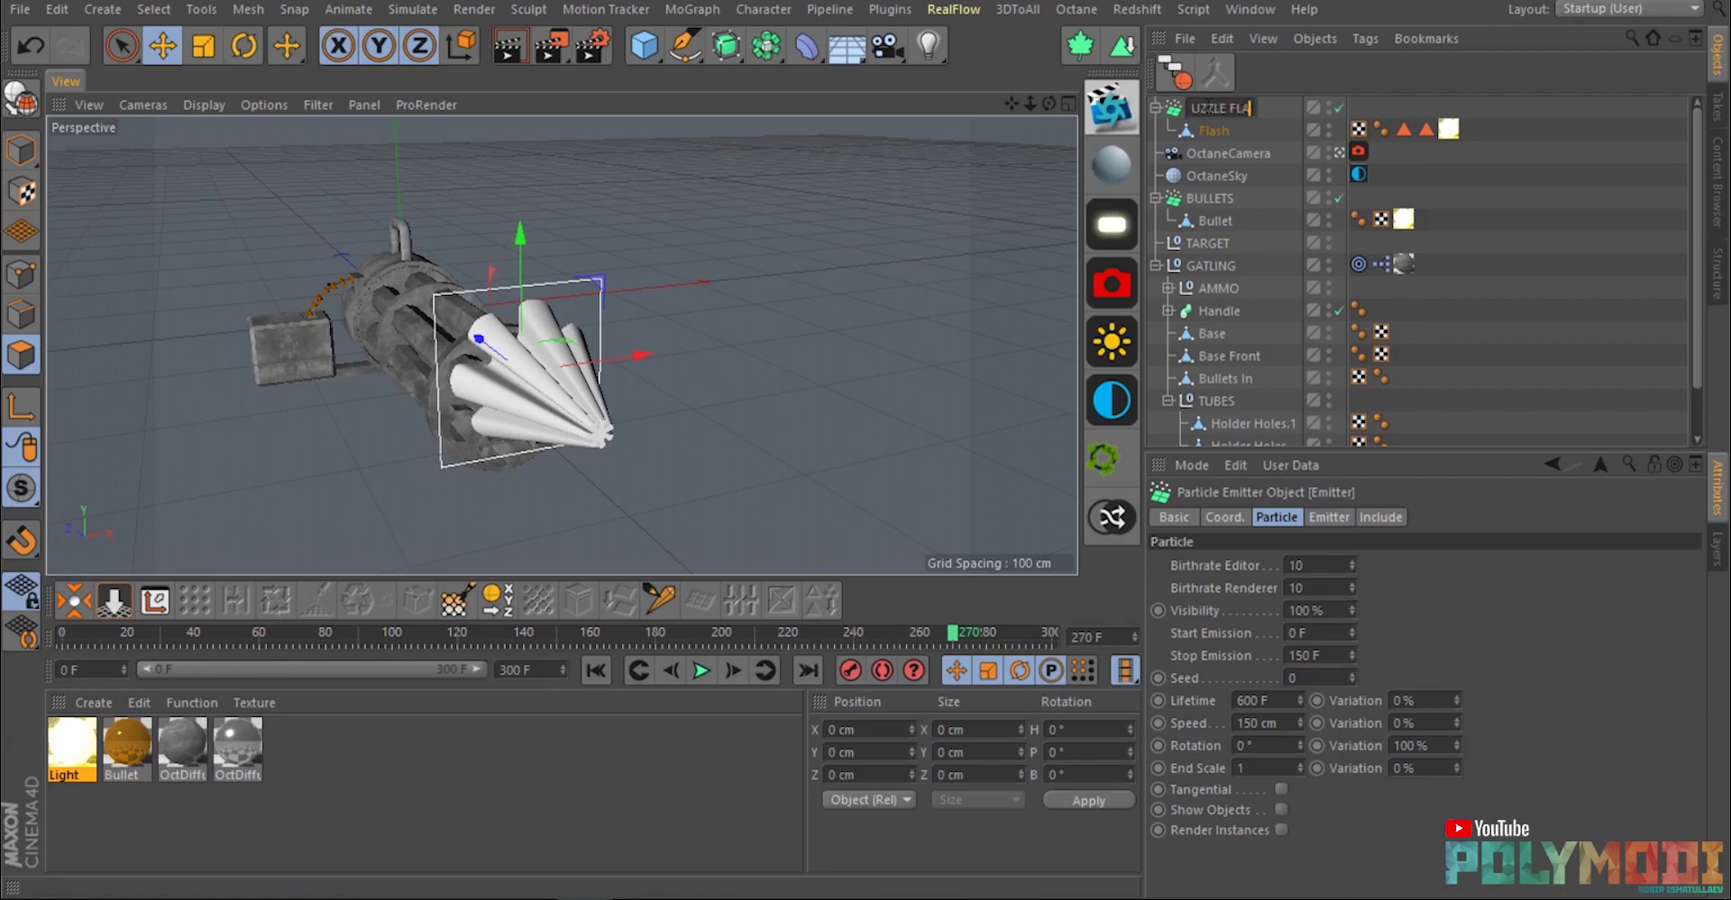
type(" FLASH")
key("Return")
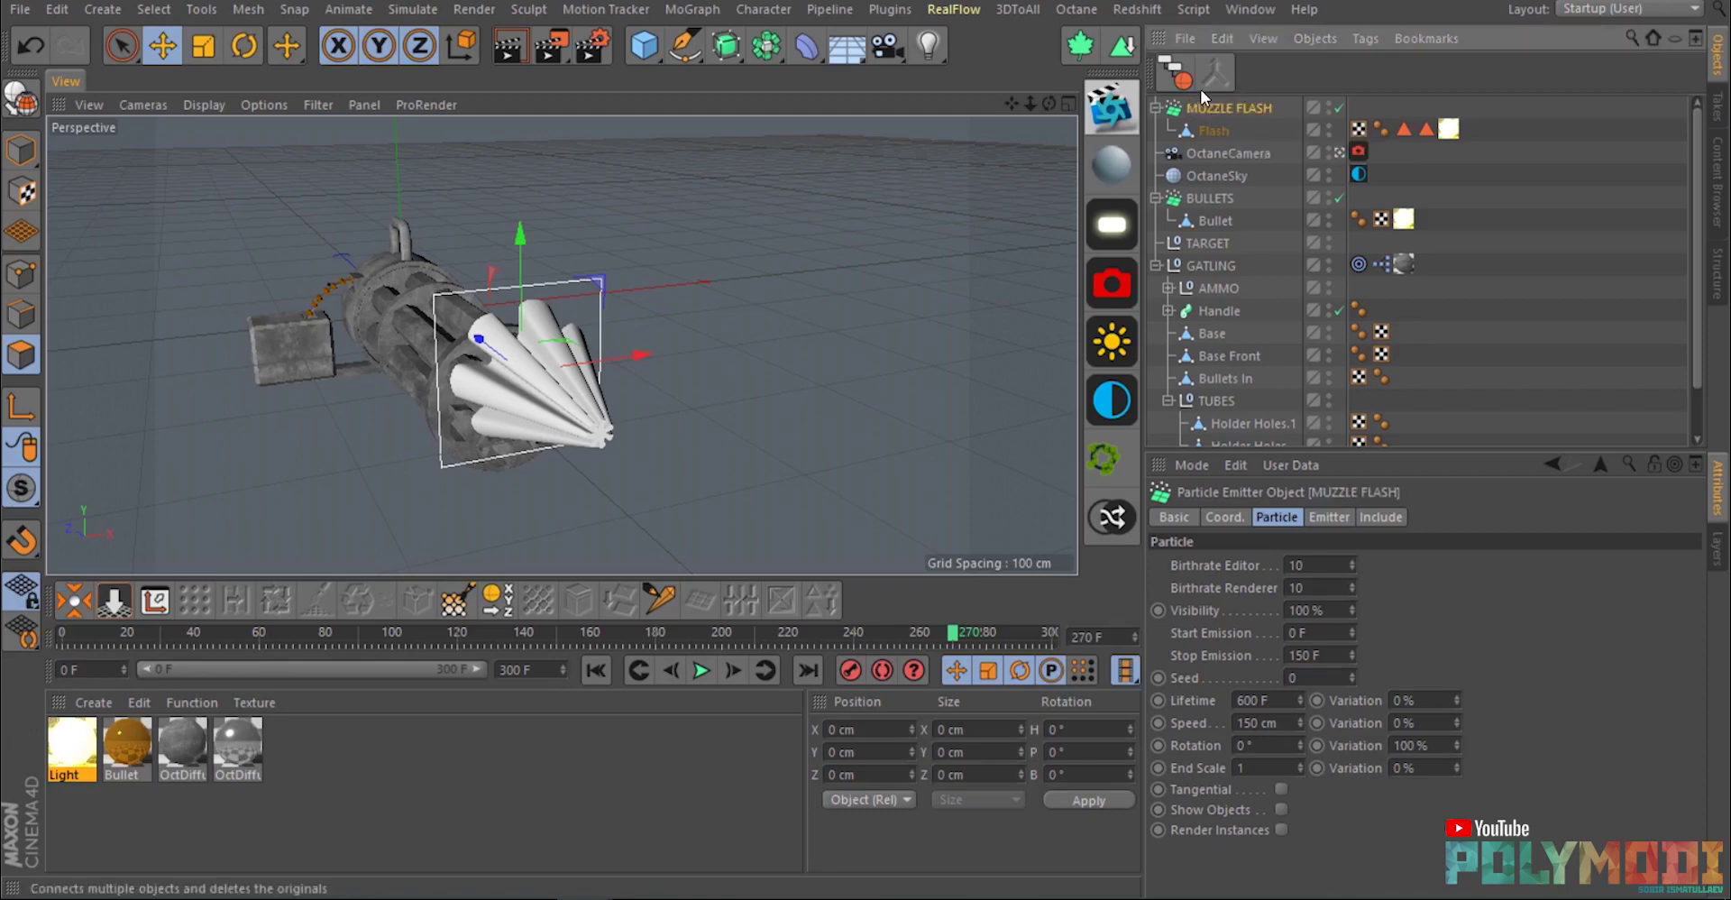
Move the MUZZLE FLASH emitter directly above BULLETS in the object hierarchy and collapse the BULLETS group.
left_click_drag(449, 371, 482, 371, "alt")
middle_click_drag(477, 369, 610, 347, "alt")
left_click_drag(612, 354, 620, 359, "alt")
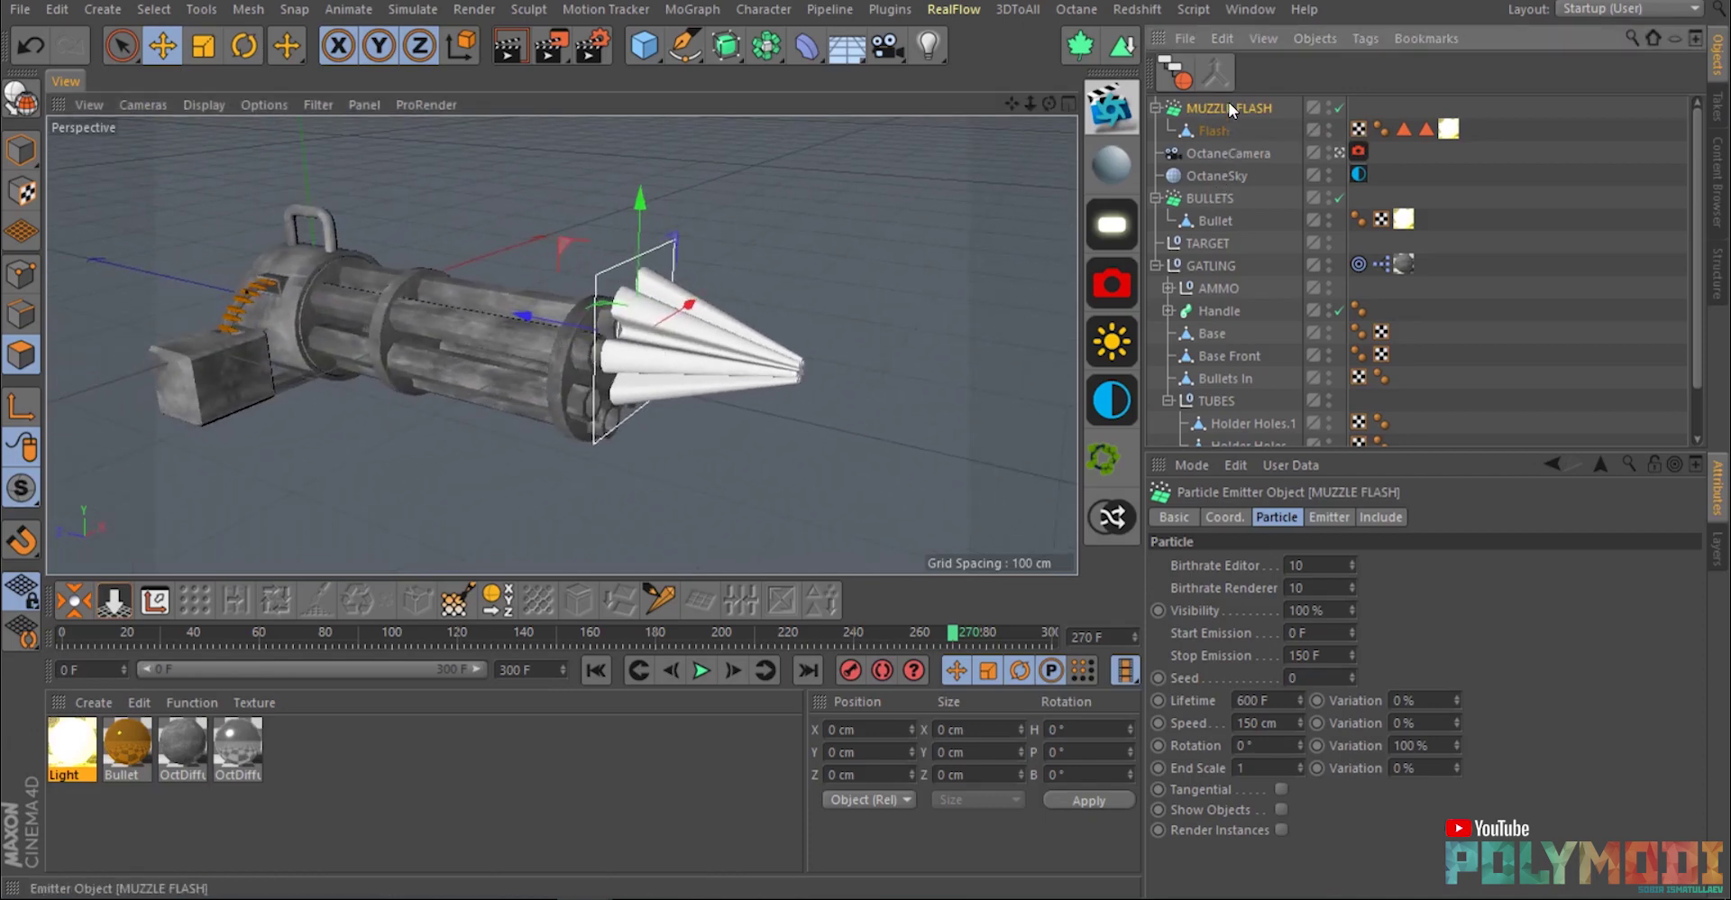
left_click(1155, 197)
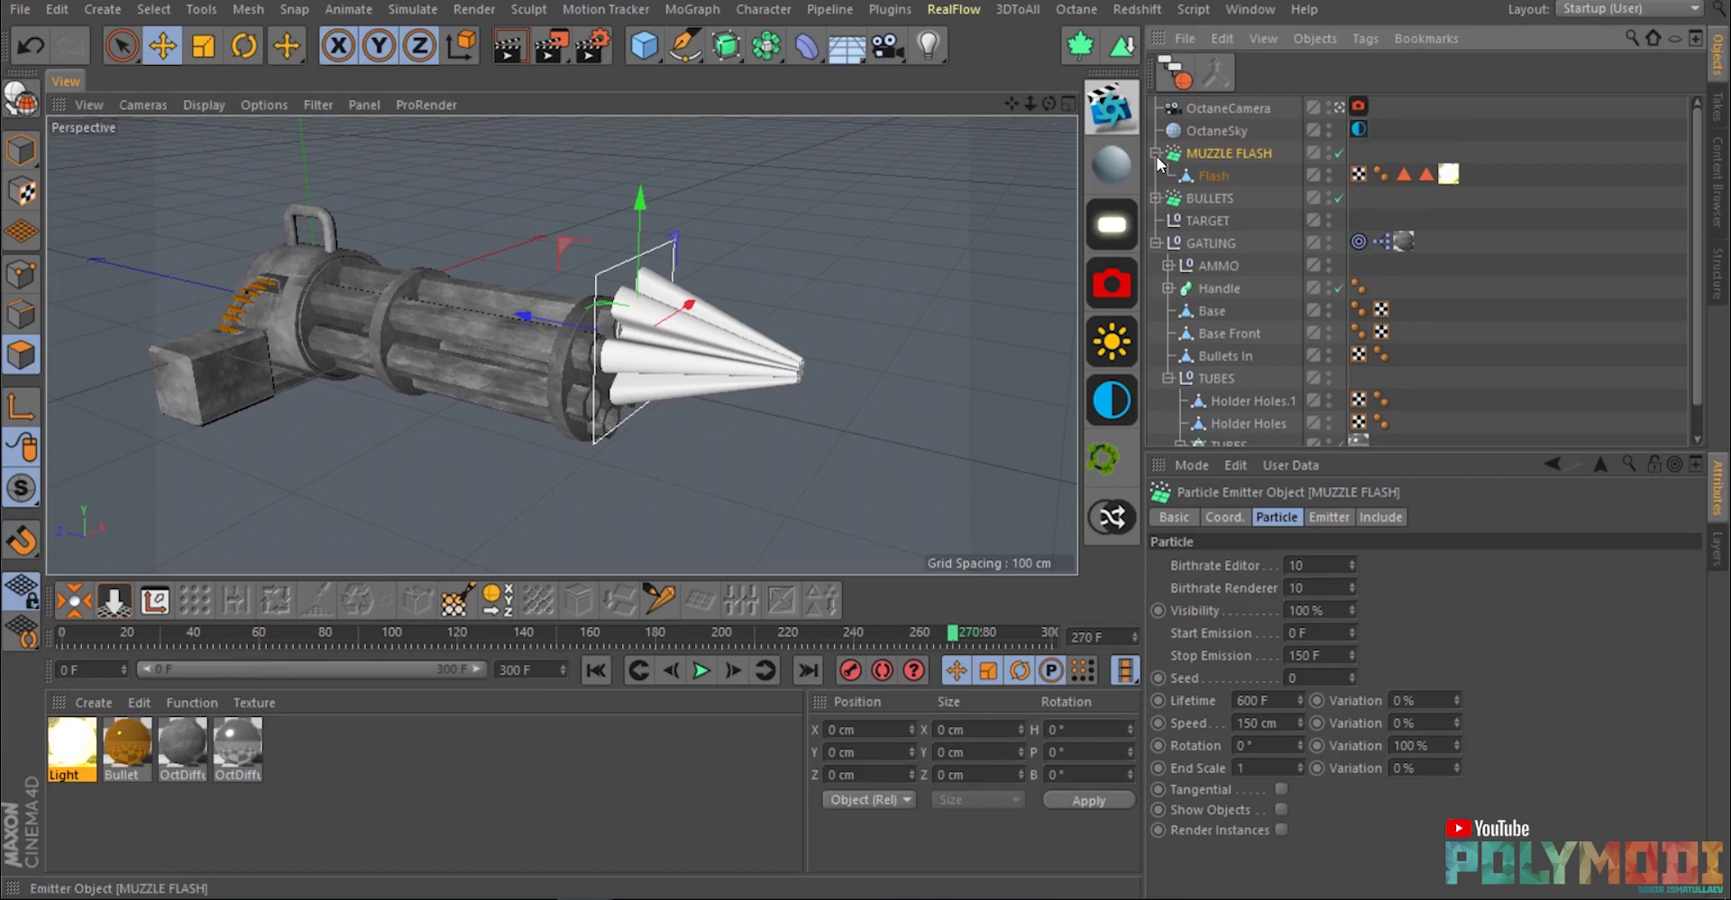
Set the MUZZLE FLASH emitter's lifetime to 20 F, turn on Show Objects and play the animation.
left_click(1155, 154)
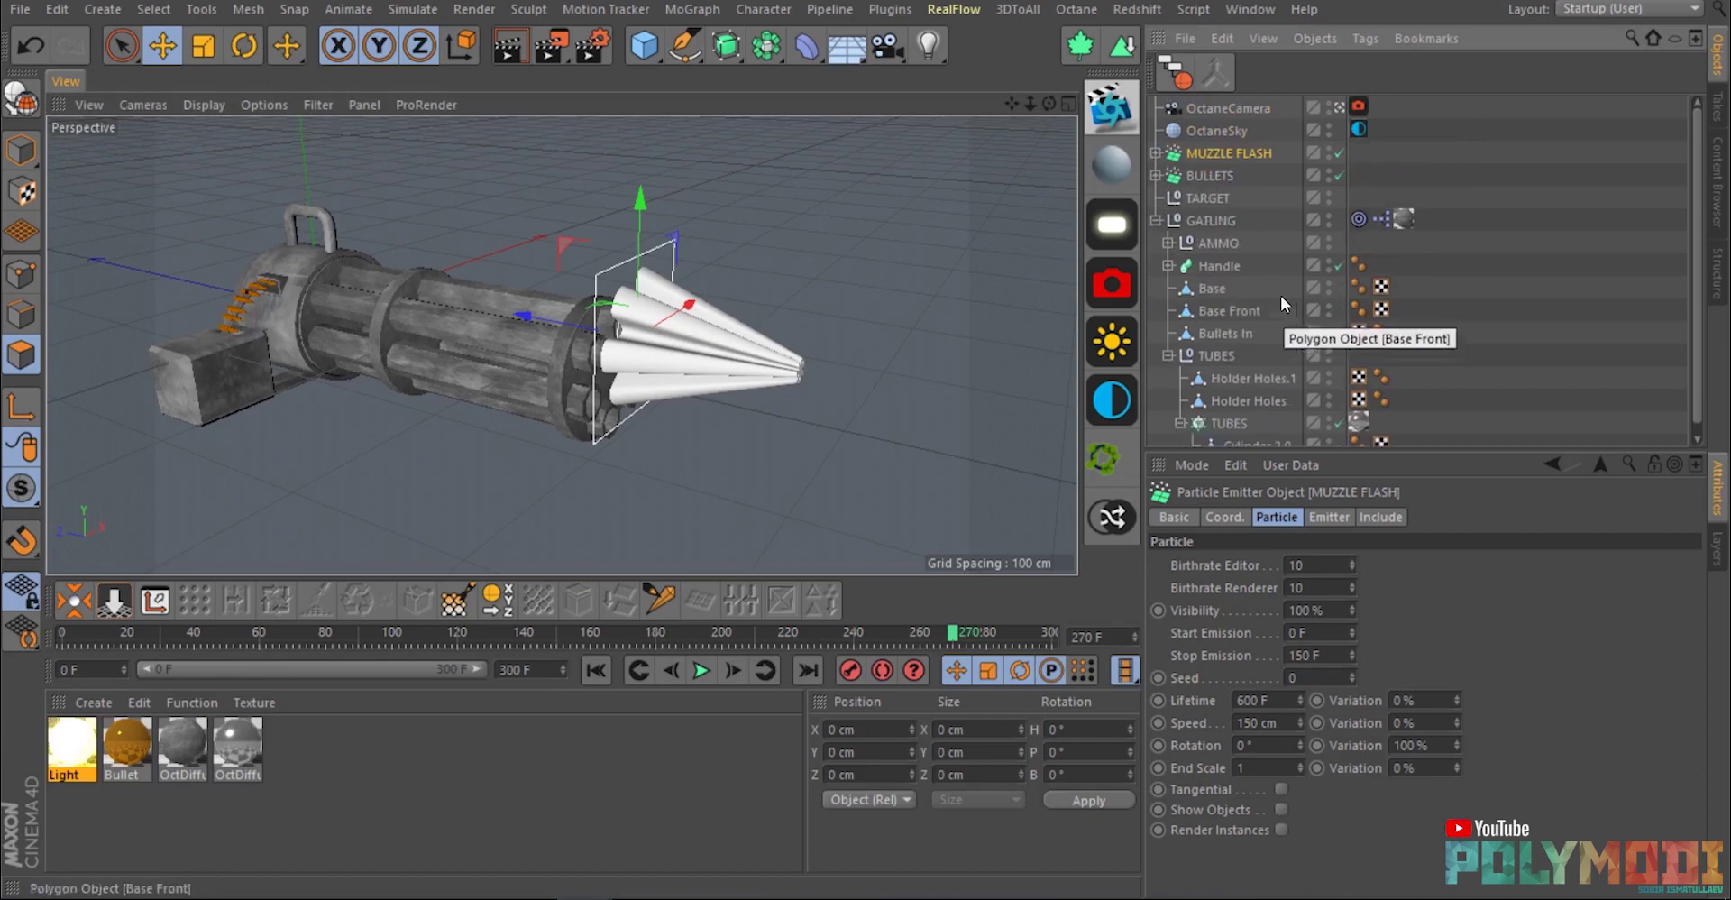
left_click_drag(1272, 699, 1183, 695)
type("20")
key("Return")
left_click(699, 671)
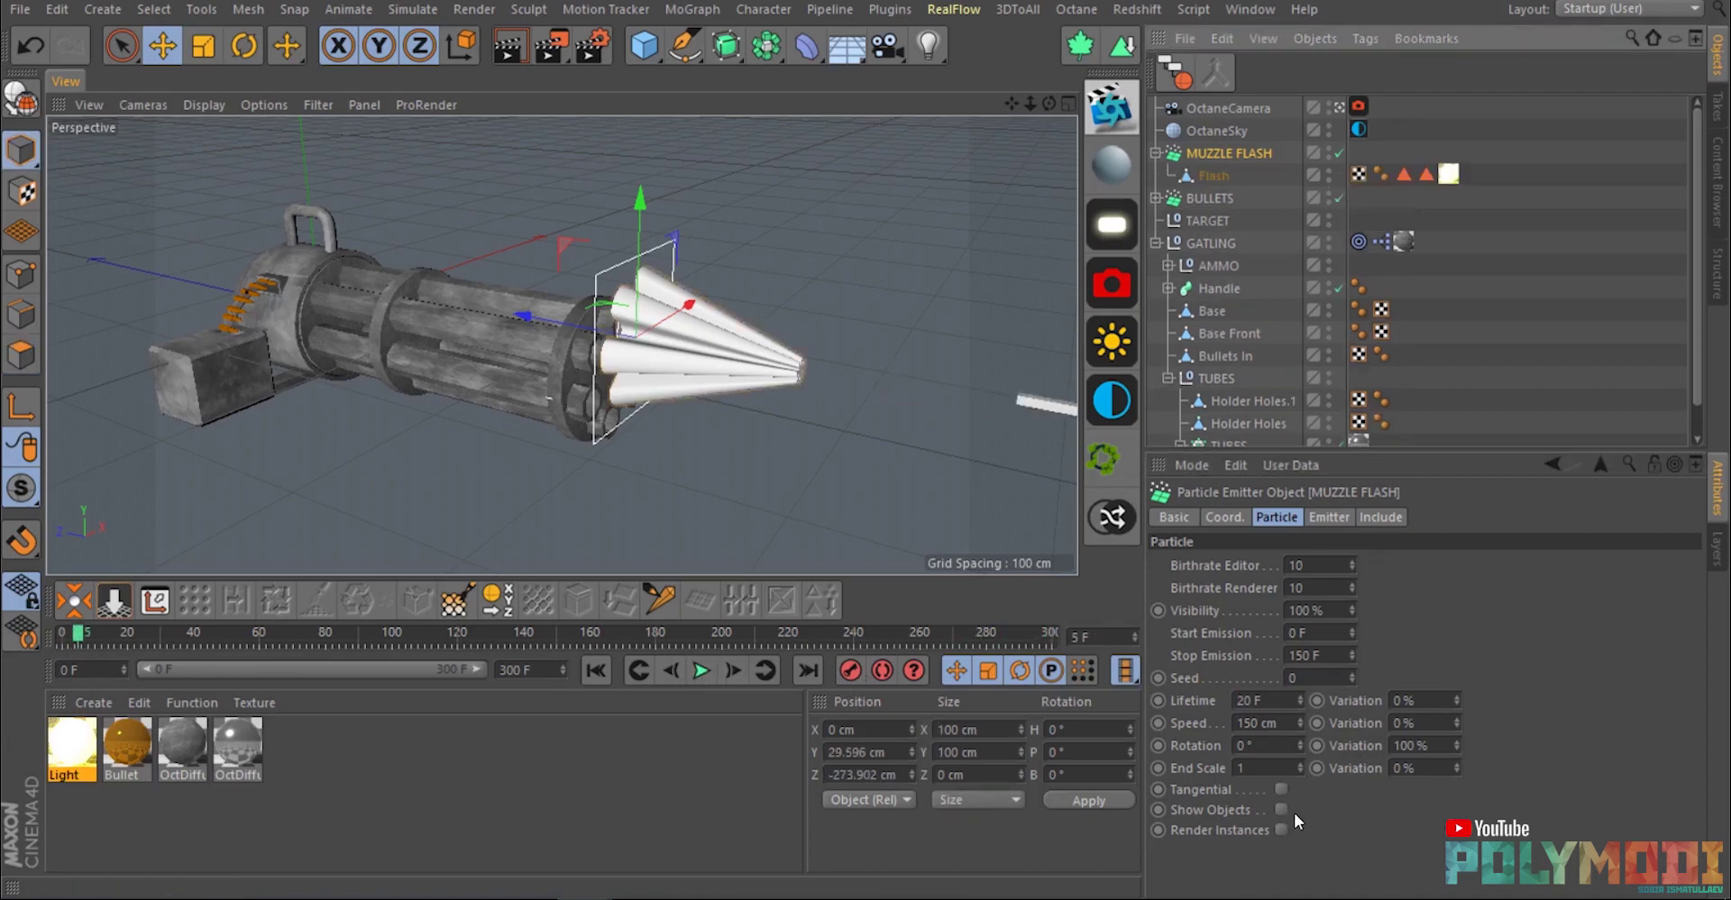
left_click(1282, 810)
left_click(701, 669)
Rotate the MUZZLE FLASH emitter and its Flash child 180° in heading each, and preview the emission direction.
key("r")
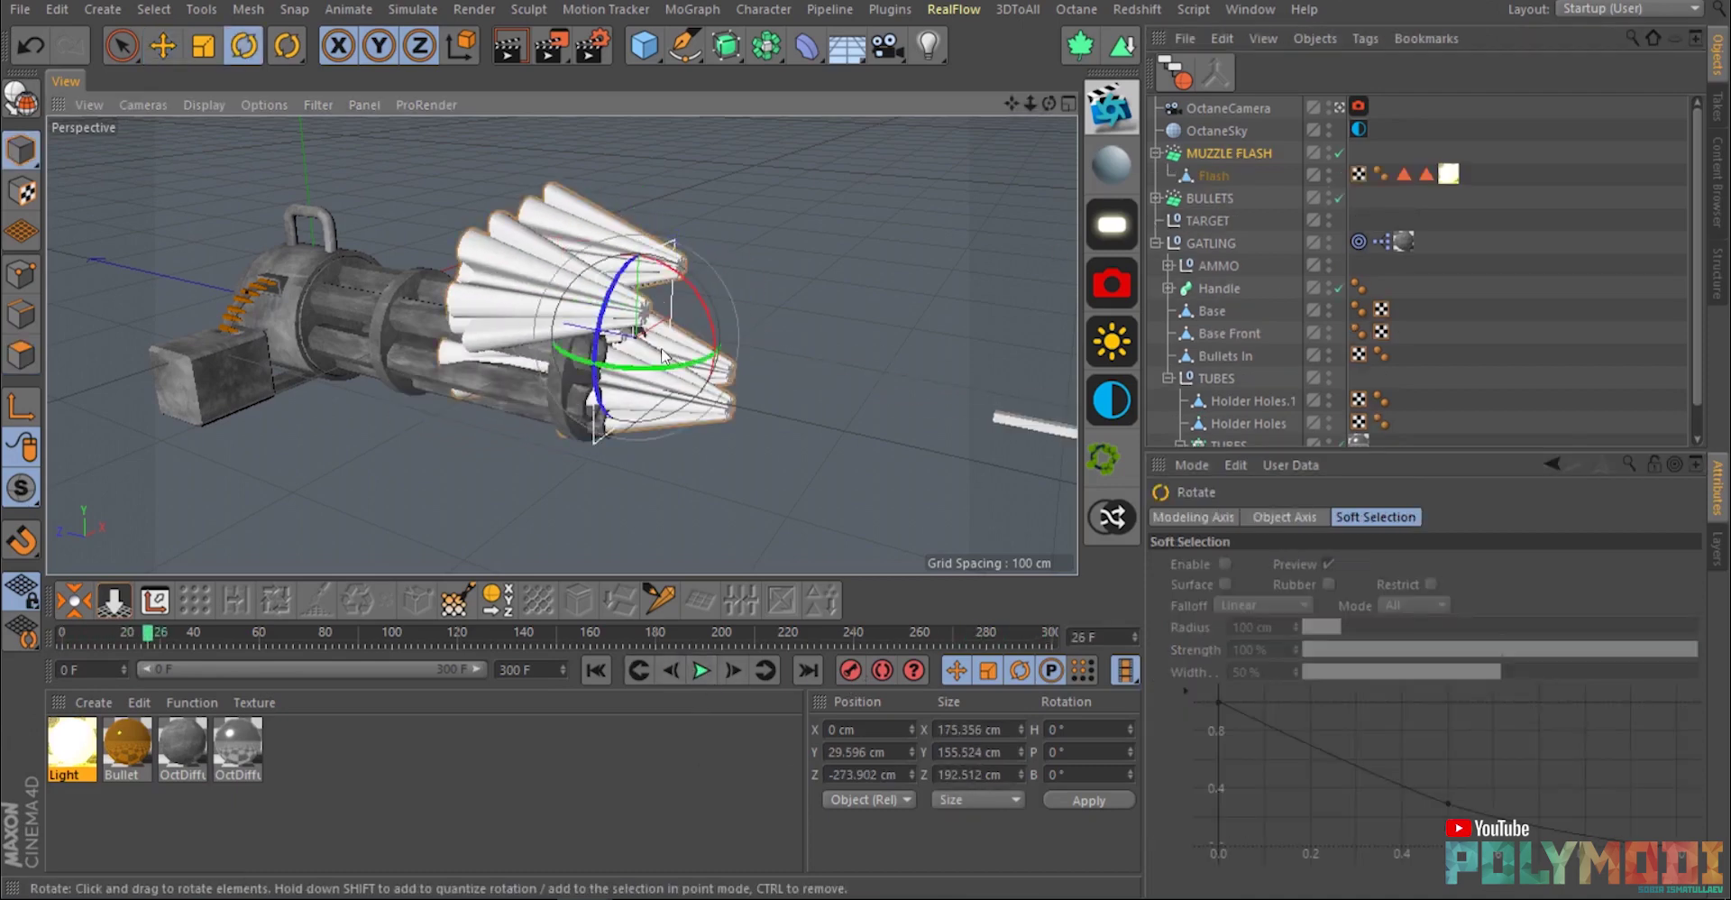
left_click_drag(577, 361, 473, 242)
left_click(1214, 176)
left_click_drag(582, 358, 727, 216)
key("e")
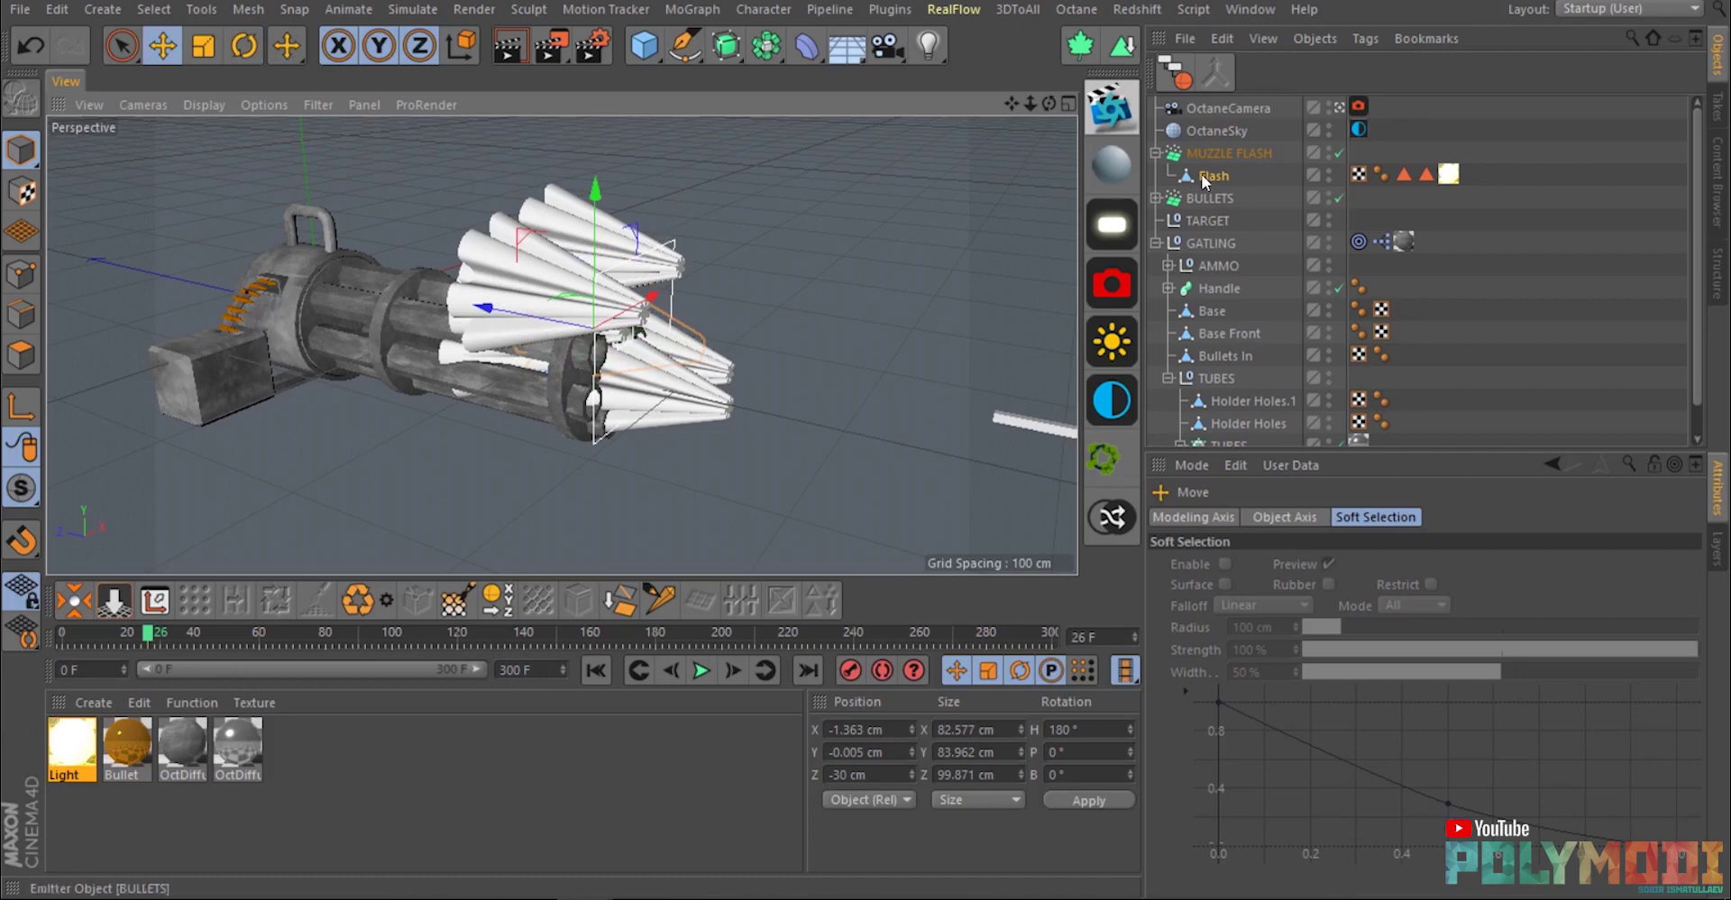
left_click(703, 669)
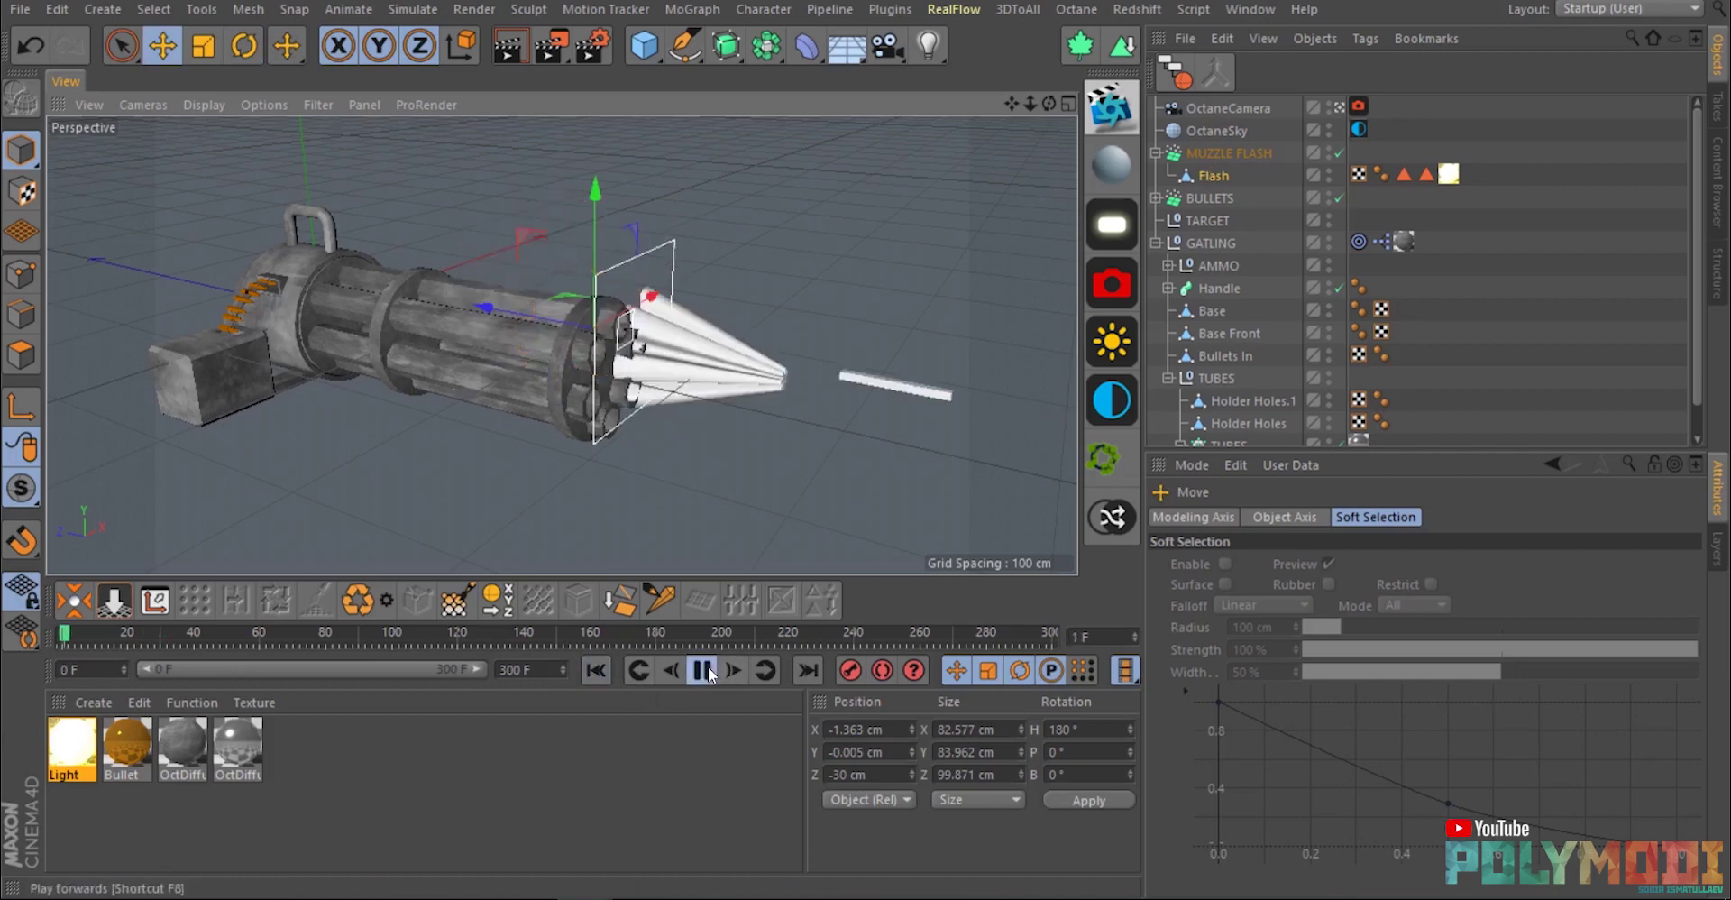
left_click(1241, 155)
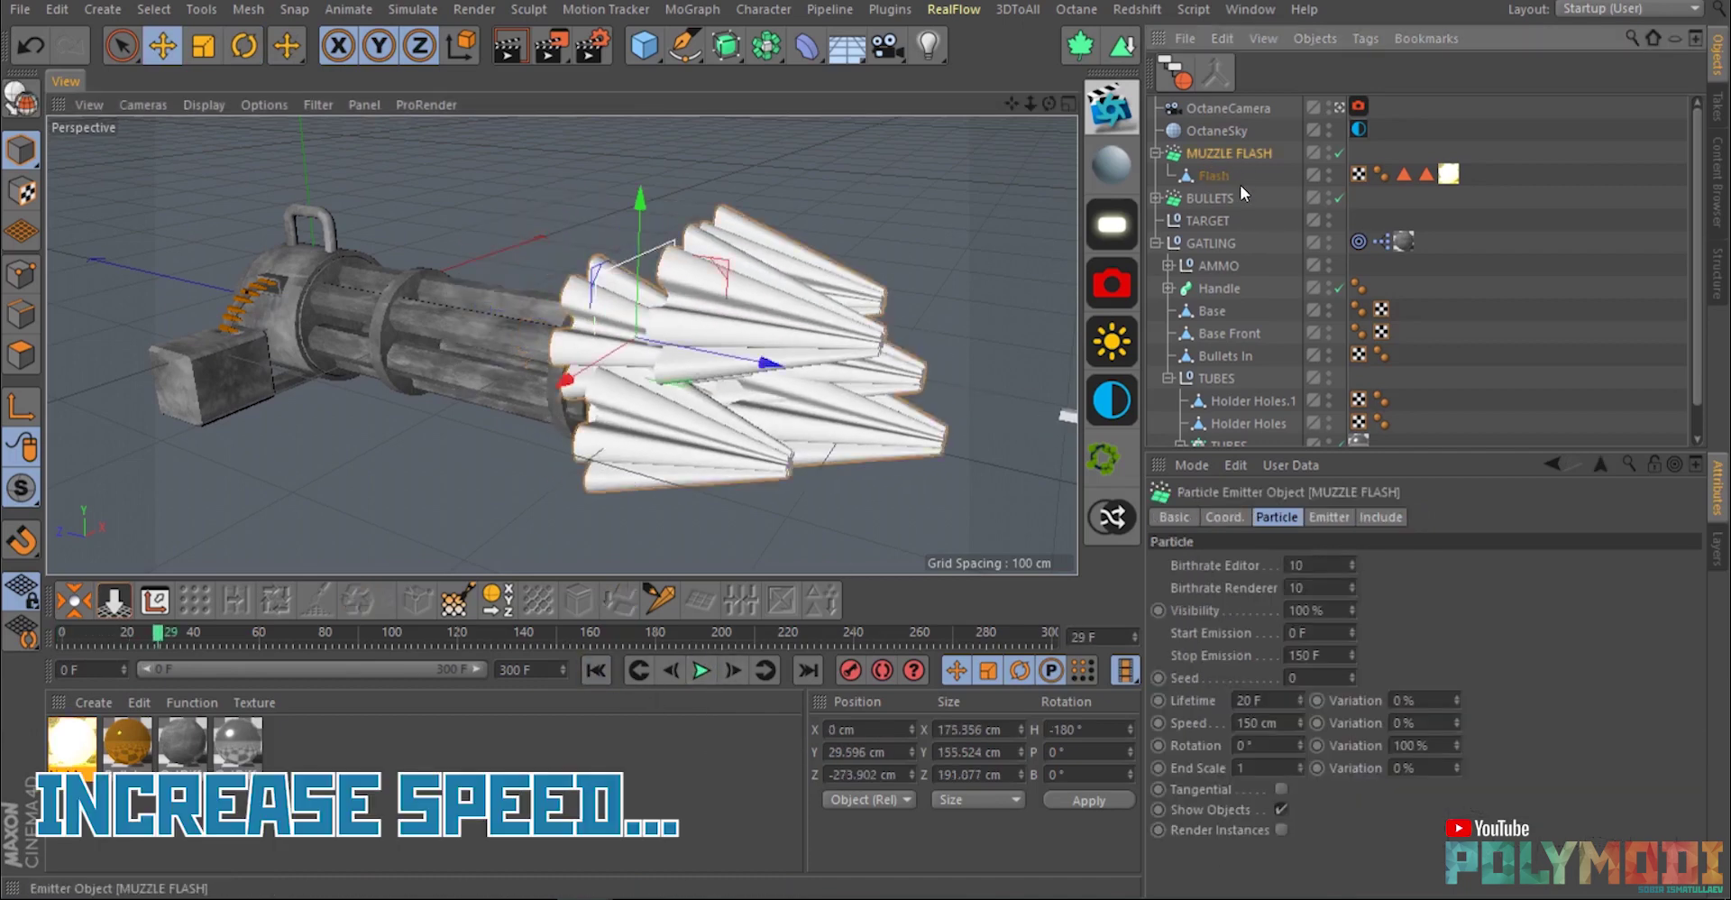
Set the MUZZLE FLASH emitter's speed to 2000 cm and replay the animation from the start.
left_click_drag(1294, 723, 1044, 699)
type("2000")
key("Return")
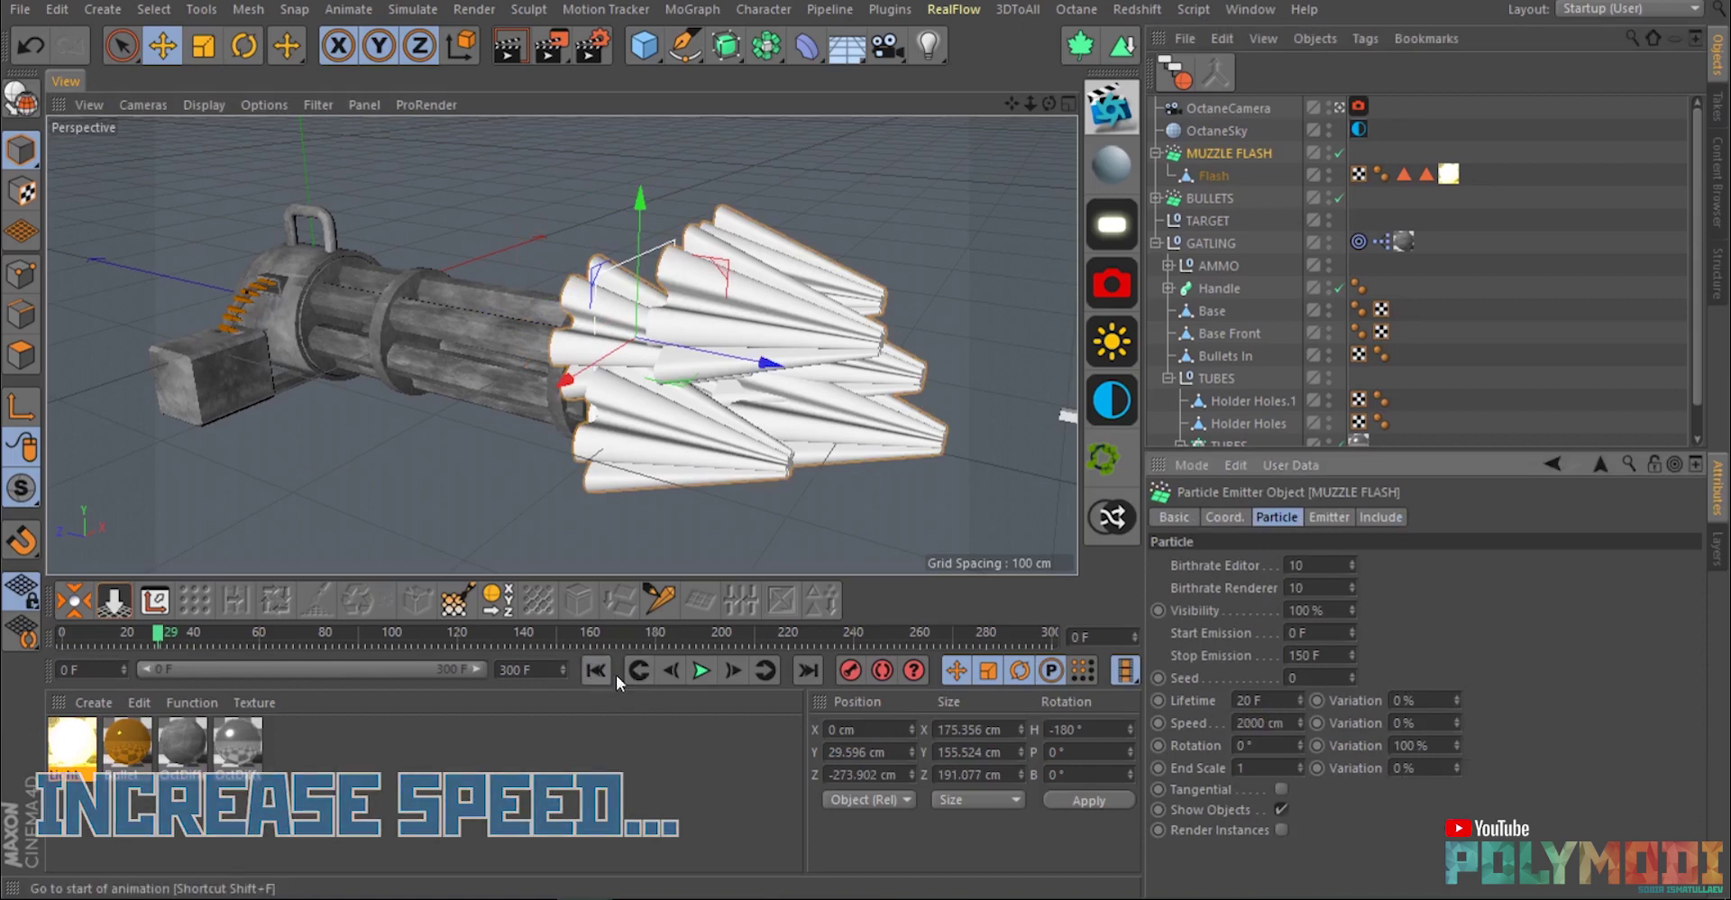
left_click(596, 669)
left_click(703, 670)
left_click(705, 672)
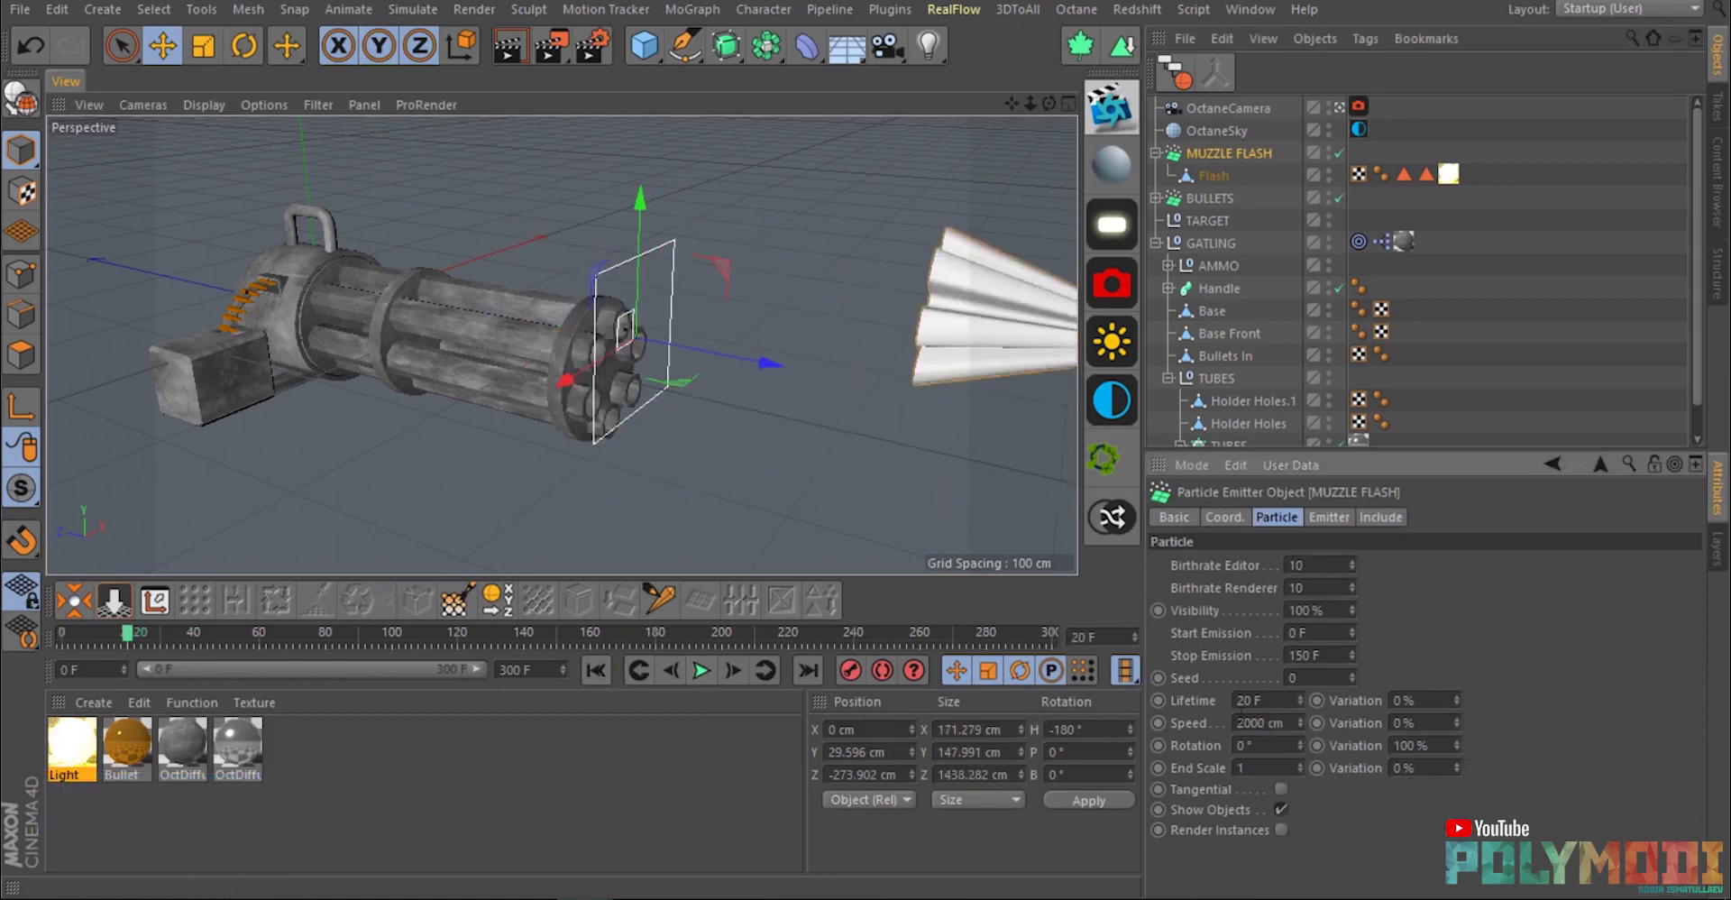
Set the MUZZLE FLASH emitter's speed to 800 cm, replay from the start and inspect the emitted flashes up close.
left_click_drag(1282, 723, 1050, 710)
type("800")
key("Return")
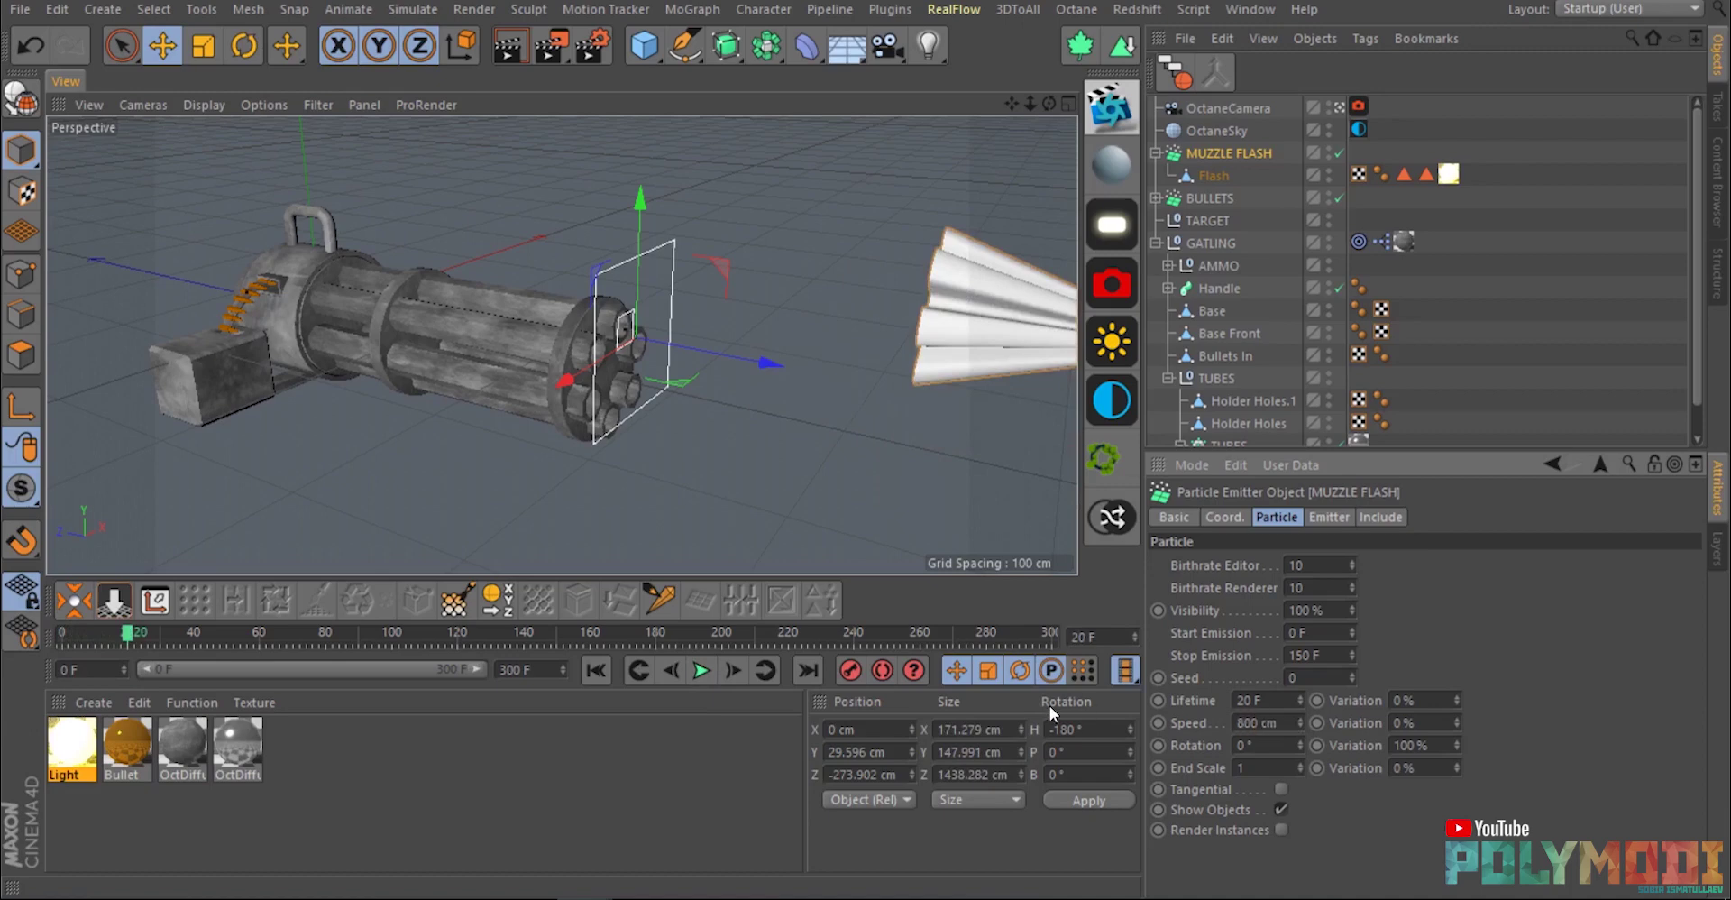
left_click(599, 673)
left_click(705, 672)
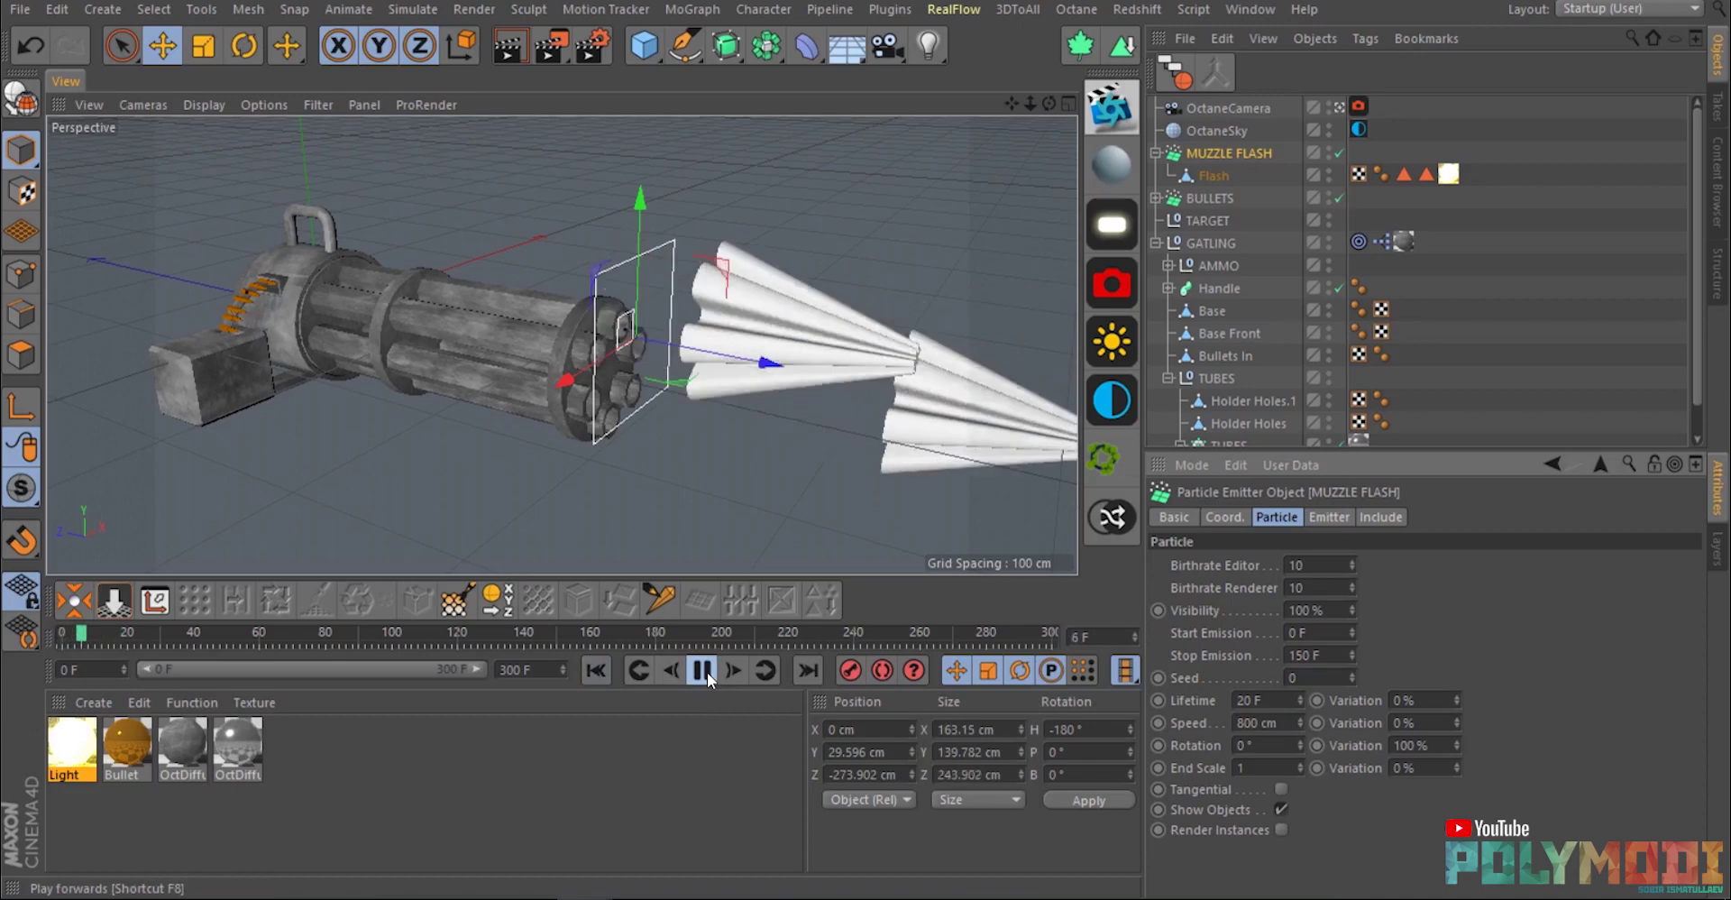
left_click(707, 672)
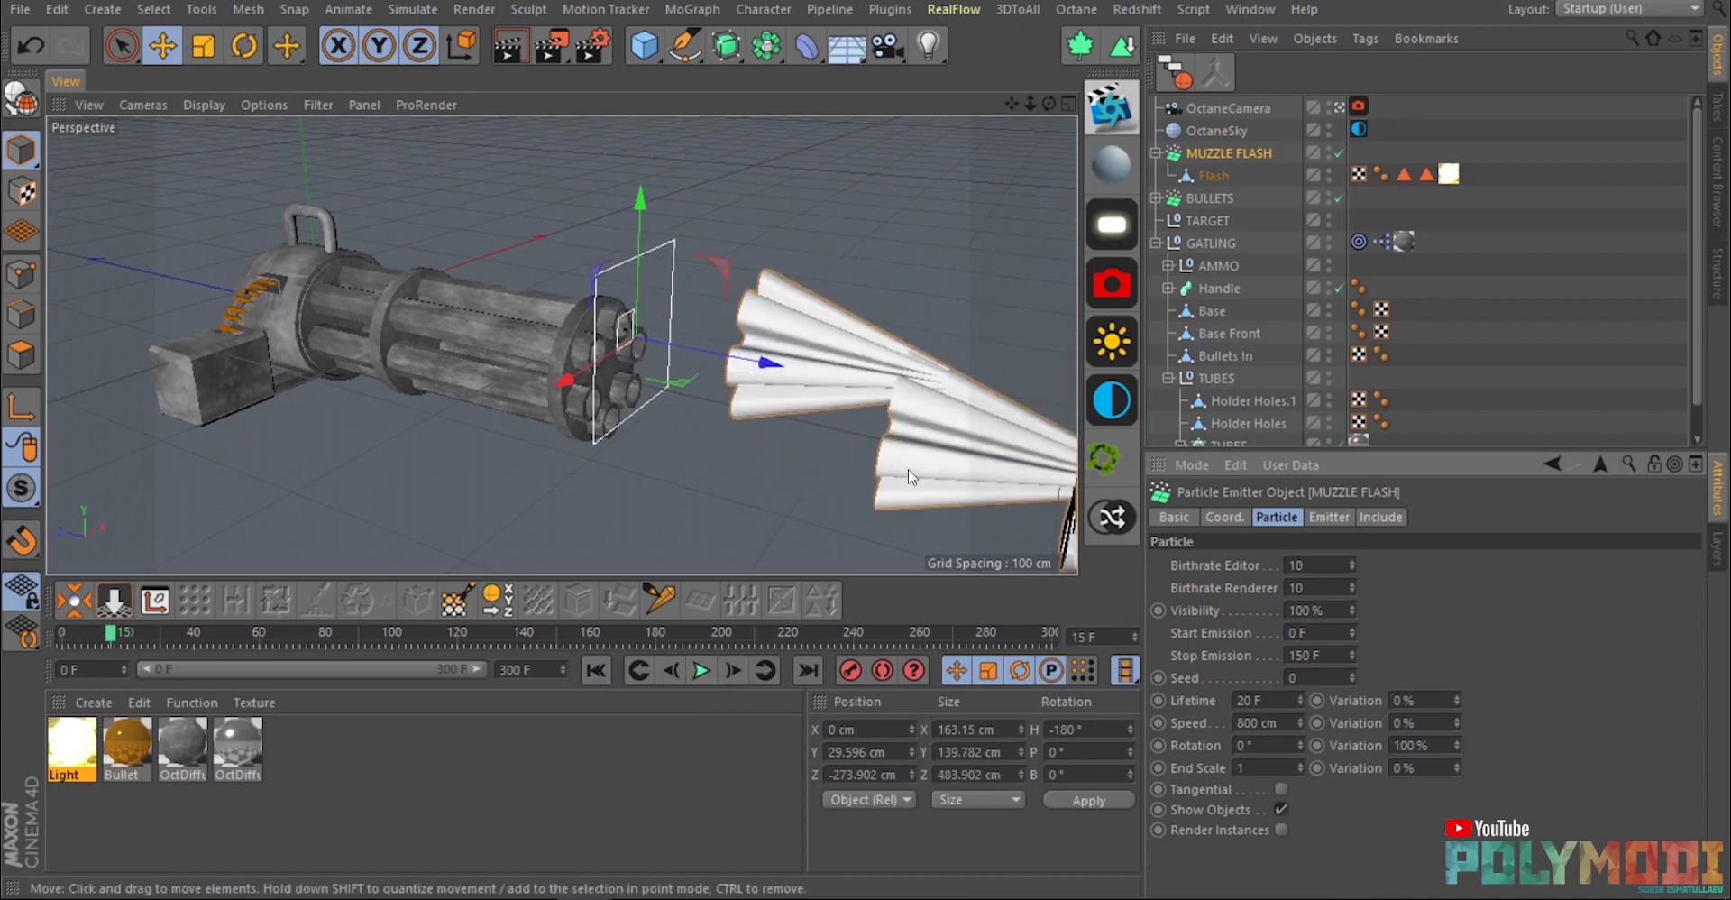
left_click_drag(914, 480, 975, 462, "alt")
middle_click_drag(976, 462, 852, 453, "alt")
left_click_drag(852, 454, 949, 542, "alt")
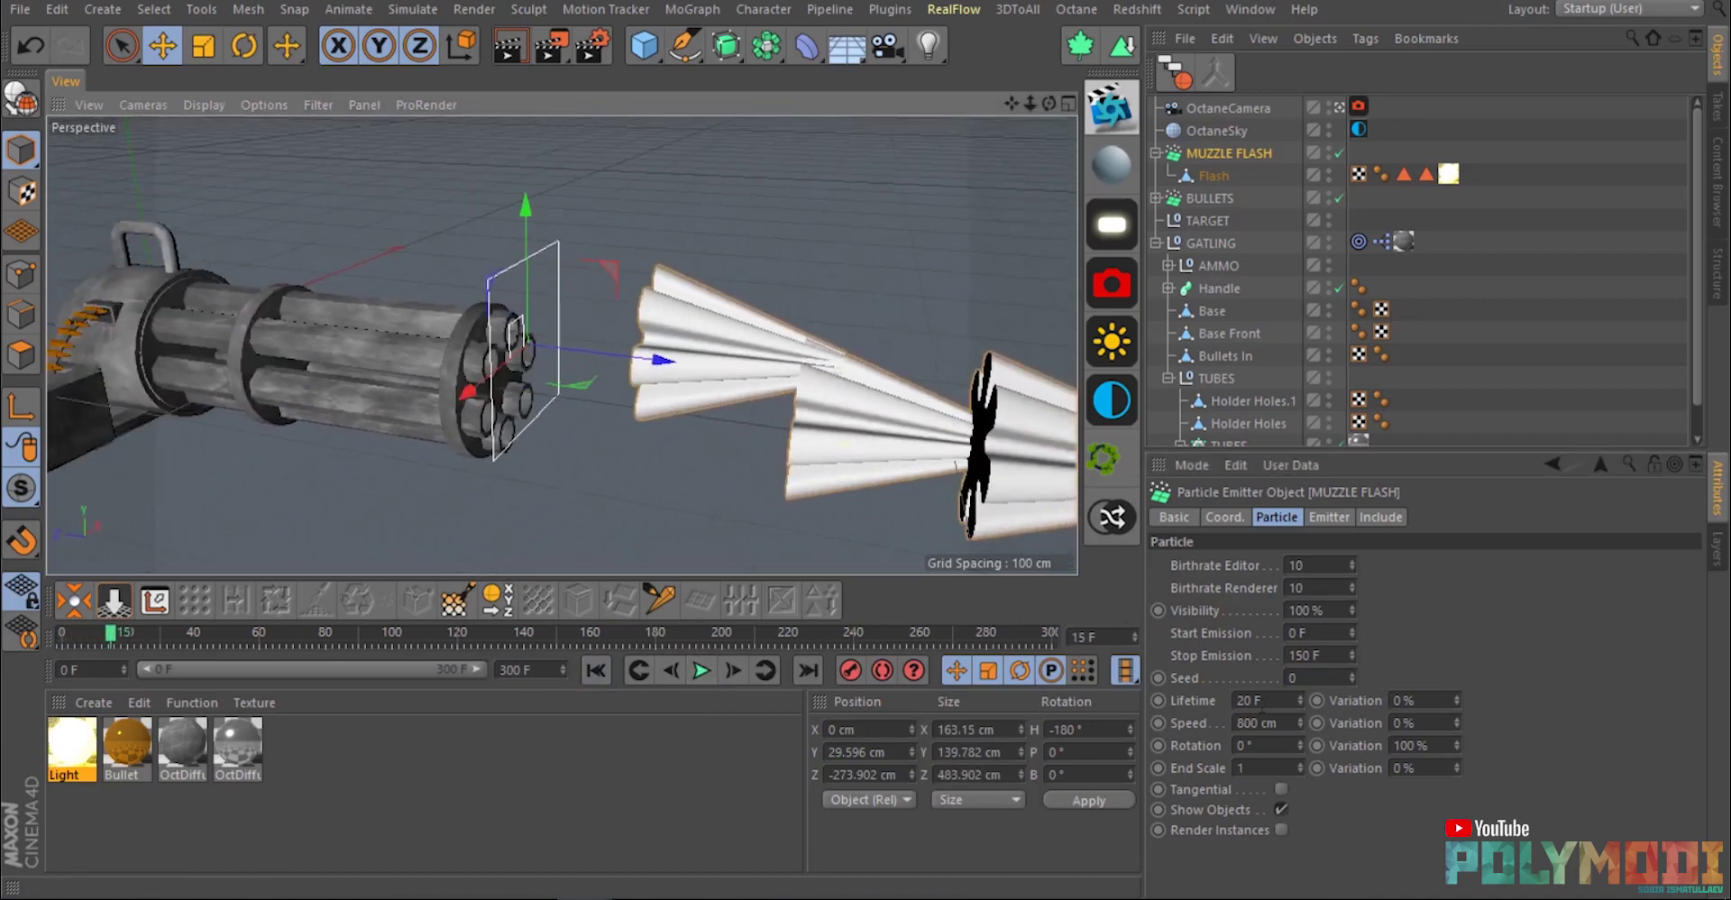
Set the MUZZLE FLASH emitter's lifetime to 5 F and preview the animation.
left_click_drag(1265, 703, 1083, 682)
type("5")
key("Return")
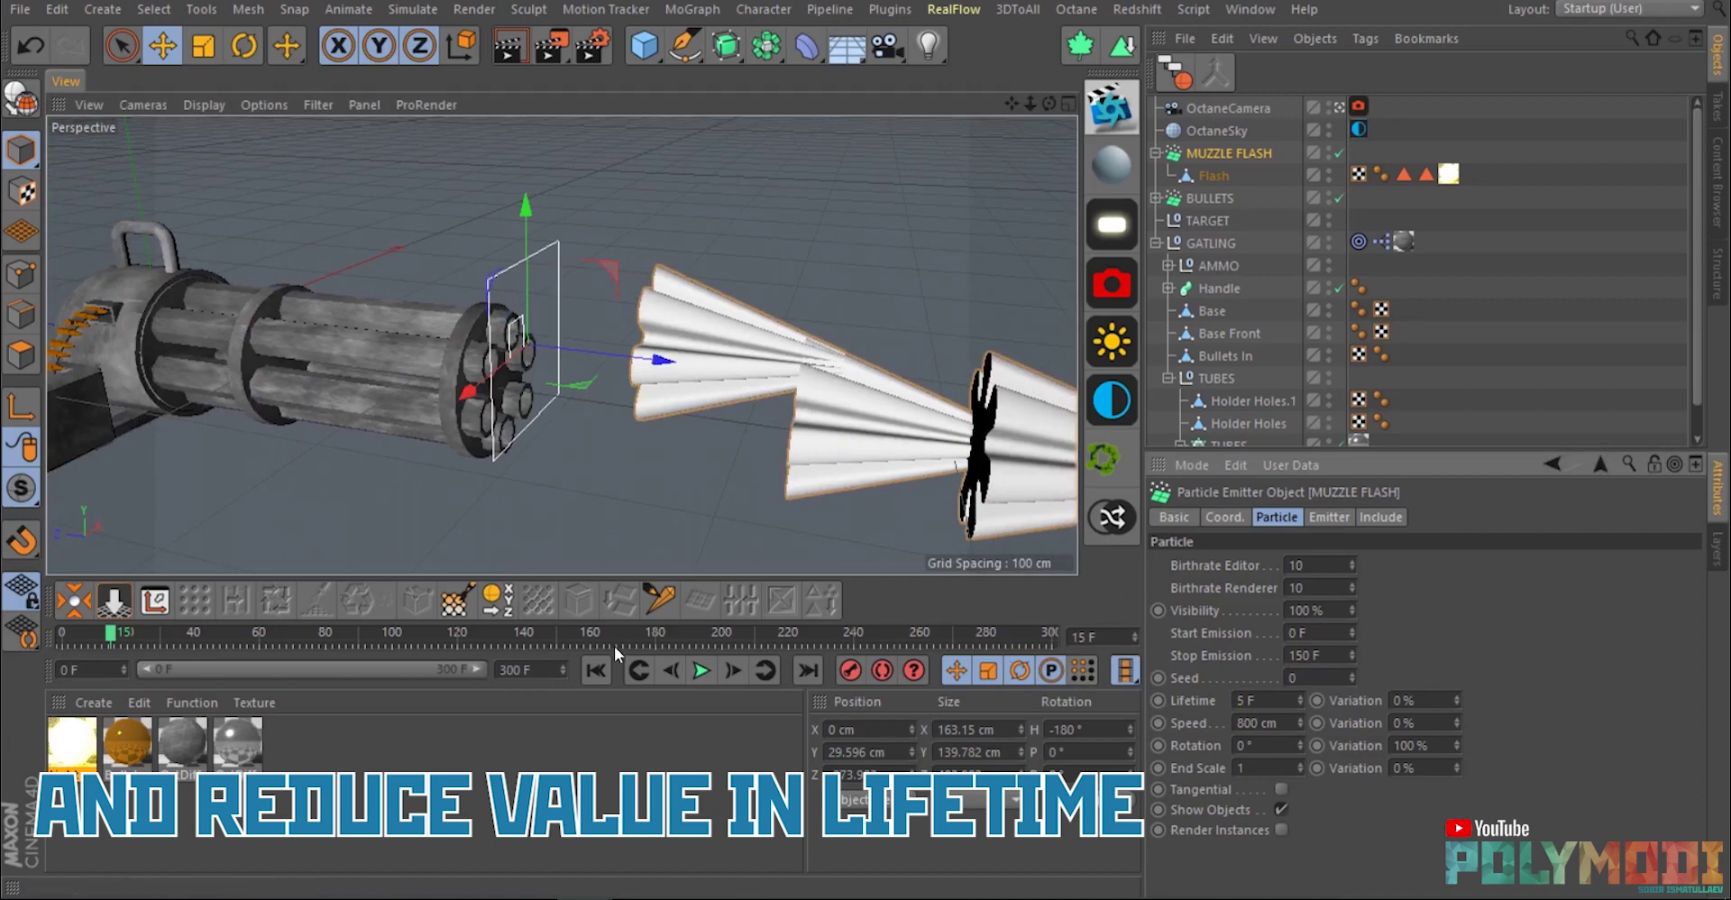
left_click(696, 673)
left_click(696, 673)
Set the MUZZLE FLASH emitter's lifetime to 2 F and replay the animation from the start.
left_click_drag(1270, 701, 1083, 676)
type("2")
key("Return")
left_click(596, 669)
left_click(696, 670)
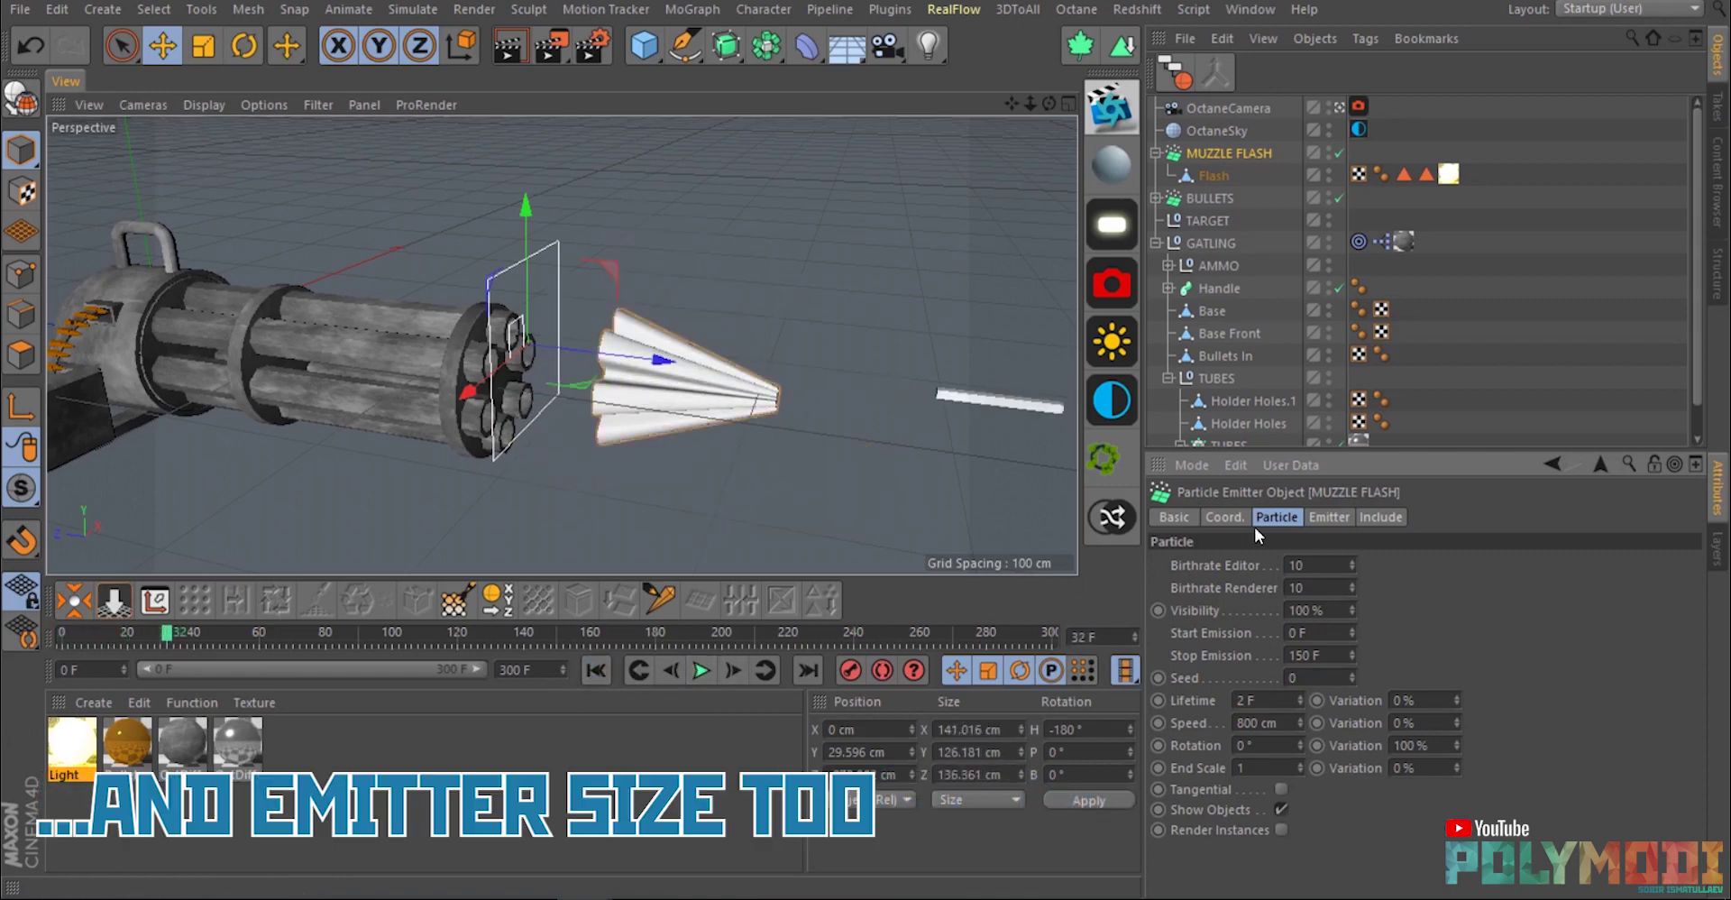
Set the MUZZLE FLASH emitter's X-Size and Y-Size to 30 cm and replay the animation from the start.
left_click(1329, 517)
left_click_drag(1329, 587, 1062, 586)
type("30")
key("Tab")
type("30")
key("Return")
left_click(597, 669)
left_click(699, 671)
left_click(700, 671)
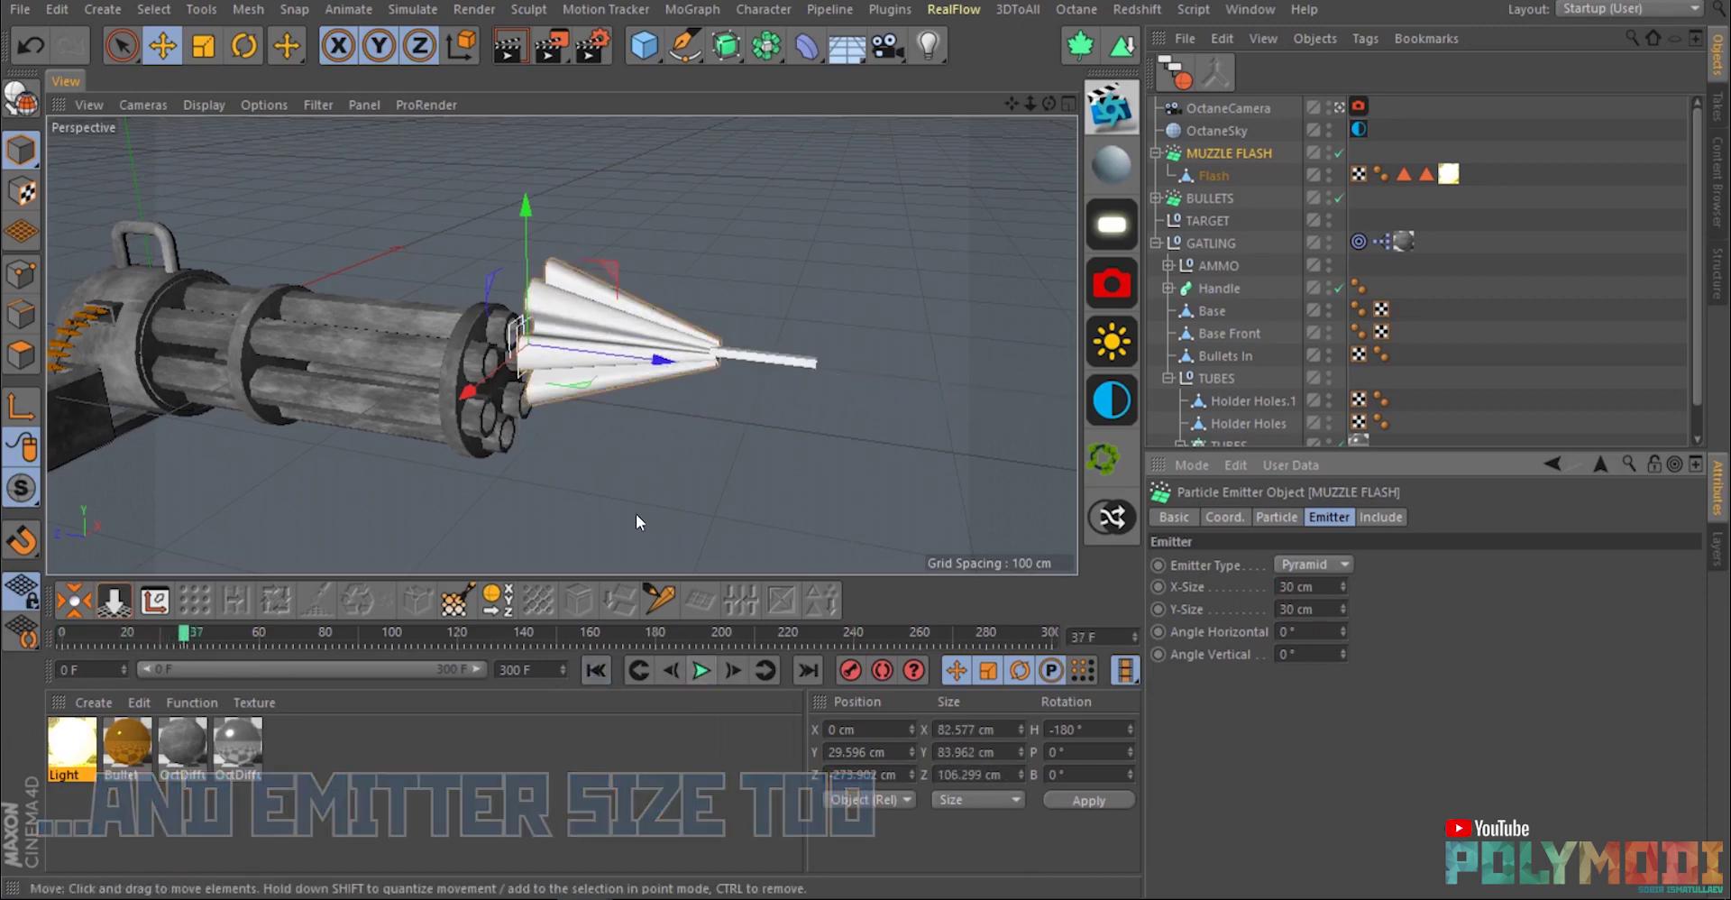
Set the MUZZLE FLASH emitter's speed to 300 cm, preview it, and set Stop Emission to 300 F.
left_click(1277, 515)
left_click(1275, 722)
key("Return")
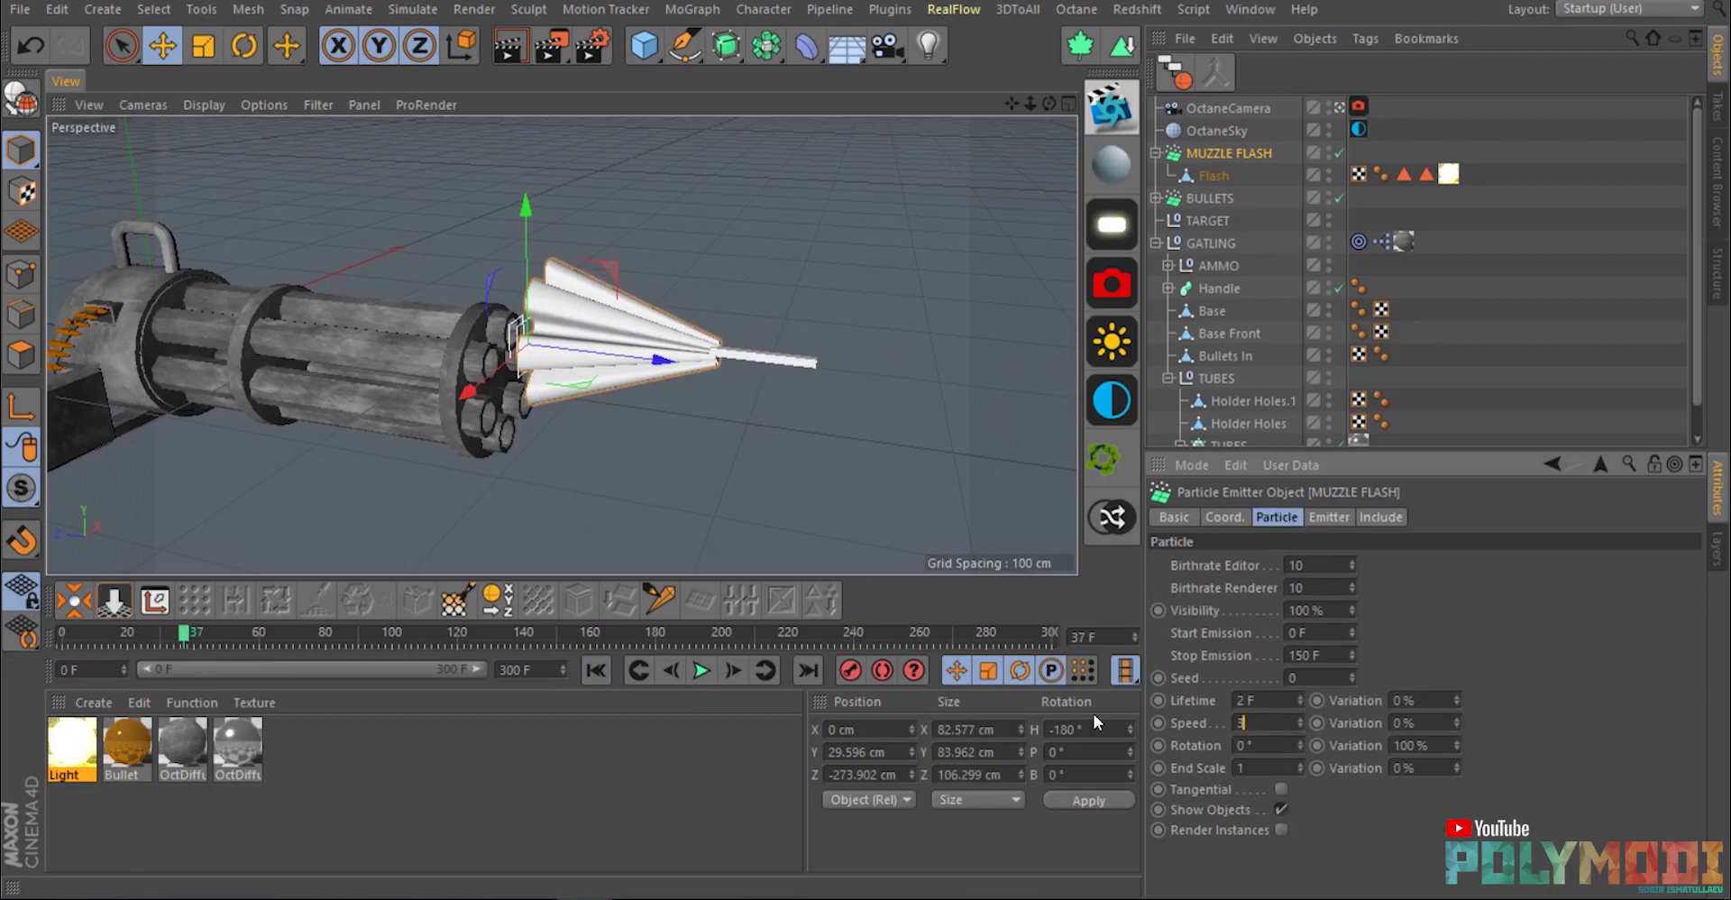
left_click(595, 669)
left_click(701, 670)
mouse_move(424, 377)
left_mouse_down("alt")
mouse_move(243, 356)
mouse_move(219, 330)
mouse_move(490, 364)
mouse_move(447, 364)
left_mouse_up("alt")
left_click(701, 670)
left_click_drag(1341, 656, 1136, 670)
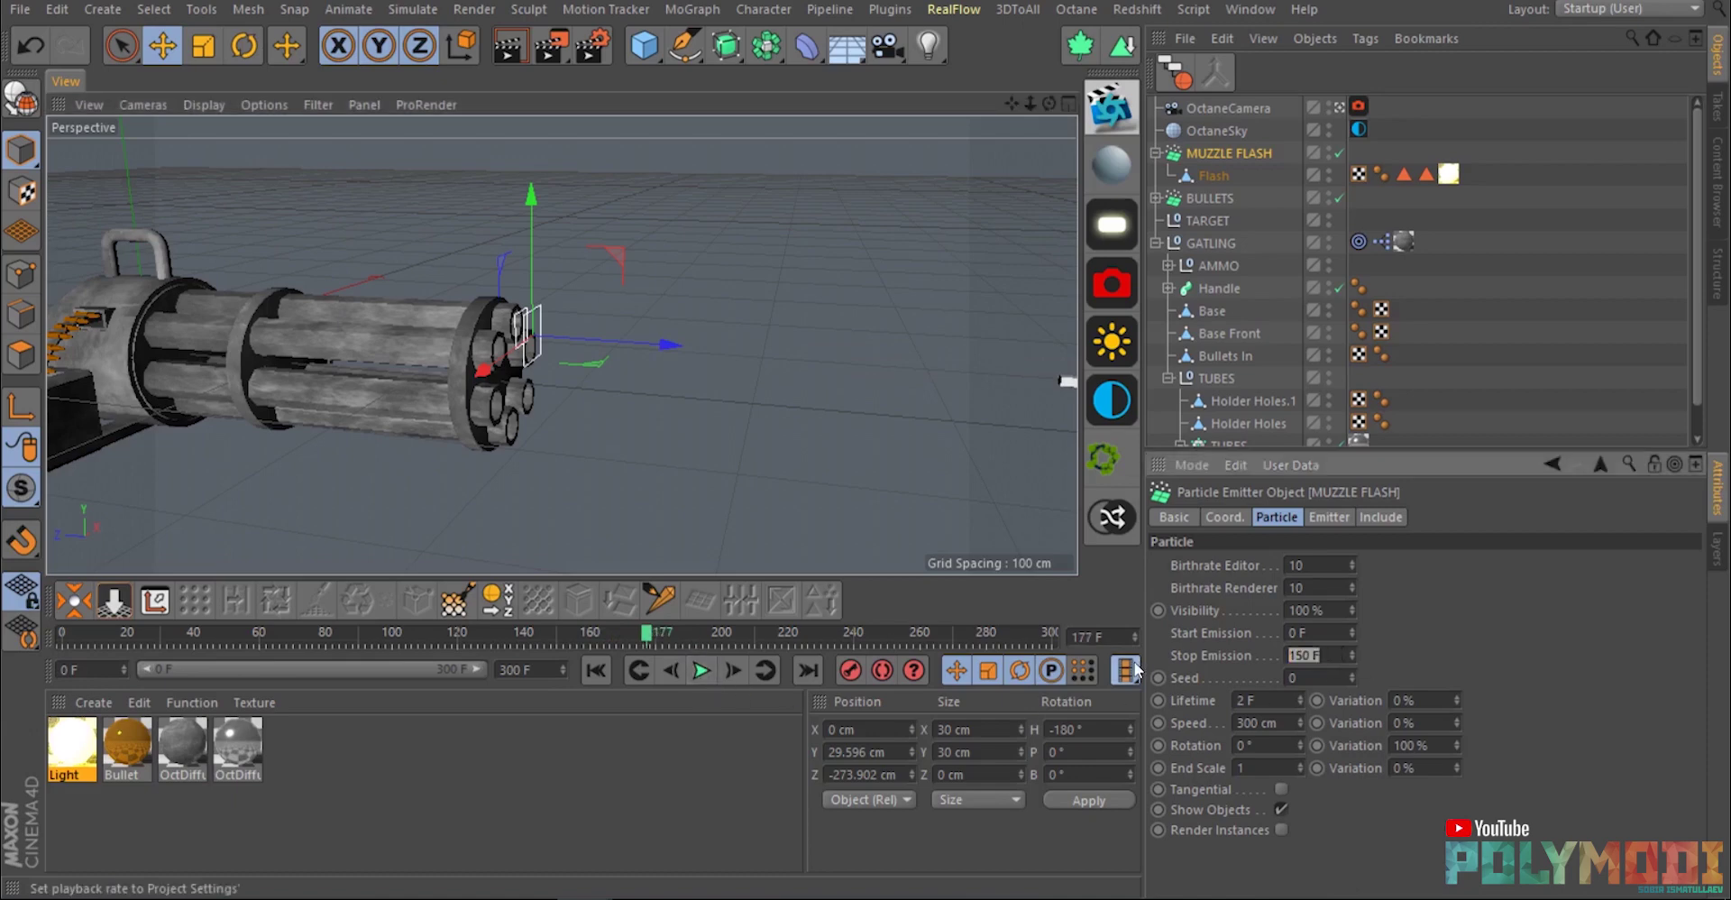
type("30")
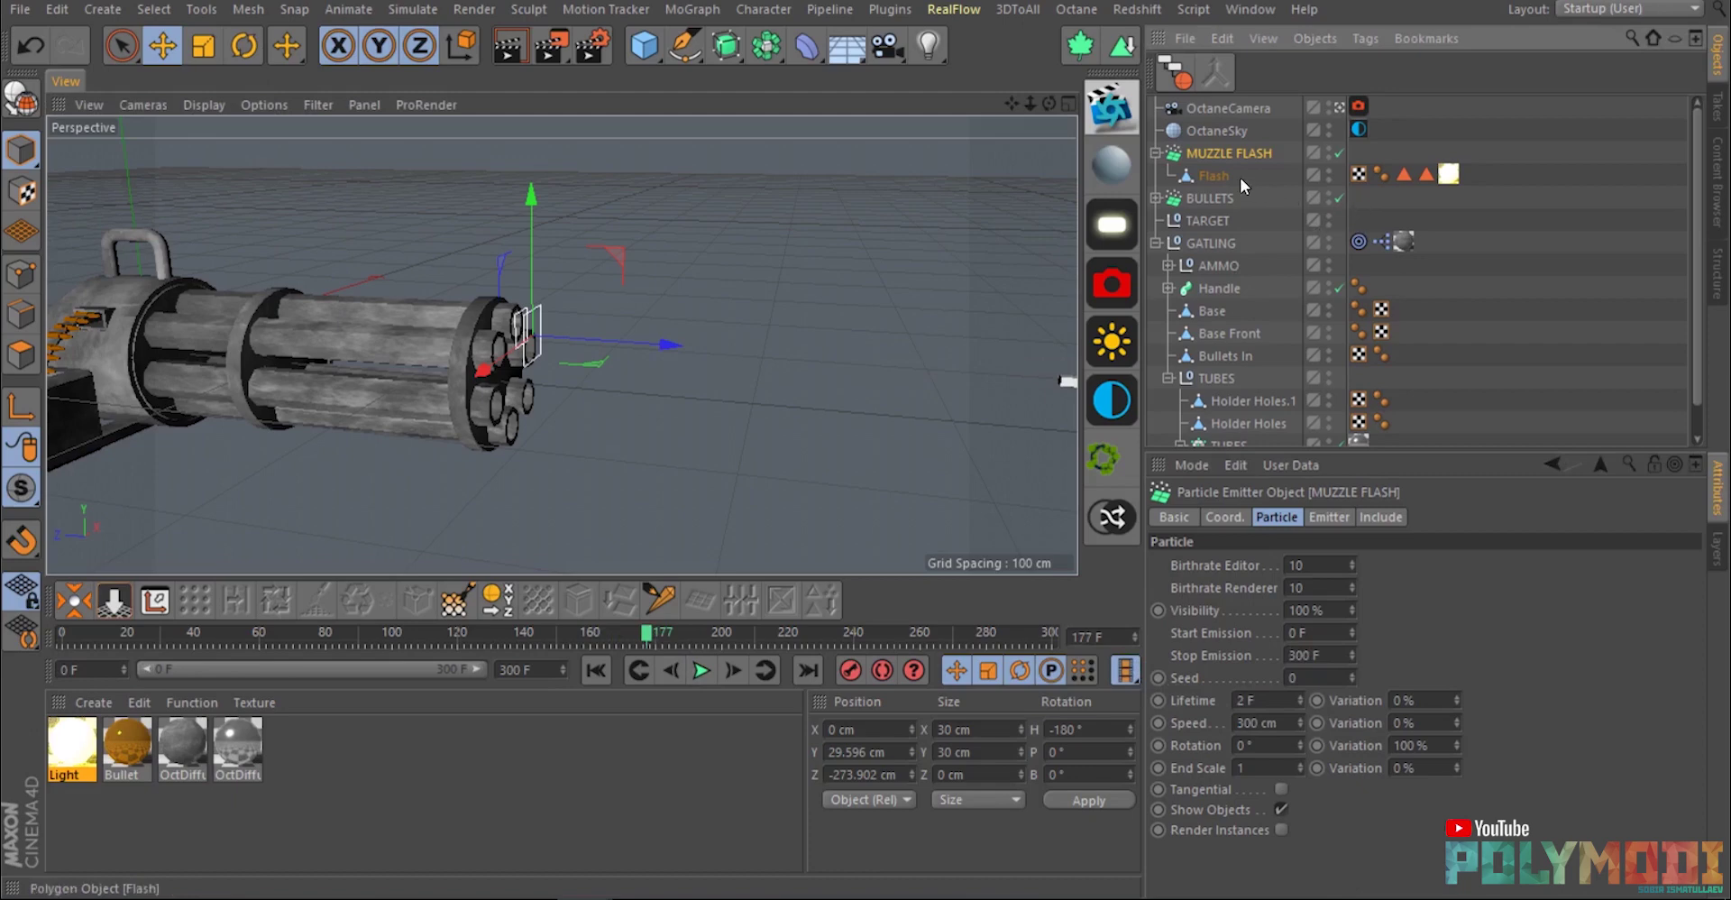
Nest the MUZZLE FLASH and BULLETS emitters together under the GATLING null.
left_click(1210, 196, "ctrl")
left_click(1155, 197)
left_click(1155, 197)
left_click(1155, 152)
left_click_drag(1217, 227, 1215, 229)
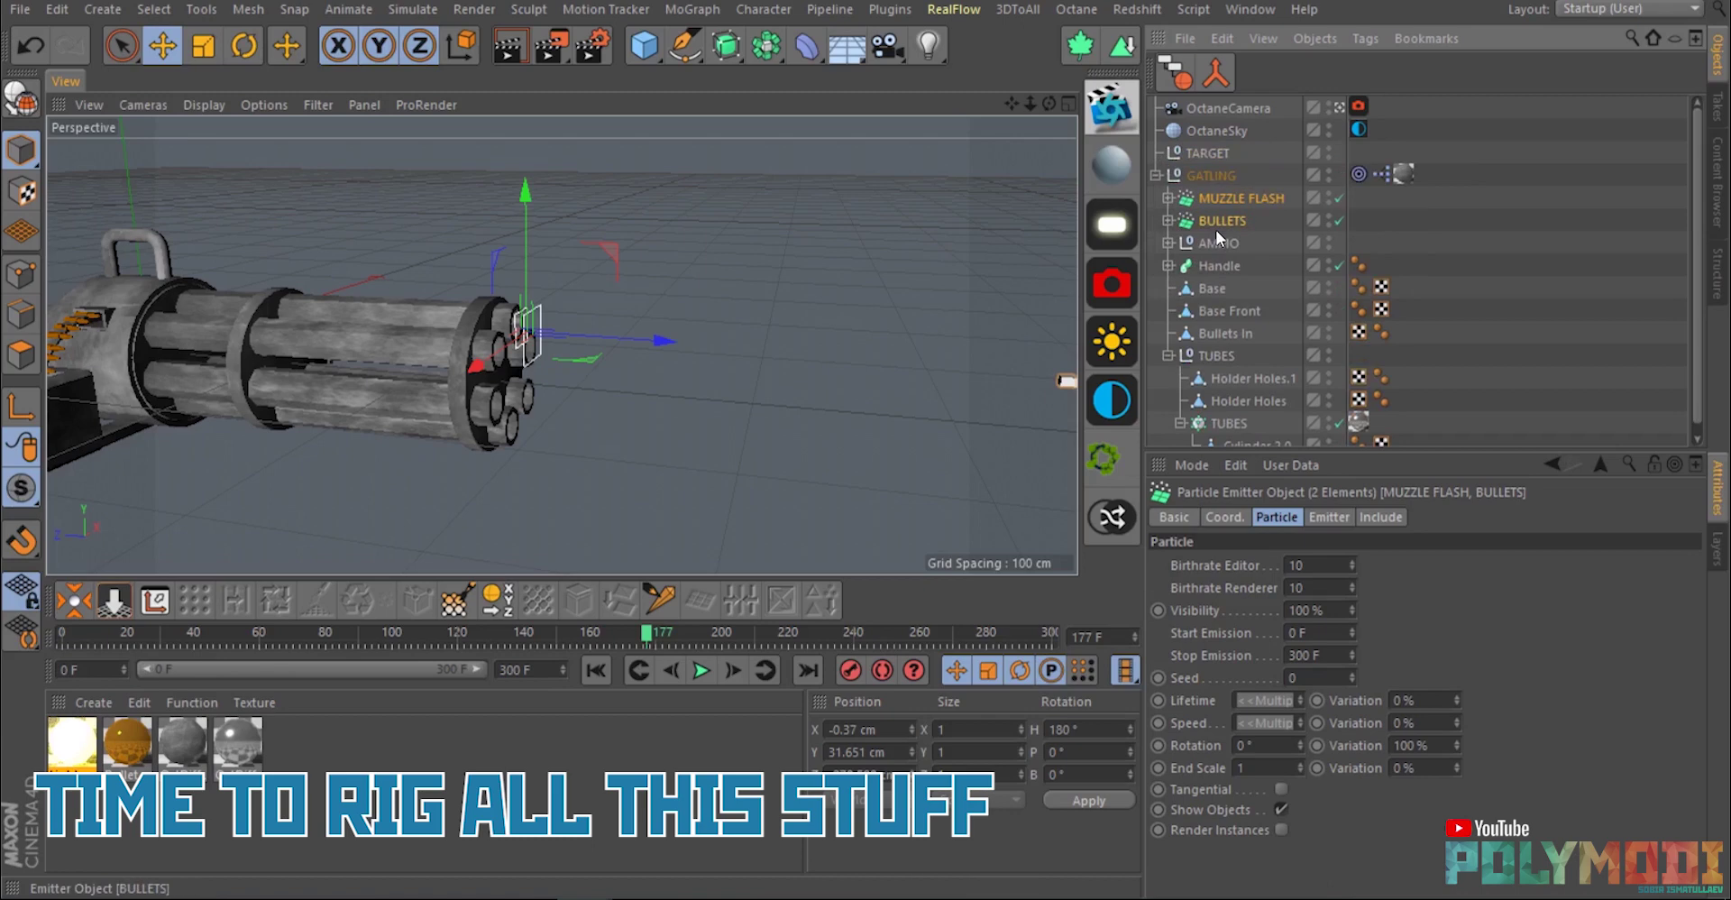
Open the GATLING XPresso expression and add the MUZZLE FLASH and BULLETS emitters as nodes.
left_click(1381, 174)
double_click(1381, 174)
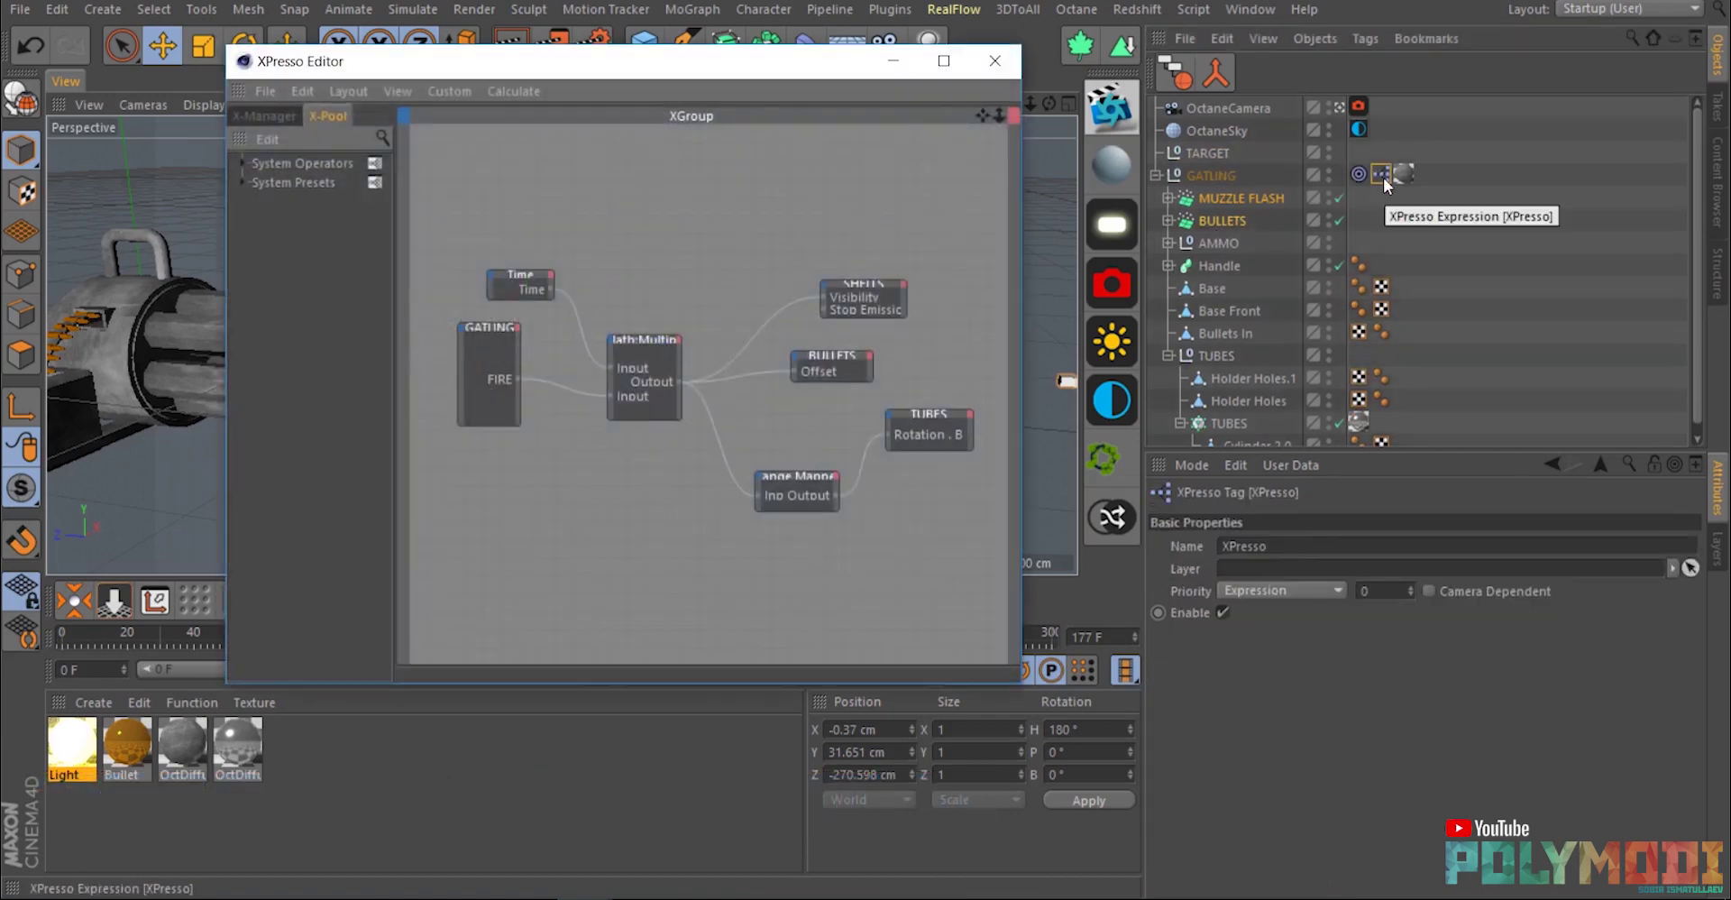
left_click_drag(1257, 197, 807, 191)
left_click_drag(1221, 220, 797, 230)
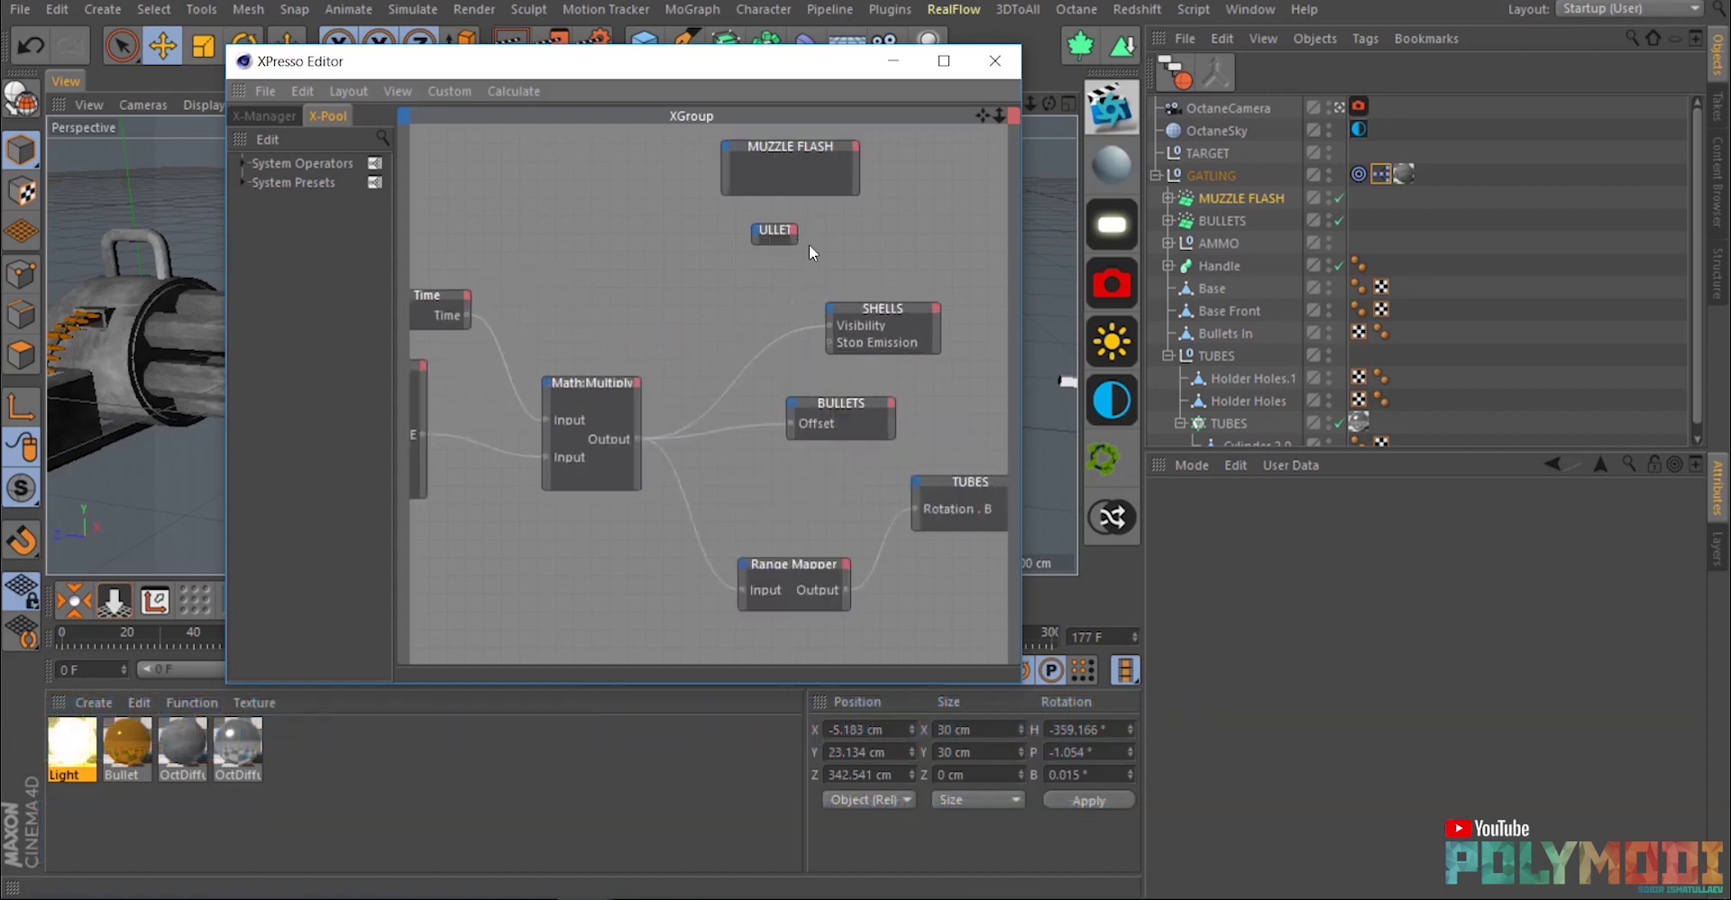
scroll(808, 245, "up", 4)
scroll(906, 310, "down", 2)
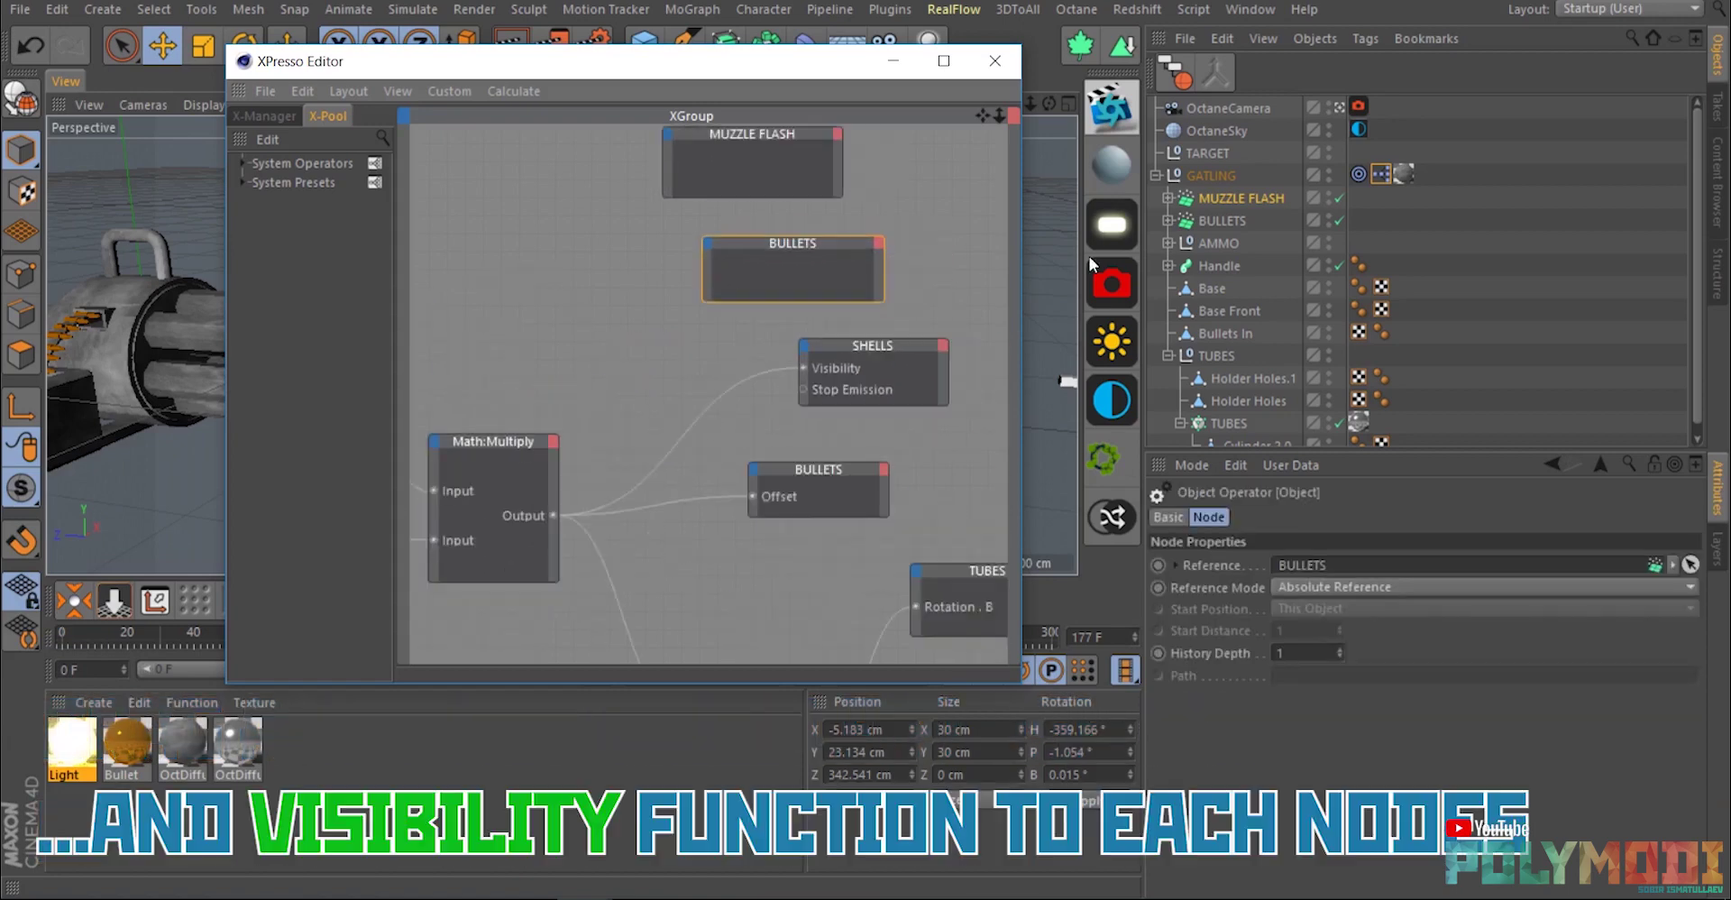
Add a Visibility input port to both the MUZZLE FLASH node and the new BULLETS emitter node.
left_click(1222, 198)
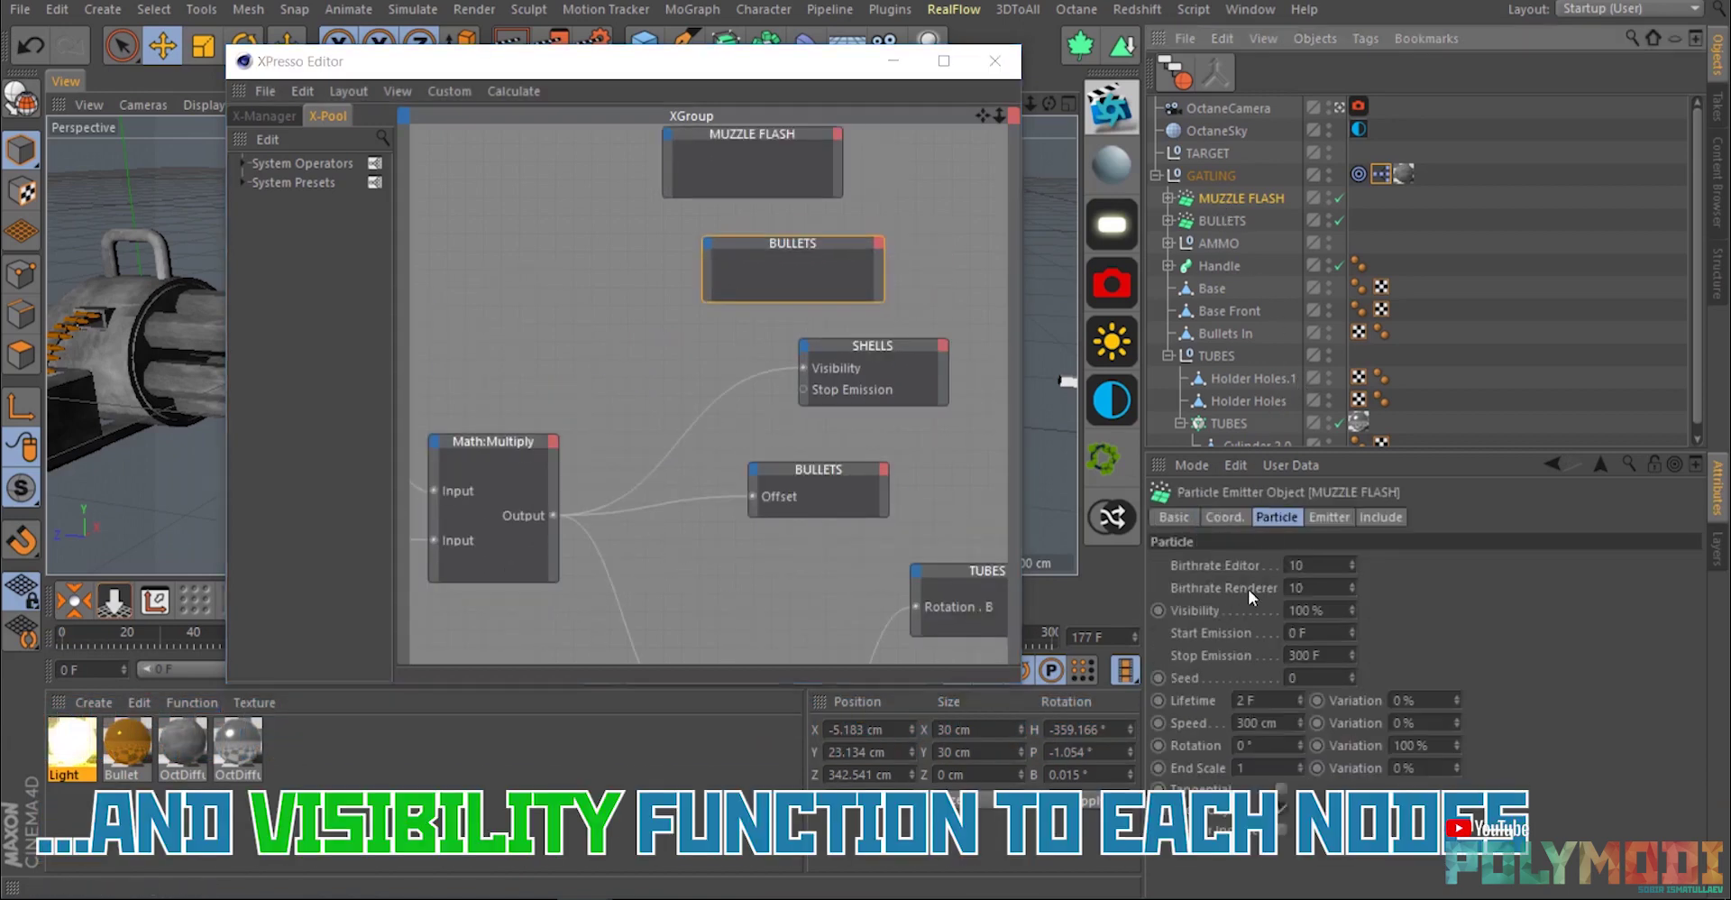
left_click_drag(1201, 613, 665, 161)
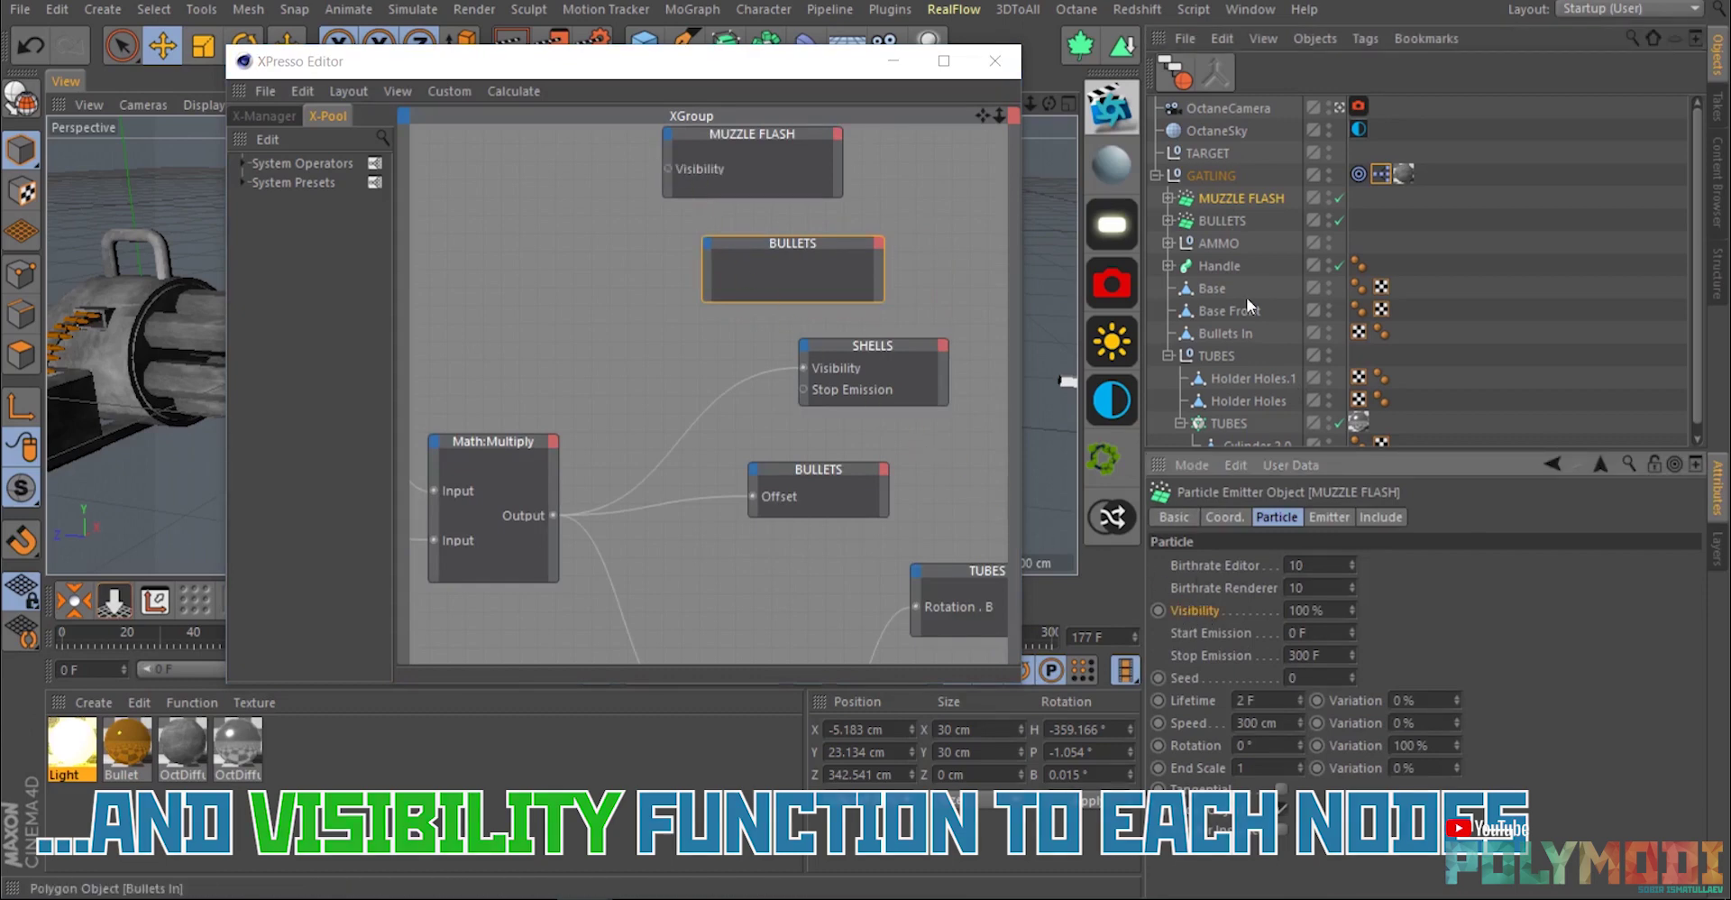
left_click(1225, 220)
left_click_drag(1194, 613, 708, 288)
Connect the Math:Multiply output to the Visibility inputs of MUZZLE FLASH and BULLETS, then close the XPresso Editor.
scroll(856, 311, "down", 5)
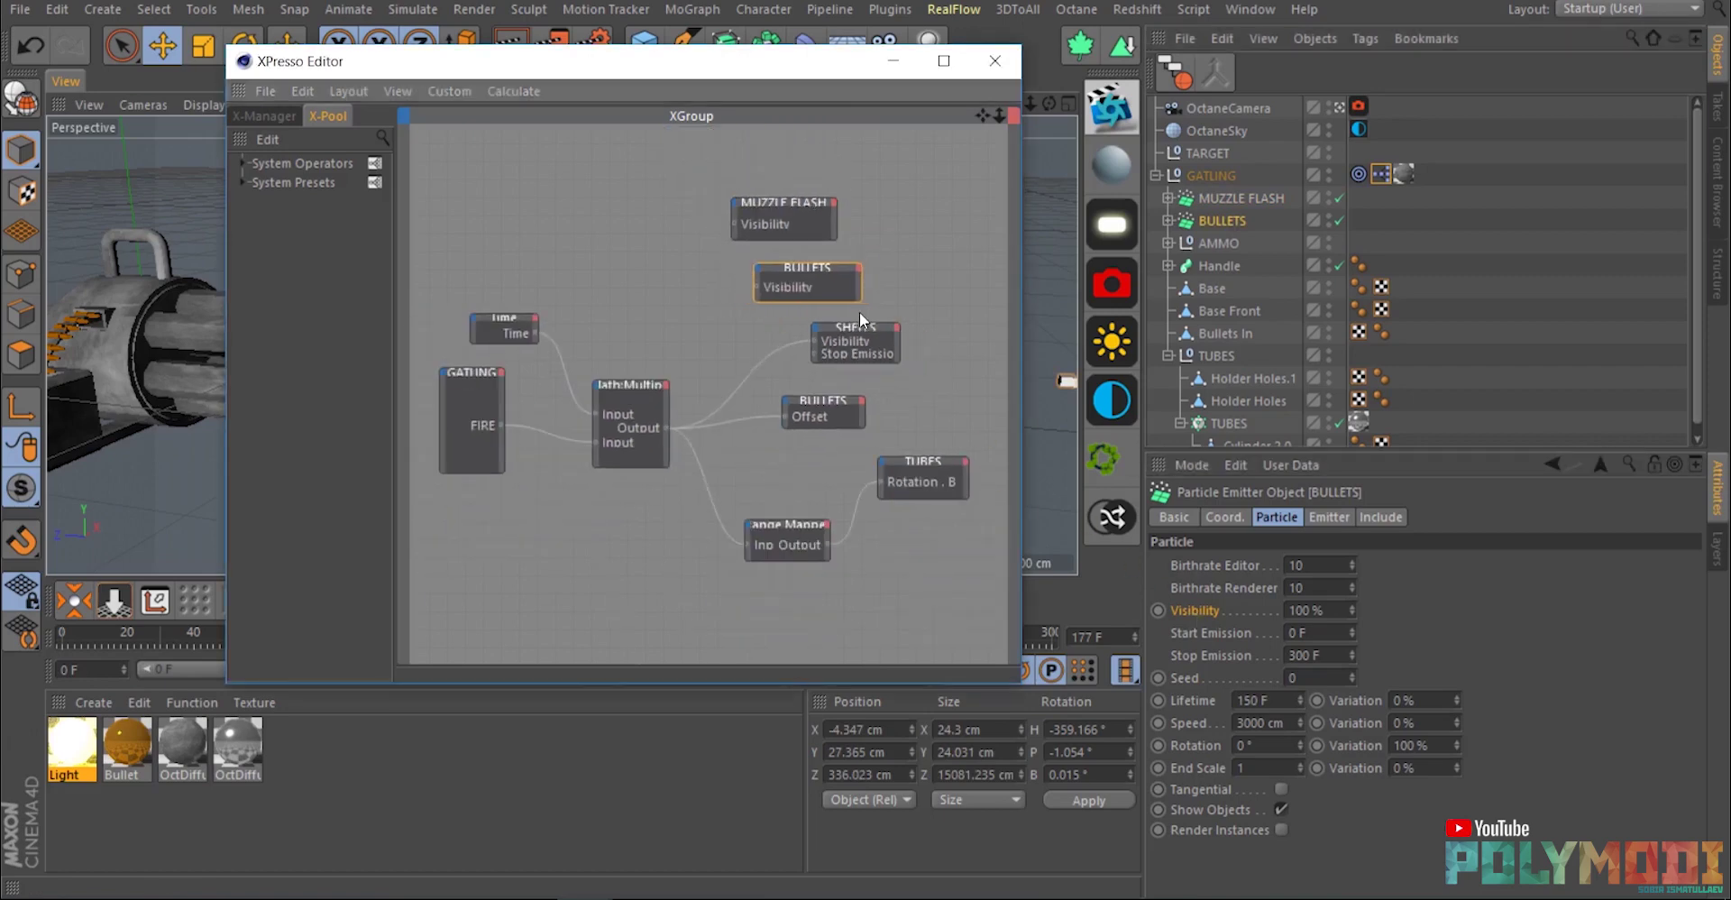
scroll(732, 317, "up", 1)
left_click_drag(661, 444, 735, 218)
left_click_drag(659, 440, 757, 287)
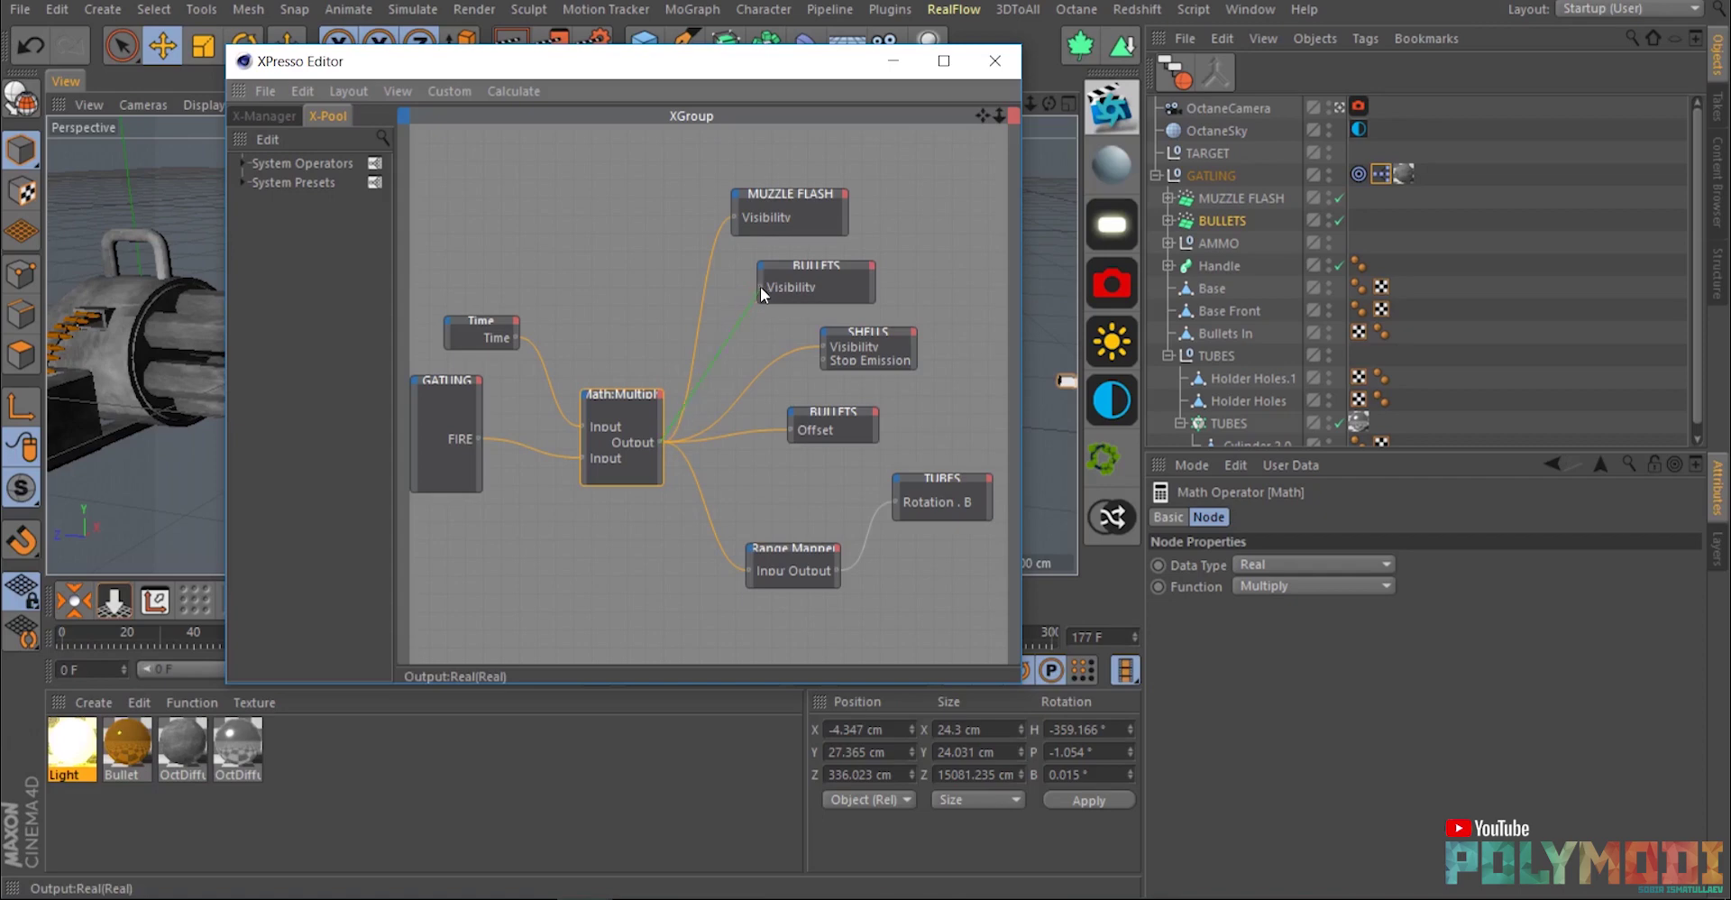
left_click(996, 61)
Play the animation and enable FIRE in the GATLING null's user data, viewing the gun from behind.
left_click_drag(663, 321, 622, 362, "alt")
key("F8")
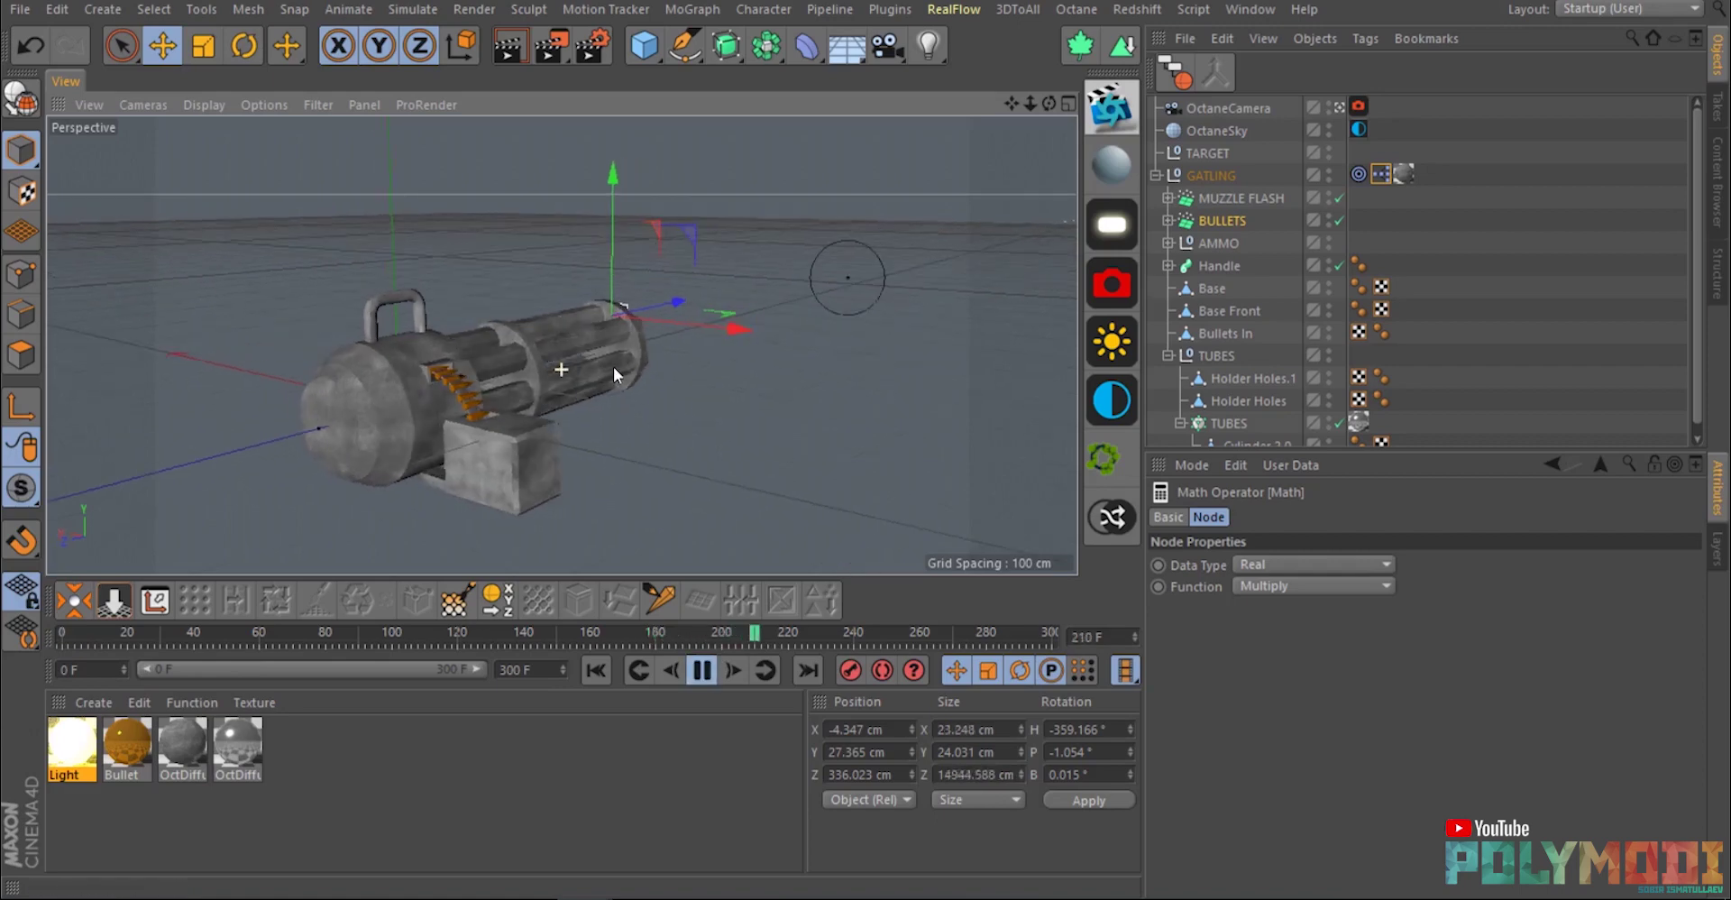
left_click(1209, 175)
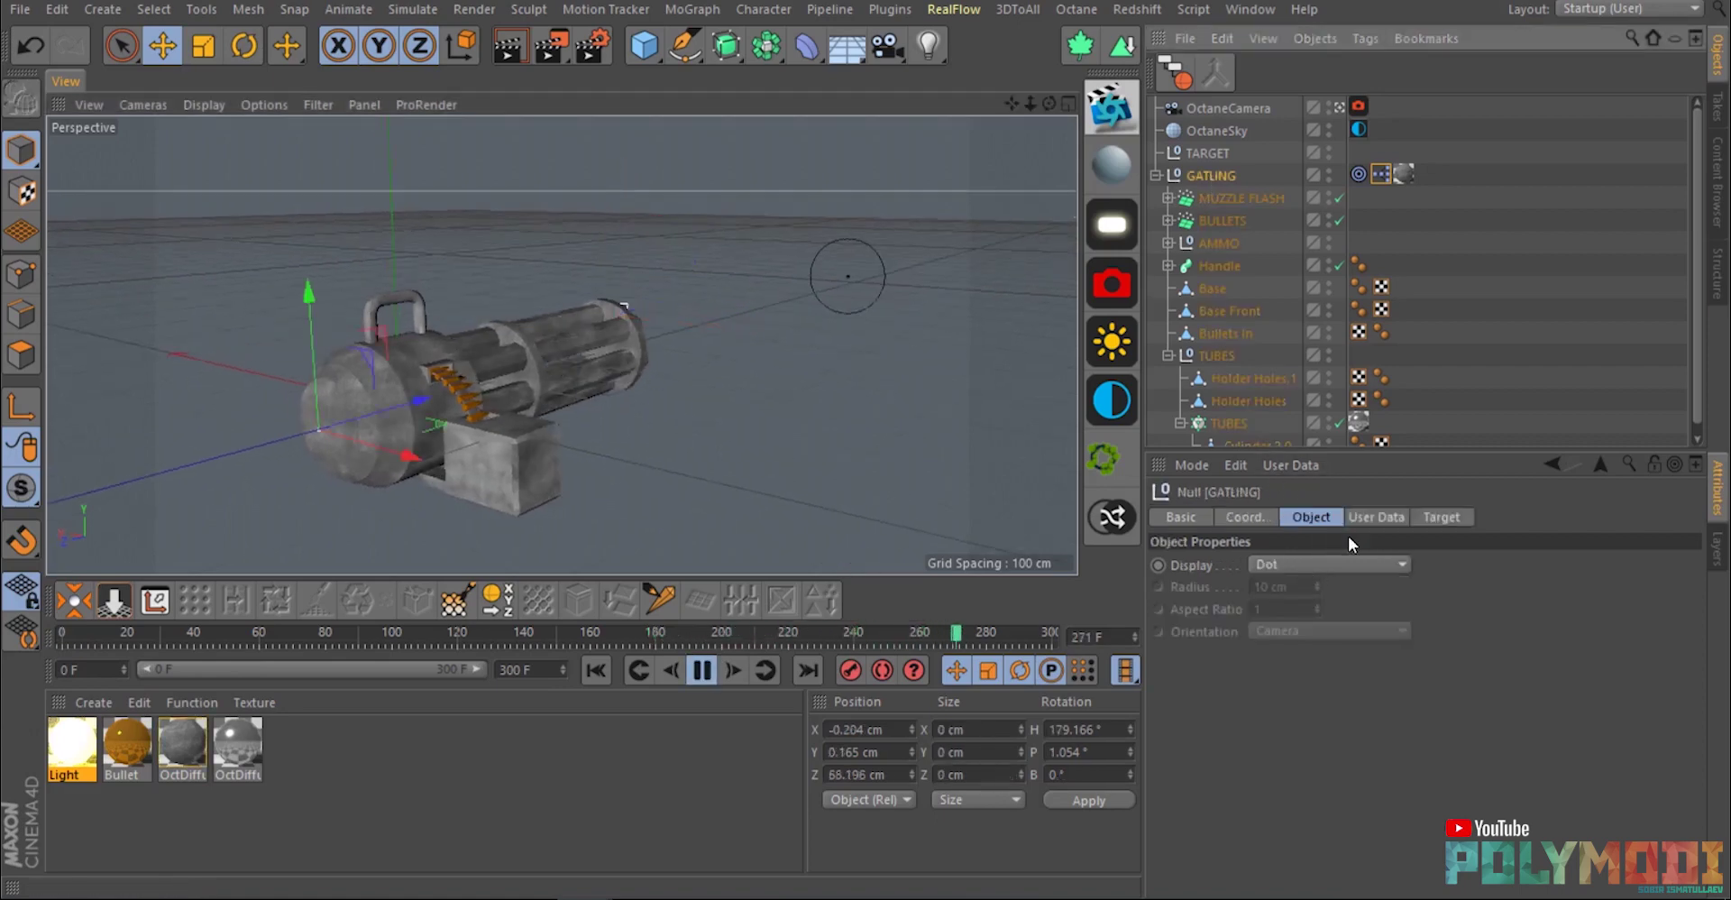
left_click(1440, 518)
left_click(1381, 517)
left_click(1206, 564)
left_click_drag(689, 417, 725, 382, "alt")
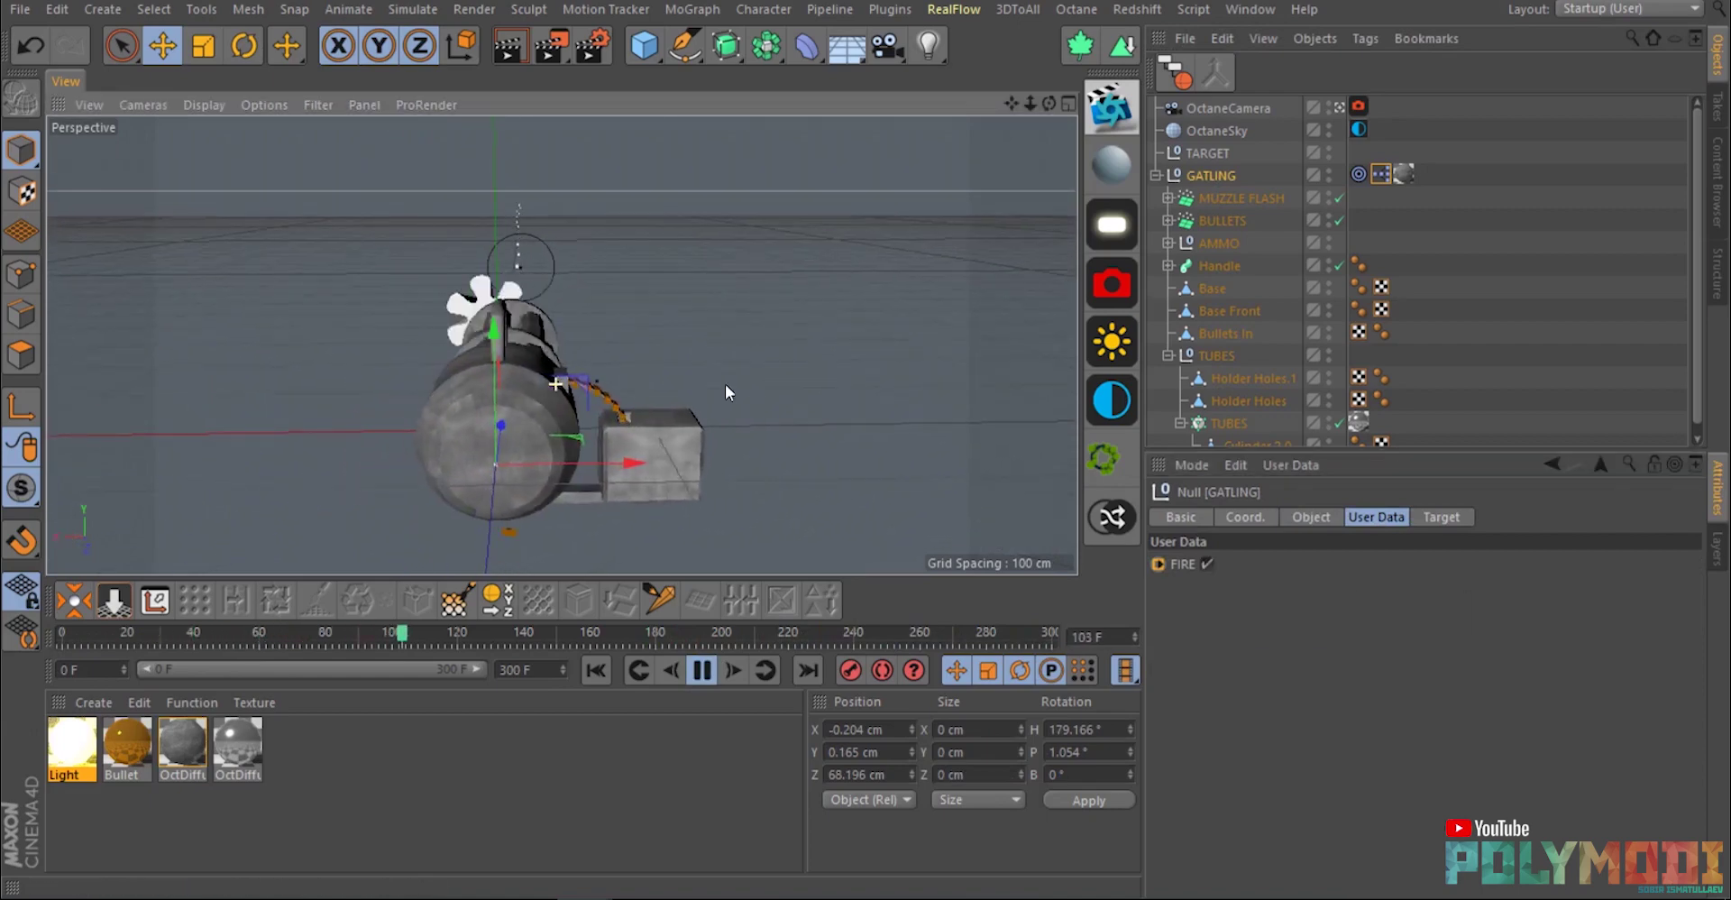
Set the MUZZLE FLASH emitter's X-Size and Y-Size to 10 cm and check the flash during playback.
left_click(1230, 198)
left_click(1338, 517)
double_click(1302, 586)
type("10")
key("Tab")
type("10")
key("Return")
left_click_drag(526, 364, 382, 366, "alt")
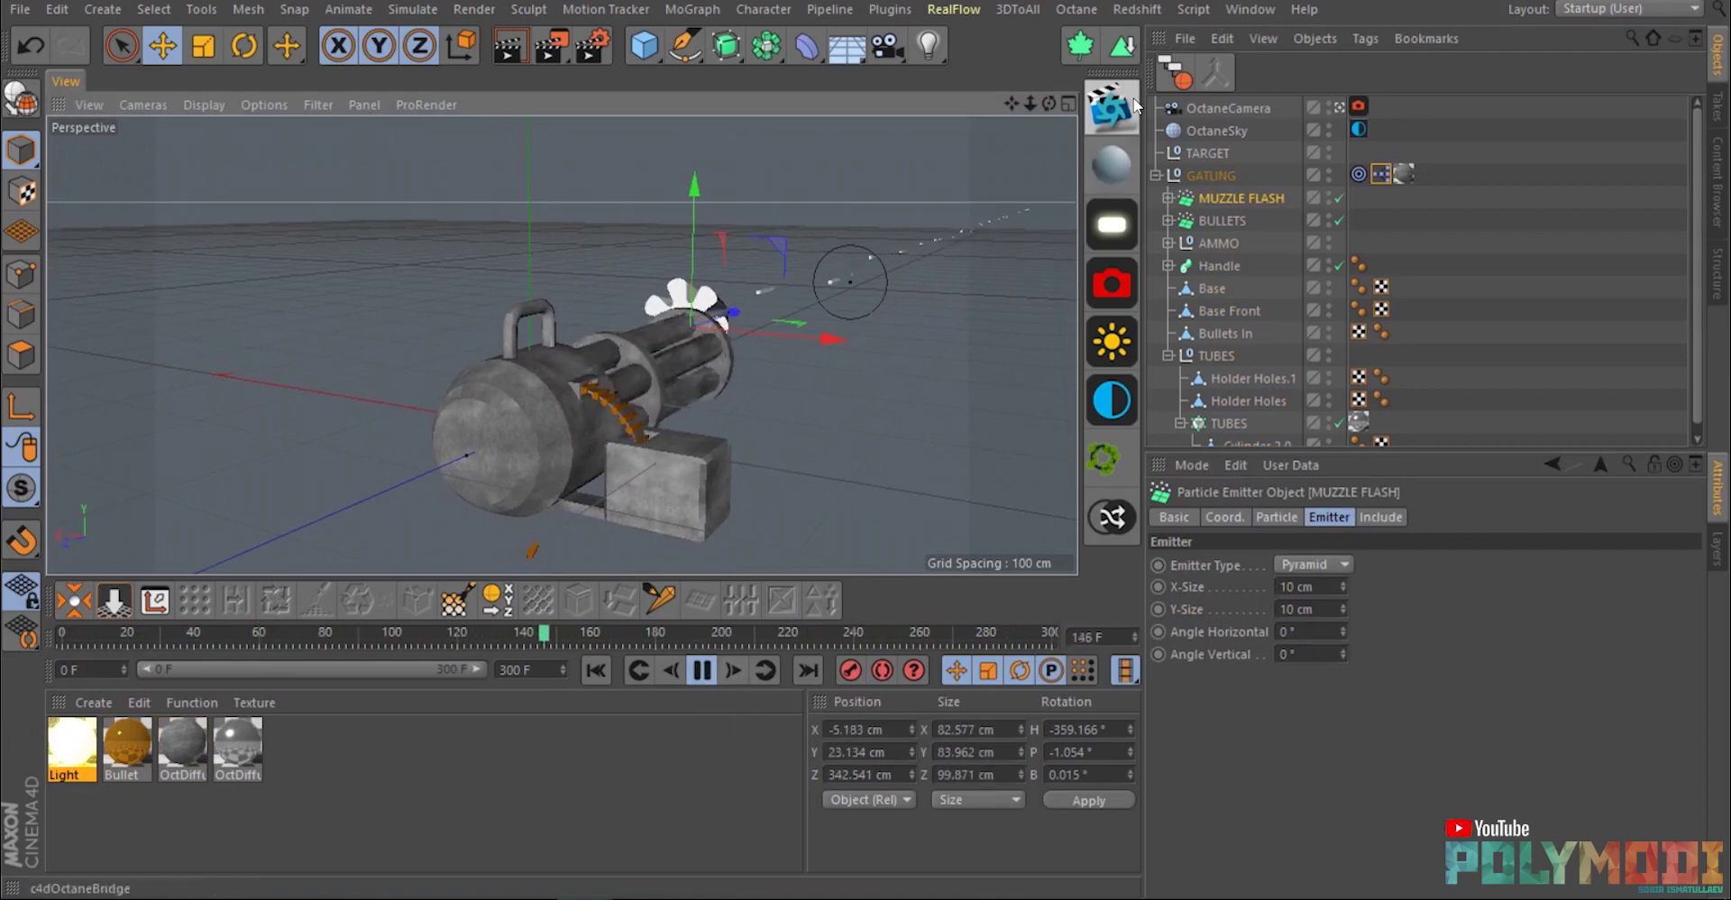
Restore the Octane Live Viewer beside the viewport, start the live render and check the firing gun from the side.
left_click(705, 825)
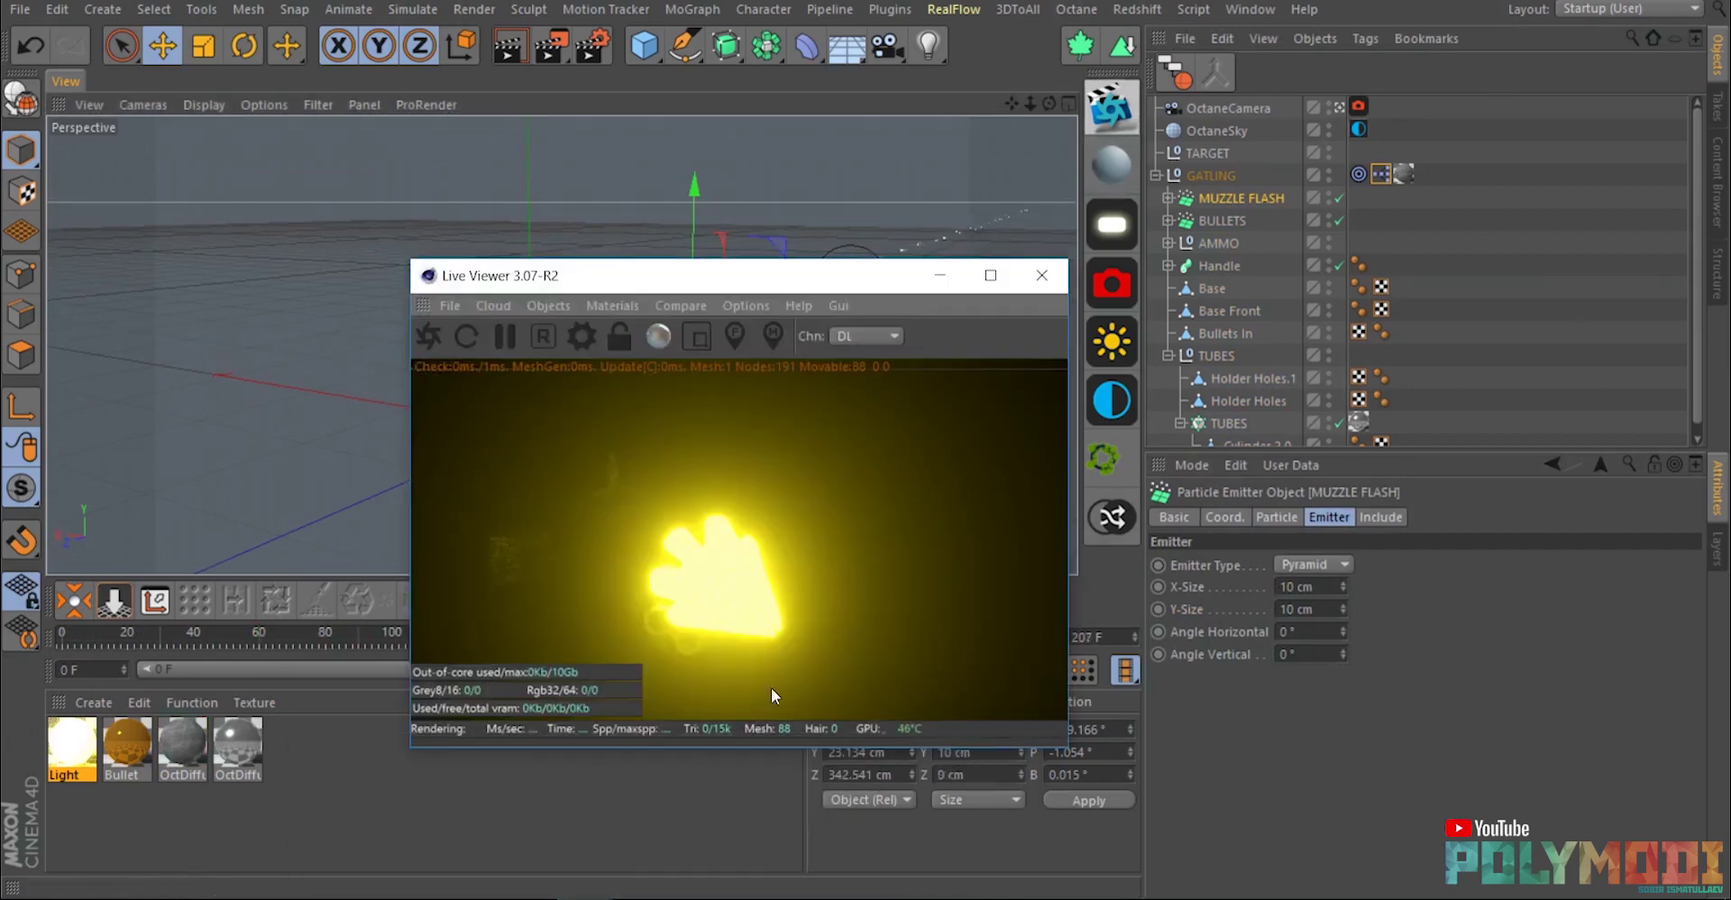
left_click_drag(469, 275, 1041, 263)
left_click(997, 315)
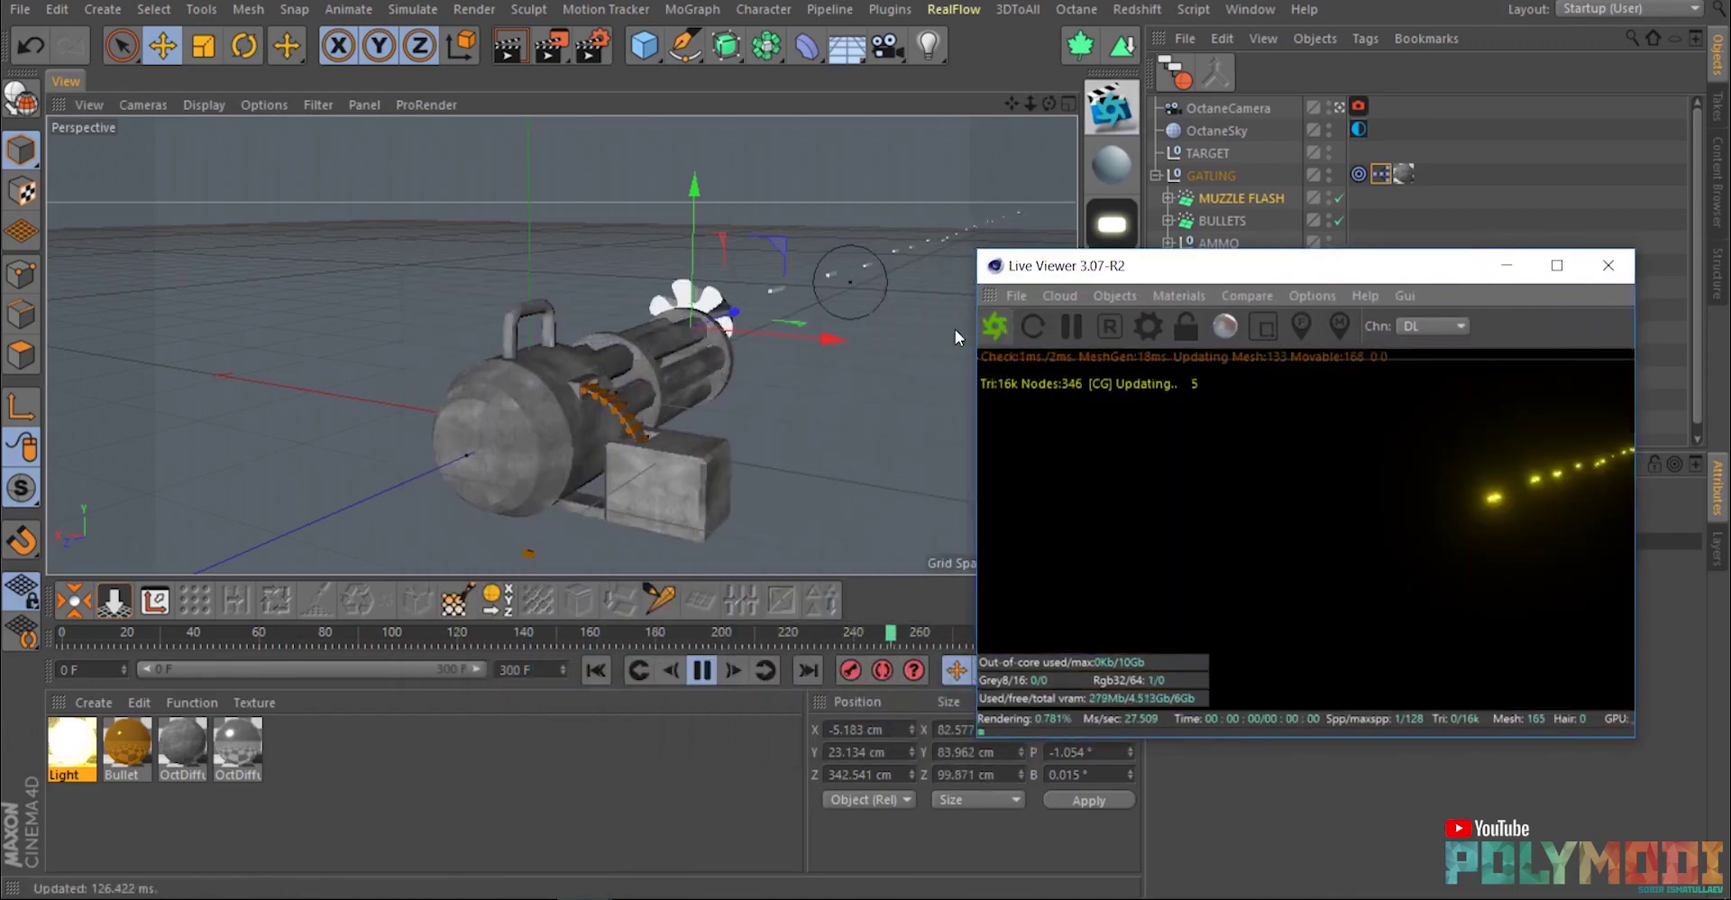
left_click_drag(478, 407, 268, 407, "alt")
left_click_drag(1185, 277, 1208, 319)
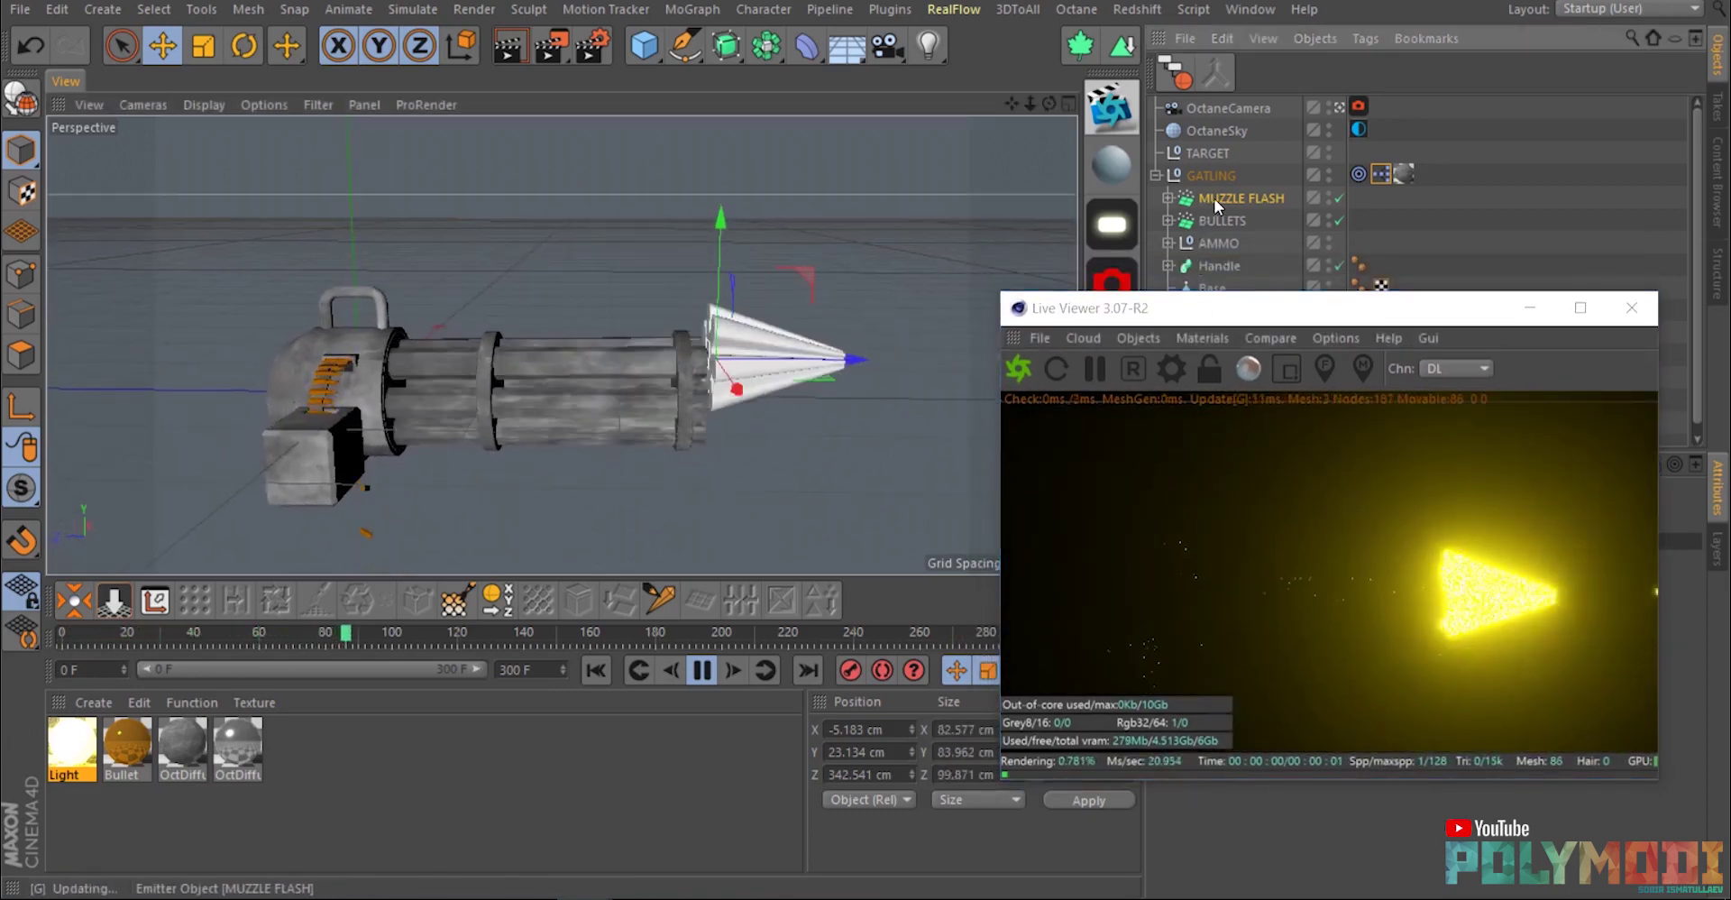
Move the MUZZLE FLASH emitter about 13 cm forward along the barrels, stop playback and check the rendered flash.
left_click_drag(814, 357, 829, 357)
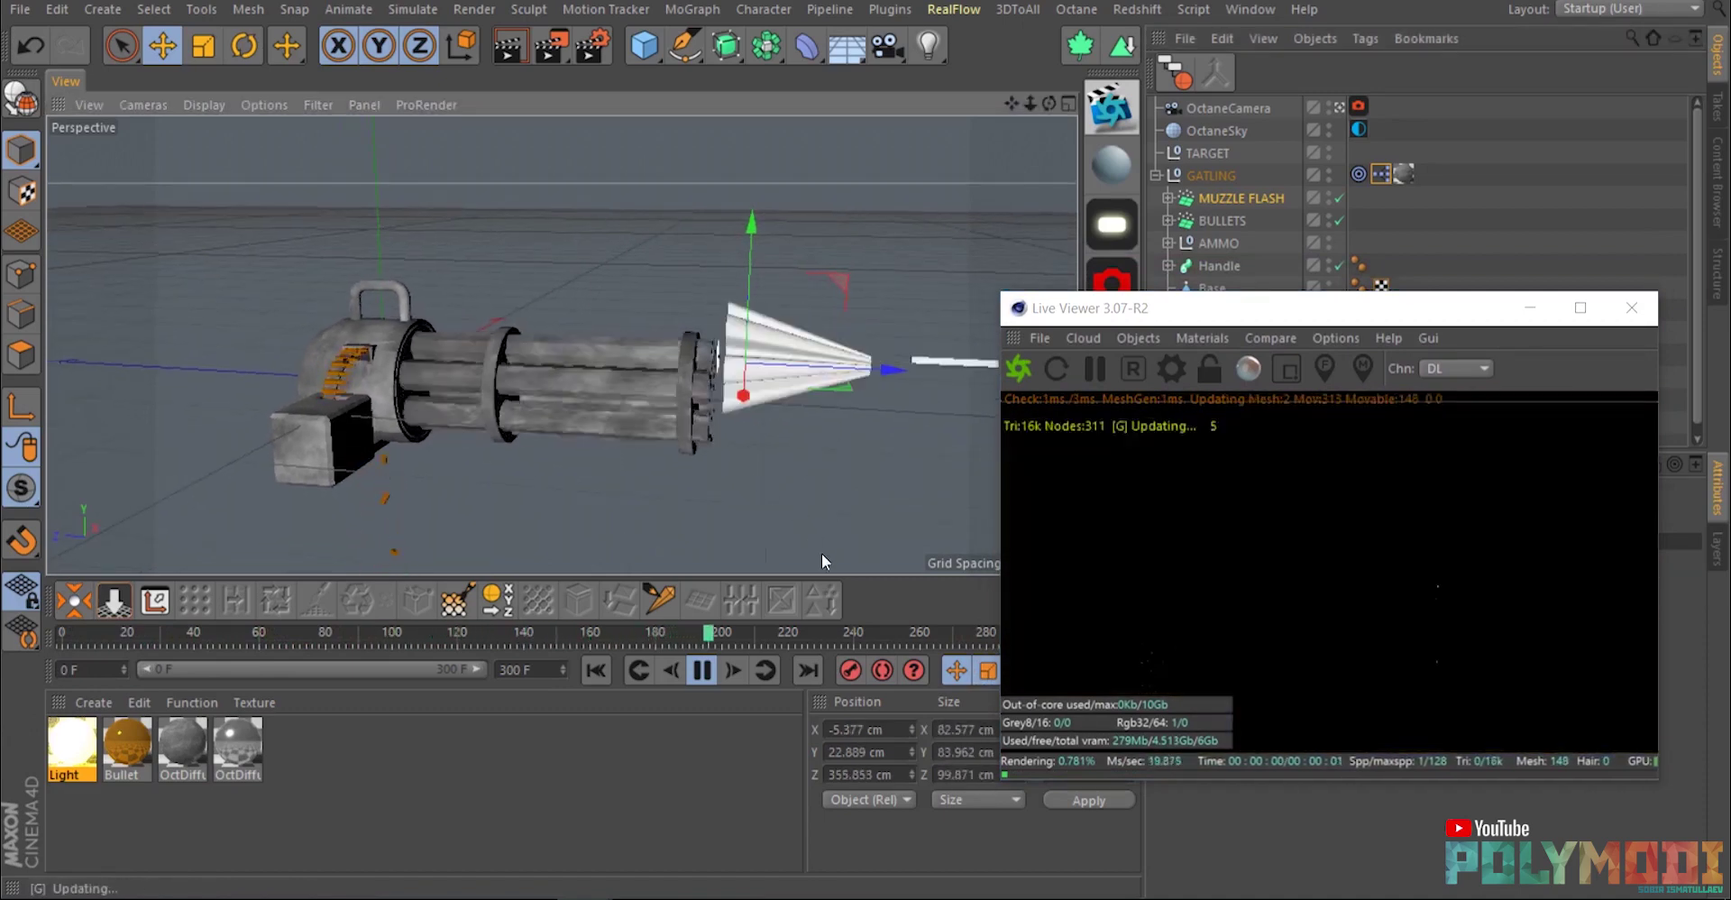
left_click(700, 672)
left_click_drag(615, 366, 494, 394, "alt")
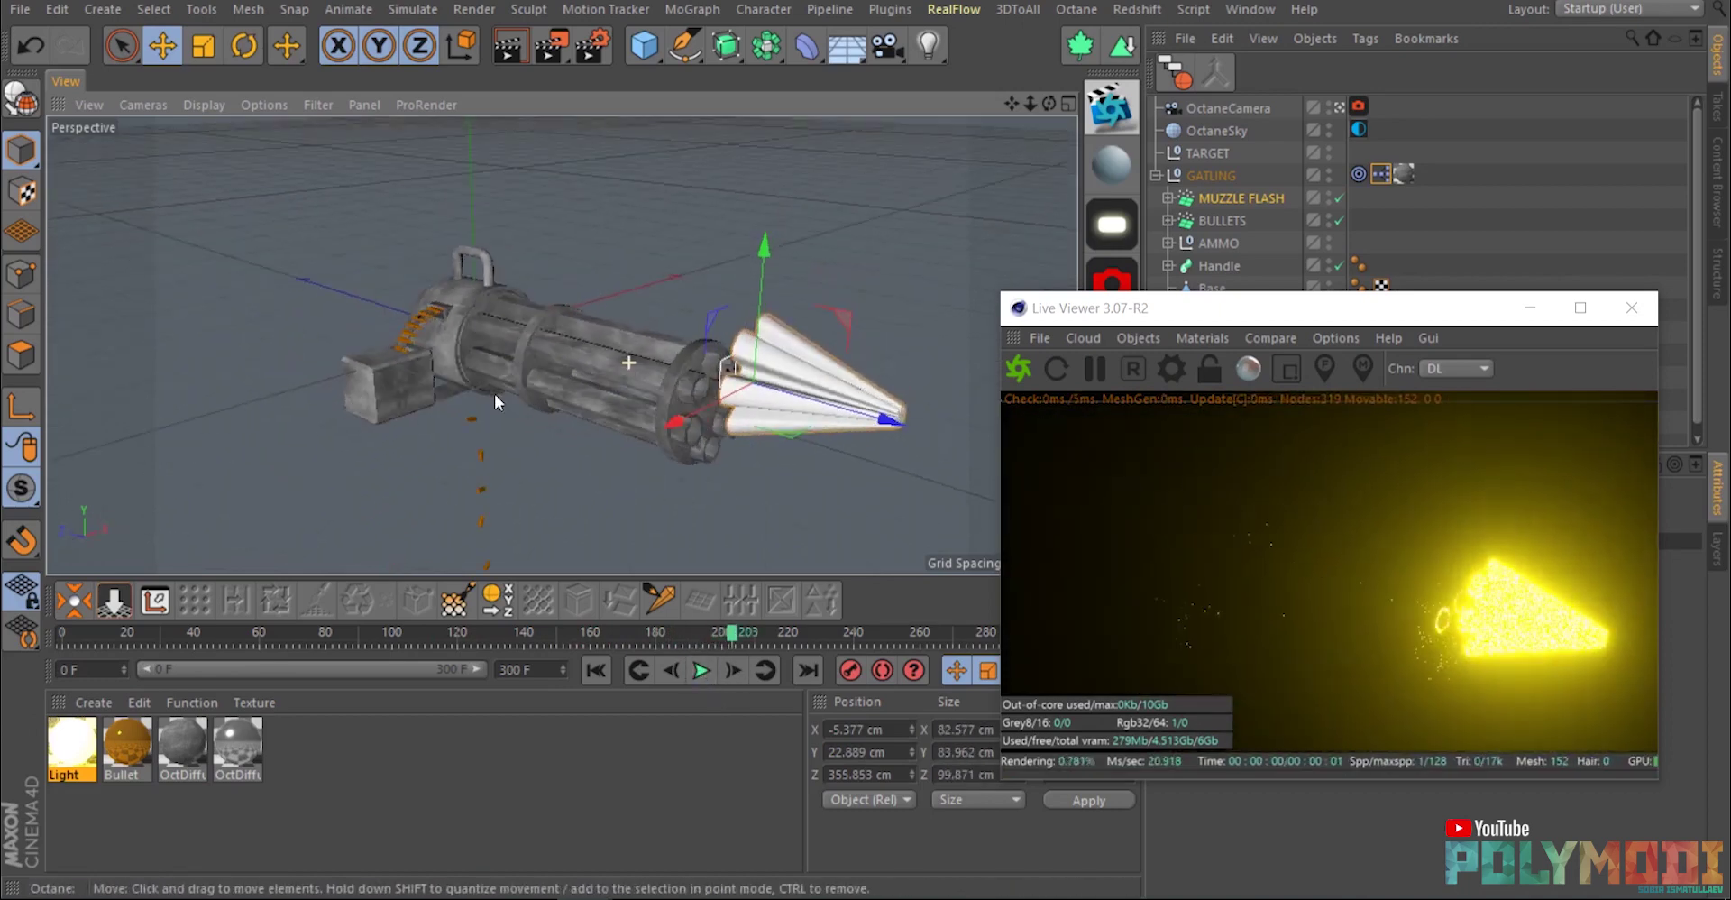
Set the BULLETS emitter's particle Lifetime to 90 and move the Live Viewer off the gun.
left_click_drag(1245, 308, 550, 333)
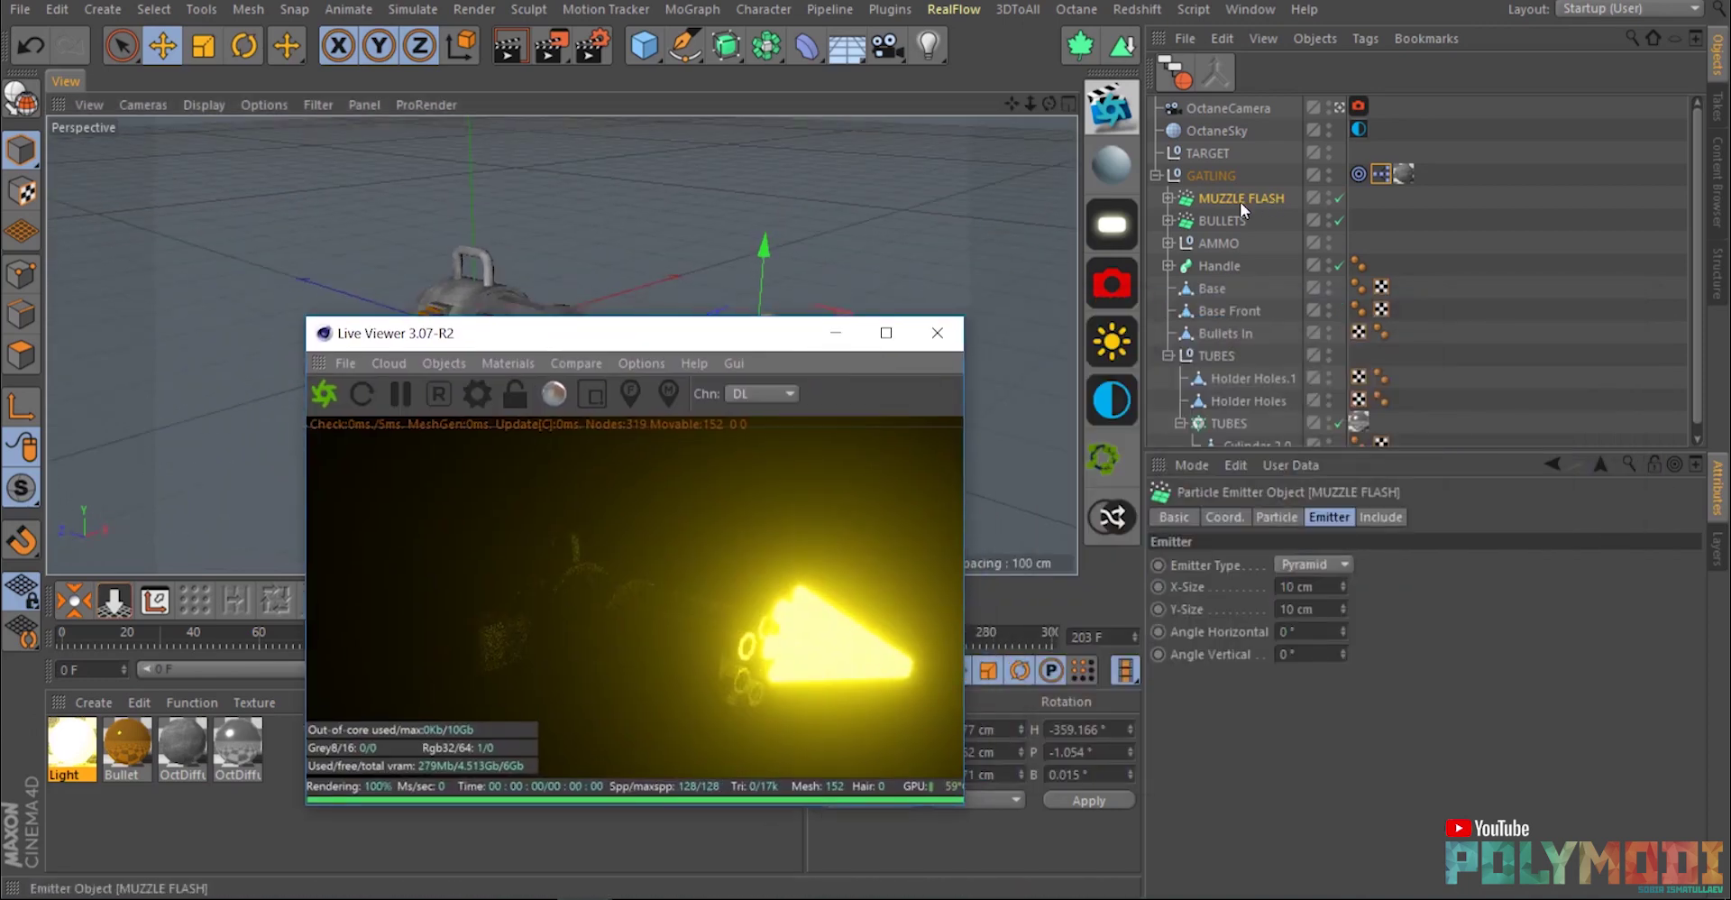
left_click(1252, 220)
left_click(1278, 517)
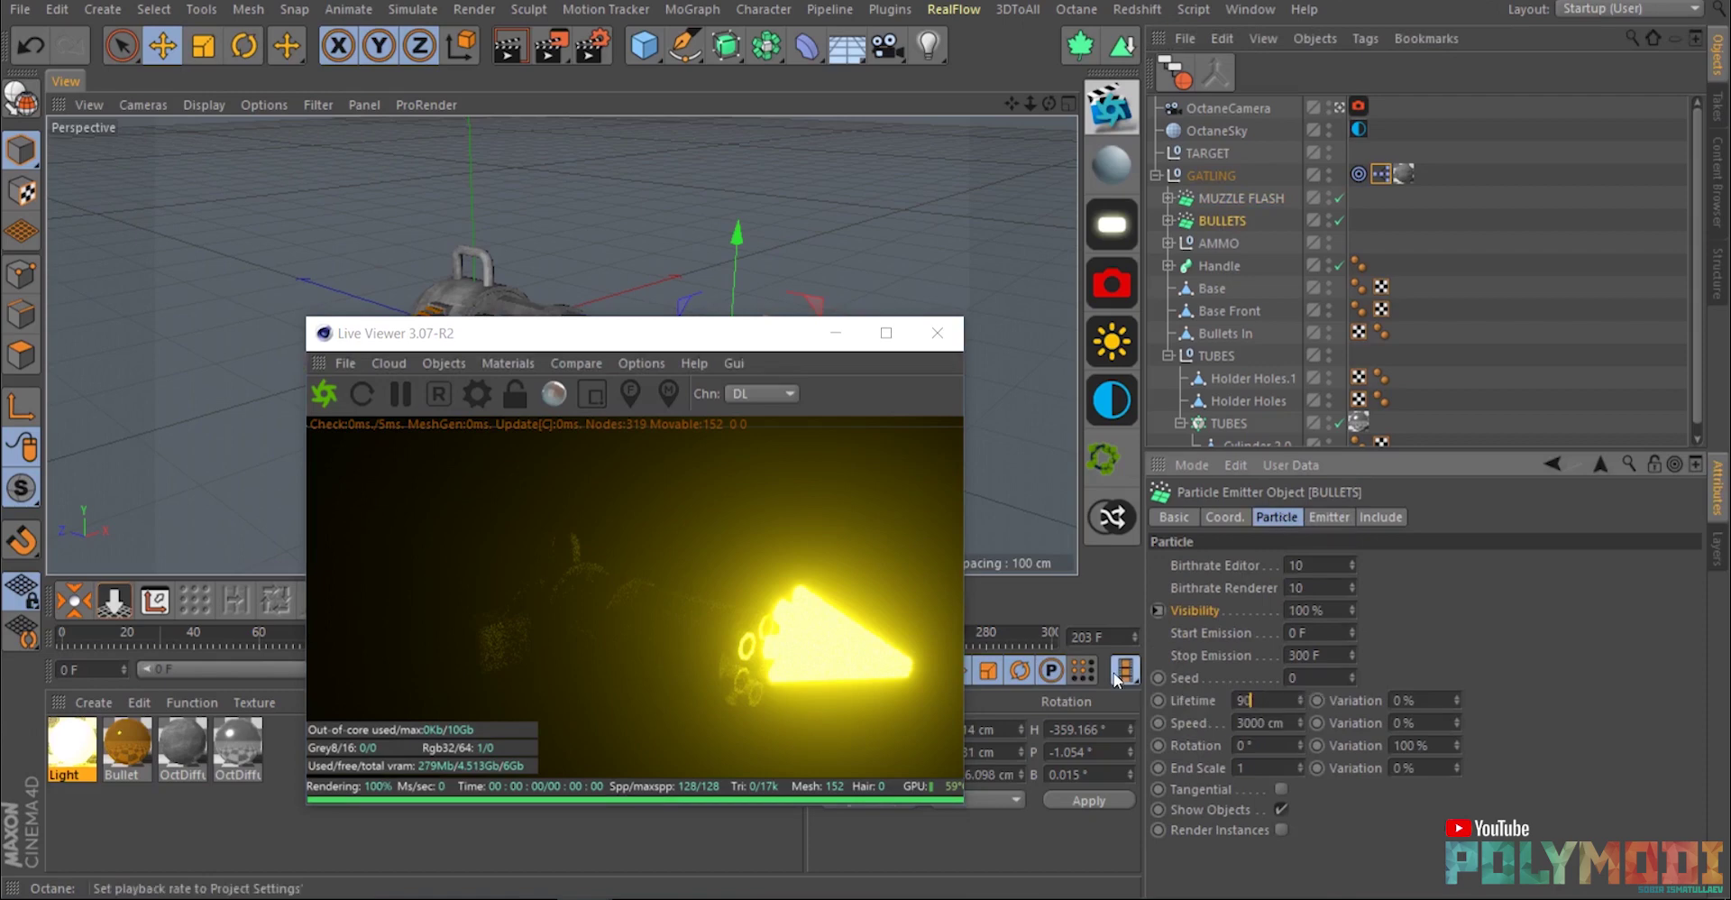
left_click(1519, 302)
left_click_drag(676, 334, 370, 399)
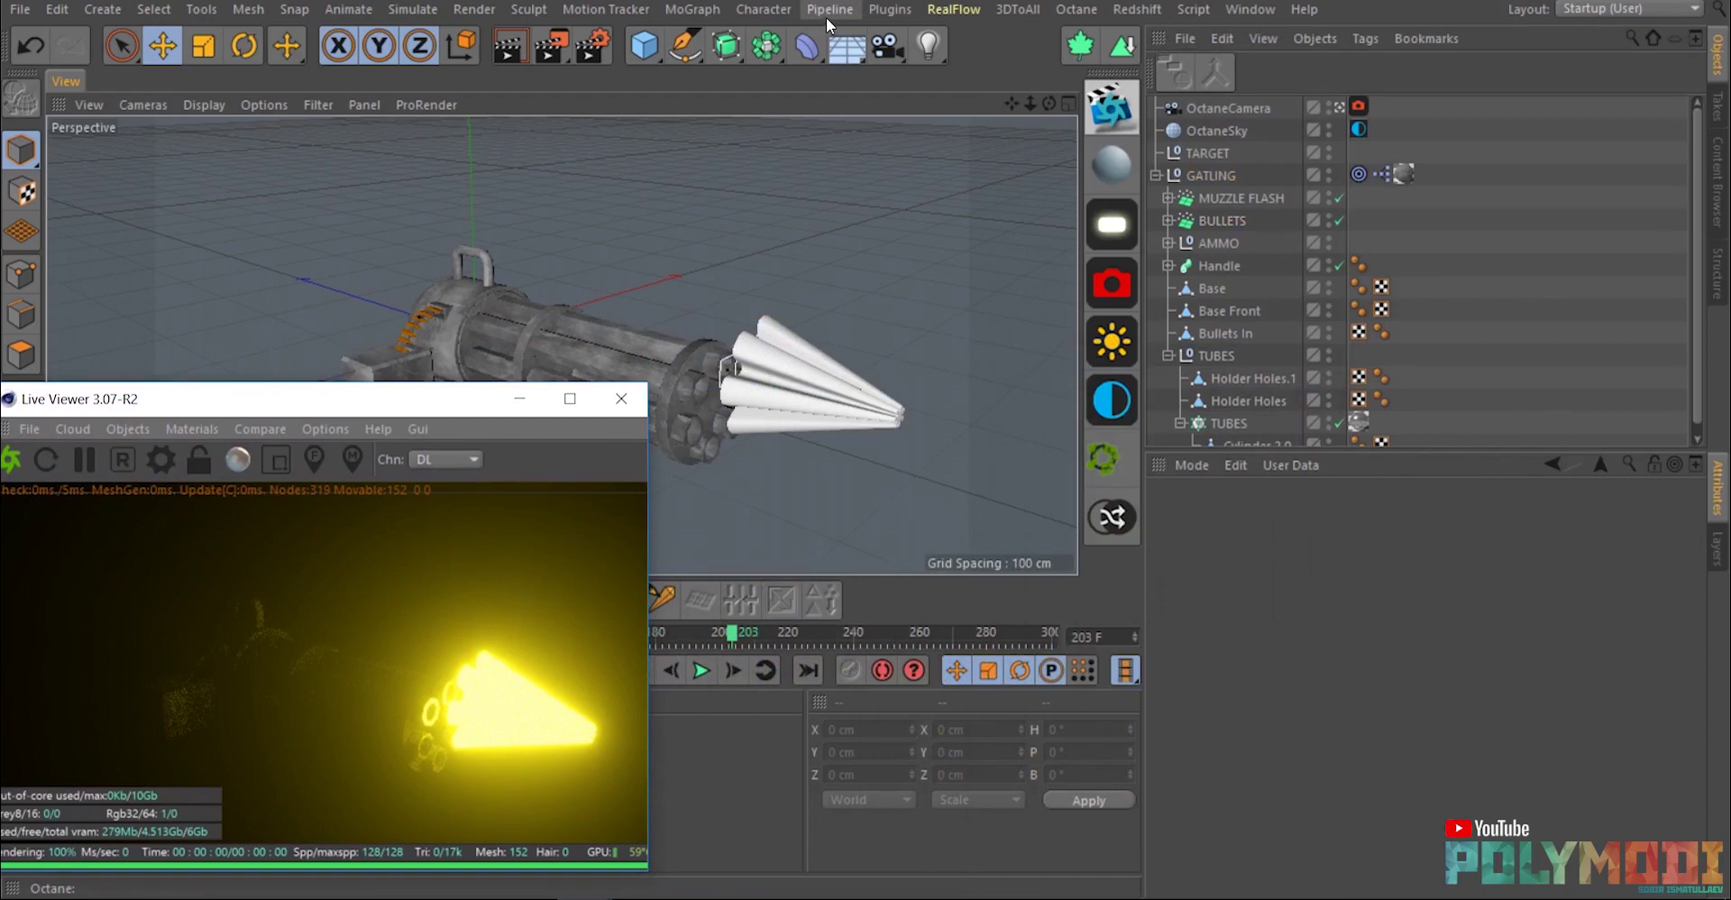
Add an Octane light above the gun at about X 442, Y 327, Z 4 cm and rotate it towards the barrels.
left_click(1112, 225)
left_click_drag(586, 306, 837, 231)
key("r")
left_click_drag(733, 284, 878, 259, "shift")
left_click_drag(713, 203, 702, 312)
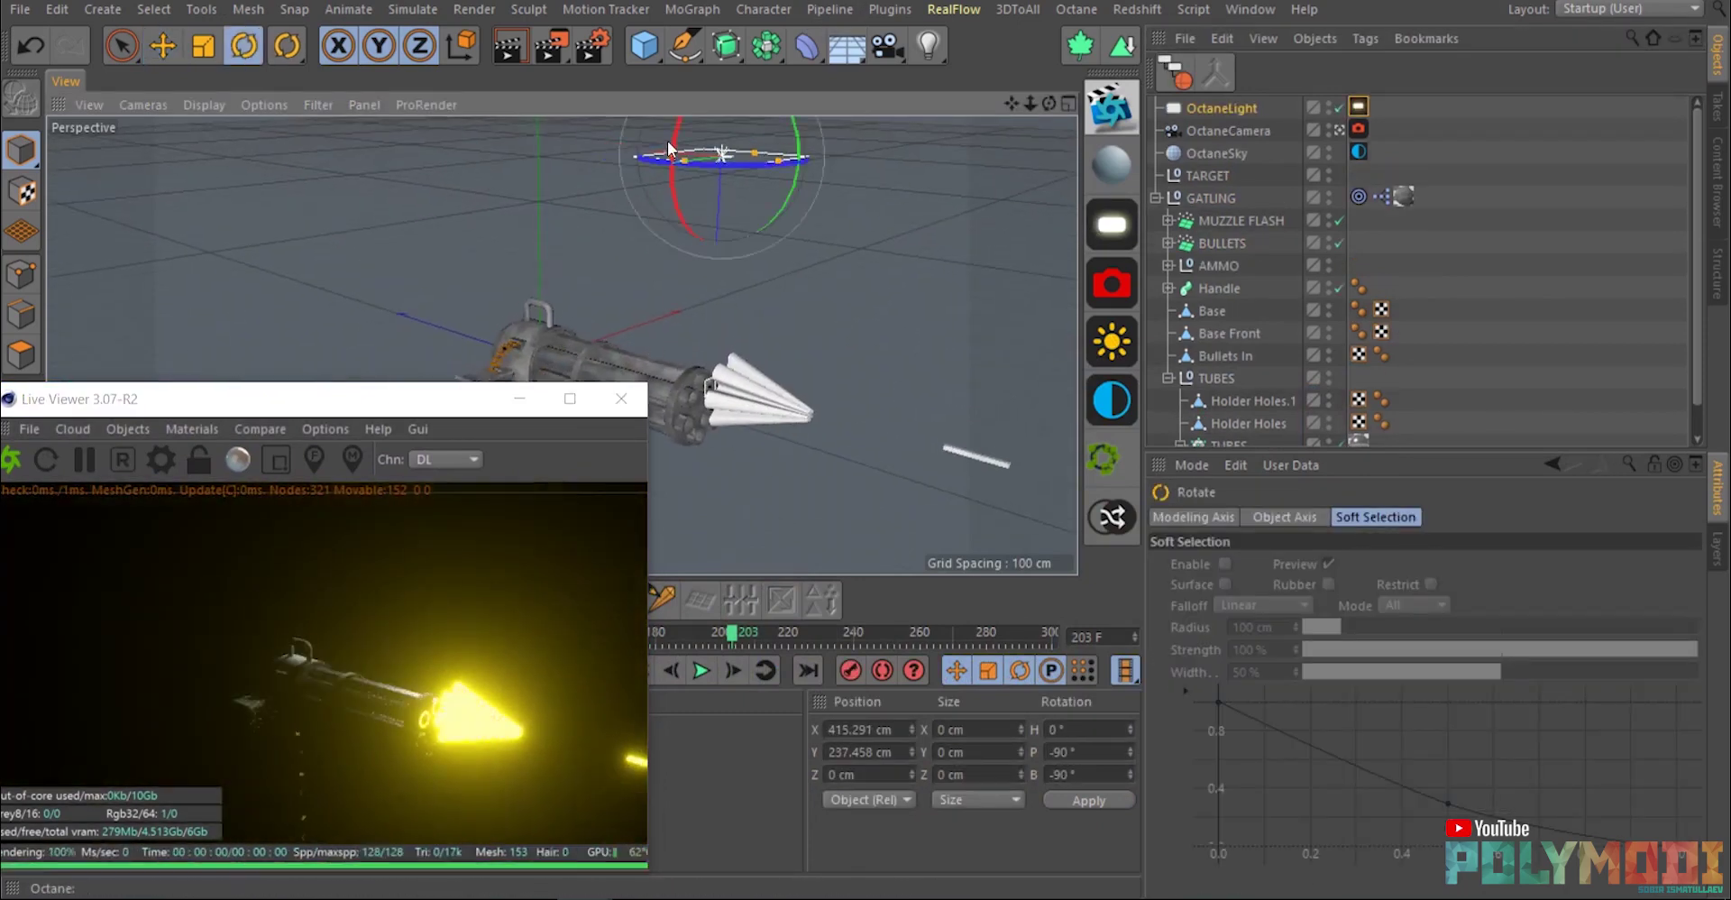
left_click_drag(667, 141, 711, 191)
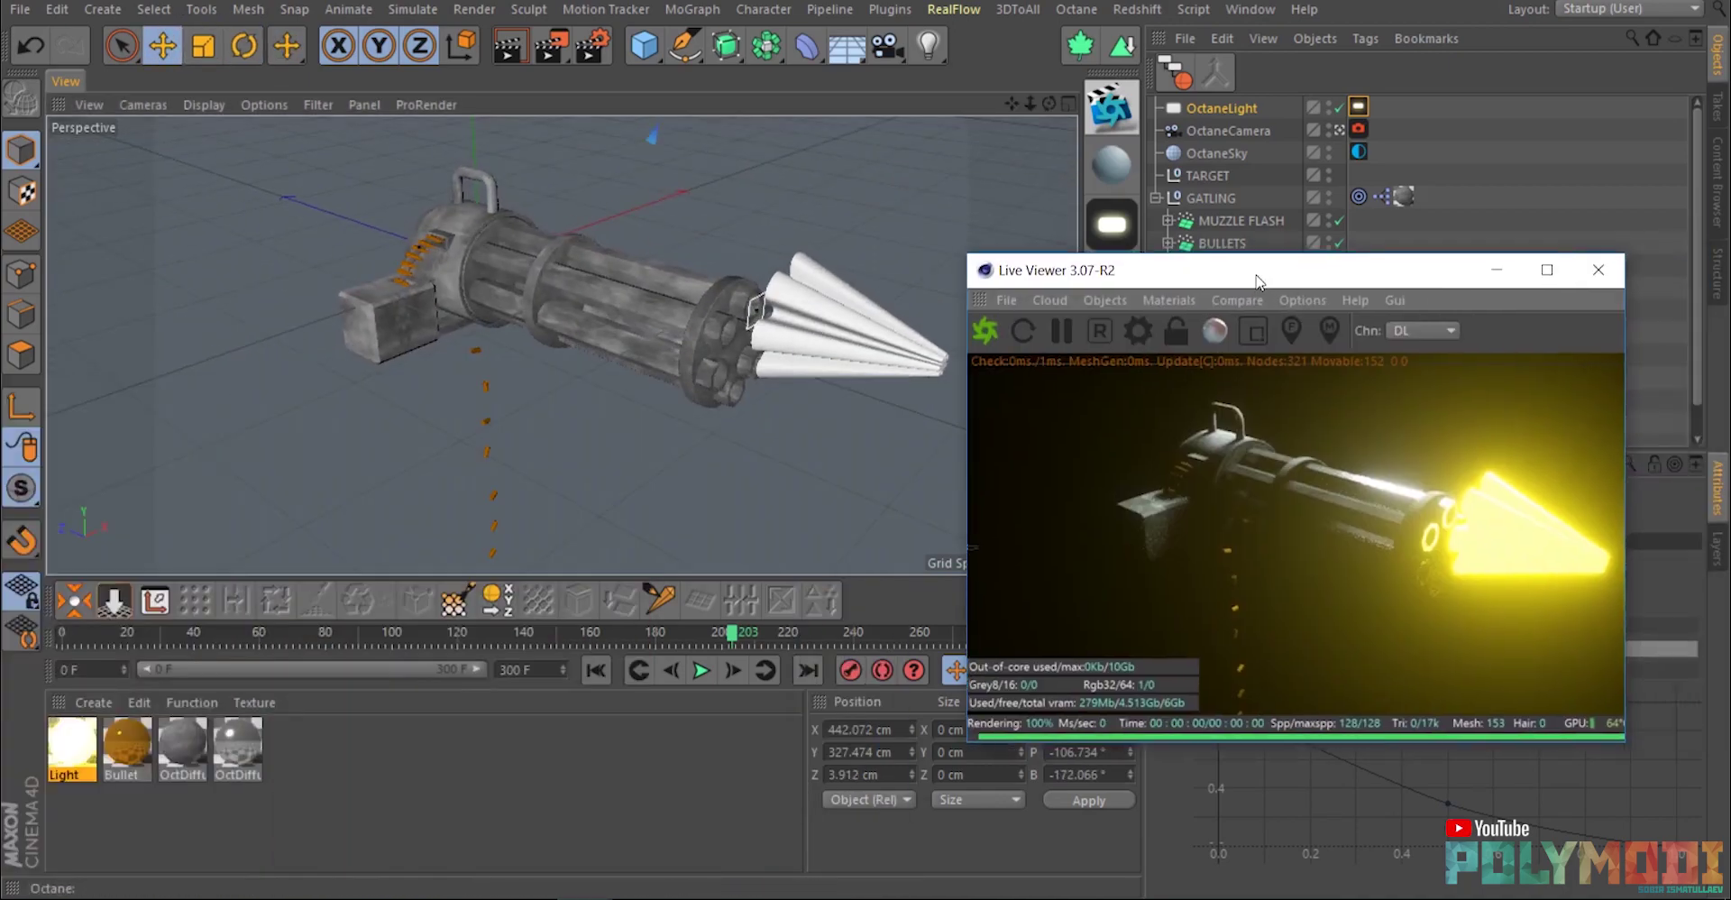
left_click(702, 672)
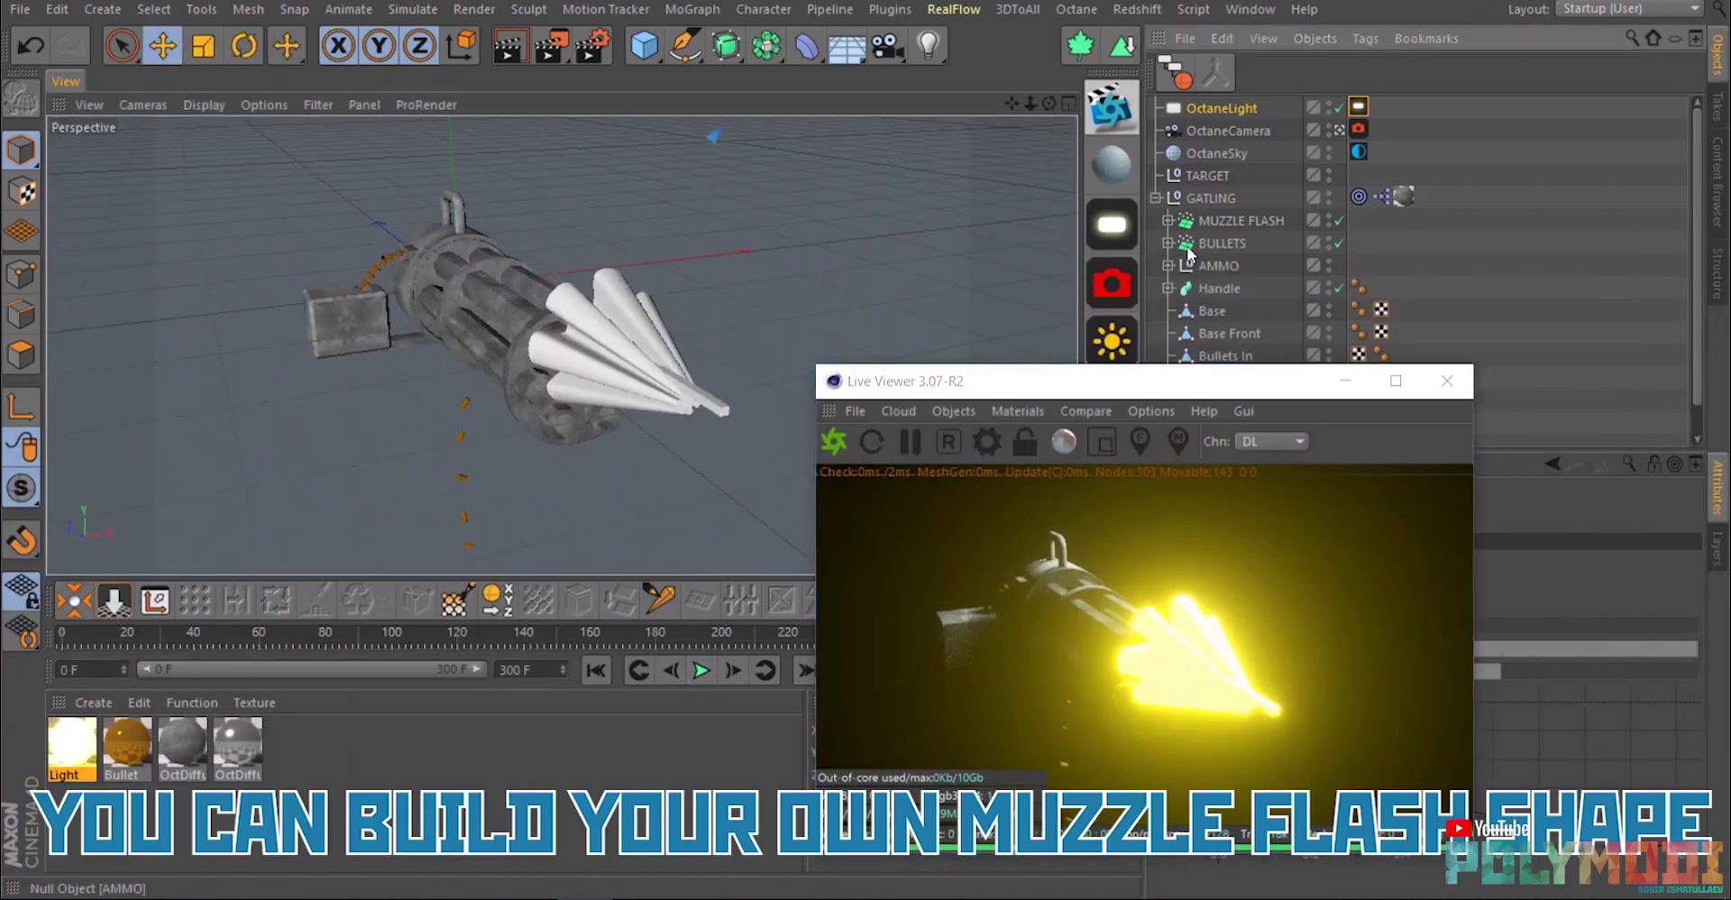
Group the Flash object under MUZZLE FLASH into a null and duplicate it inside that null.
left_click(1225, 243)
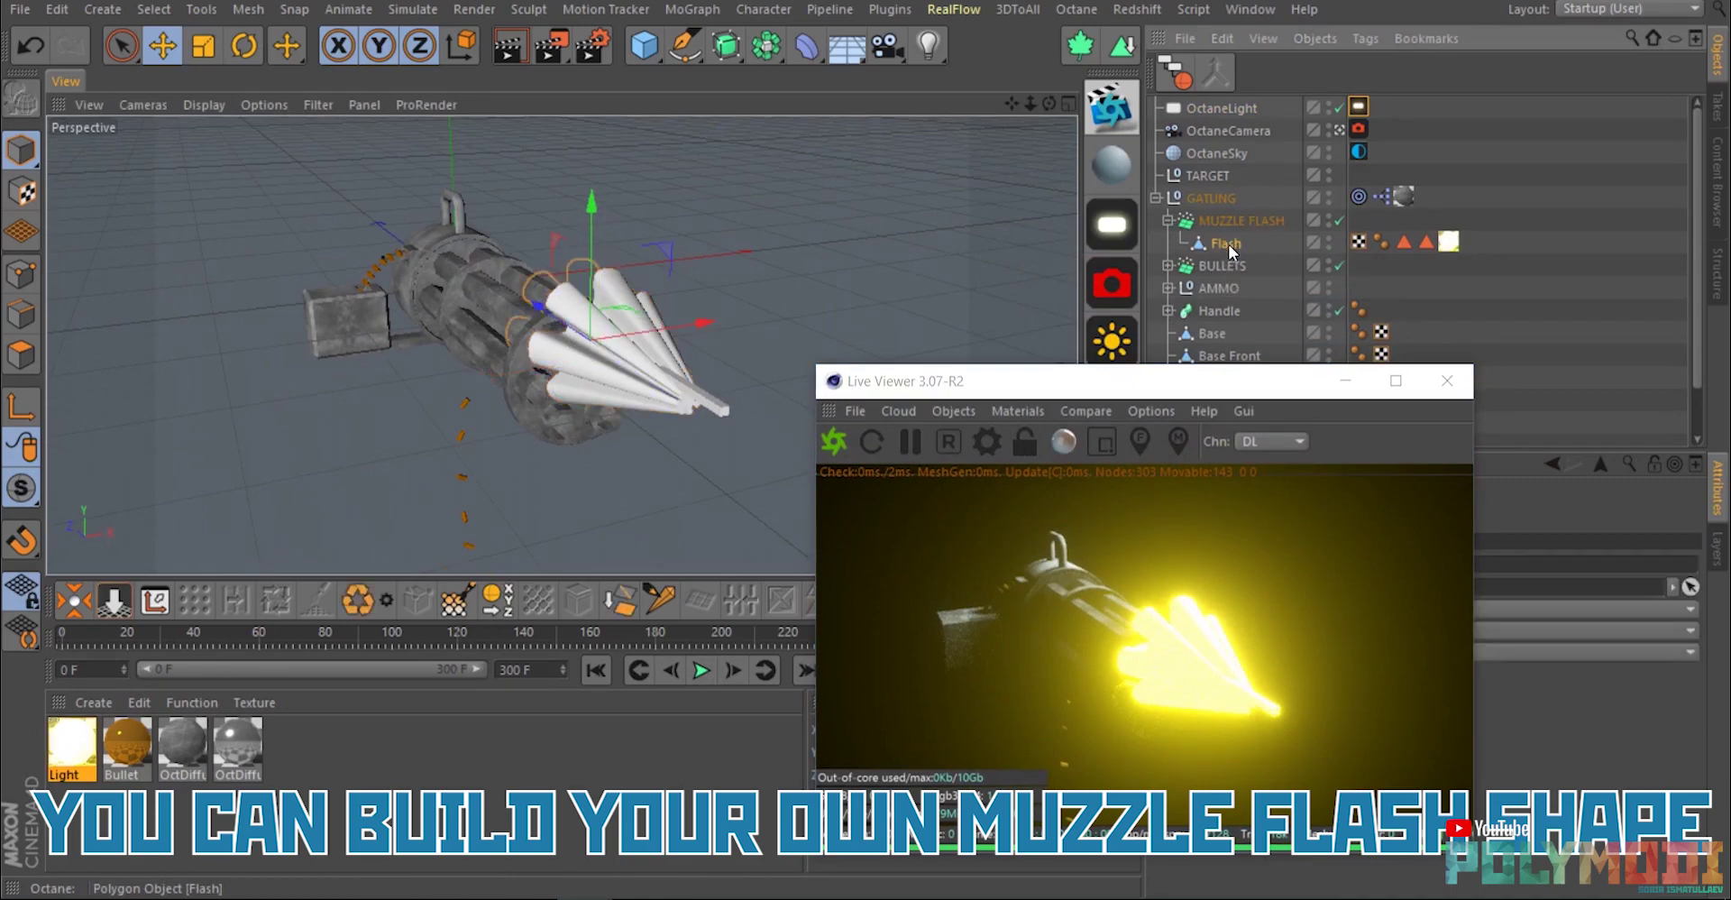
key("alt+g")
left_click(1244, 264)
left_click_drag(1244, 264, 1224, 246, "ctrl")
Scale the duplicated Flash flatter and wider, undoing the last scaling change.
key("t")
left_click_drag(591, 201, 592, 311)
left_click_drag(704, 322, 891, 290)
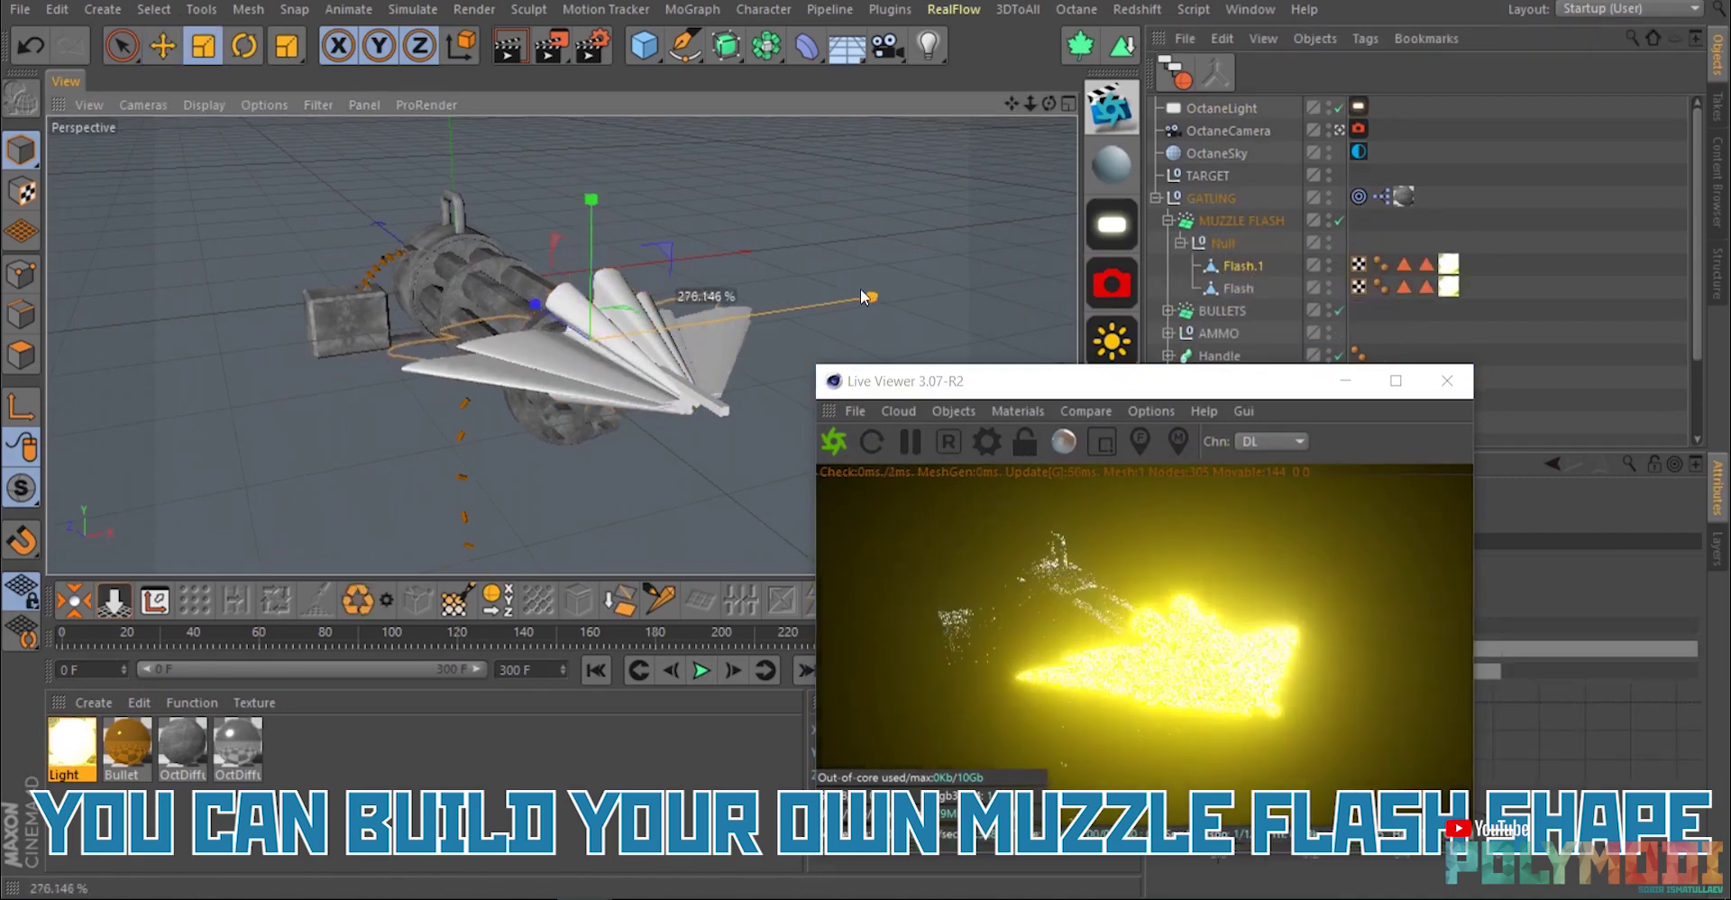
key("ctrl+z")
key("e")
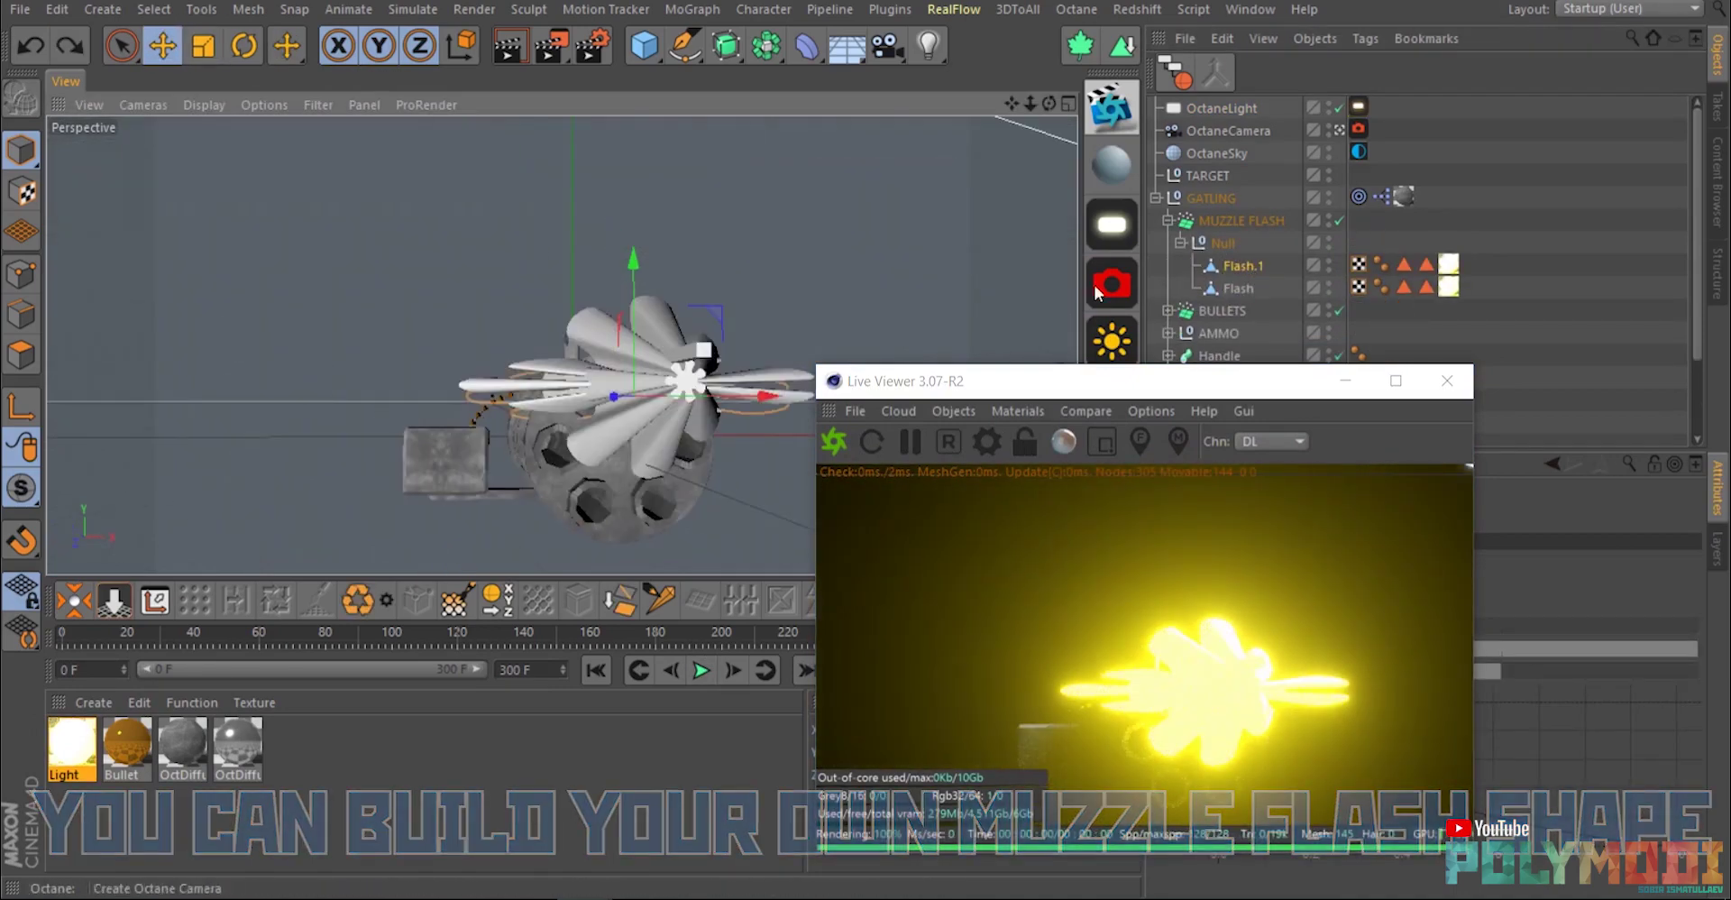
Copy the reshaped Flash and rotate the copies around the barrel axis to build a star-shaped muzzle flash.
left_click_drag(631, 378, 690, 422, "alt")
key("r")
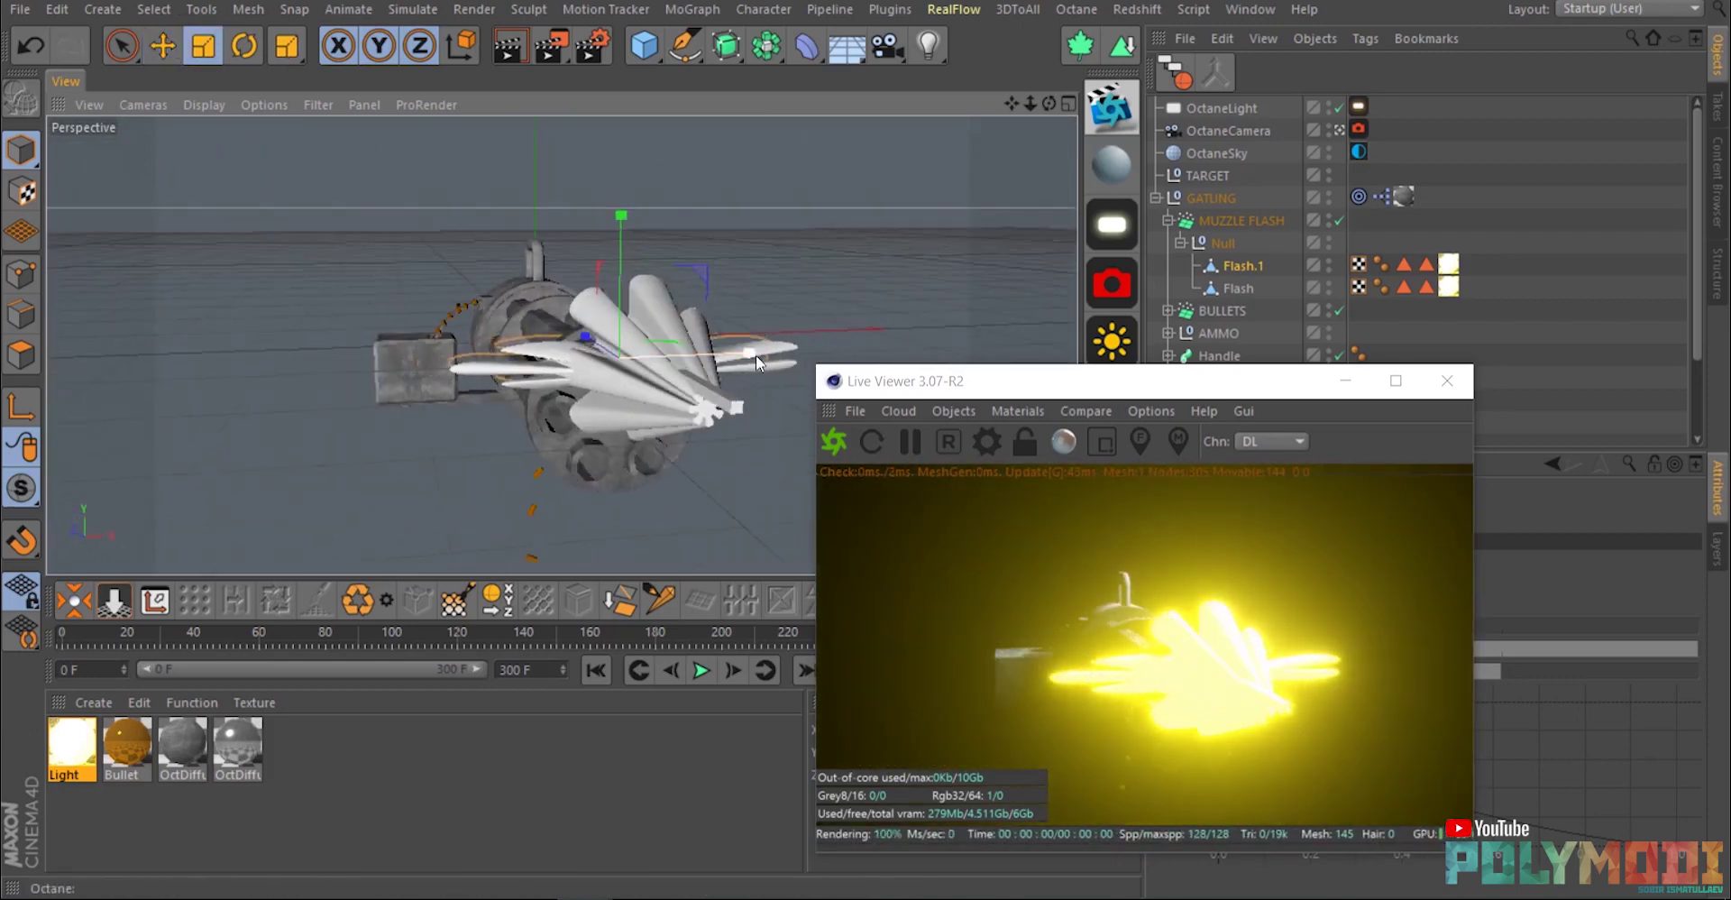
key("ctrl+c")
key("ctrl+v")
left_click_drag(581, 290, 608, 441)
left_click_drag(665, 364, 1028, 414, "alt")
scroll(680, 402, "down", 5)
left_click_drag(619, 359, 659, 352, "alt")
left_click(1573, 288)
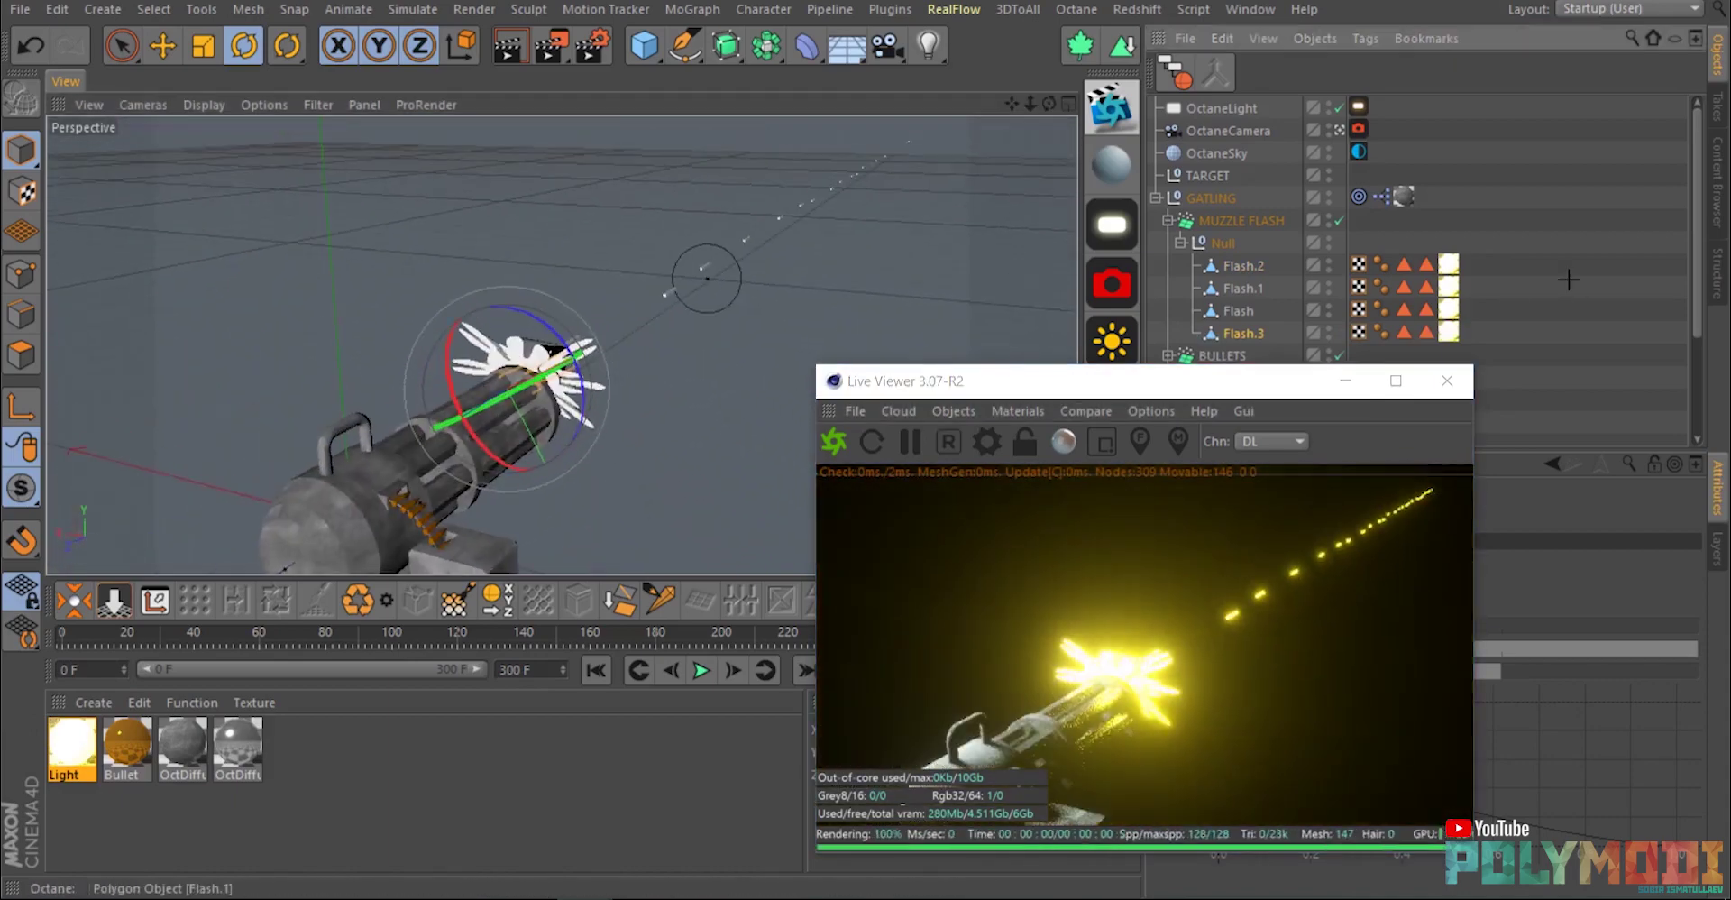
Play the animation, move the TARGET null to steer the firing gun and restart the live render.
left_click(693, 669)
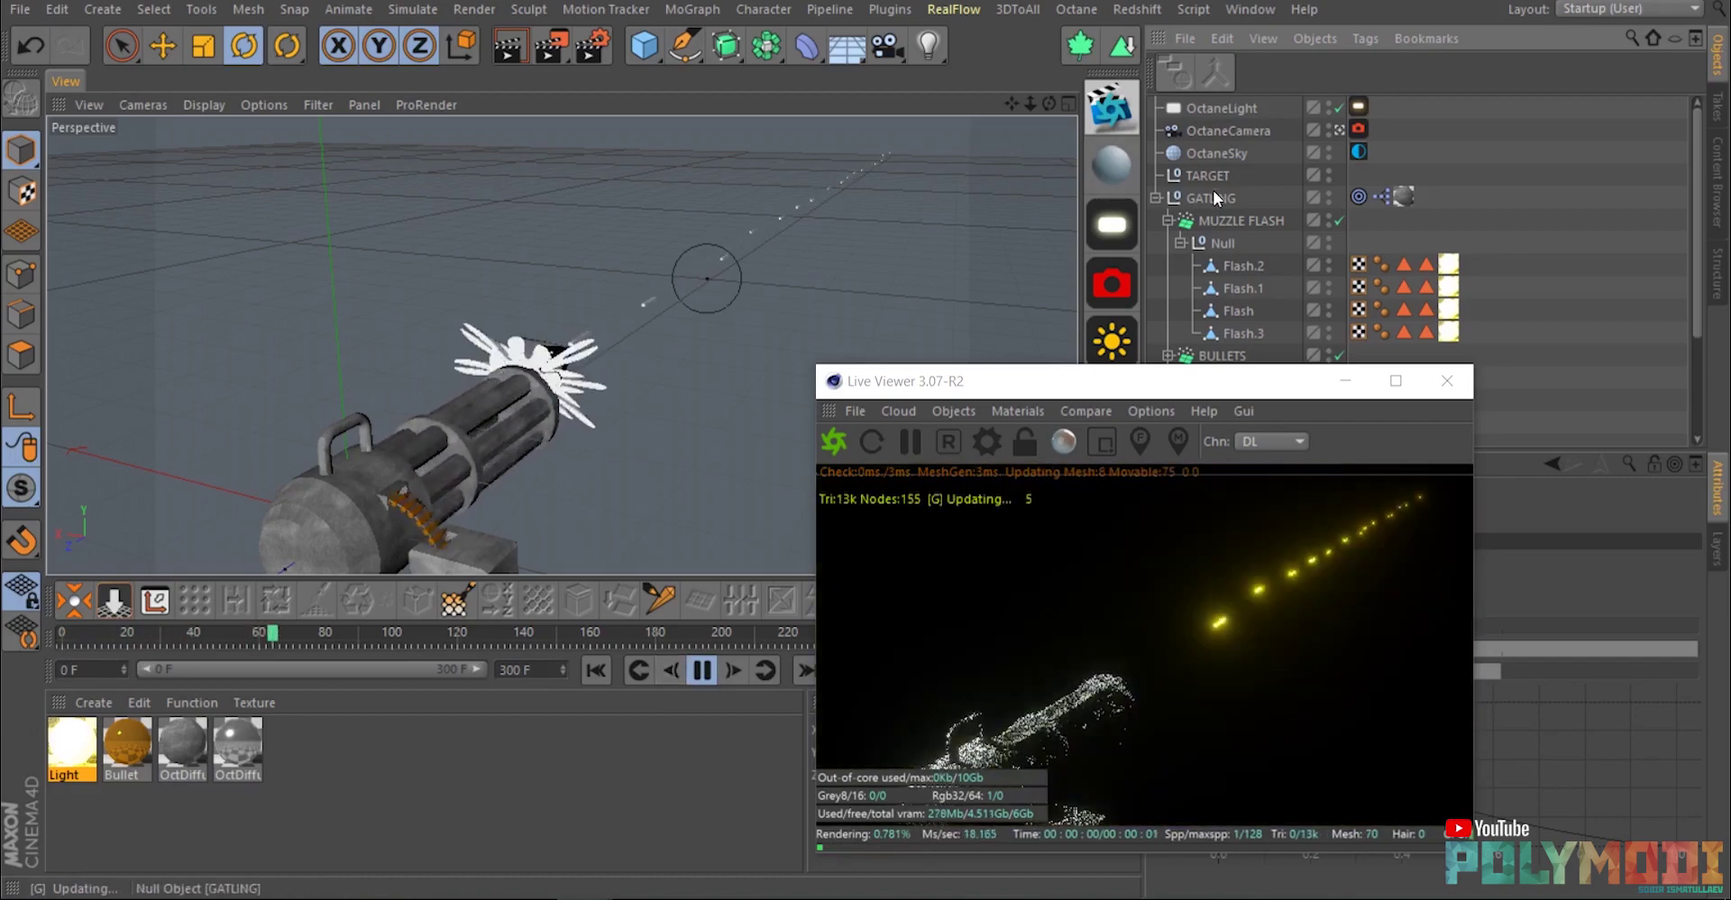
left_click(1210, 178)
key("e")
left_click_drag(719, 285, 703, 240)
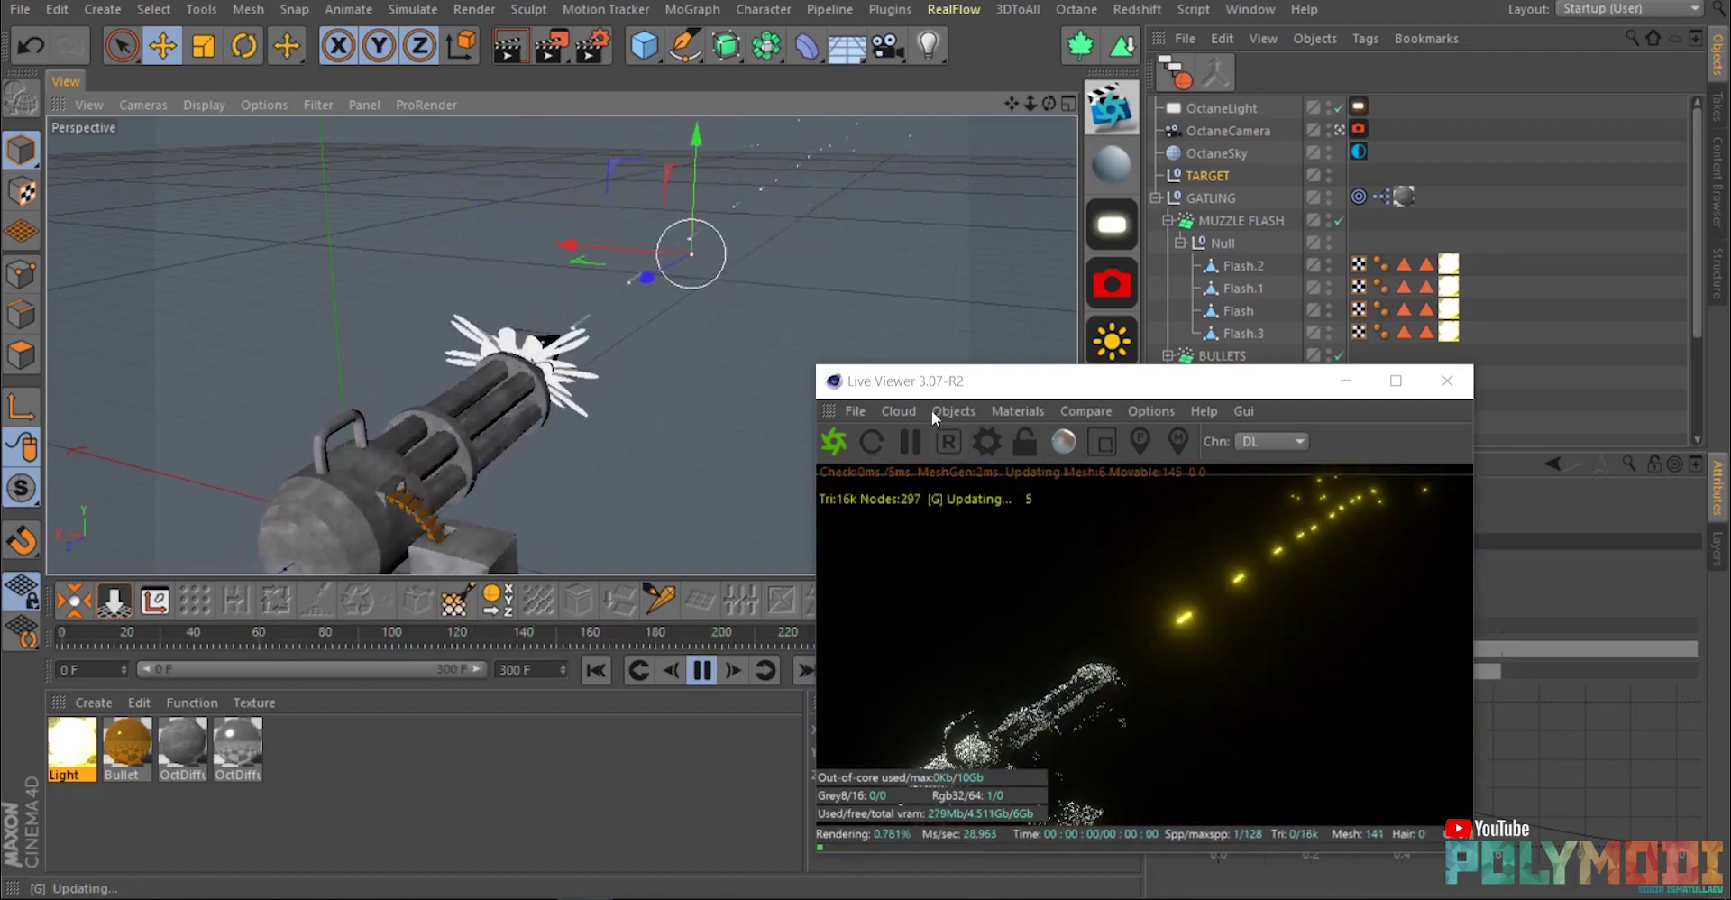
left_click(835, 441)
left_click_drag(569, 368, 582, 415, "alt")
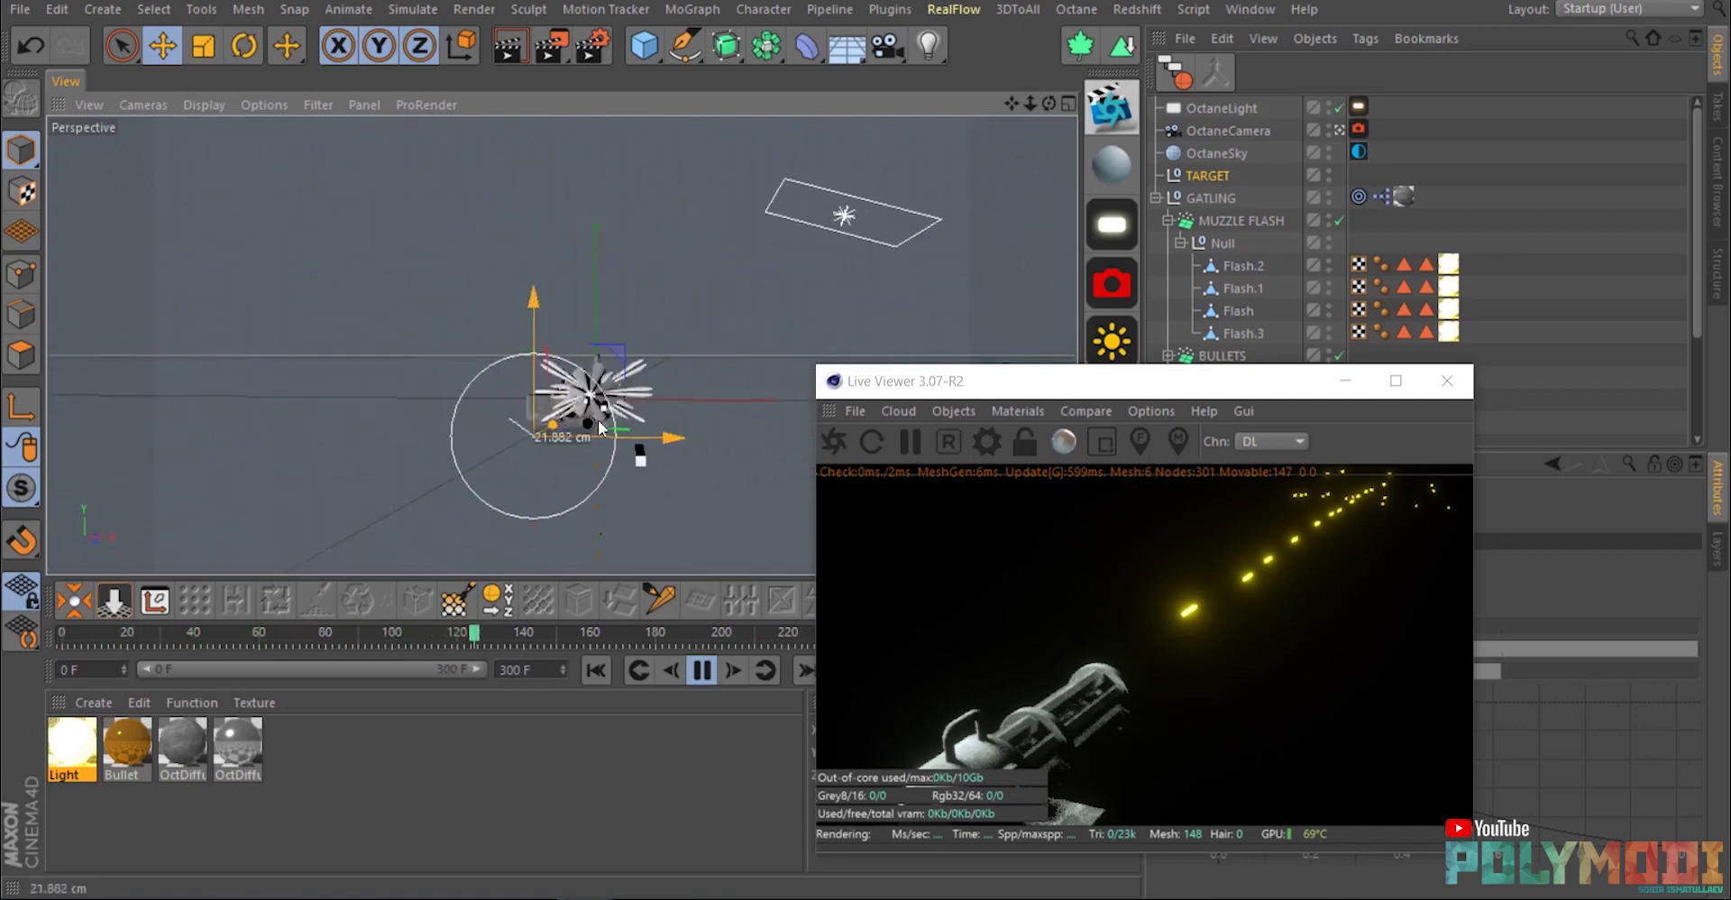
Stop playback, close the Live Viewer and view the gun from the side.
middle_click_drag(1057, 404, 1181, 408, "alt")
left_click(701, 670)
left_click(1447, 381)
middle_click_drag(888, 311, 1138, 317, "alt")
Play the animation while toggling FIRE in the GATLING null's user data to check the firing response, and stop playback.
left_click(1211, 198)
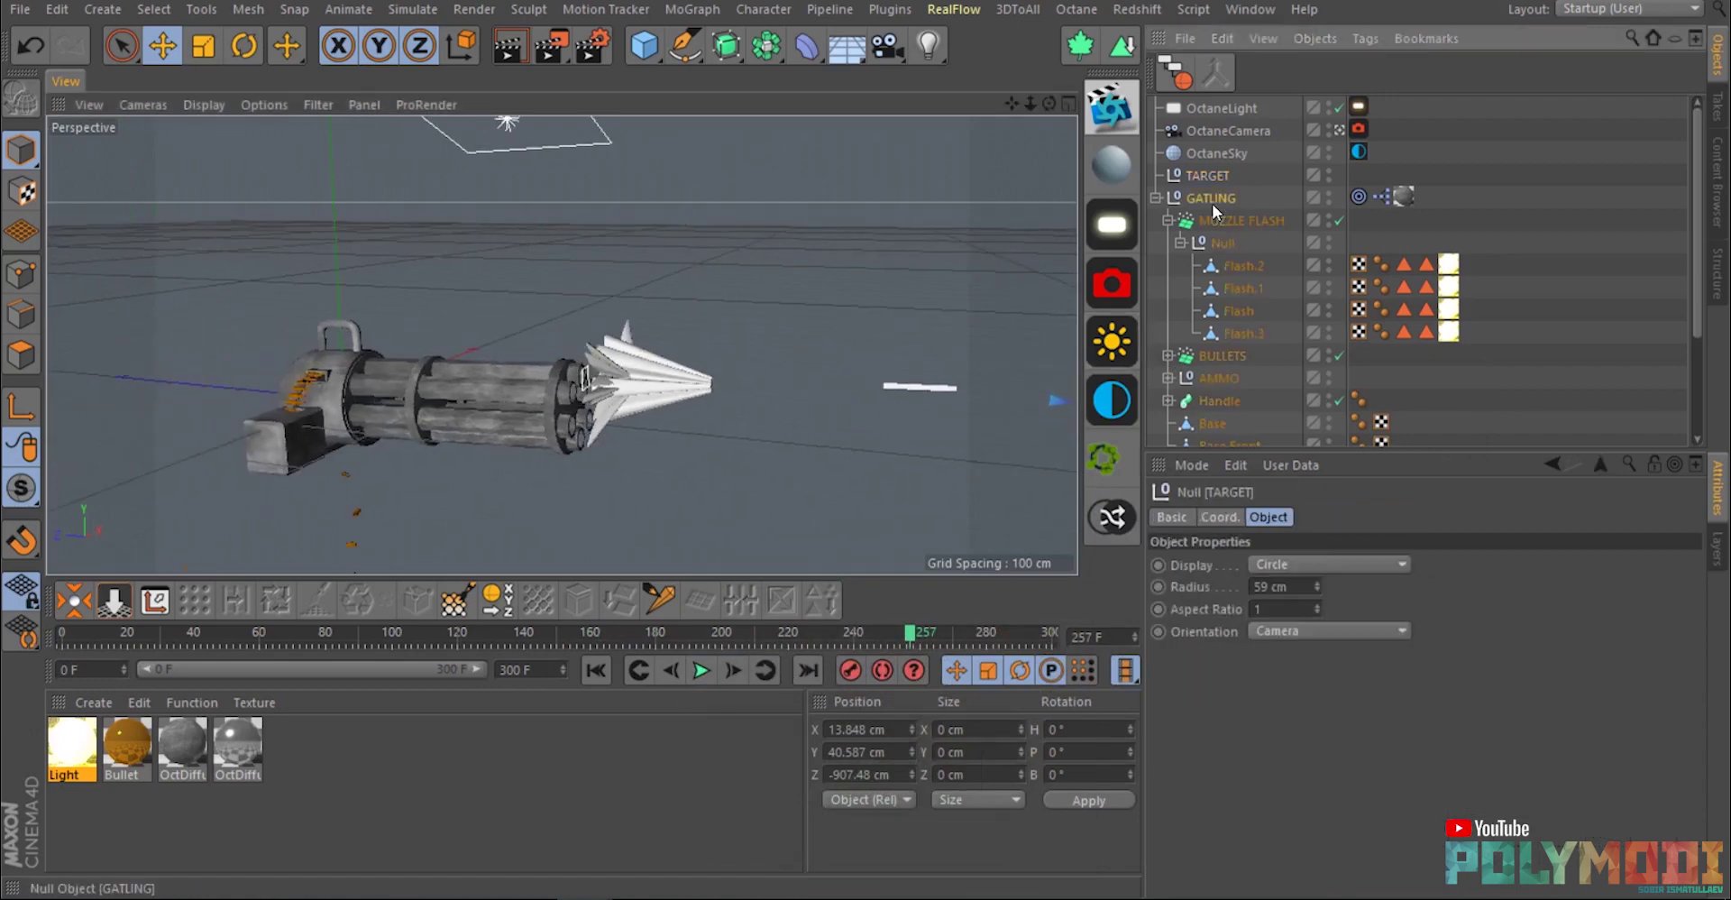
left_click(1376, 517)
key("F8")
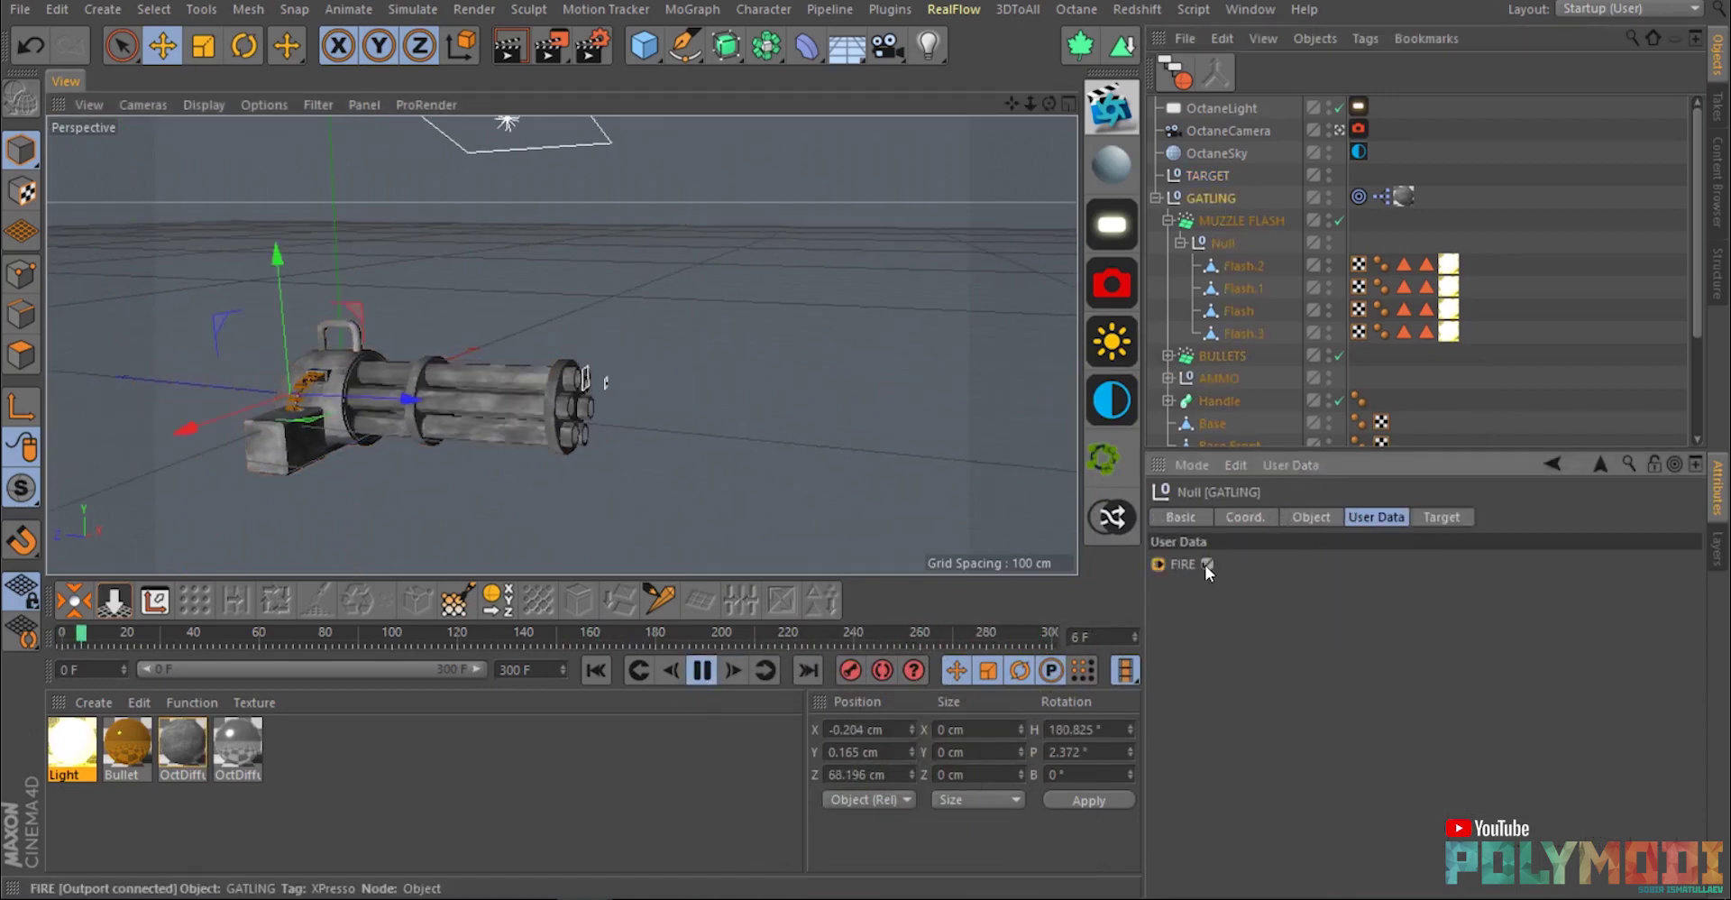
left_click(1206, 563)
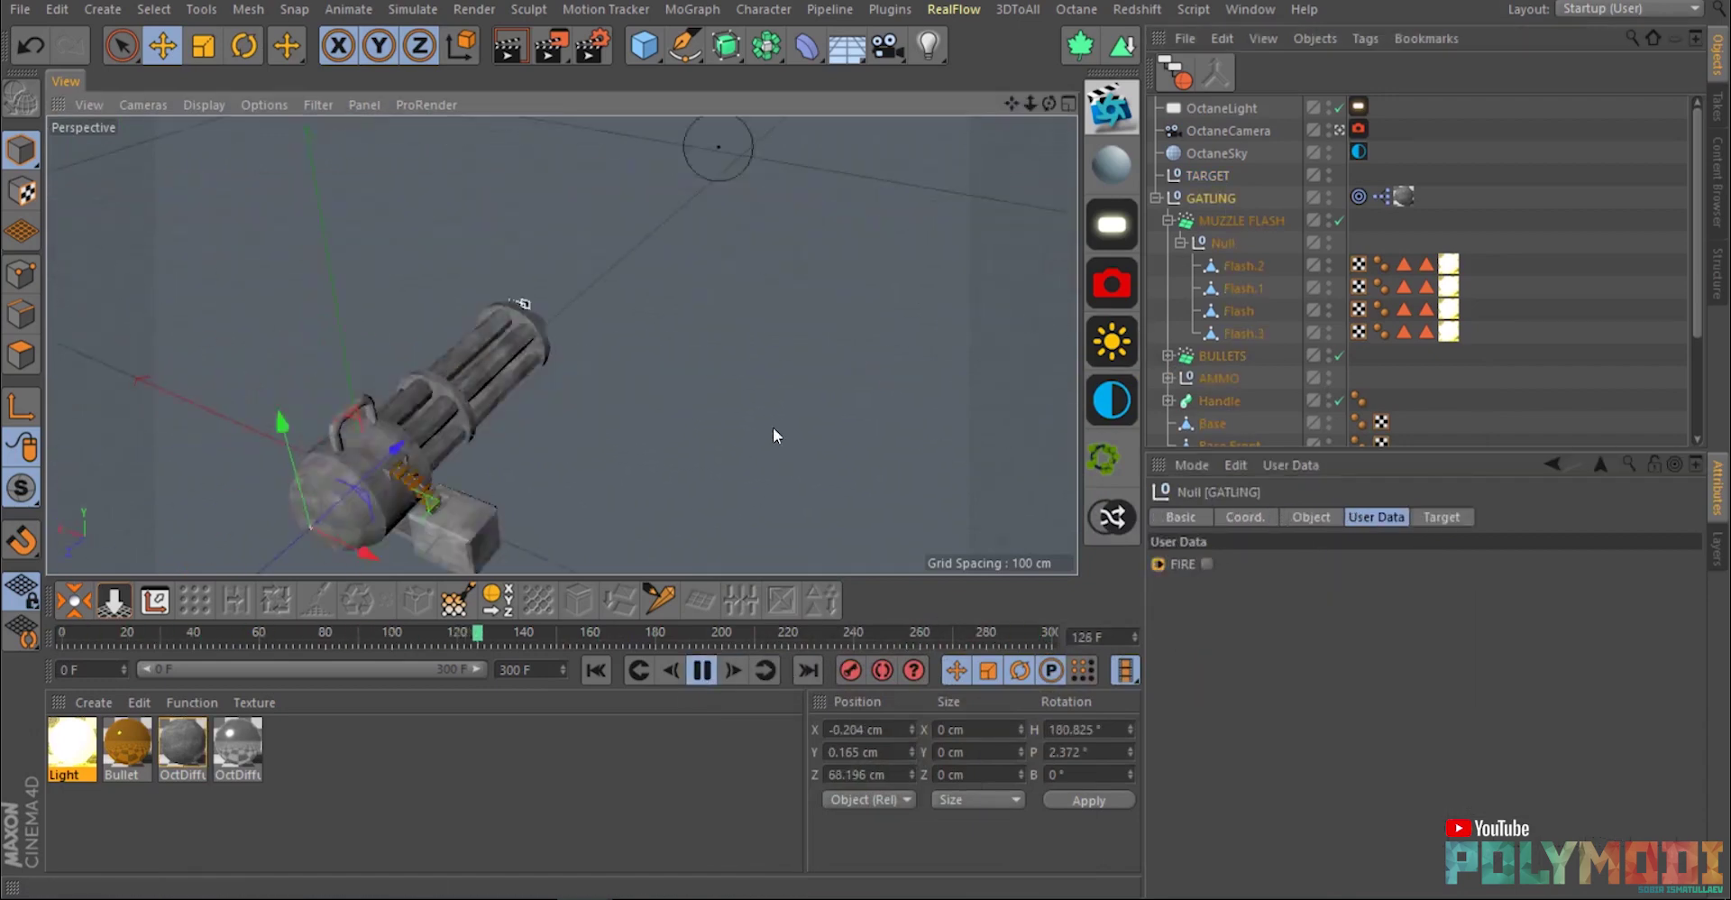
left_click(1205, 566)
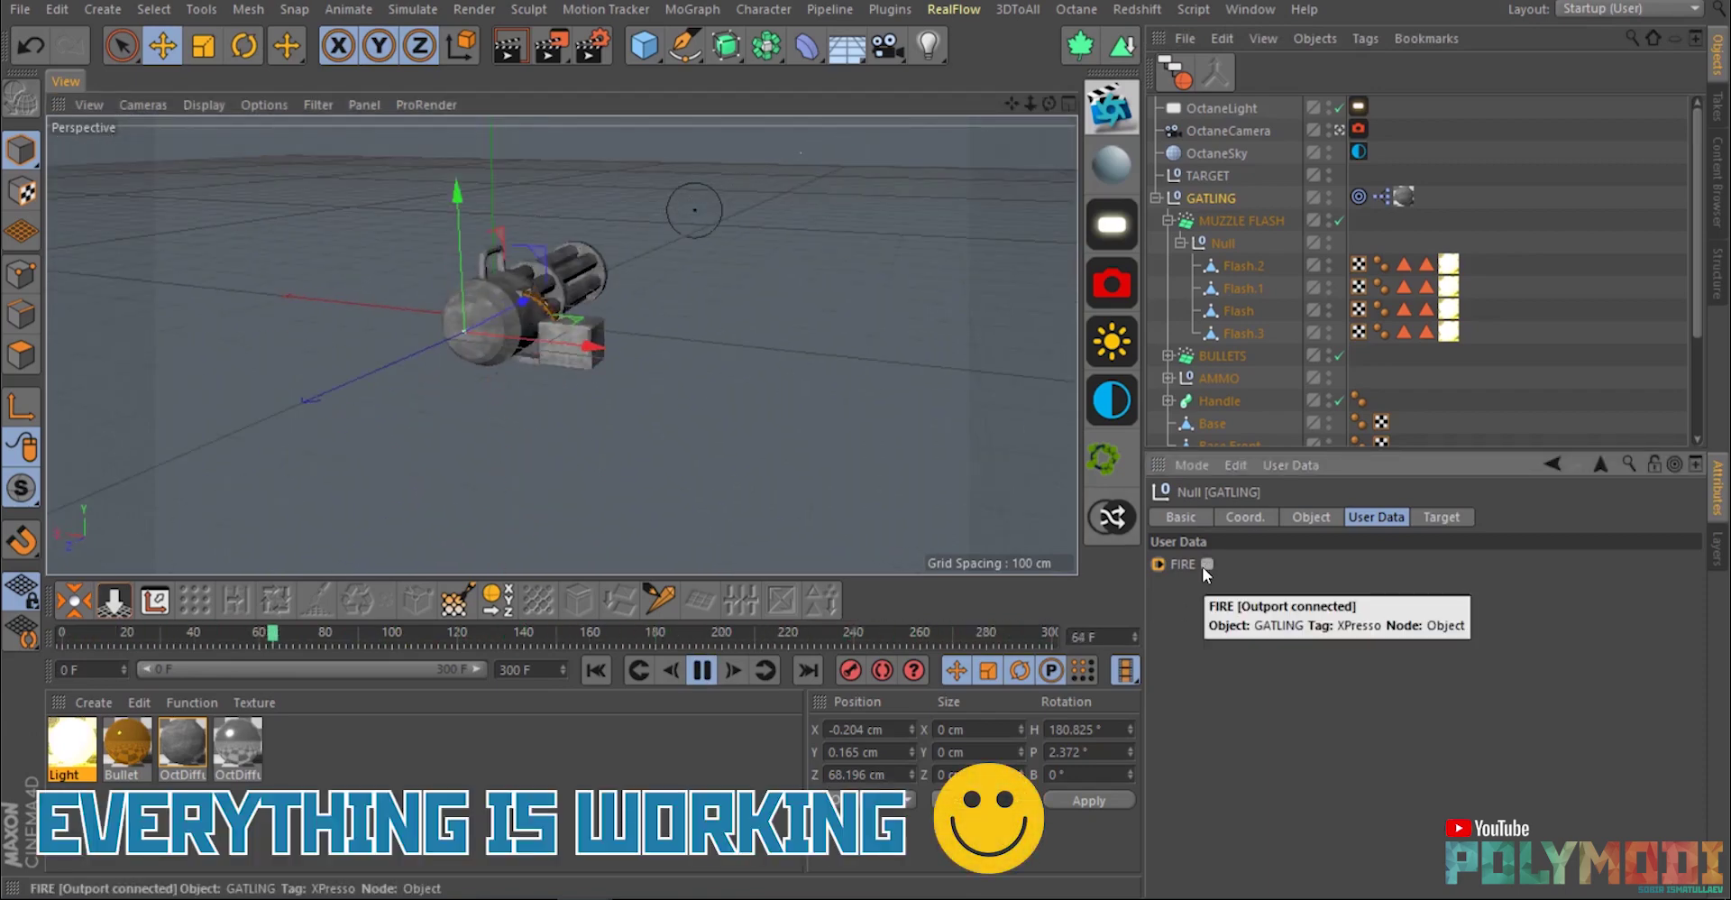
key("F8")
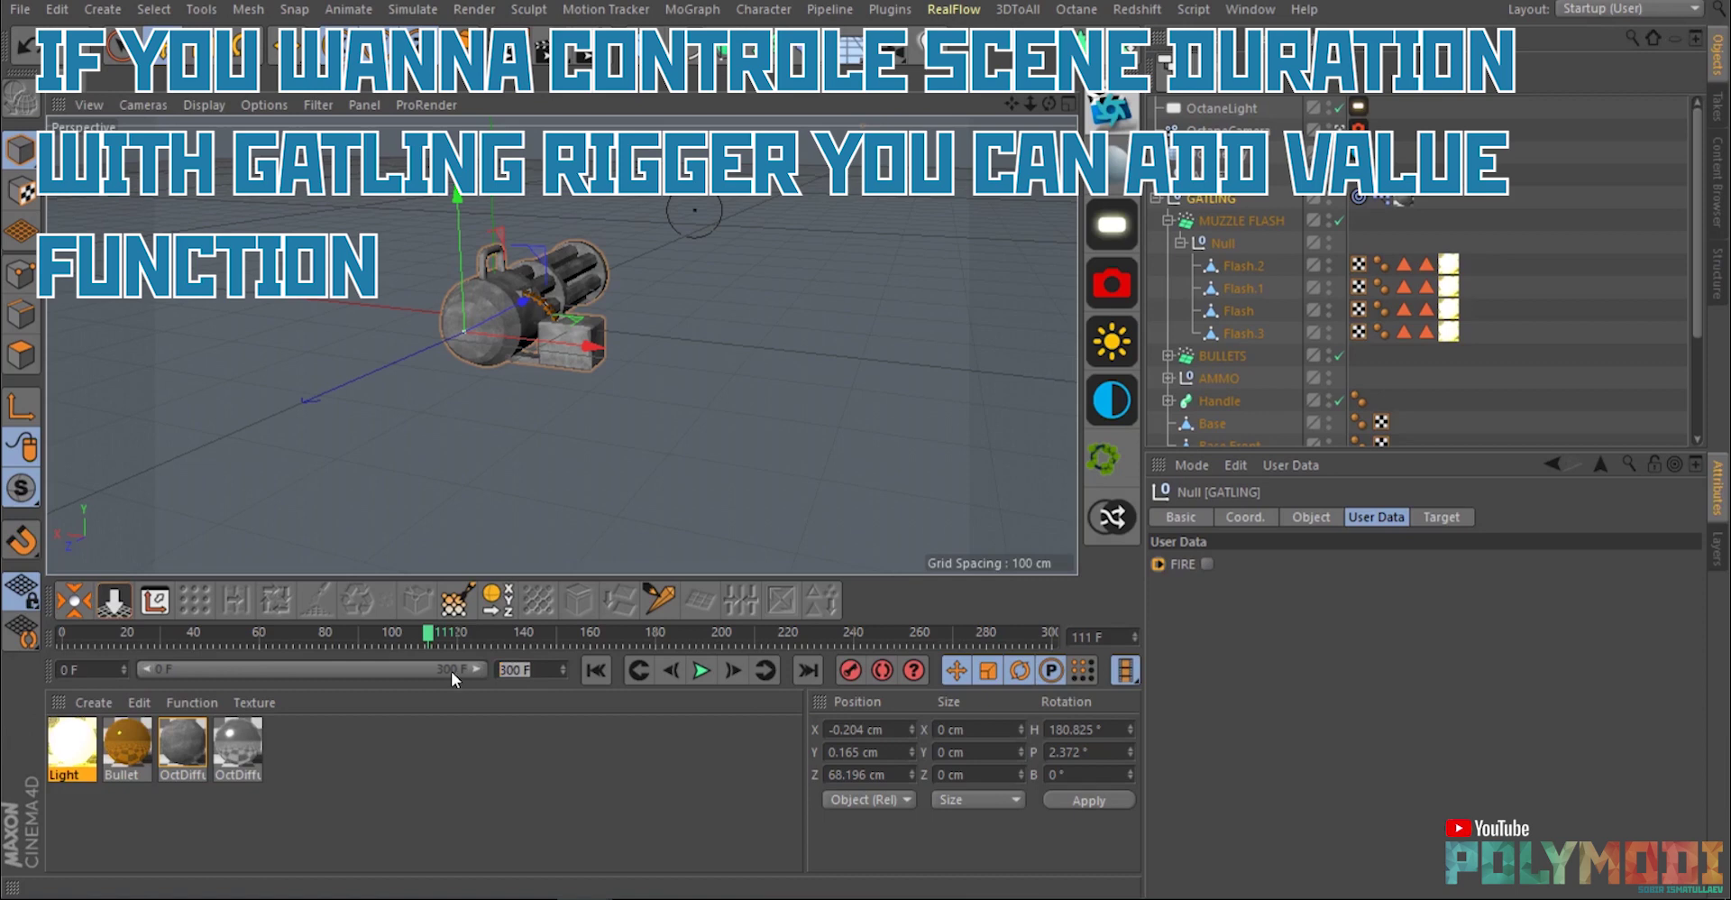
Set the scene length to 900 frames and extend the preview range to the full timeline.
type("150")
key("Return")
left_click(519, 677)
key("BackSpace")
type("900")
key("Return")
left_click_drag(216, 669, 482, 669)
Play the extended timeline, enable FIRE, check the emission, stop playback and return to frame 0.
left_click(701, 670)
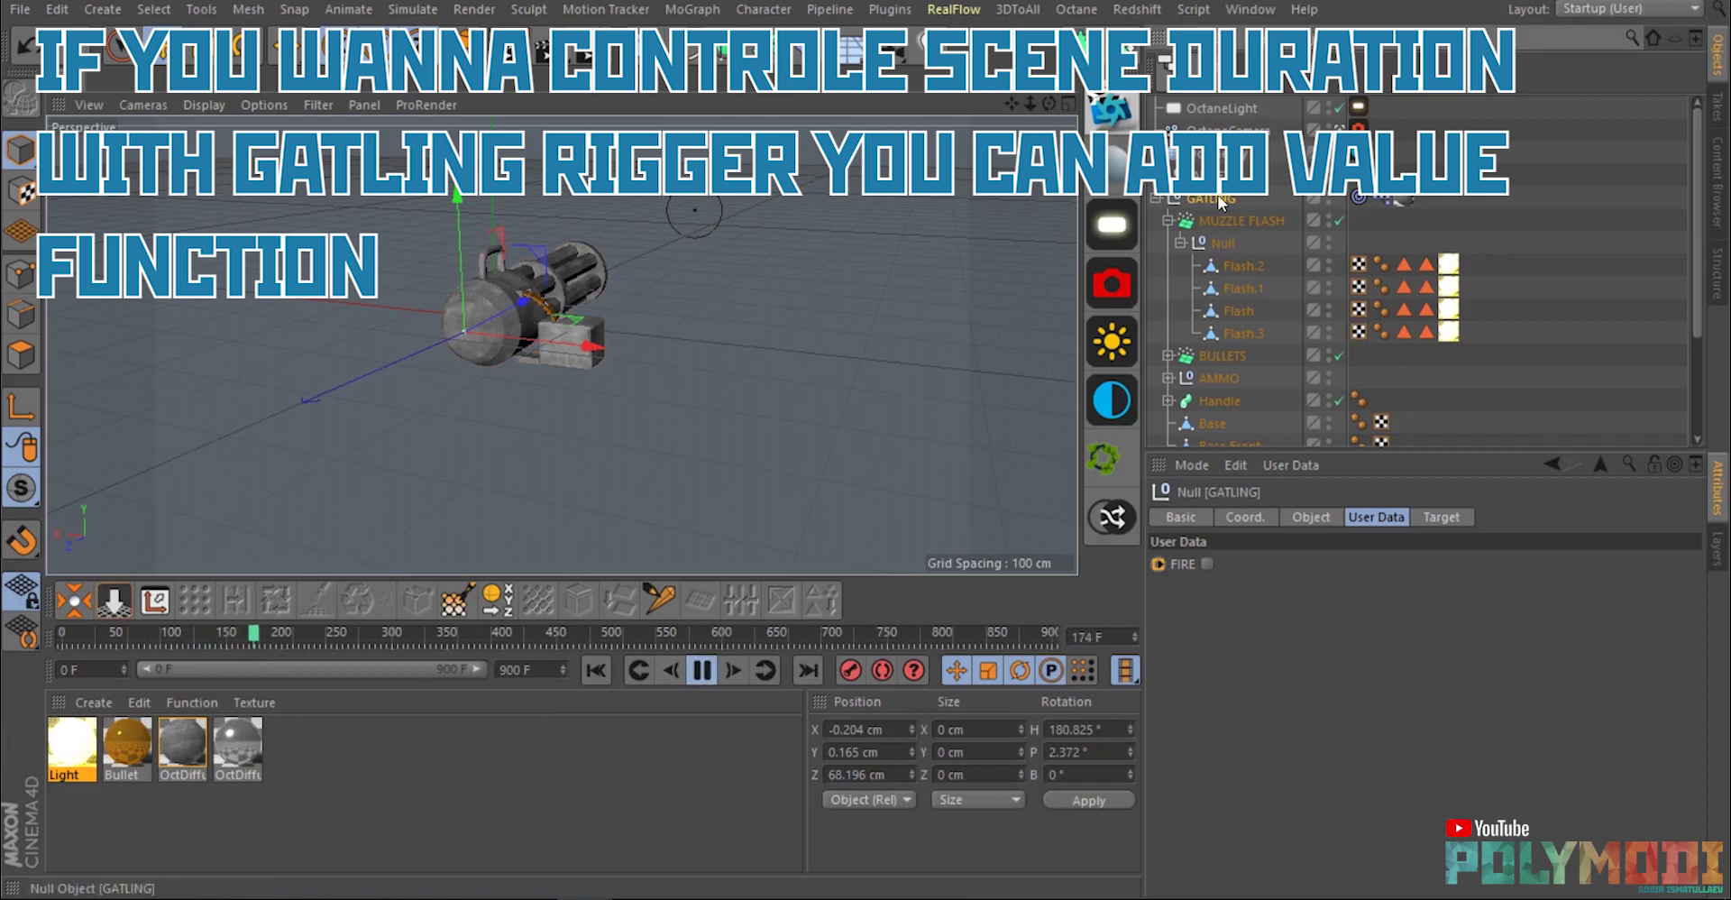
left_click(1207, 563)
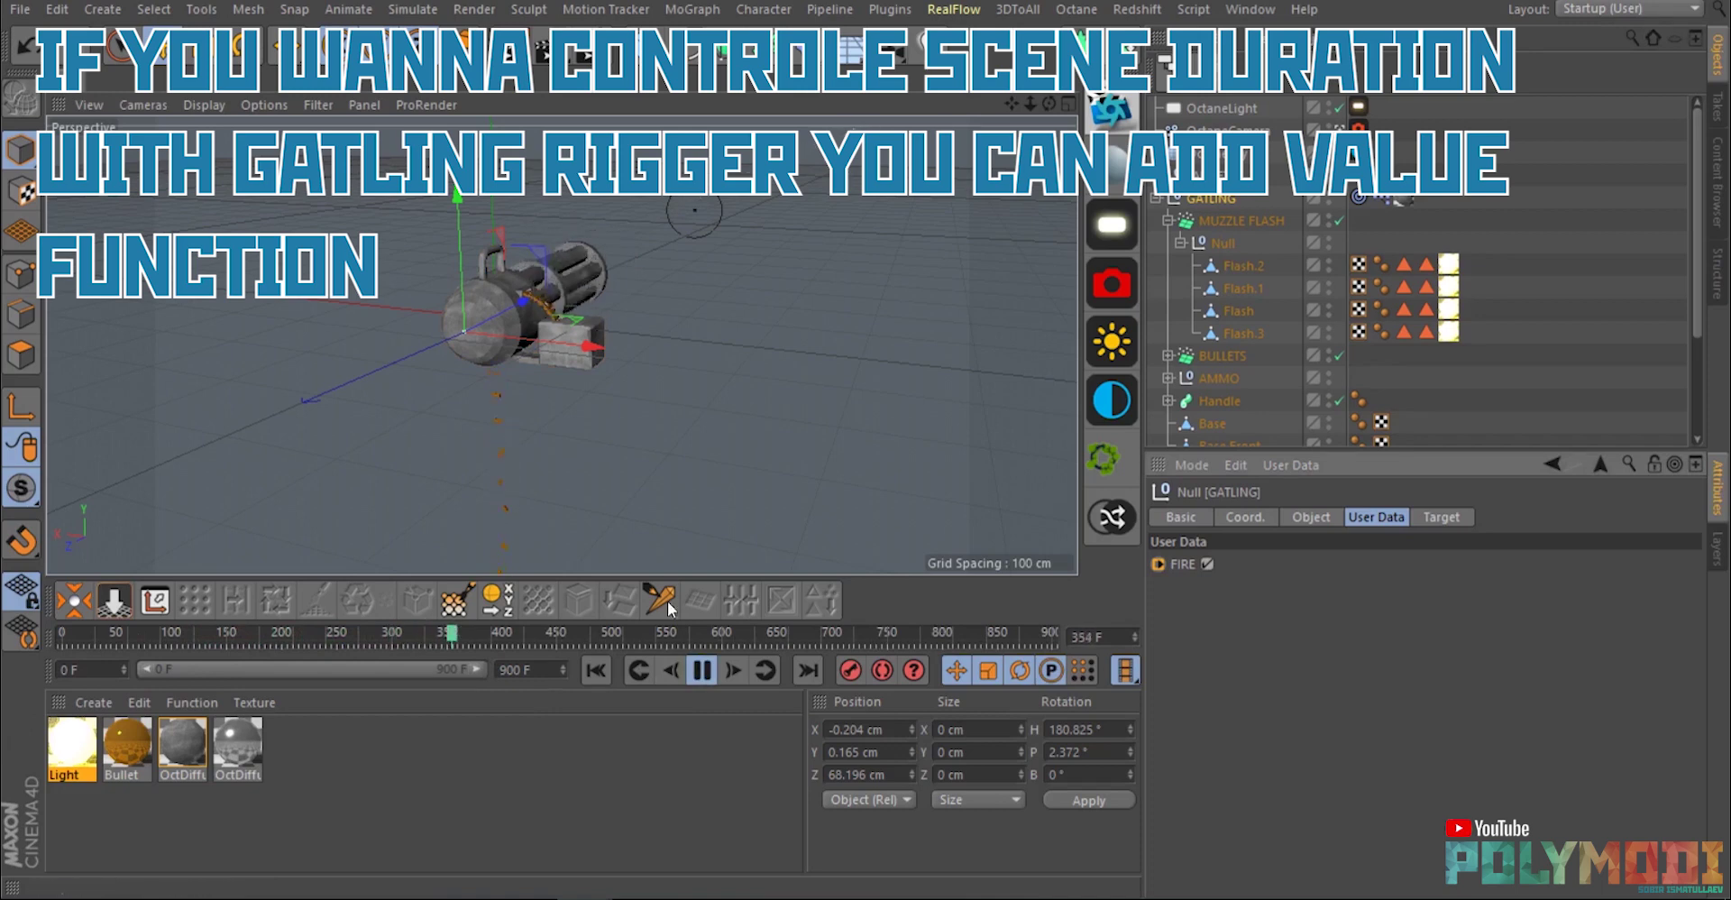
left_click(704, 672)
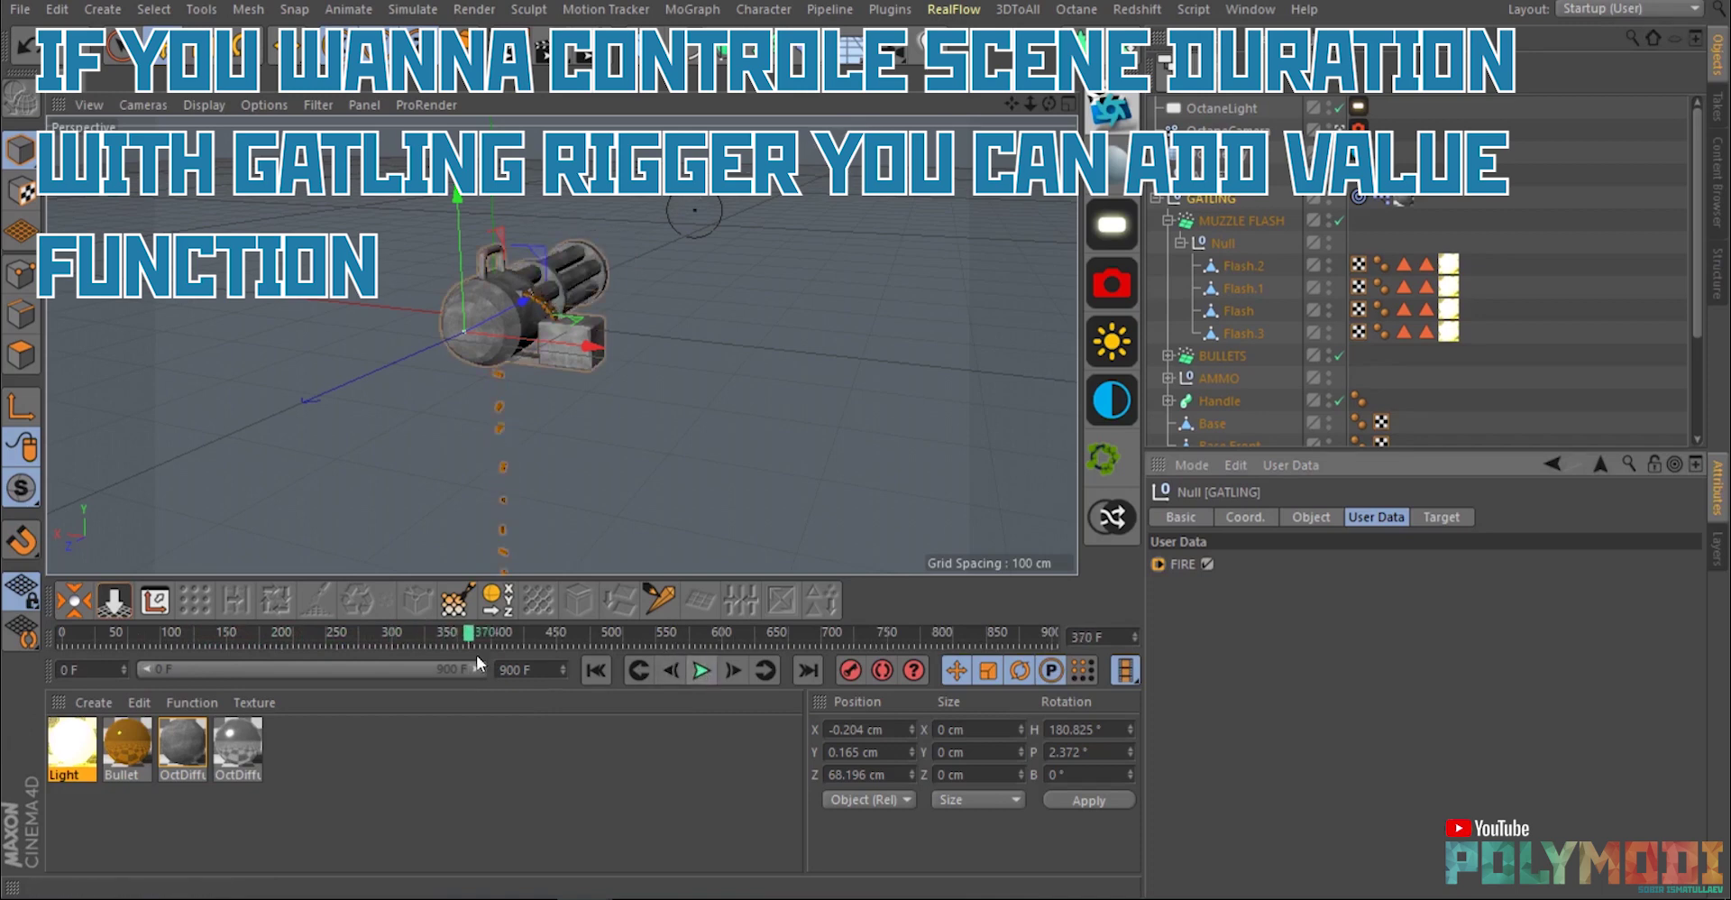
left_click(593, 666)
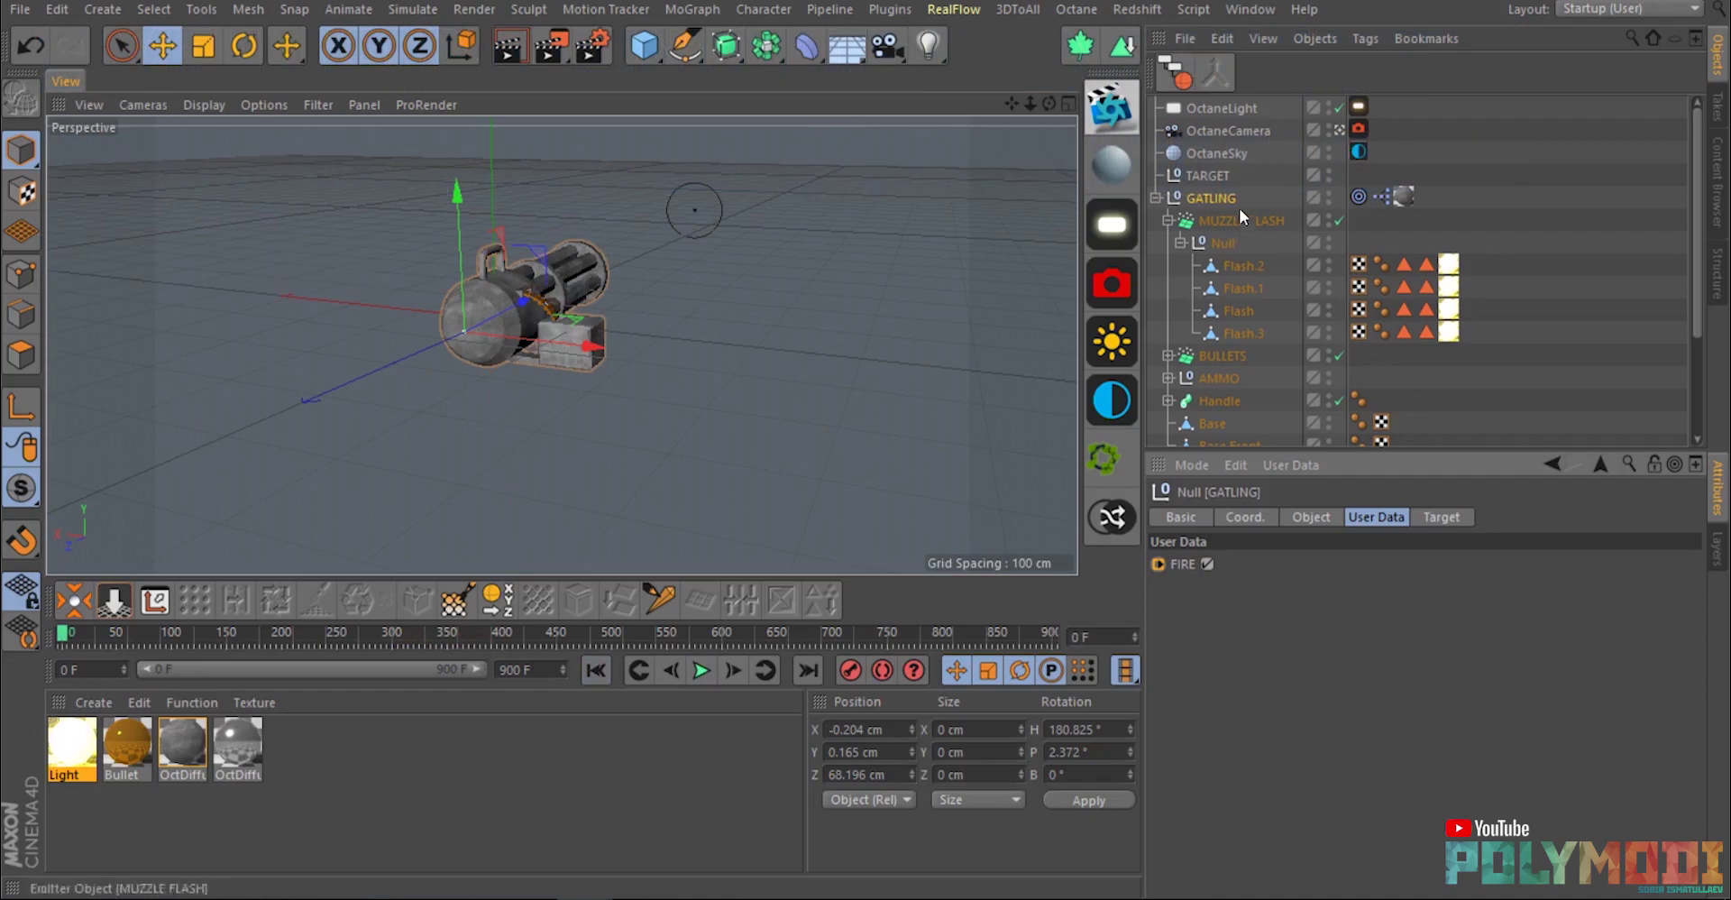
Add a user data entry named FRAMES with data type String to the GATLING null.
left_click(1275, 463)
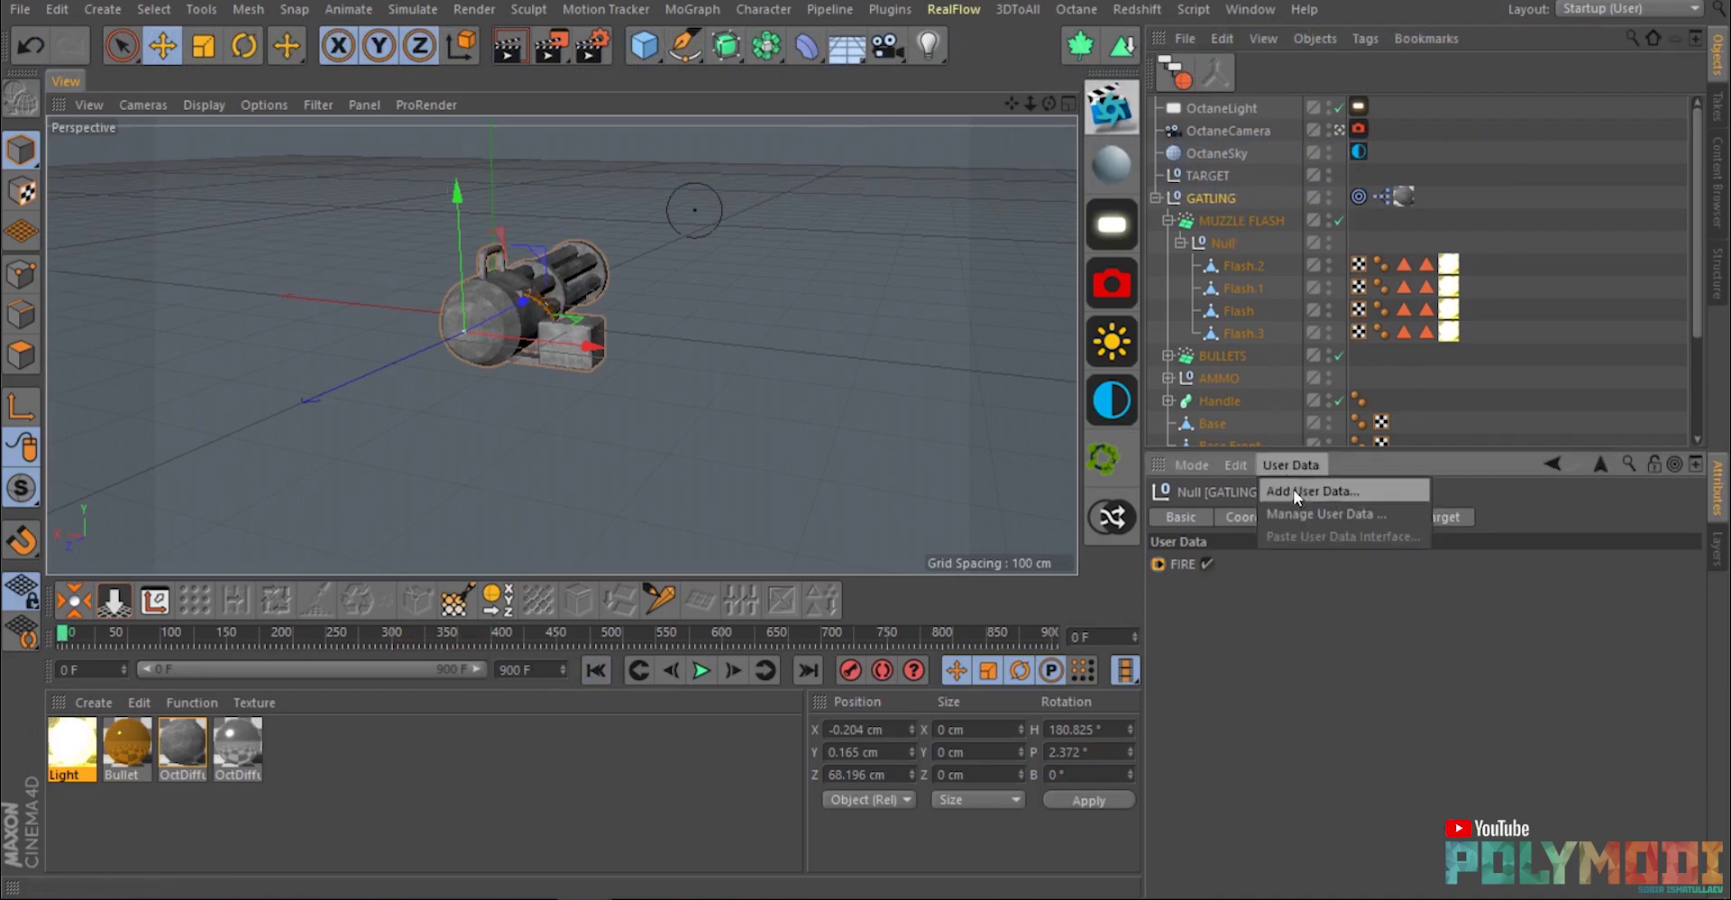
left_click(1298, 513)
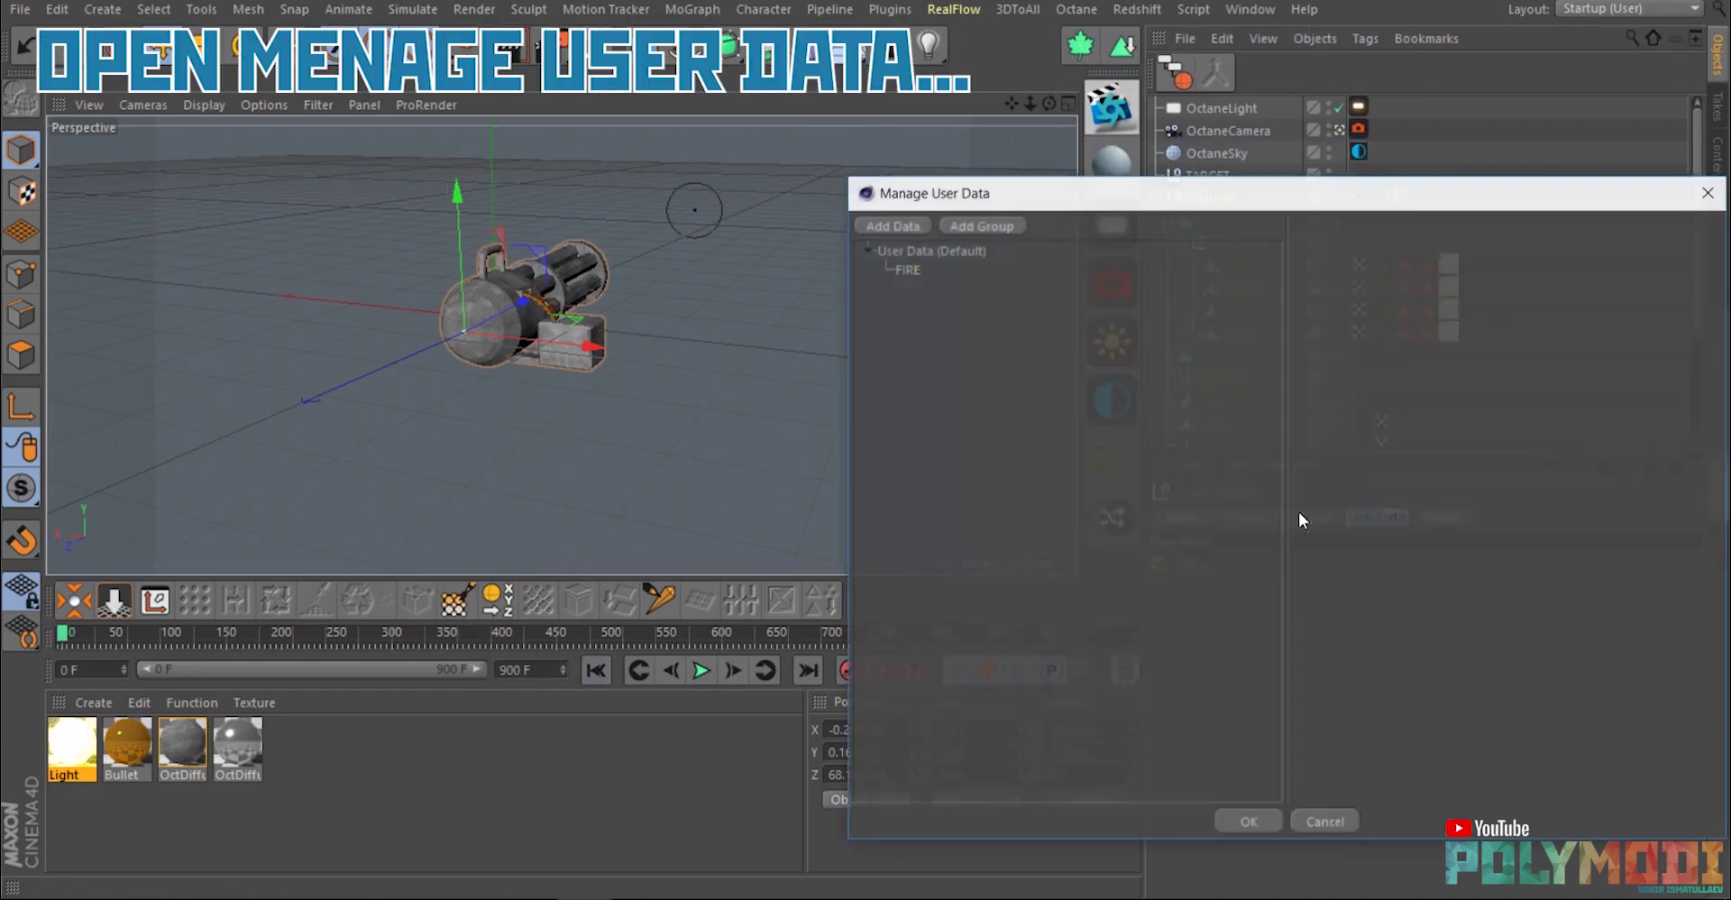
left_click(882, 226)
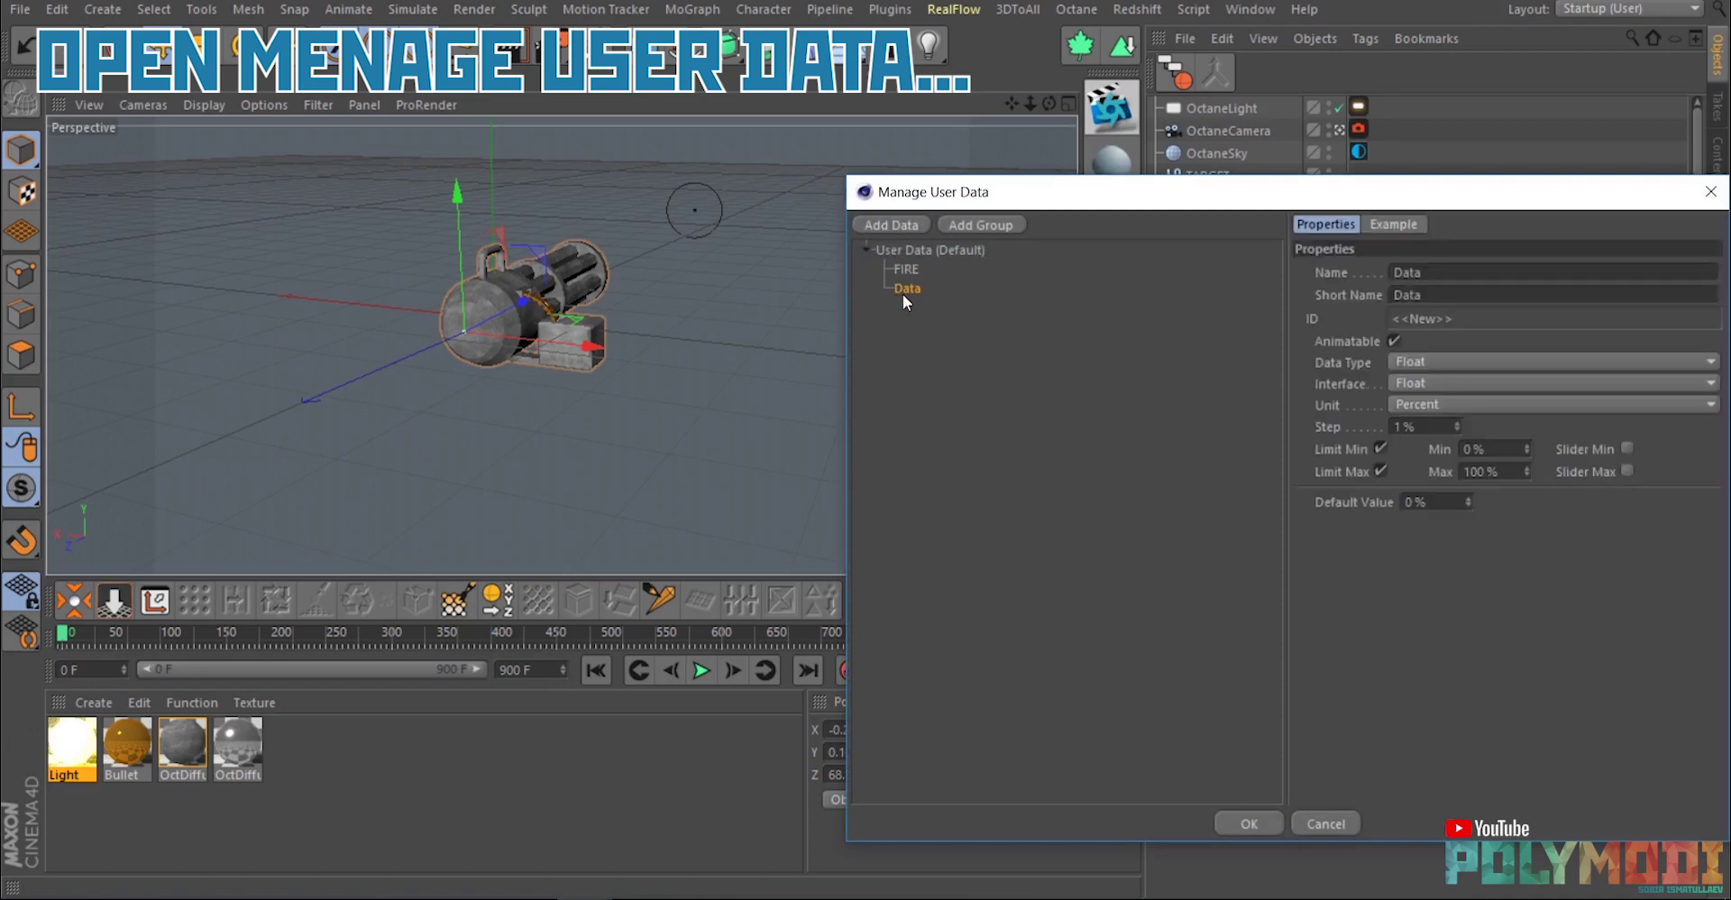
left_click(1419, 361)
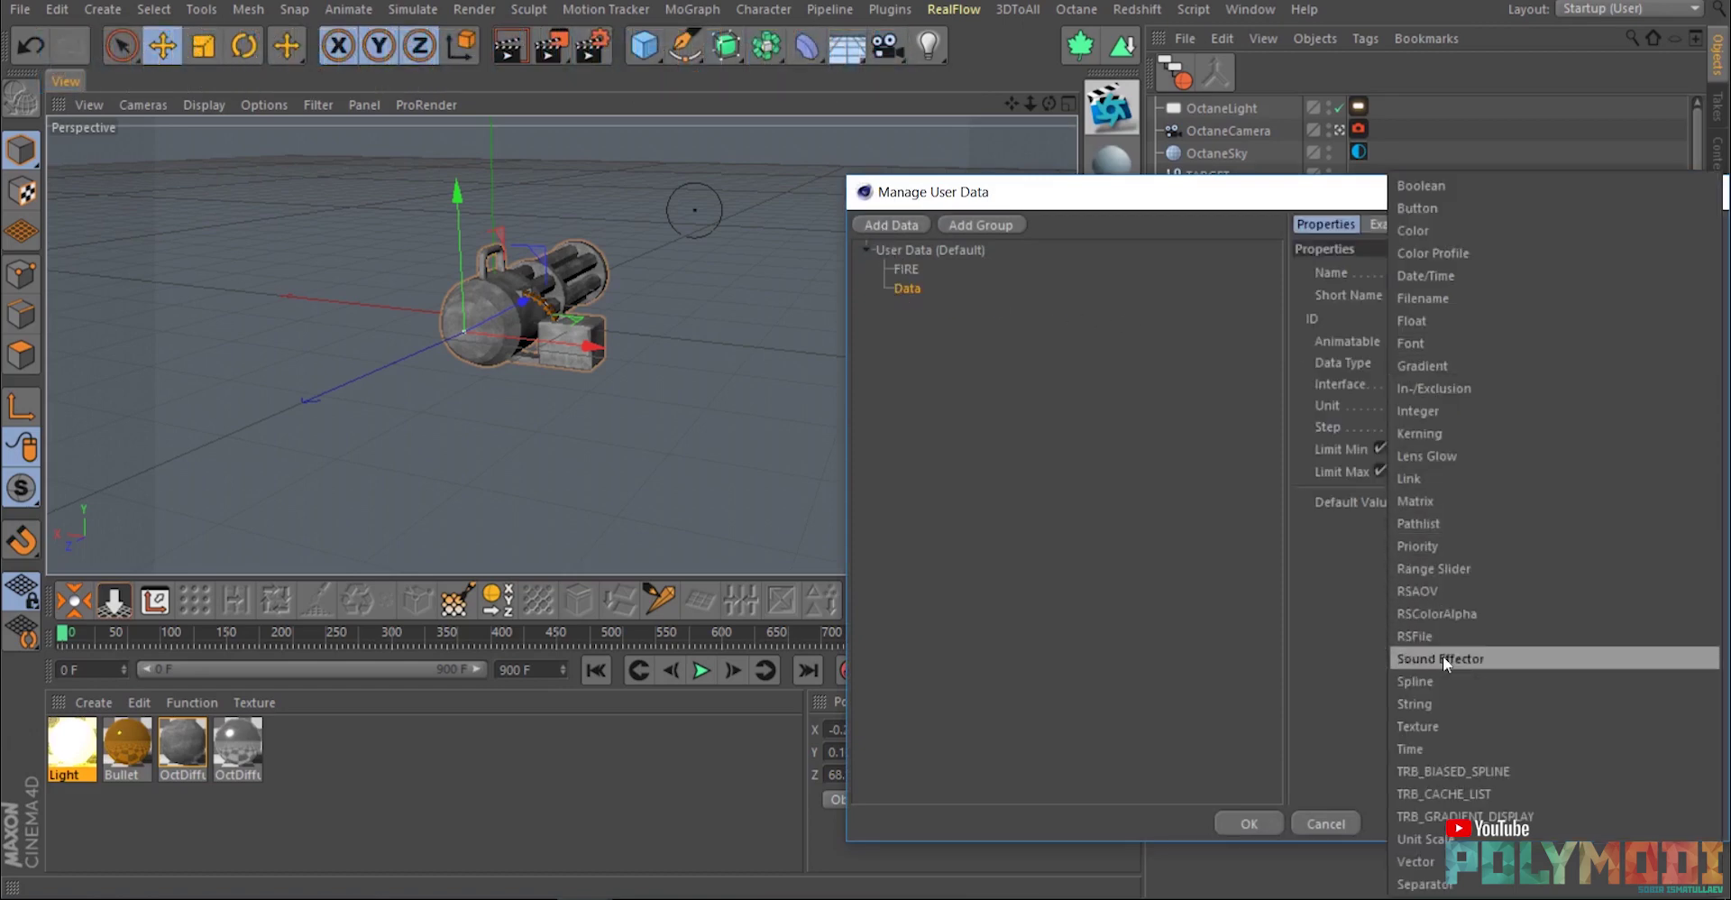
left_click(1412, 704)
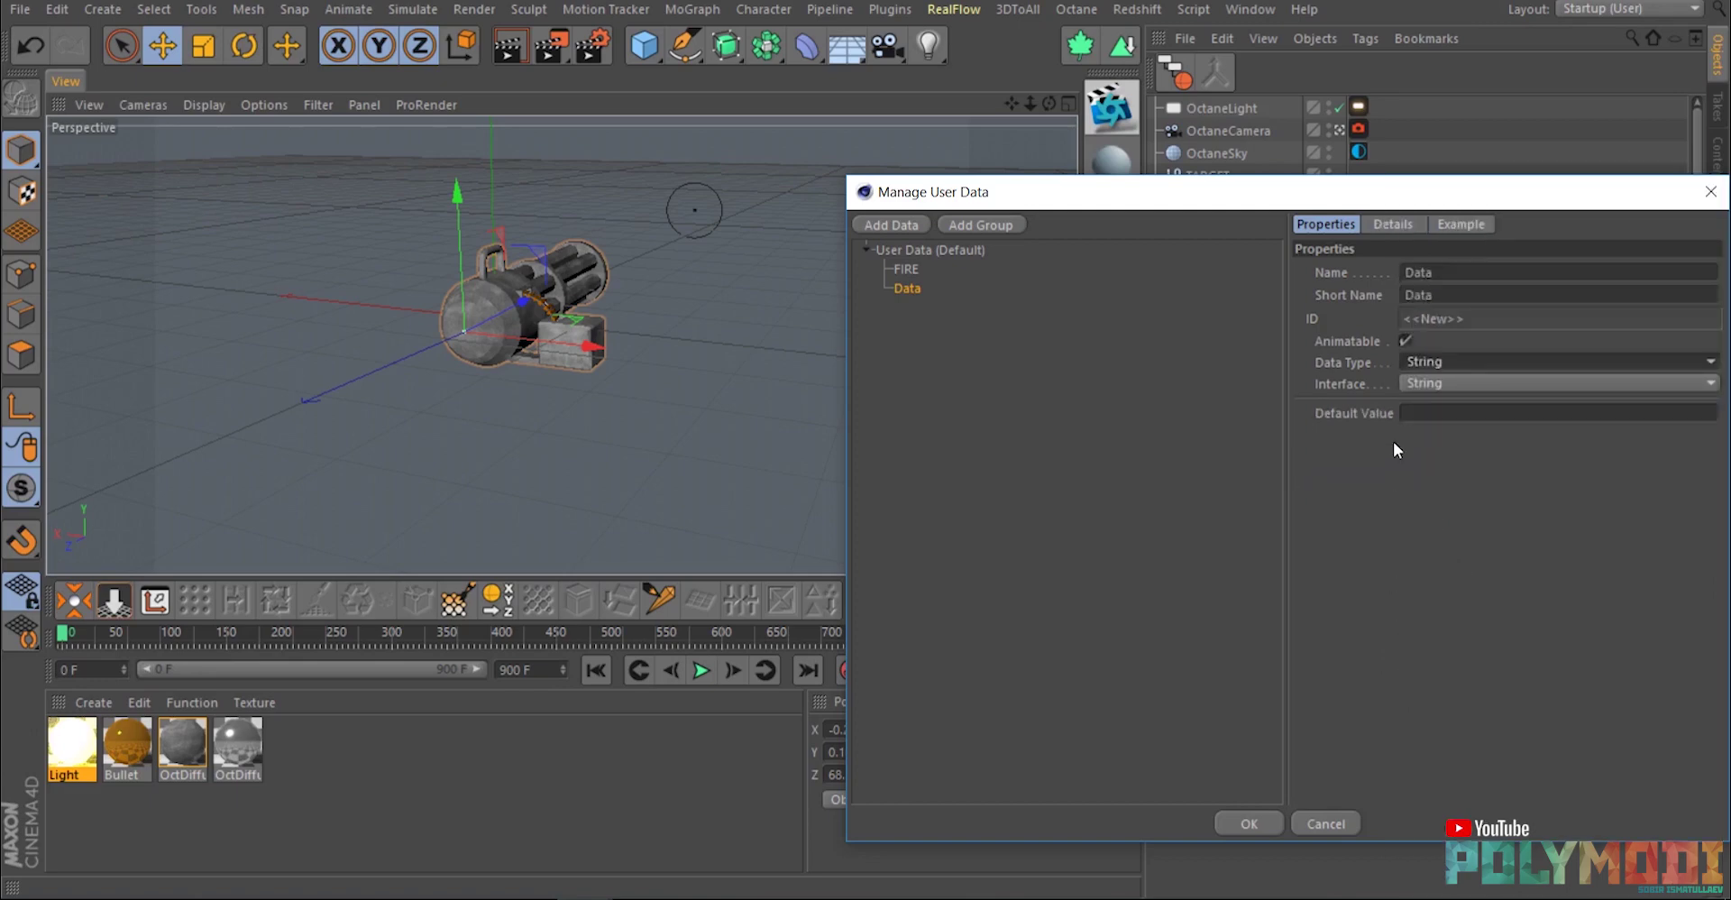
double_click(1443, 271)
type("FRAMES")
key("Return")
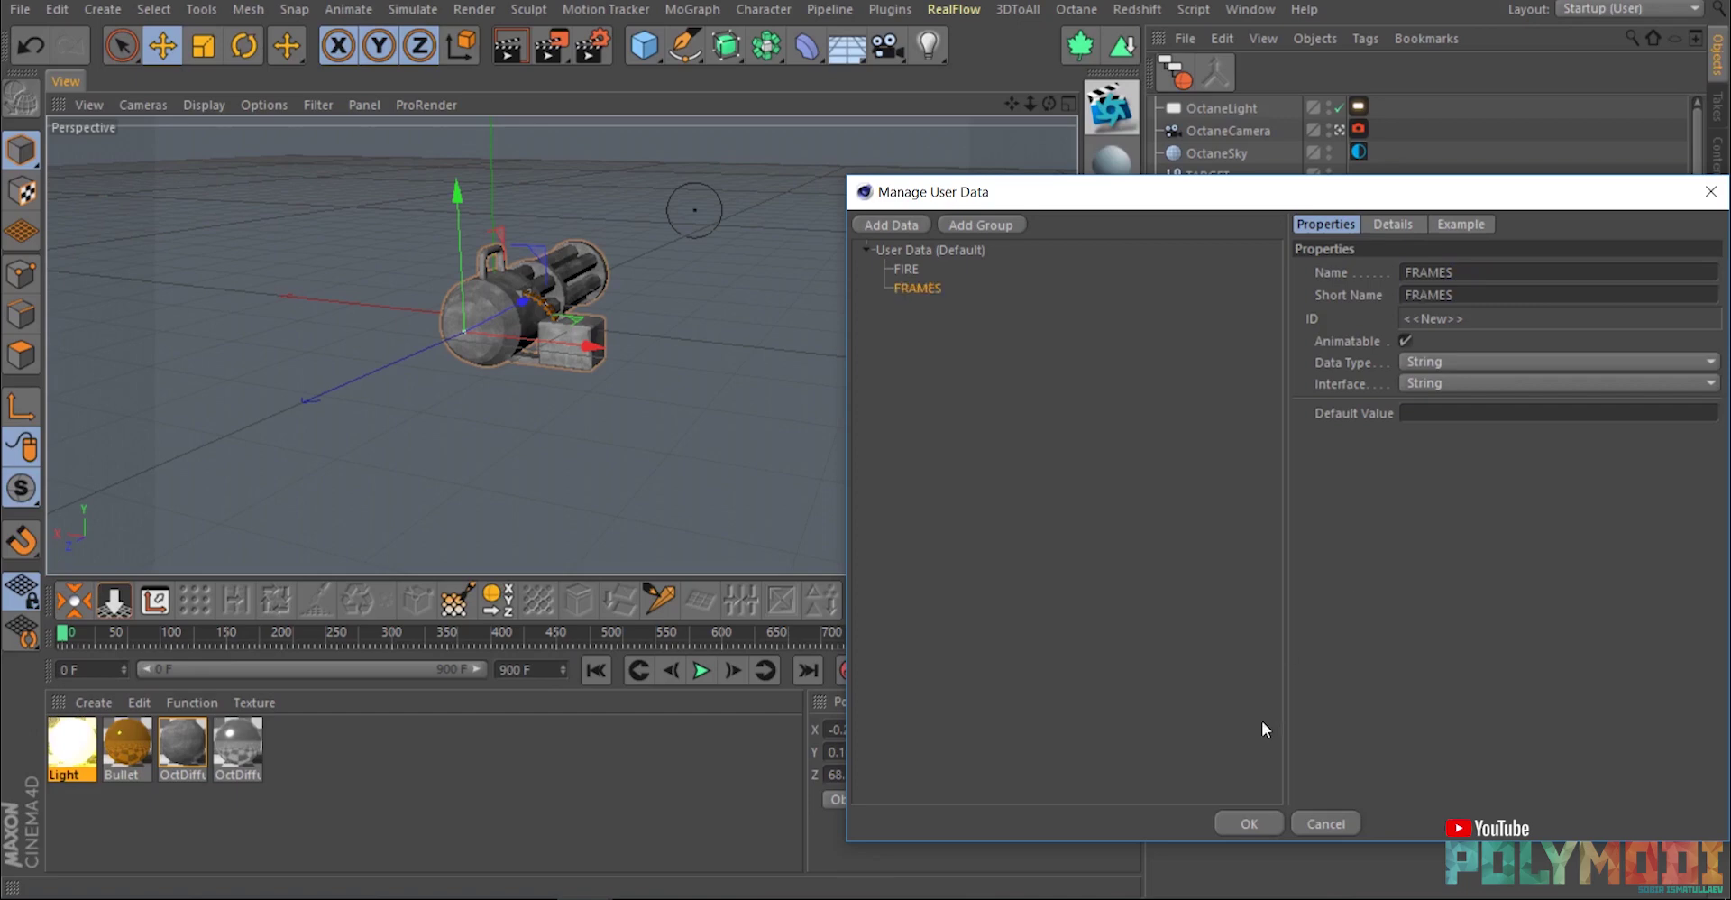
left_click(1239, 820)
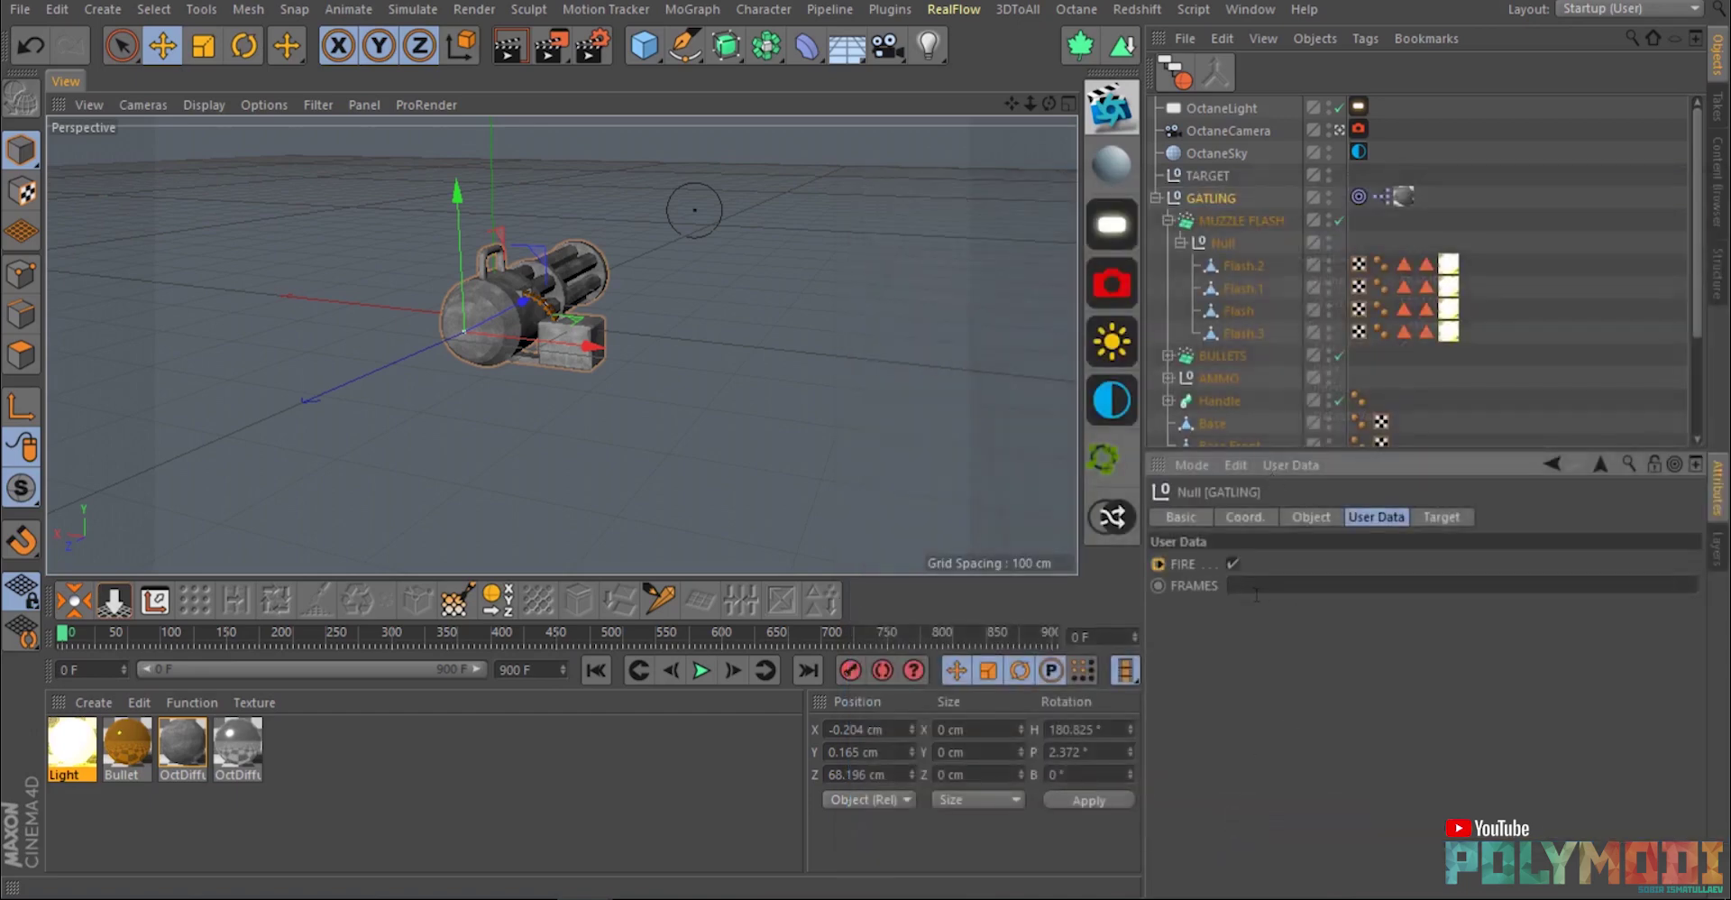
Open GATLING's XPresso graph and add FRAMES as an output port on the GATLING node.
double_click(1380, 195)
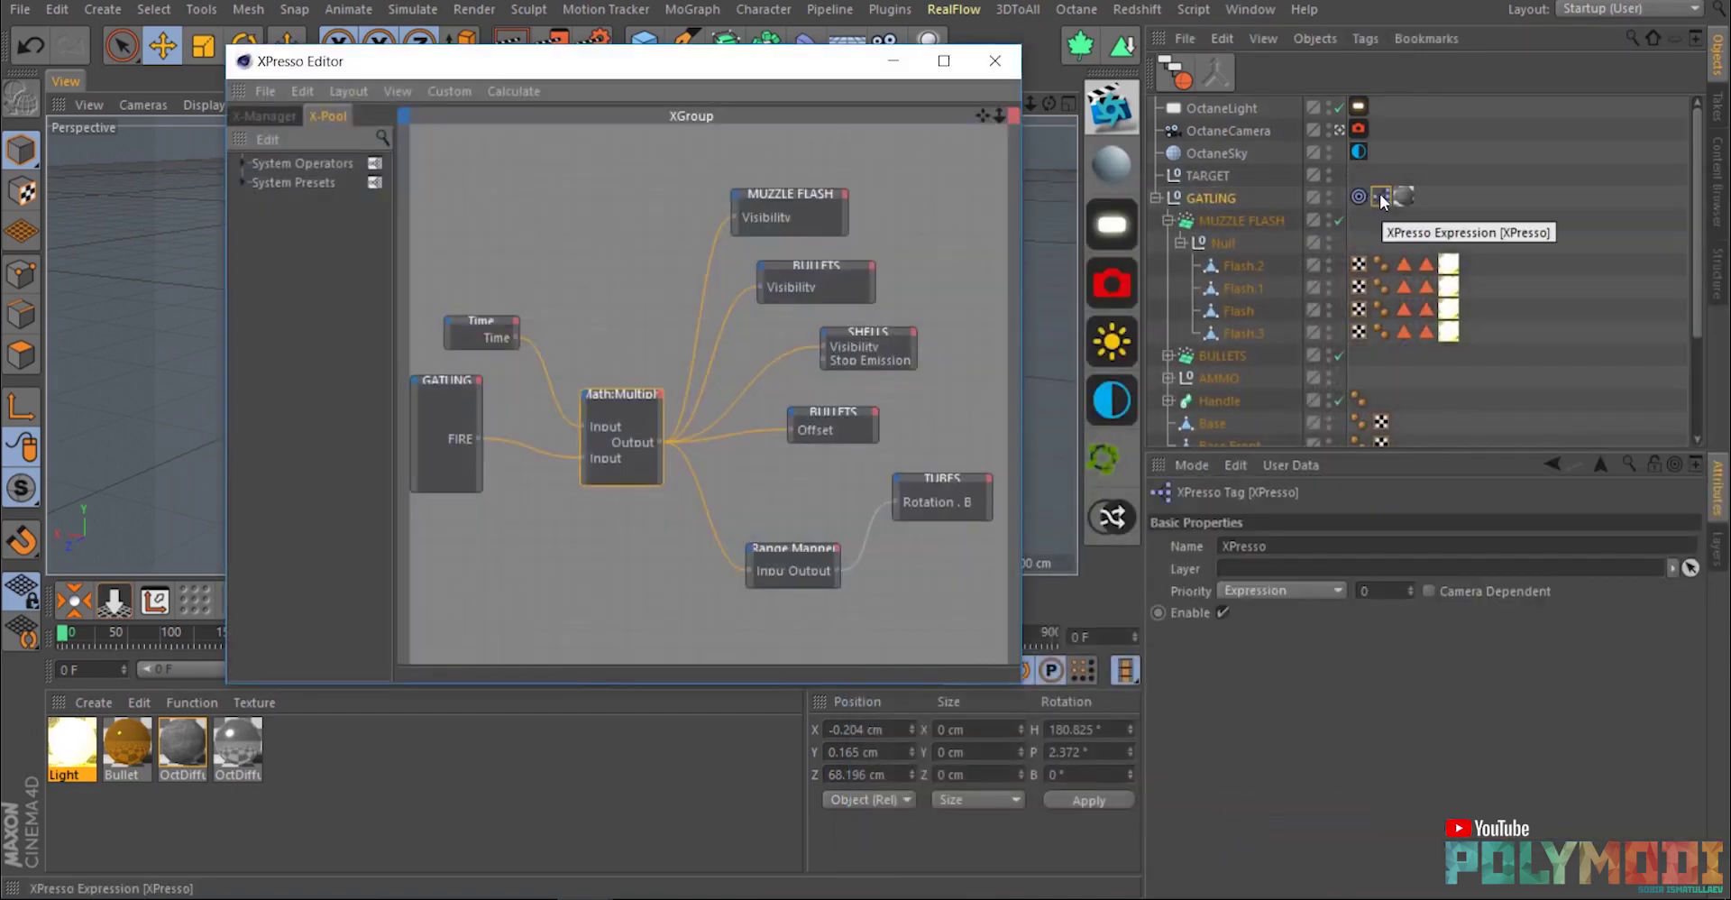
left_click(1217, 196)
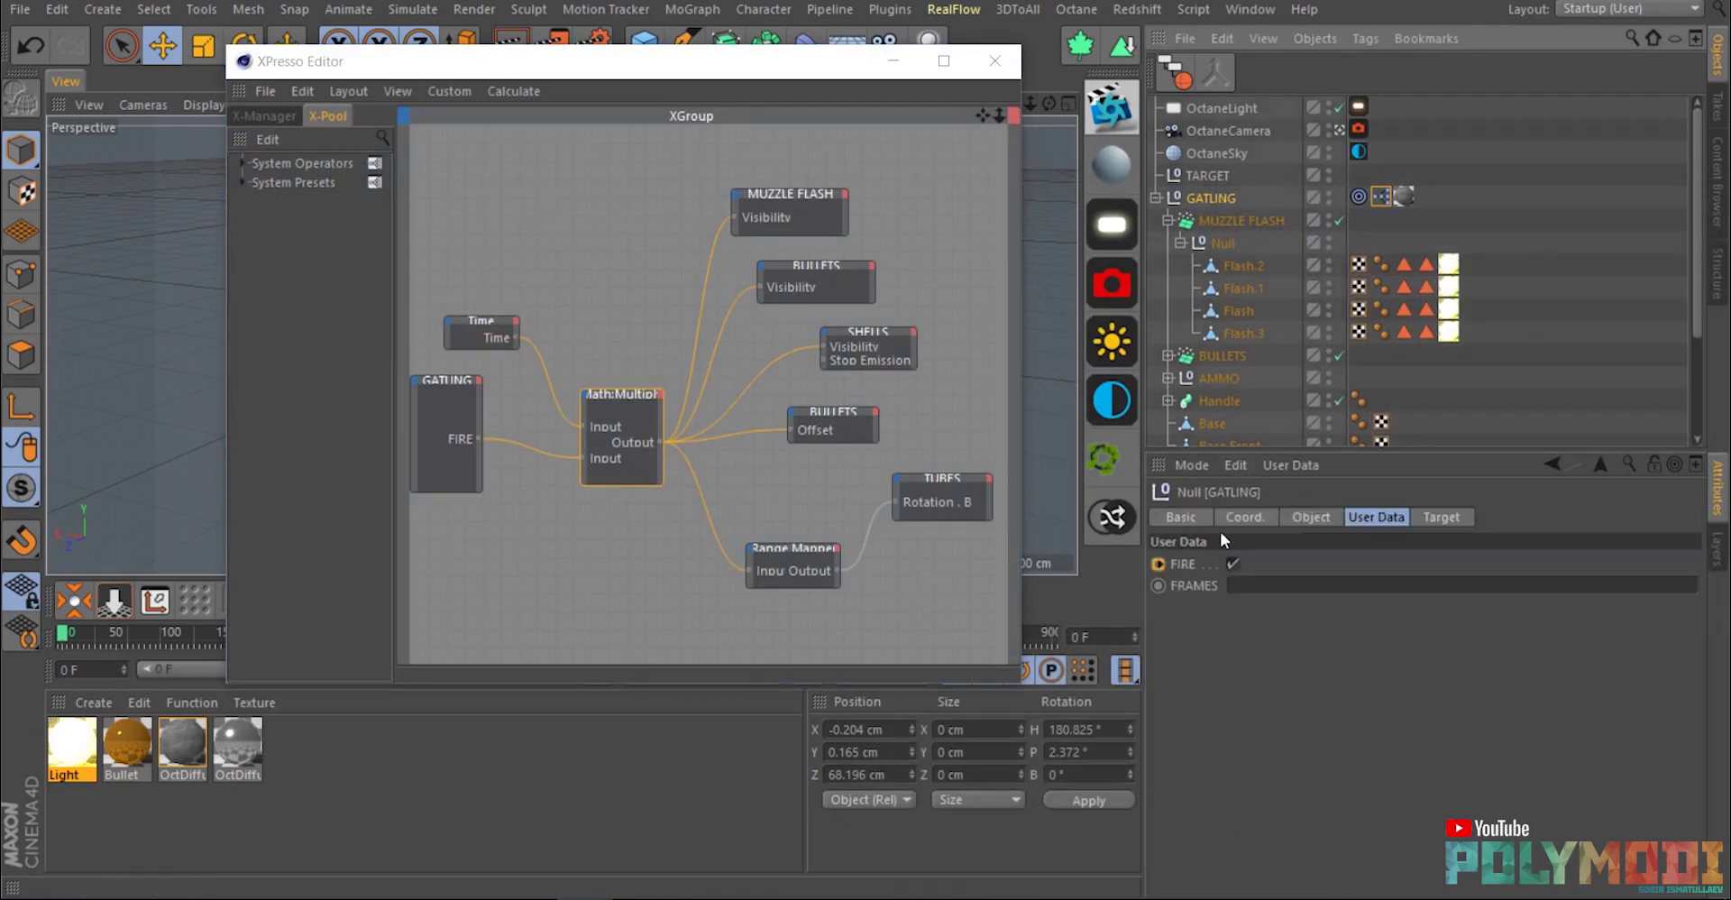
left_click_drag(1199, 587, 678, 481)
left_click_drag(482, 468, 479, 458)
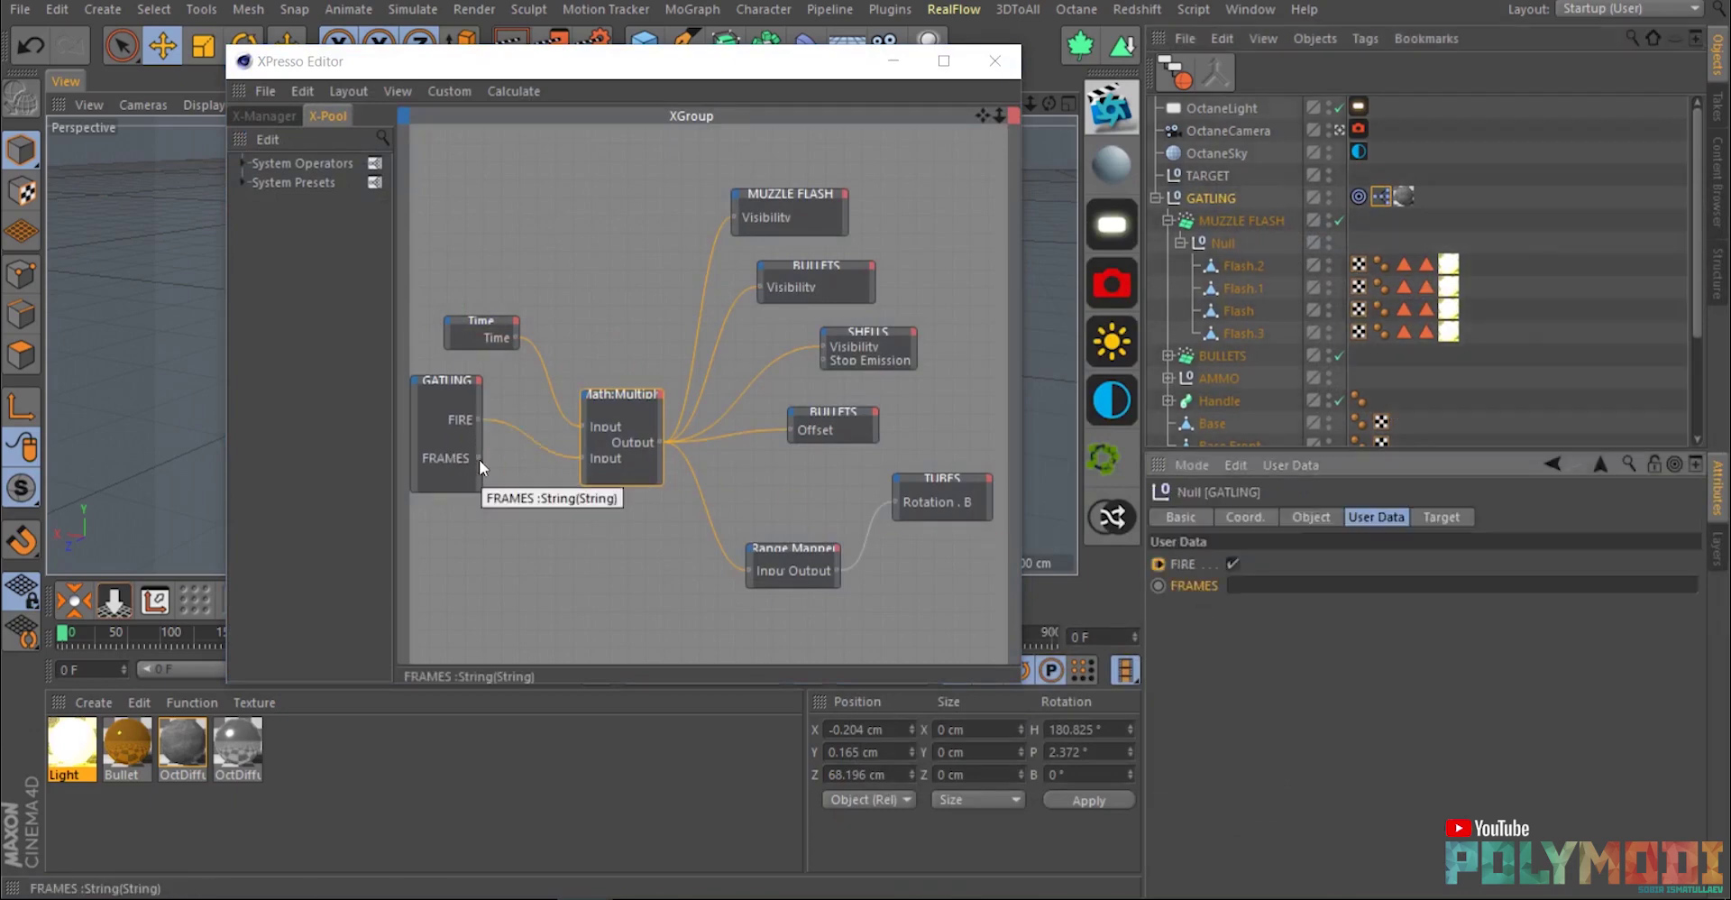
Add Stop Emission as an input port on the MUZZLE FLASH node and the BULLETS node that has Visibility.
left_click(808, 265)
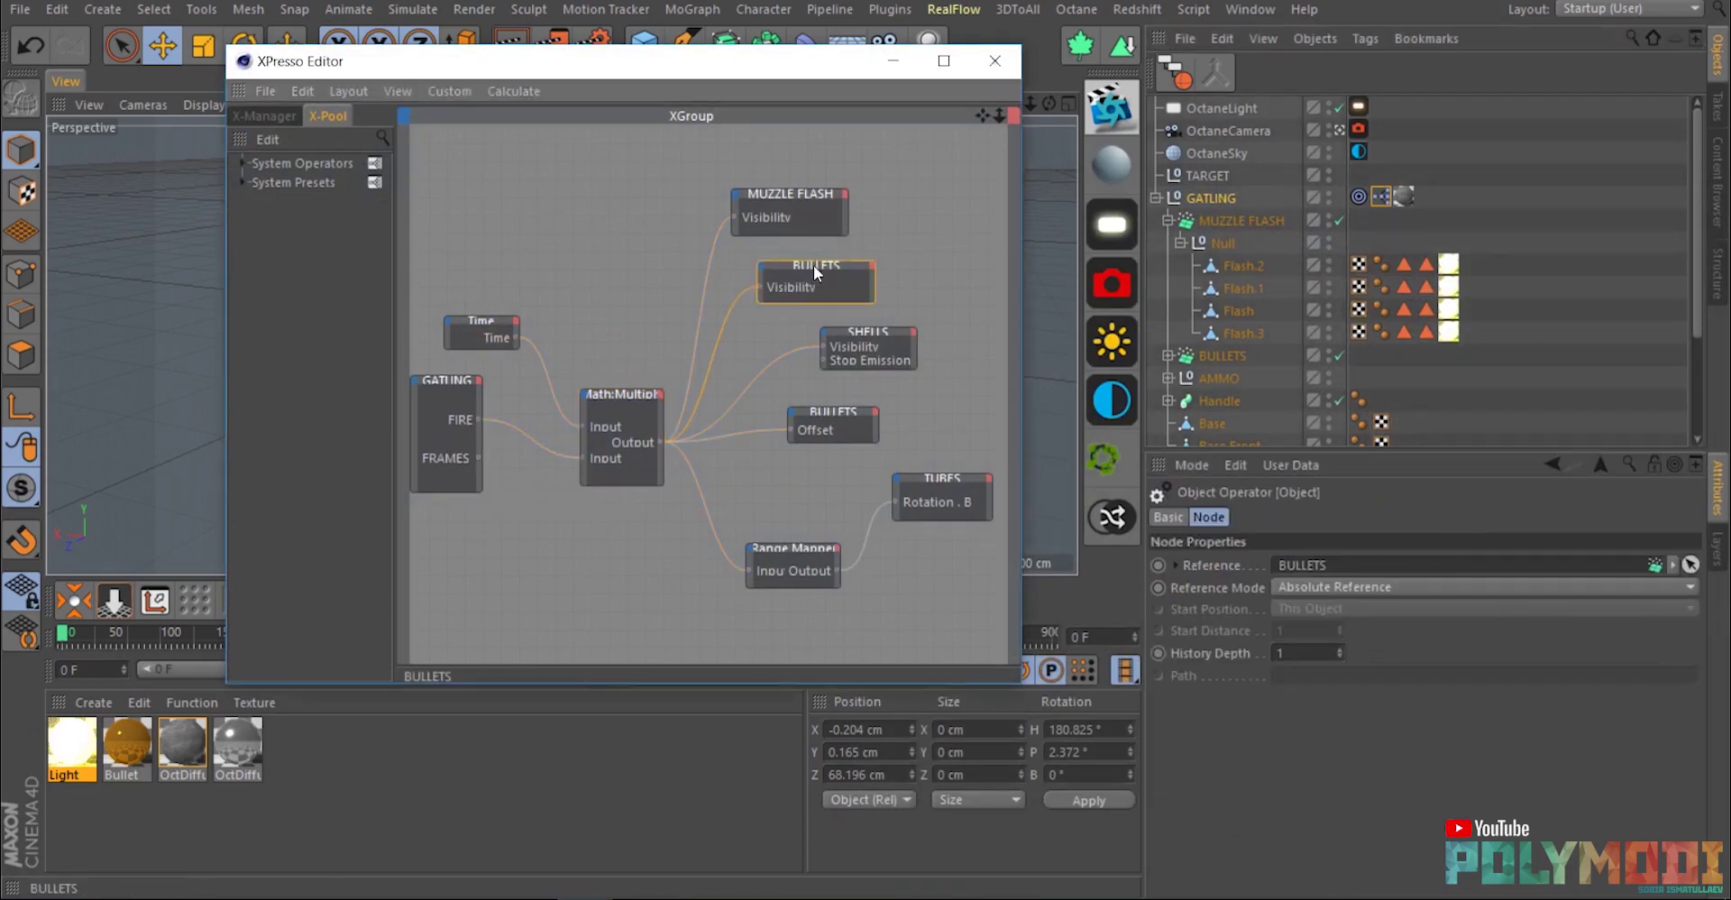
left_click(1212, 219)
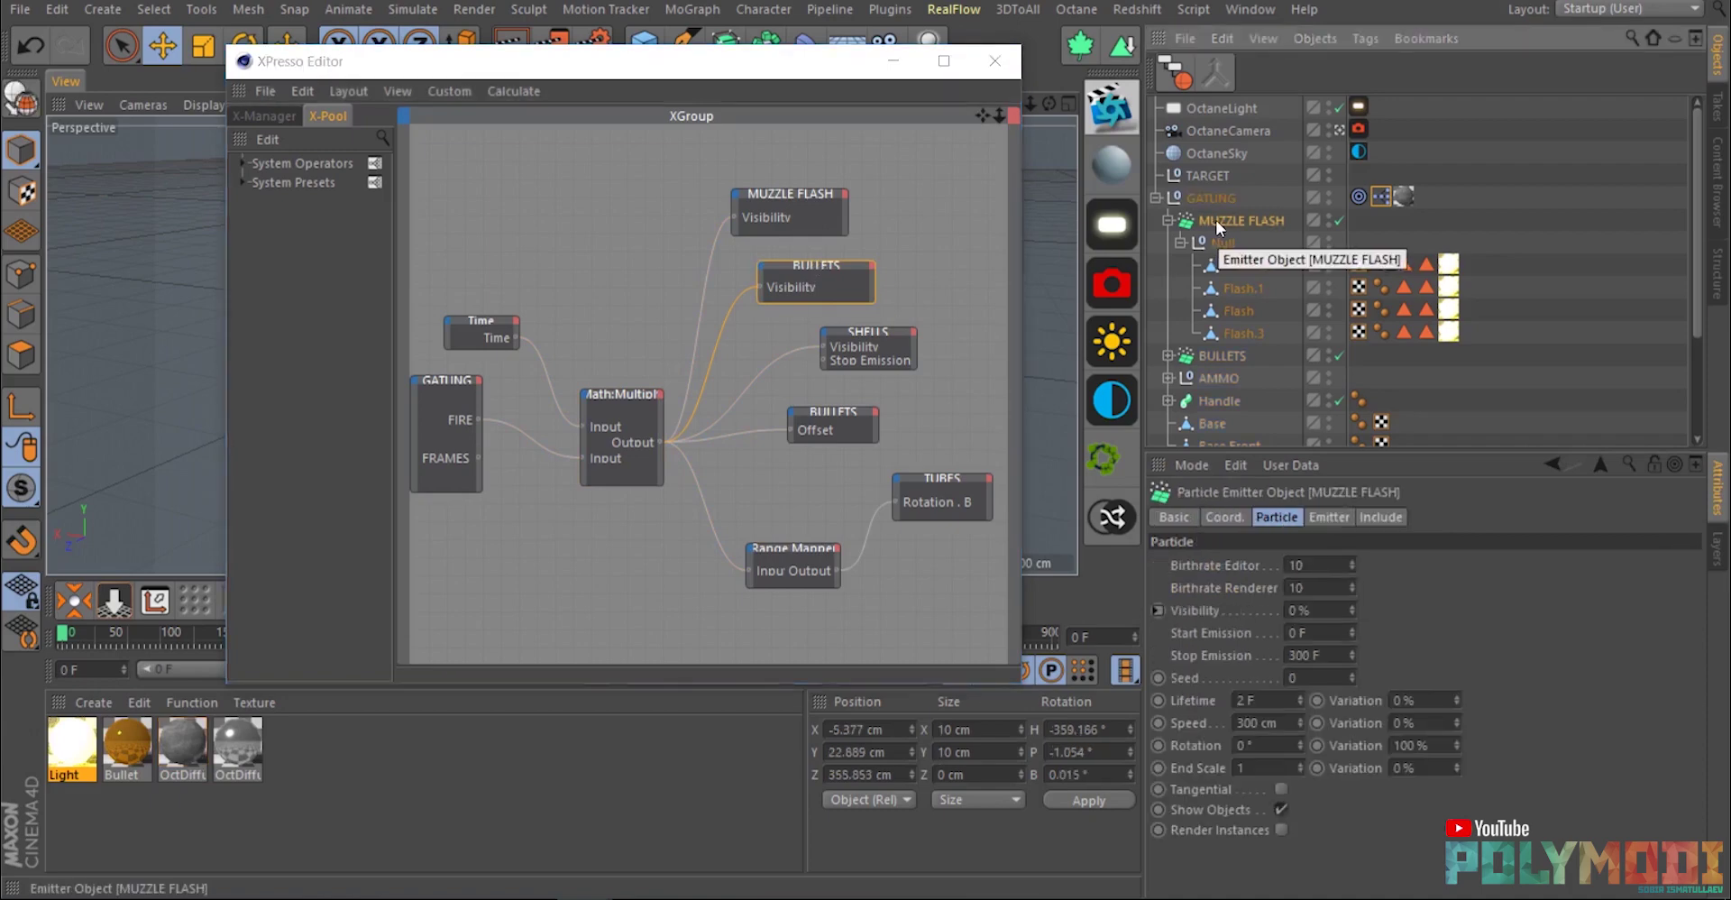
left_click(1214, 661)
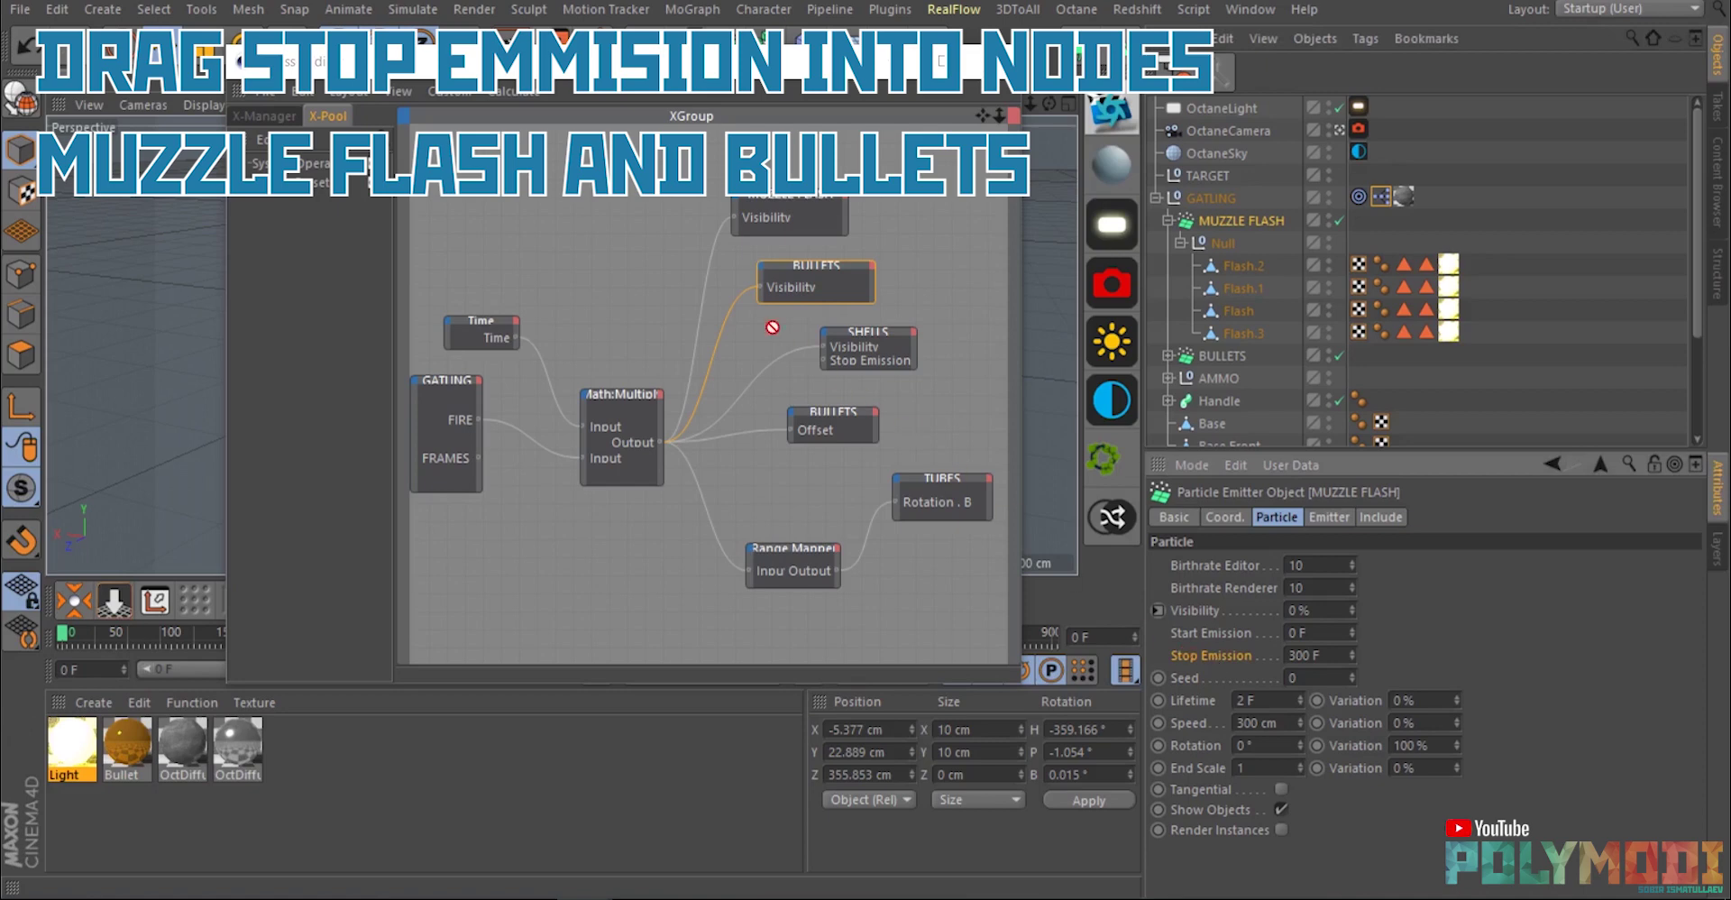
left_click_drag(738, 237, 739, 227)
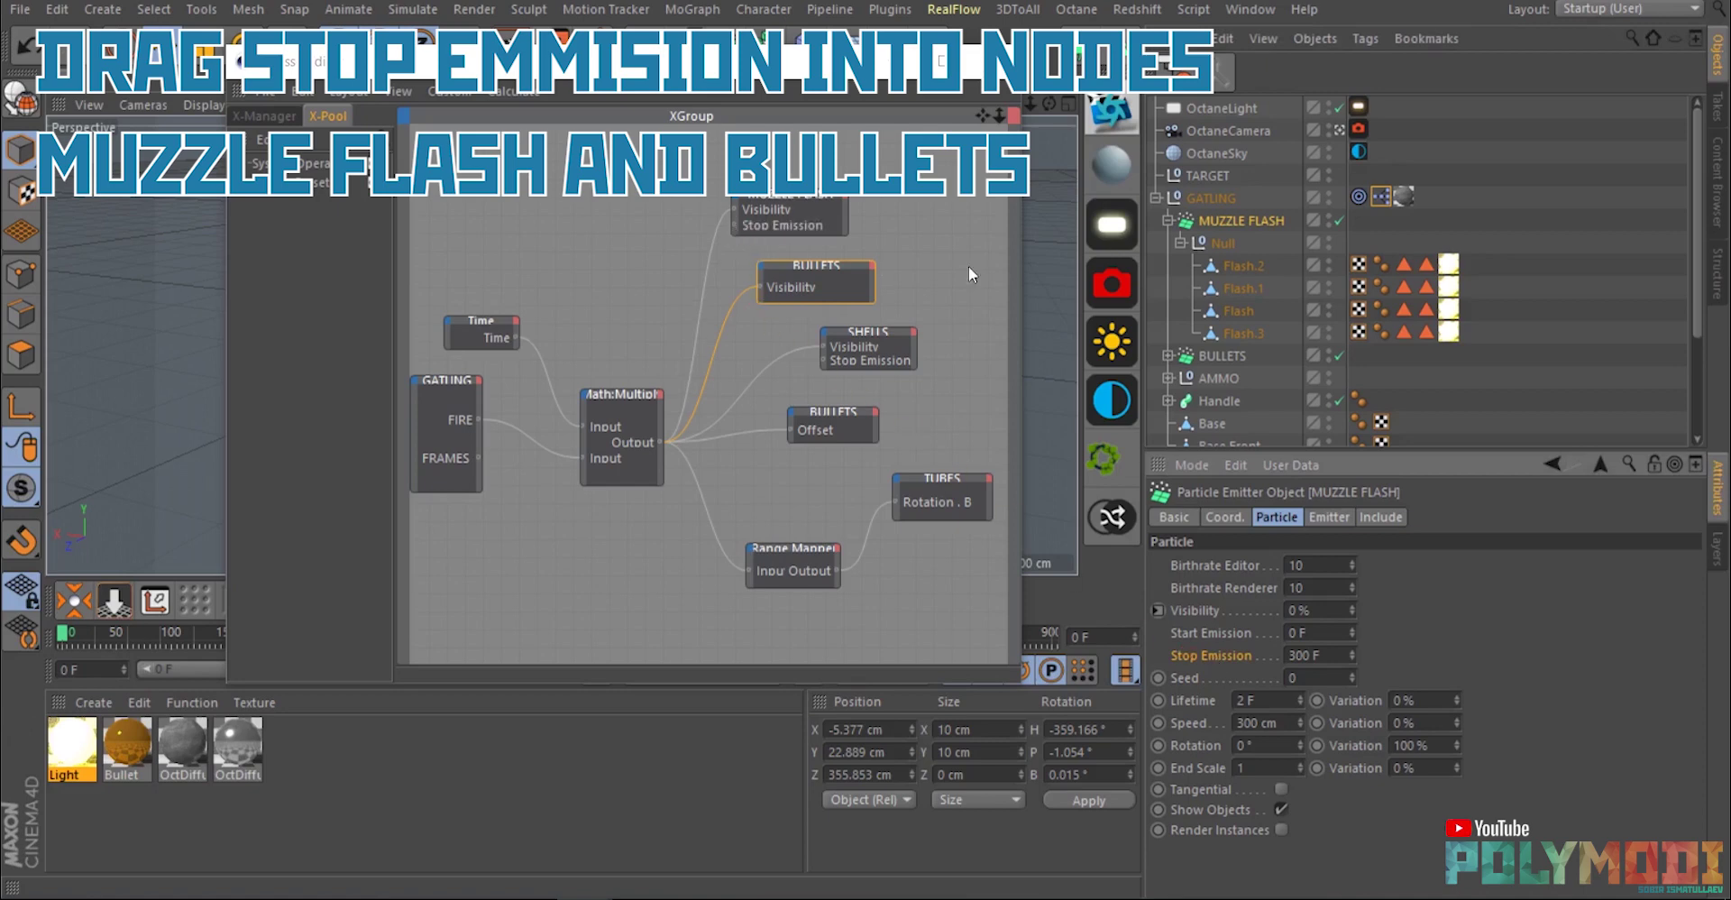
left_click(1222, 355)
left_click_drag(1204, 657, 830, 380)
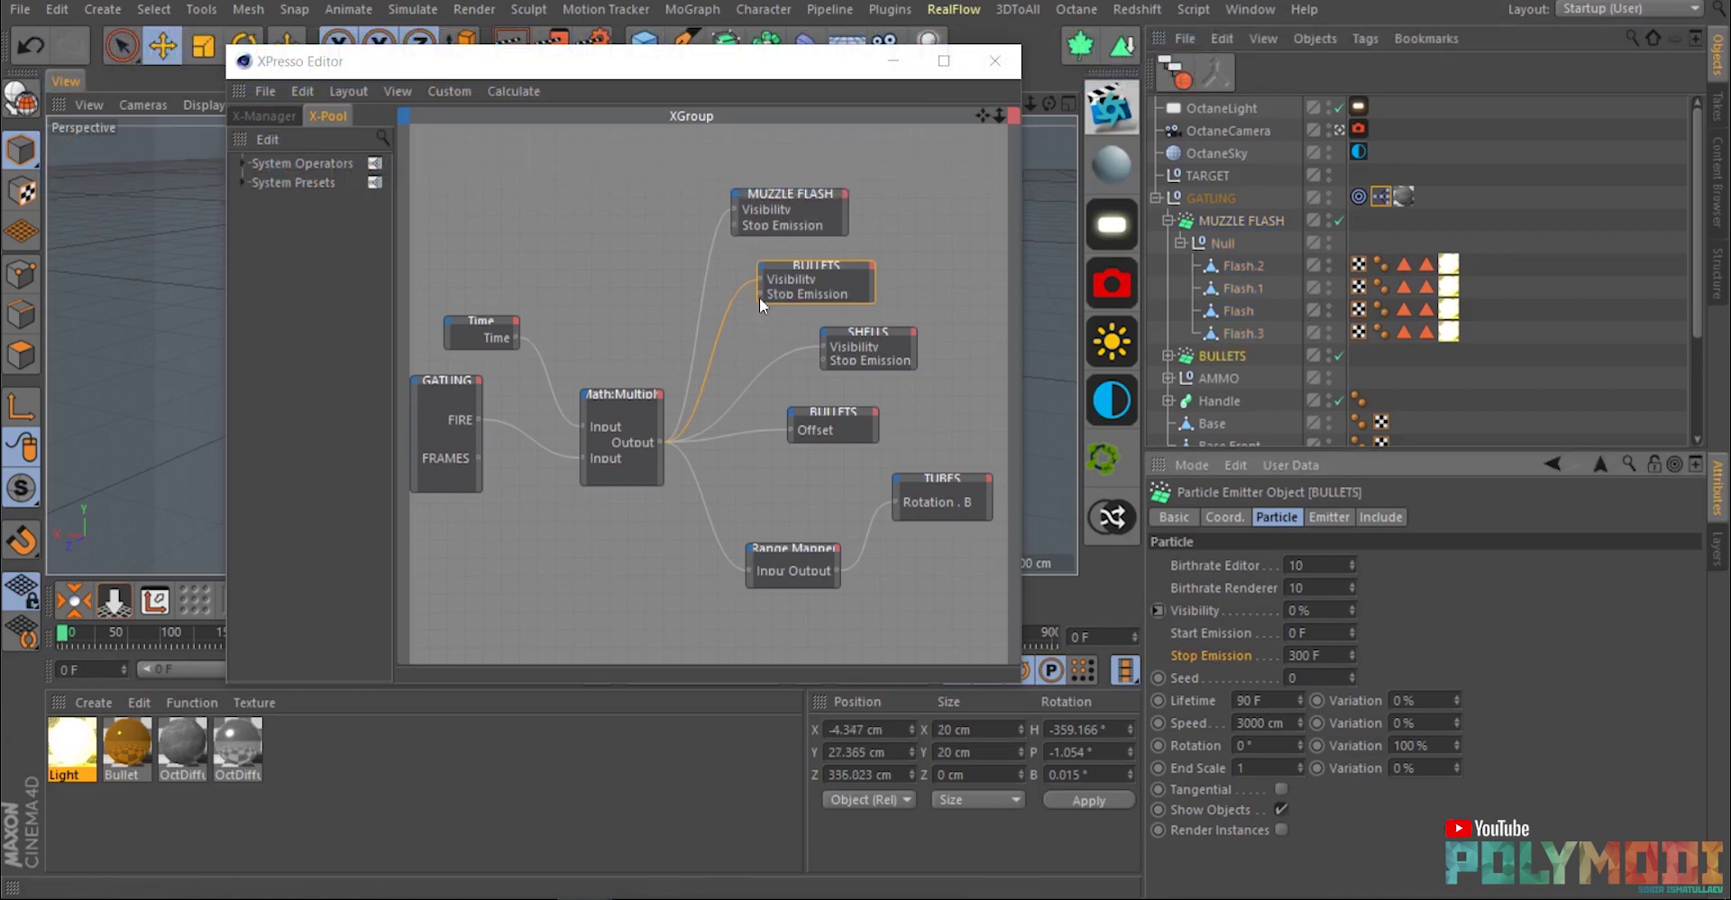
Connect GATLING's FRAMES output to the Stop Emission inputs of MUZZLE FLASH and BULLETS, and close the XPresso Editor.
left_click(476, 457)
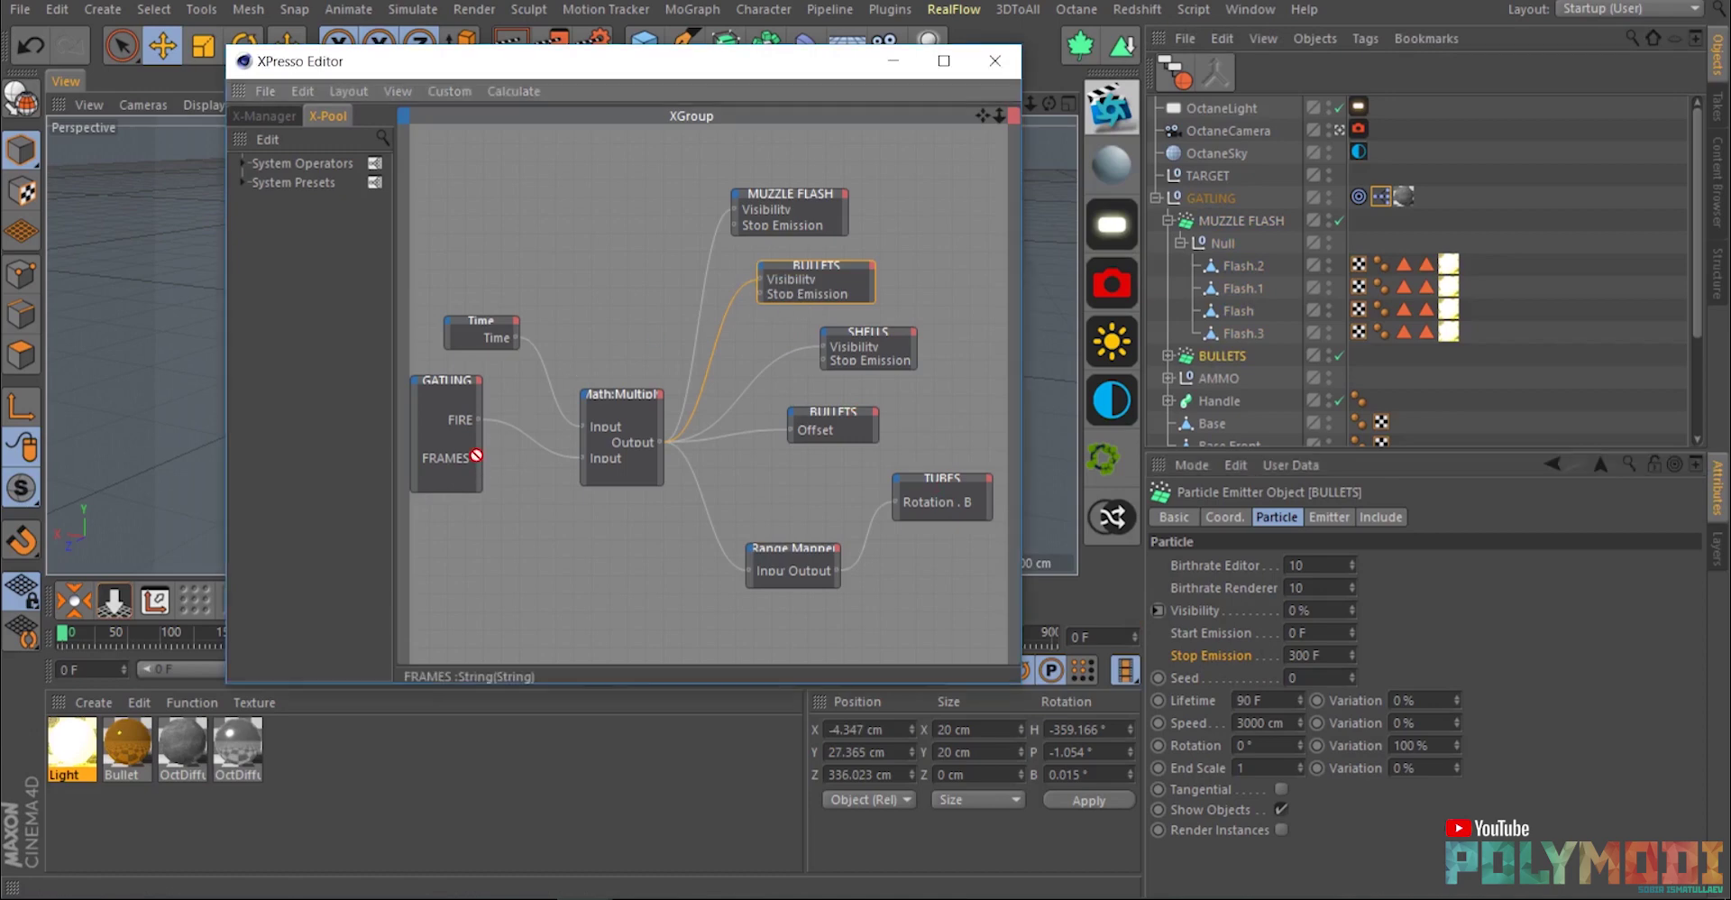
left_click_drag(478, 457, 733, 224)
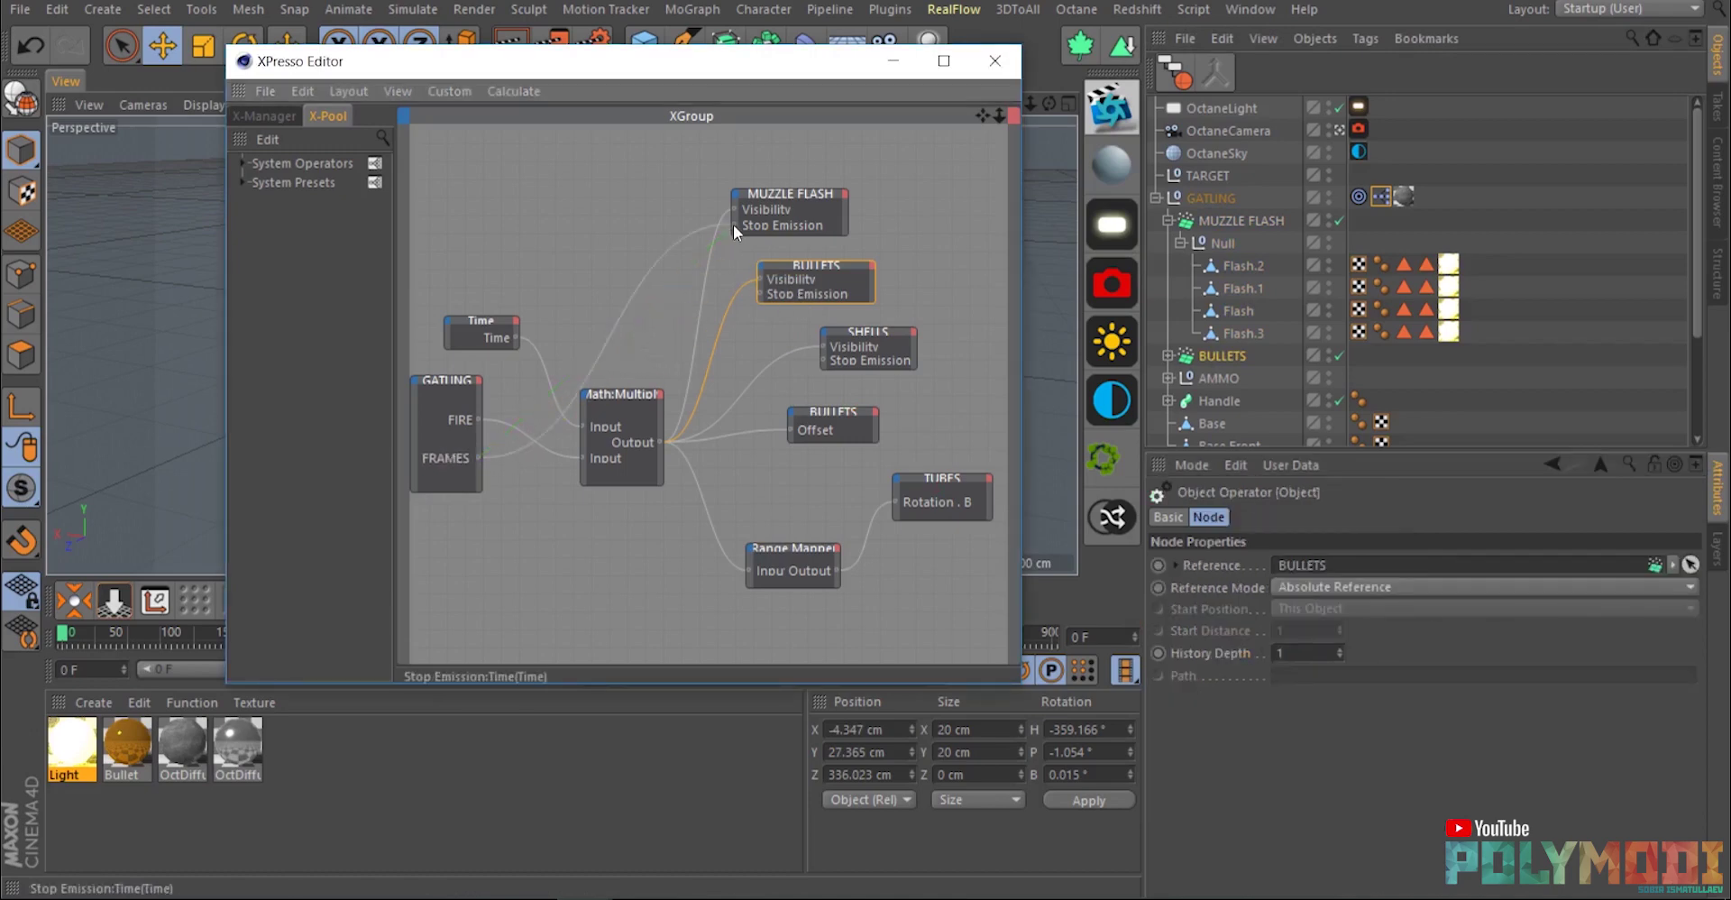
left_click(474, 458)
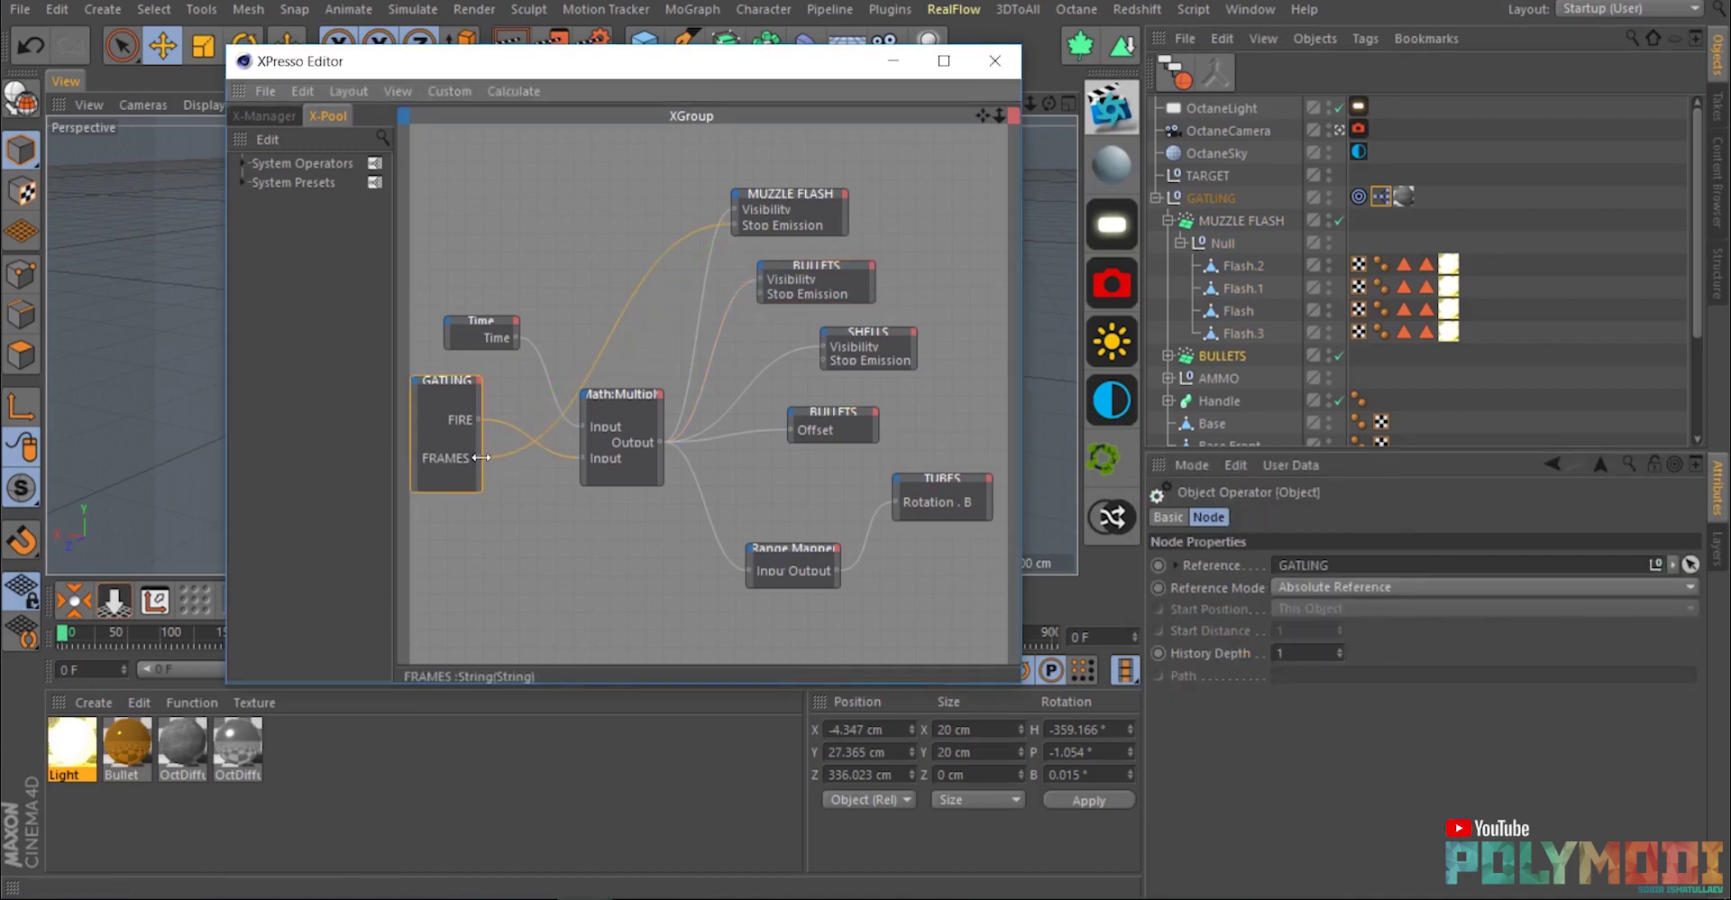
left_click_drag(478, 457, 760, 294)
left_click(995, 60)
Set FRAMES to 900 on the GATLING null and play the animation to check the emitters' Stop Emission.
left_click(1224, 357)
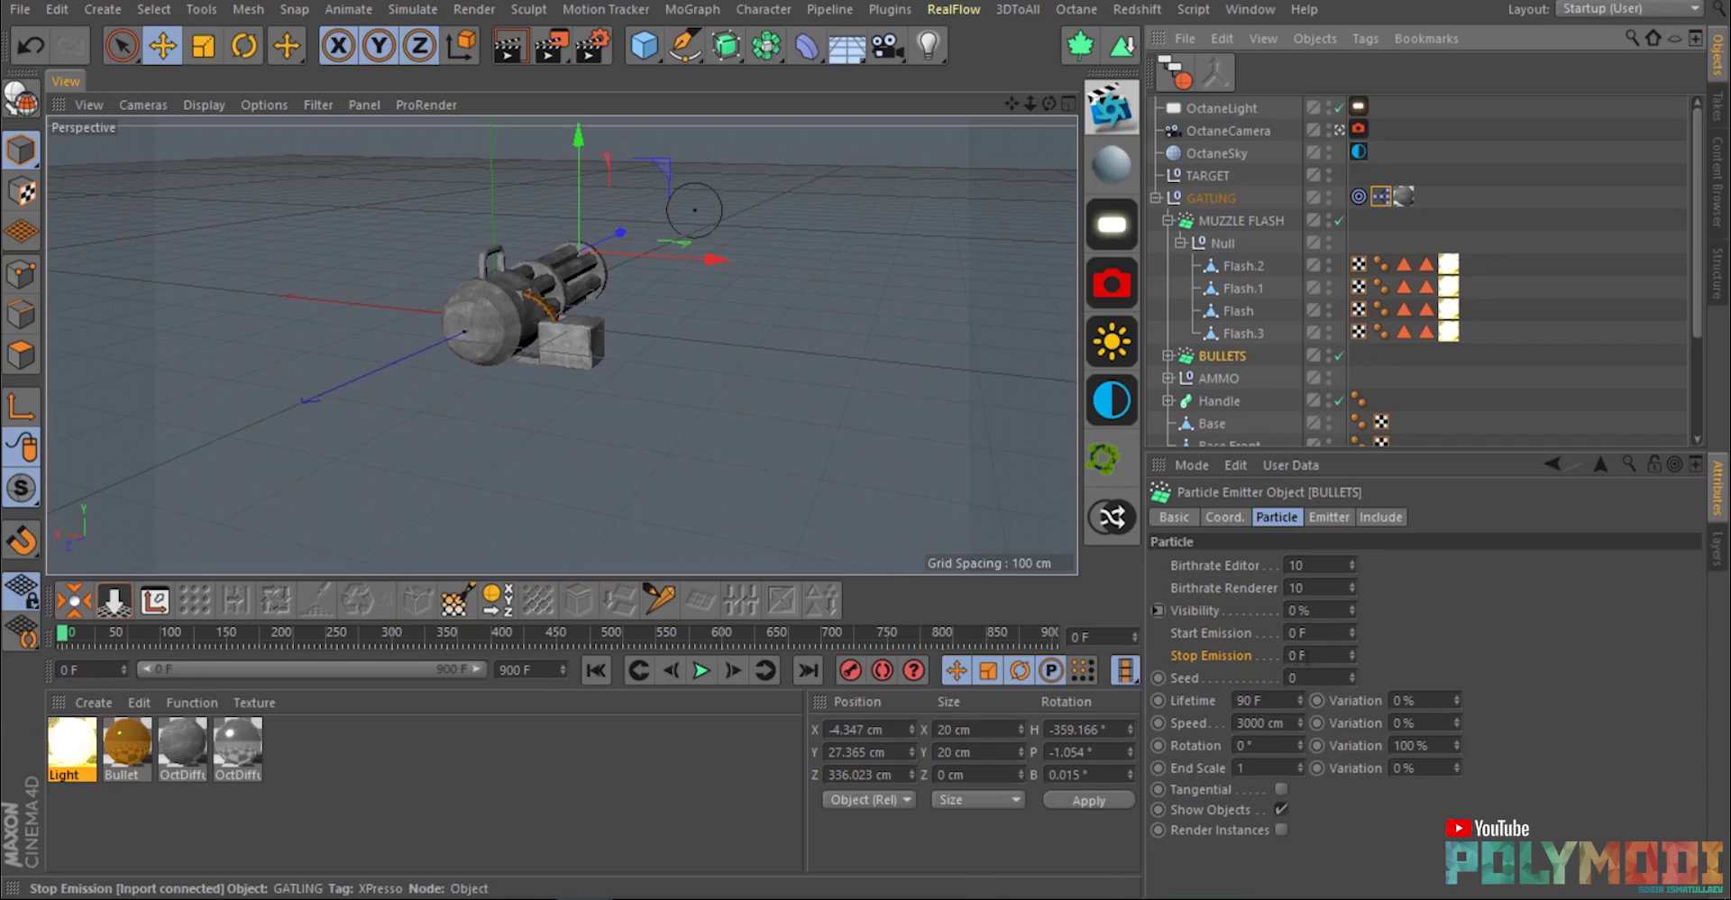
left_click(1212, 198)
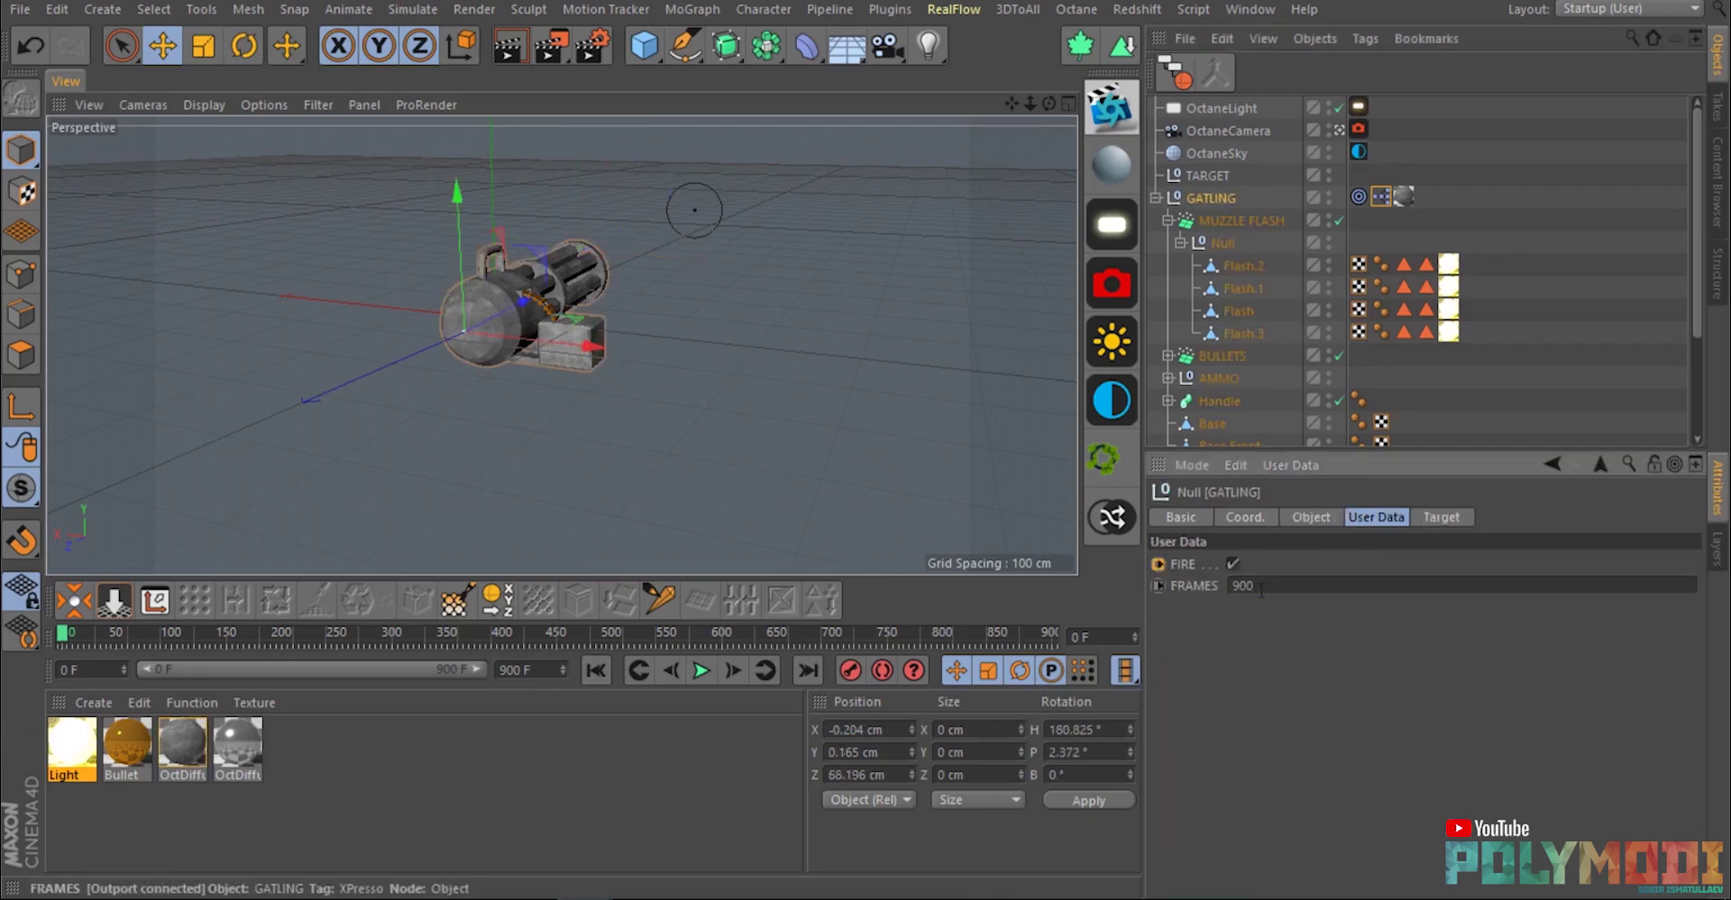
left_click(702, 670)
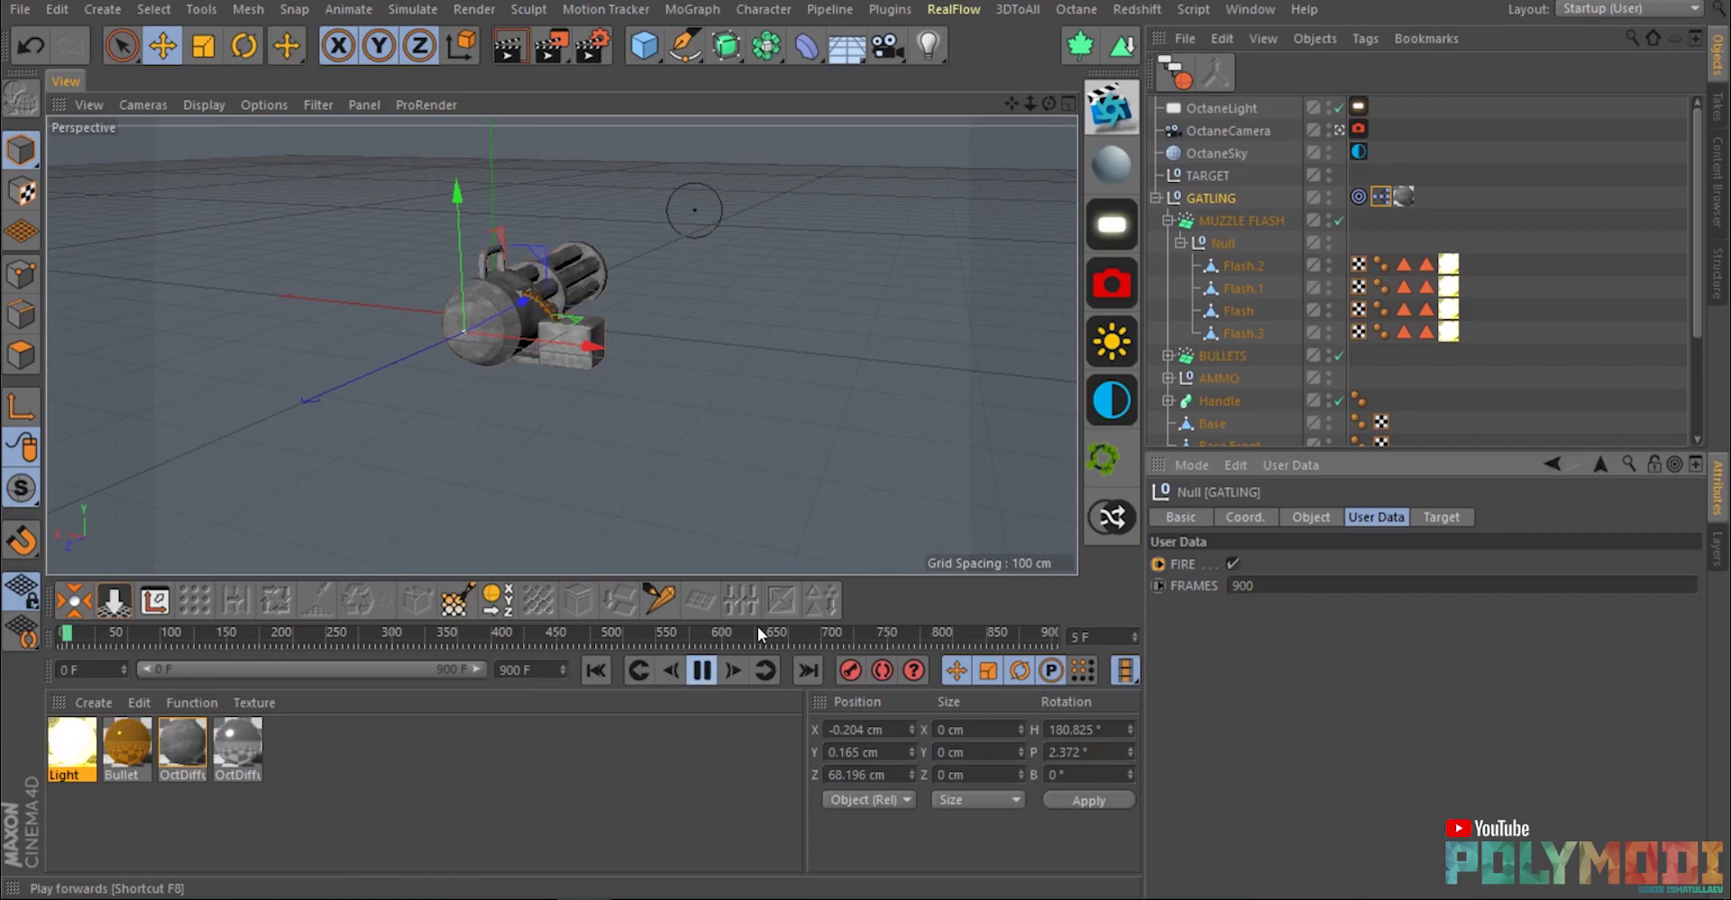
left_click(1257, 216)
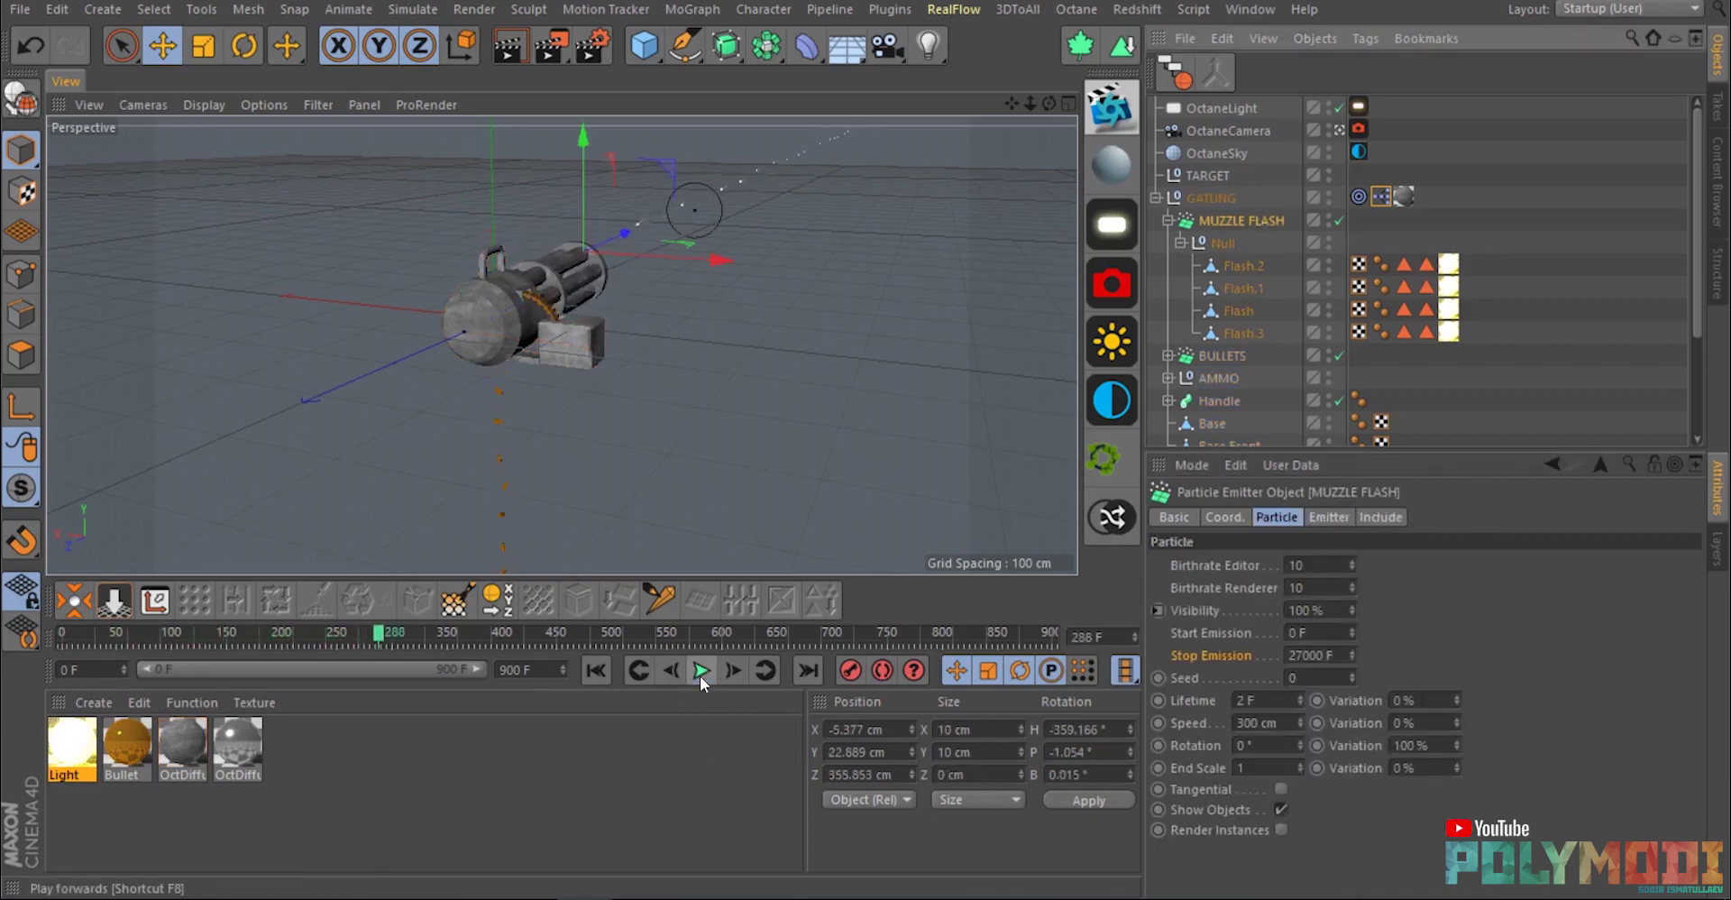
left_click(631, 737)
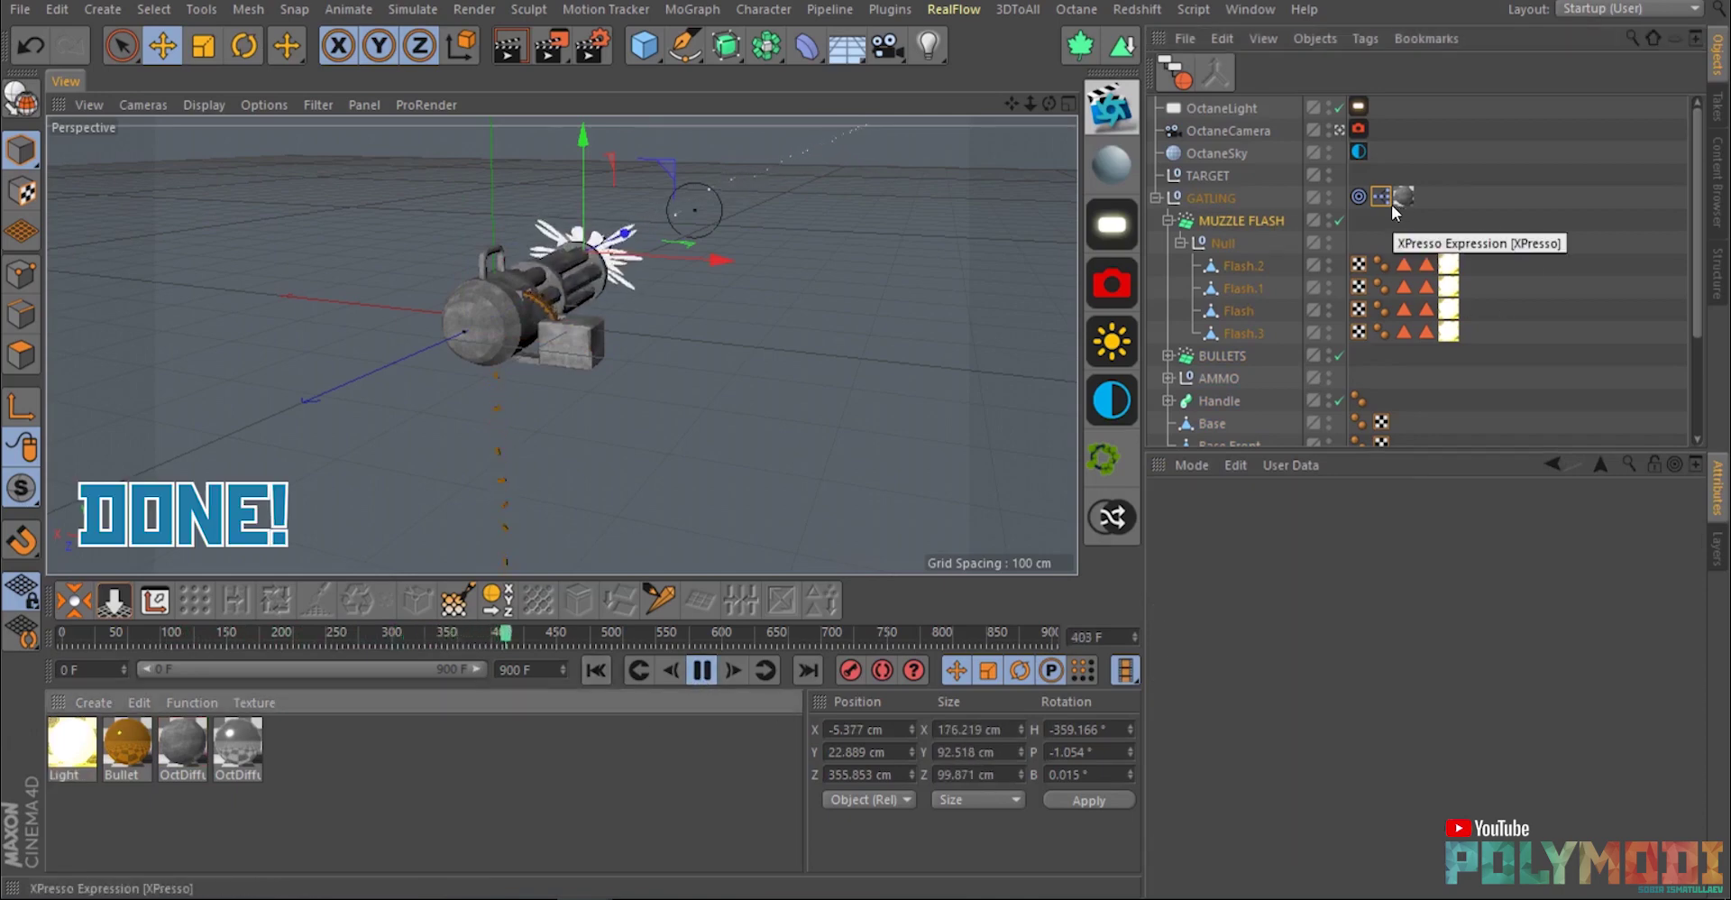
Move the TARGET null slightly in the viewport to test the gun's aim during playback, and stop the playback.
left_click(1228, 200)
left_click(694, 210)
mouse_move(695, 210)
left_mouse_down()
mouse_move(672, 192)
mouse_move(505, 179)
mouse_move(759, 214)
mouse_move(685, 216)
mouse_move(863, 219)
mouse_move(831, 250)
mouse_move(550, 233)
mouse_move(523, 213)
mouse_move(712, 198)
mouse_move(927, 213)
mouse_move(634, 207)
mouse_move(790, 194)
mouse_move(717, 200)
left_mouse_up()
left_click(709, 671)
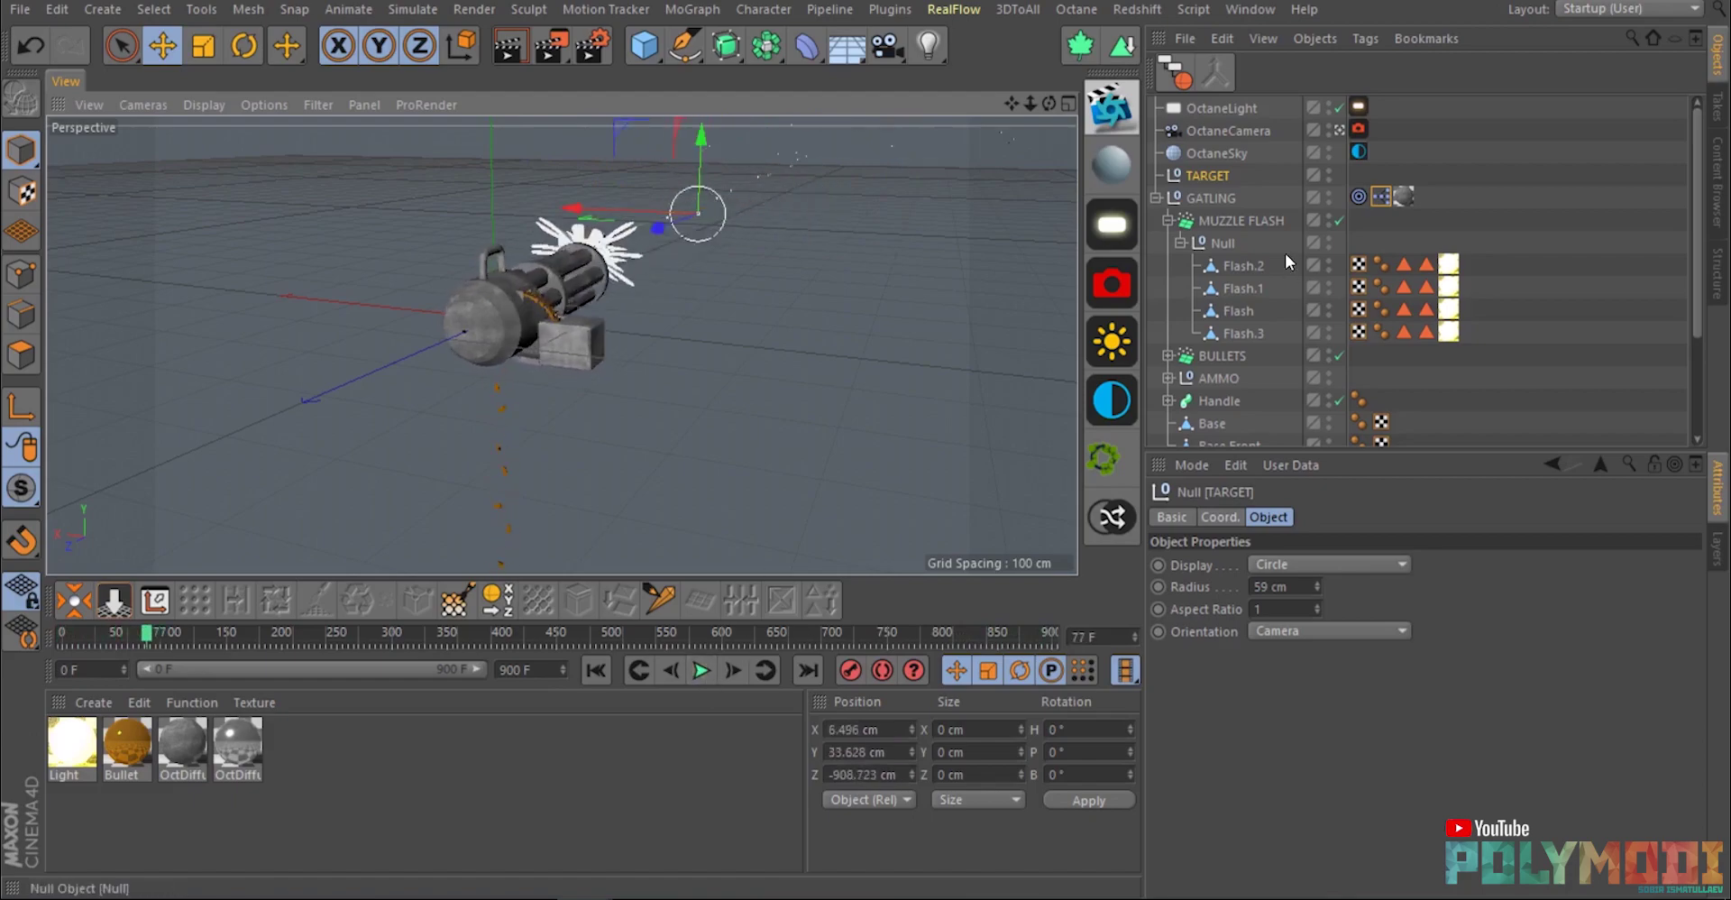